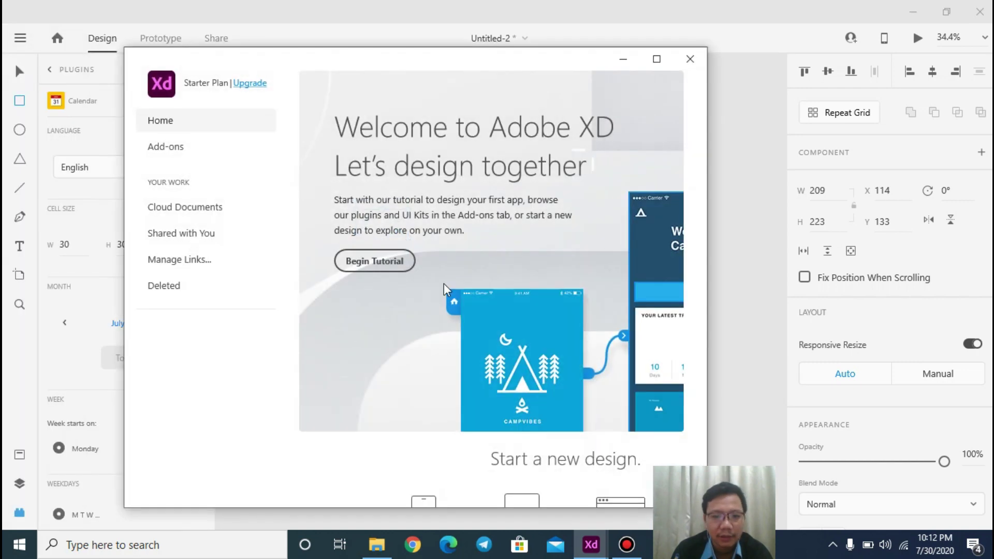
Step: Create a new design from the Web 1920 preset
left_click(657, 59)
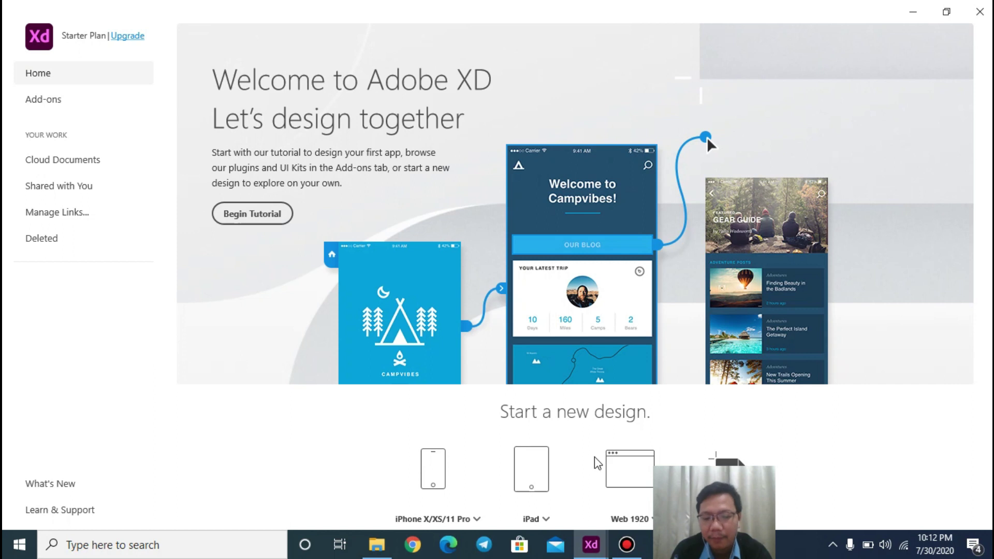
left_click(616, 481)
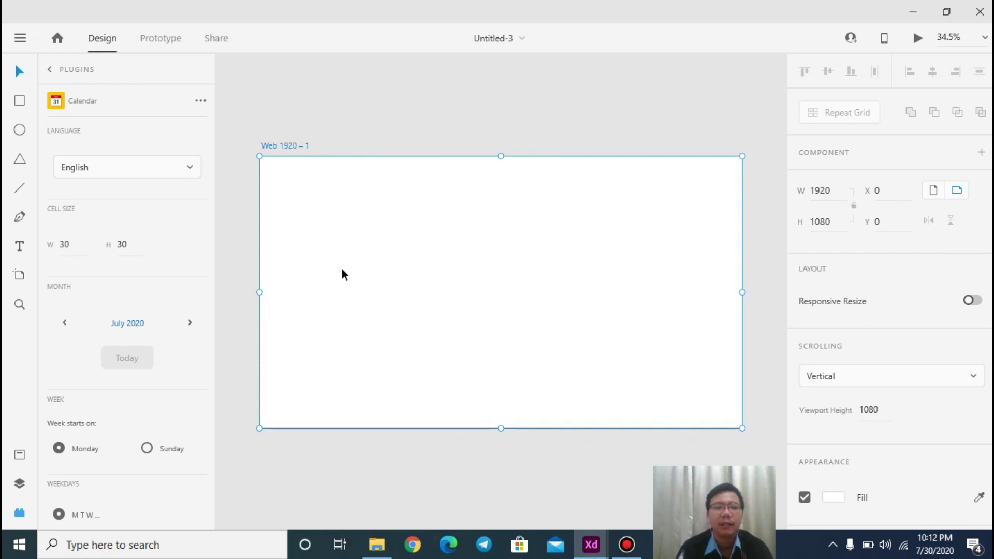
Step: Select the Web 1920 artboard, try duplicating it, and undo the duplication
scroll(342, 269, "down", 3)
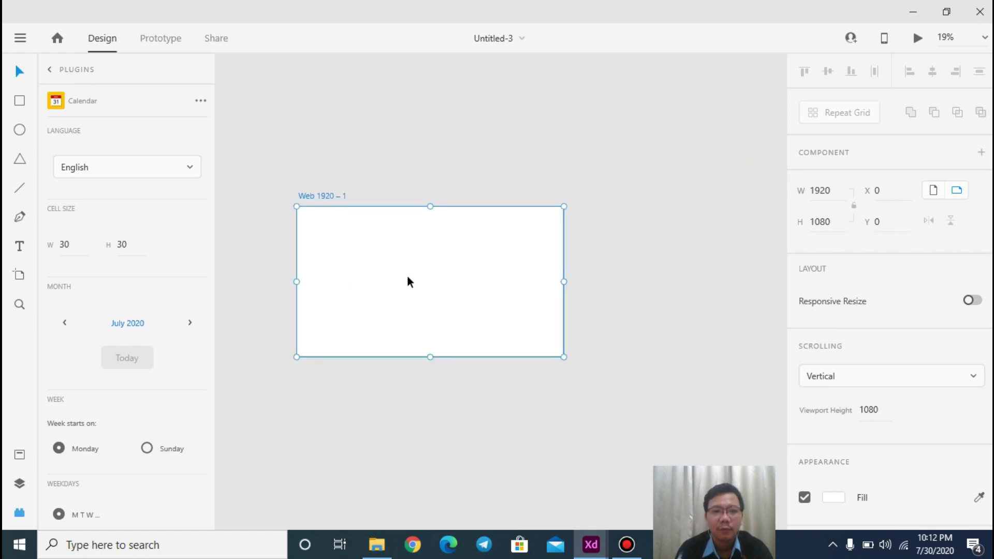
left_click(360, 222)
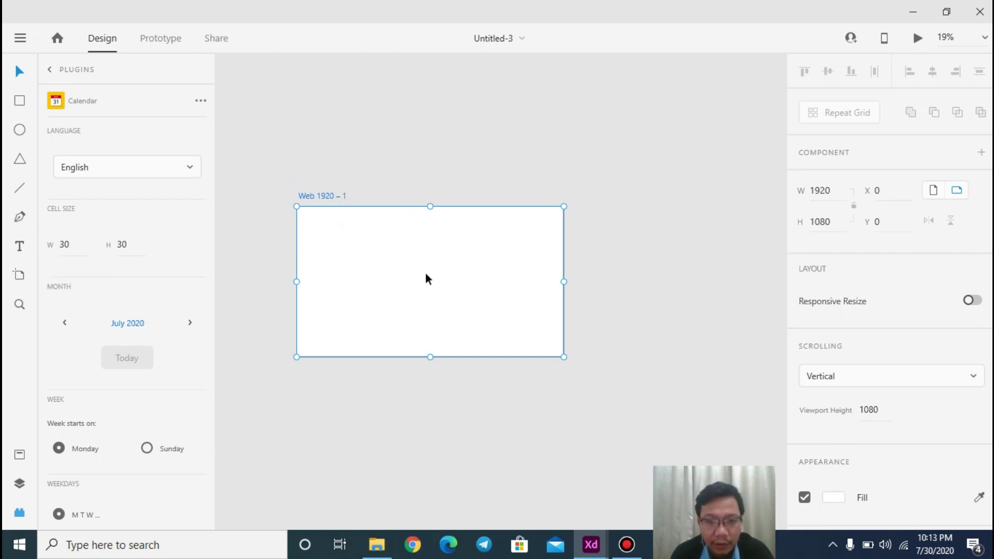
key("ctrl+d")
key("ctrl+z")
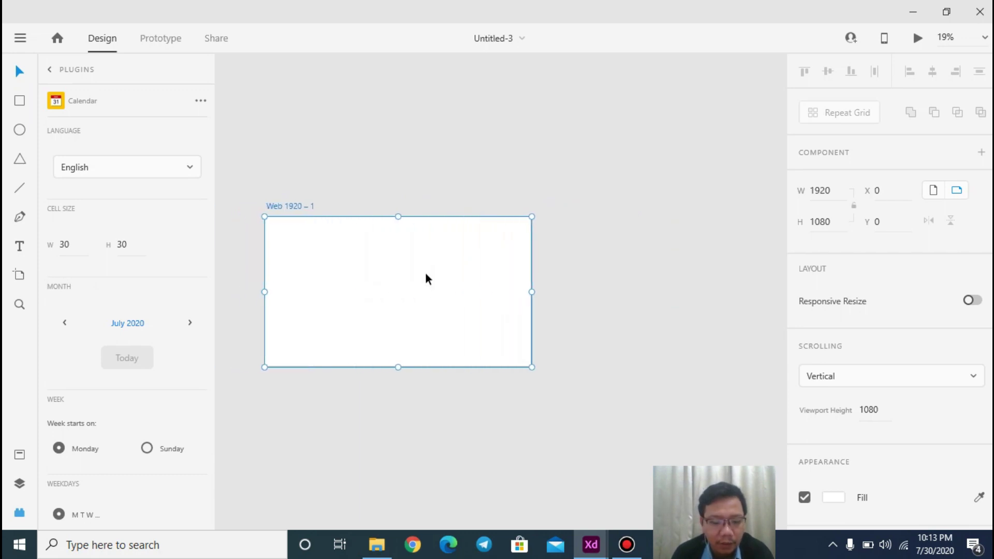
key("ctrl+d")
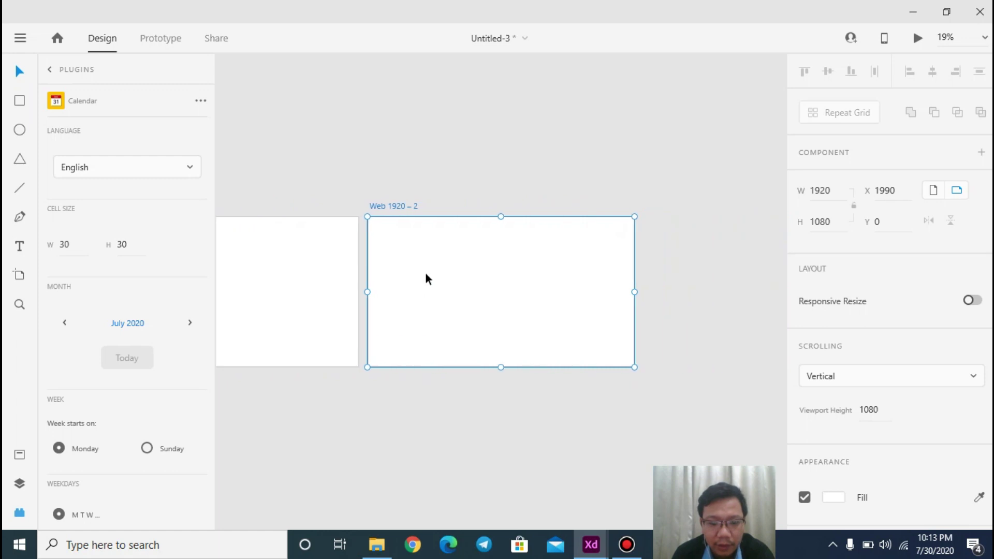
key("ctrl+z")
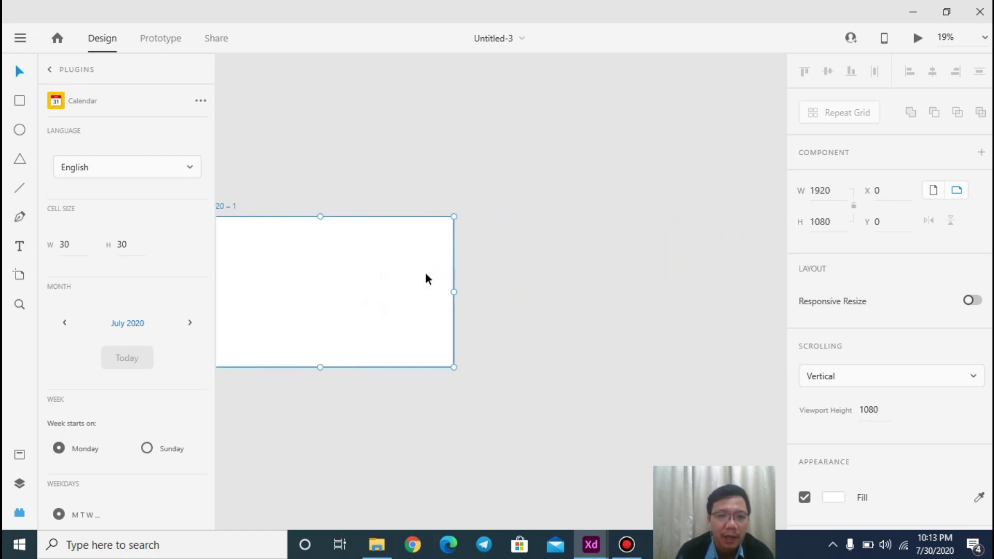
Step: Draw a rectangle about 291 wide and 238 high near the artboard's upper-left corner
key("ctrl+3")
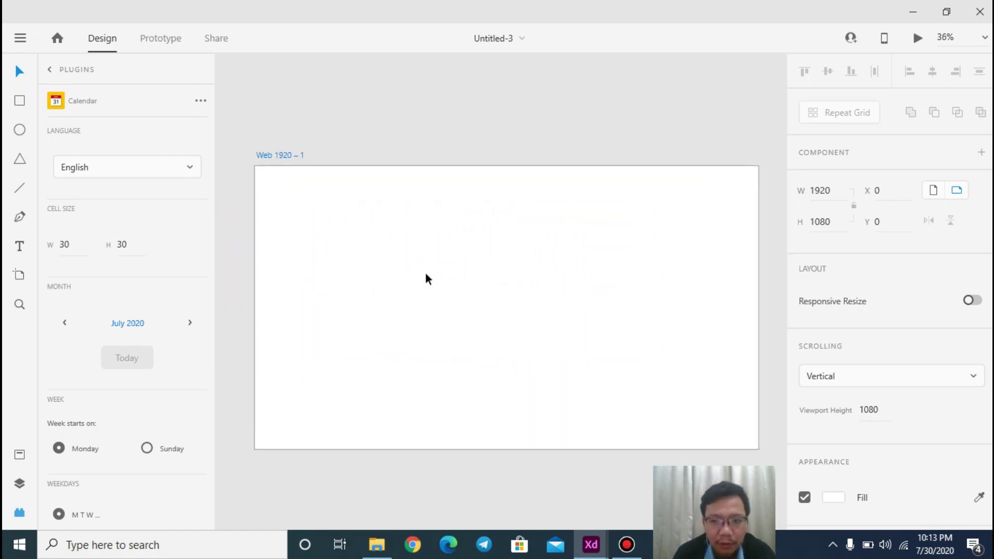
left_click(21, 107)
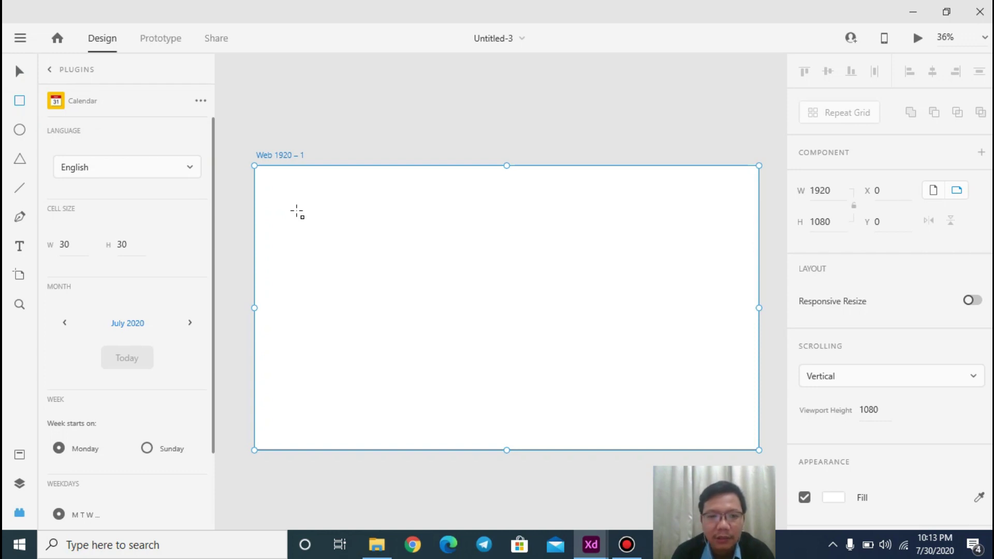
left_click(288, 204)
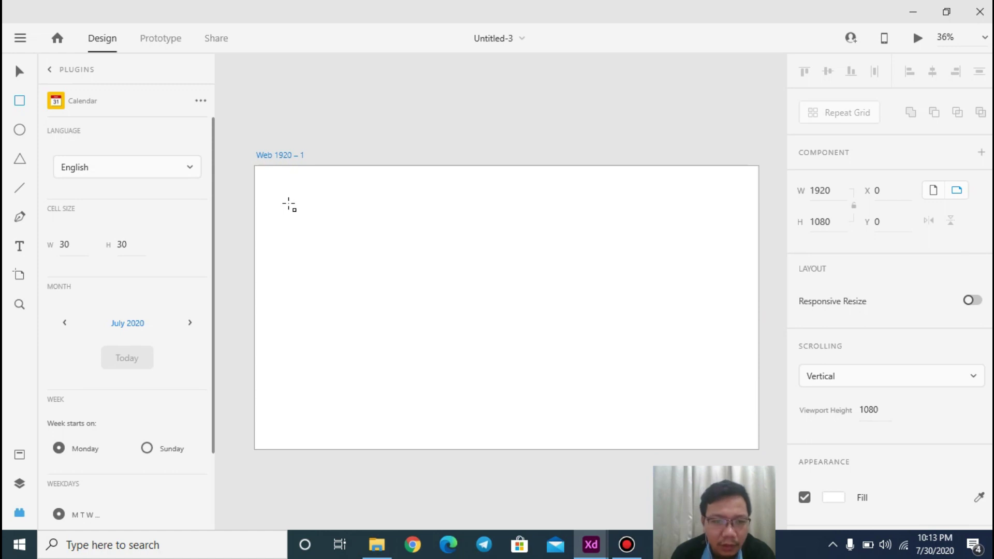
mouse_move(289, 204)
left_mouse_down()
mouse_move(377, 268)
mouse_move(348, 256)
mouse_move(377, 281)
mouse_move(303, 218)
mouse_move(369, 273)
mouse_move(364, 265)
left_mouse_up()
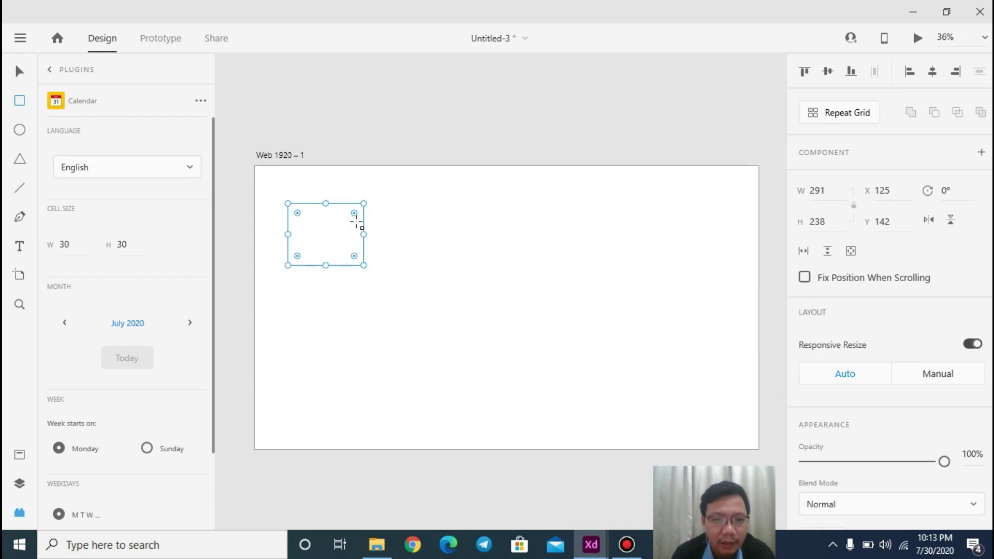
left_click_drag(347, 223, 372, 201)
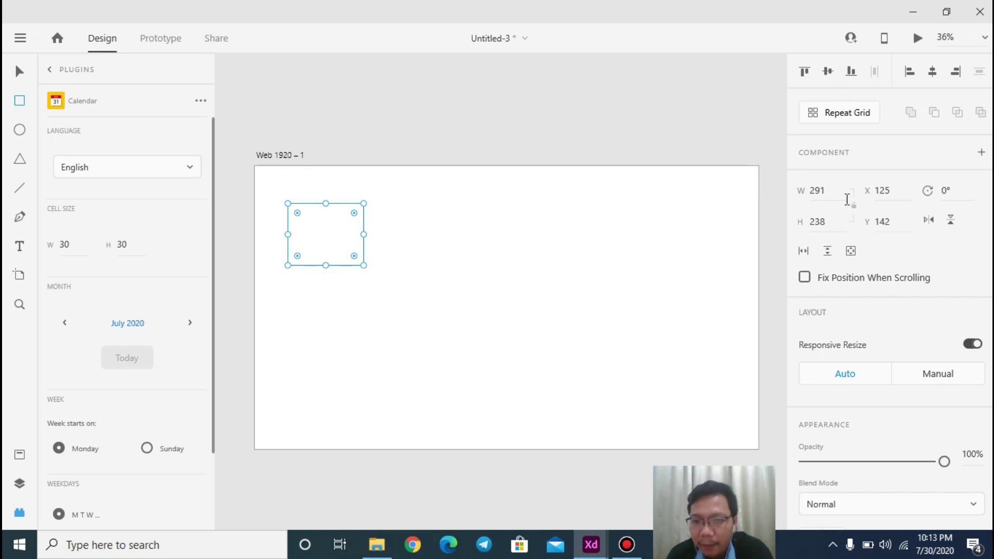
Step: Set the rectangle's width and height both to 500
left_click(823, 191)
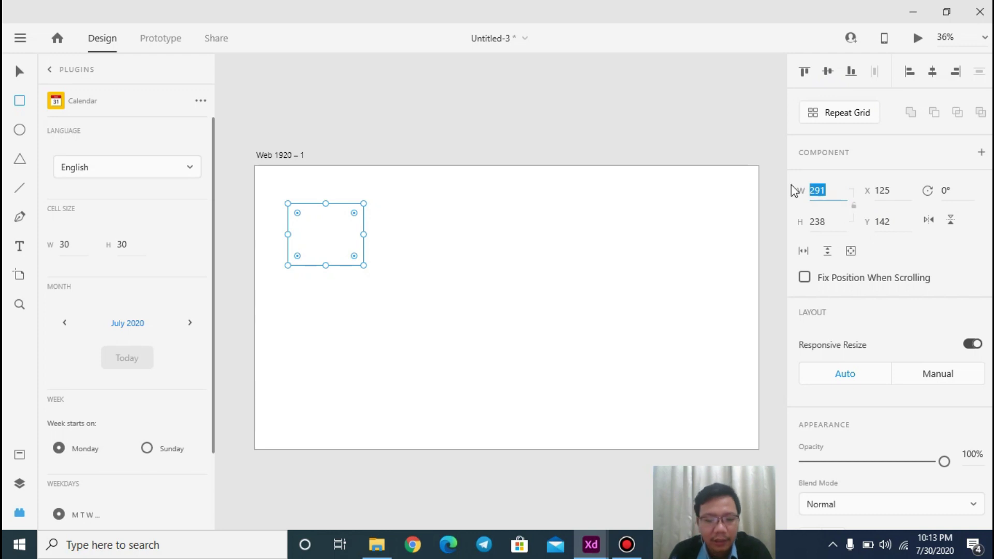
type("500")
key("Return")
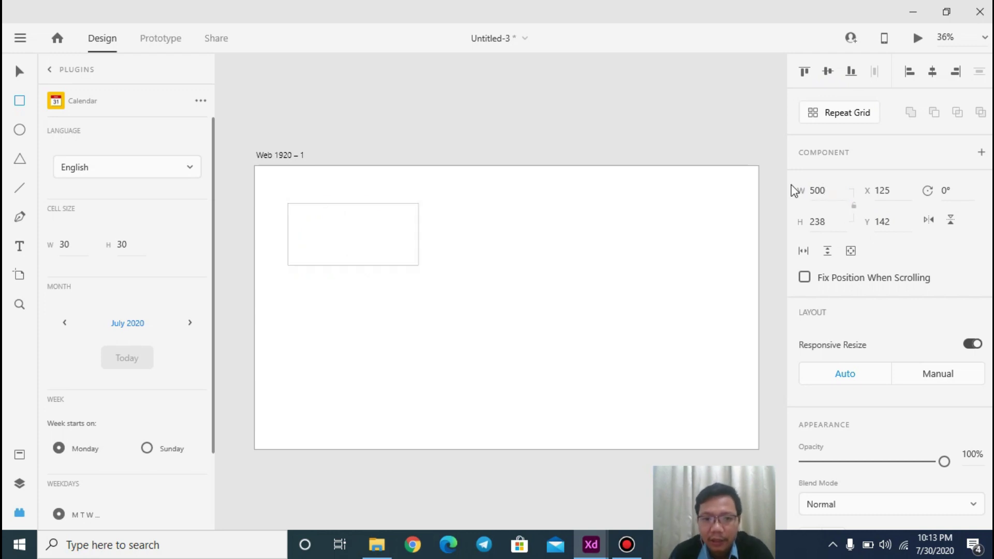
left_click(841, 222)
type("500")
key("Return")
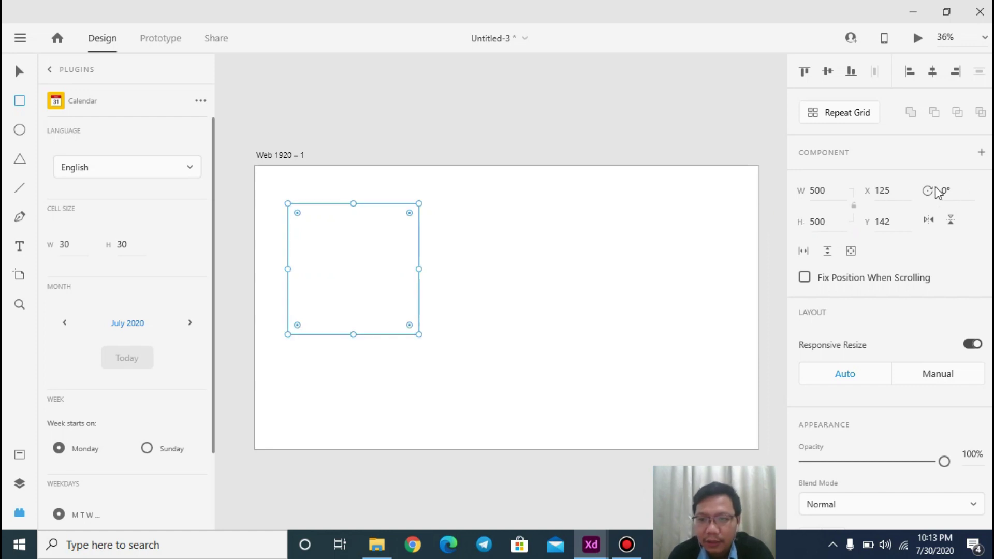
Step: Rotate the square by 50° and undo the rotation
left_click(954, 192)
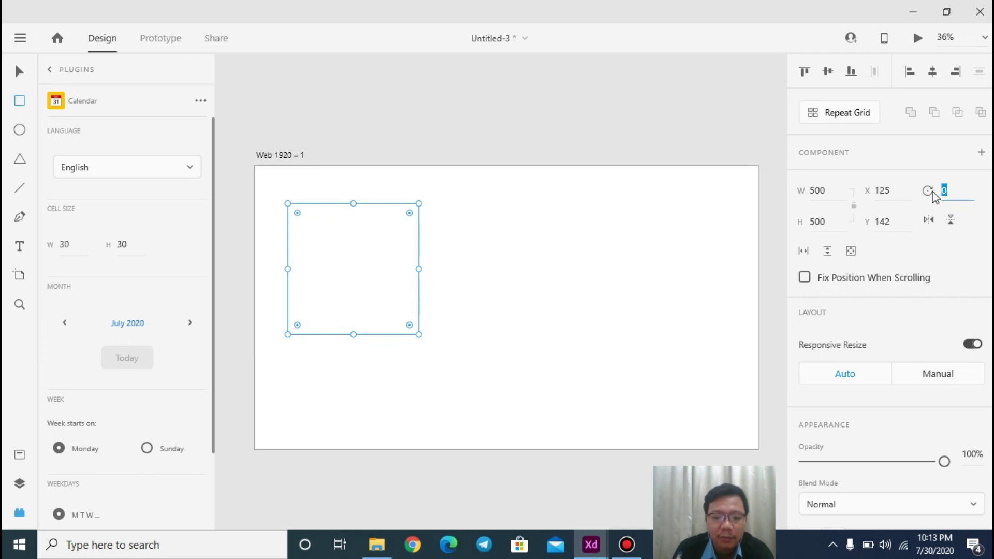
type("50")
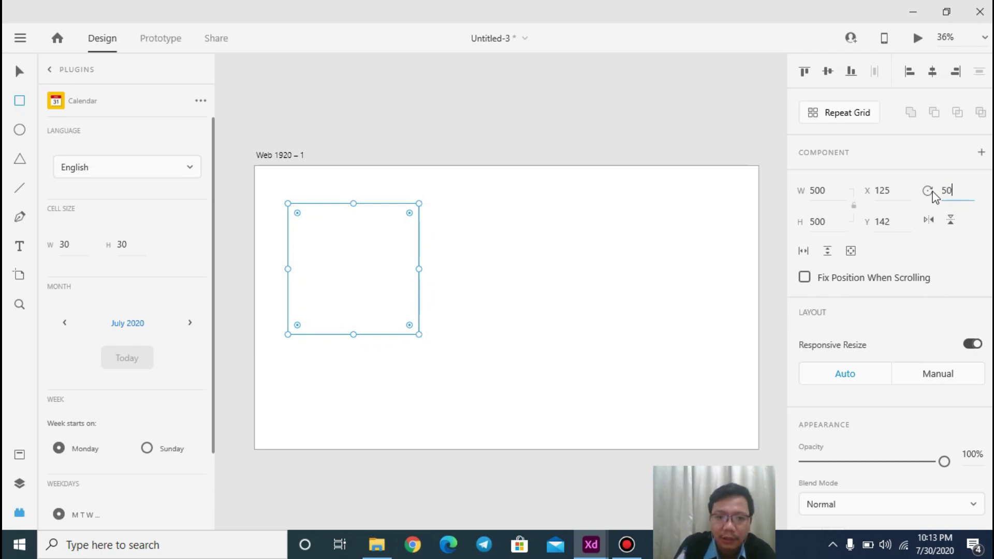
key("Return")
key("ctrl+z")
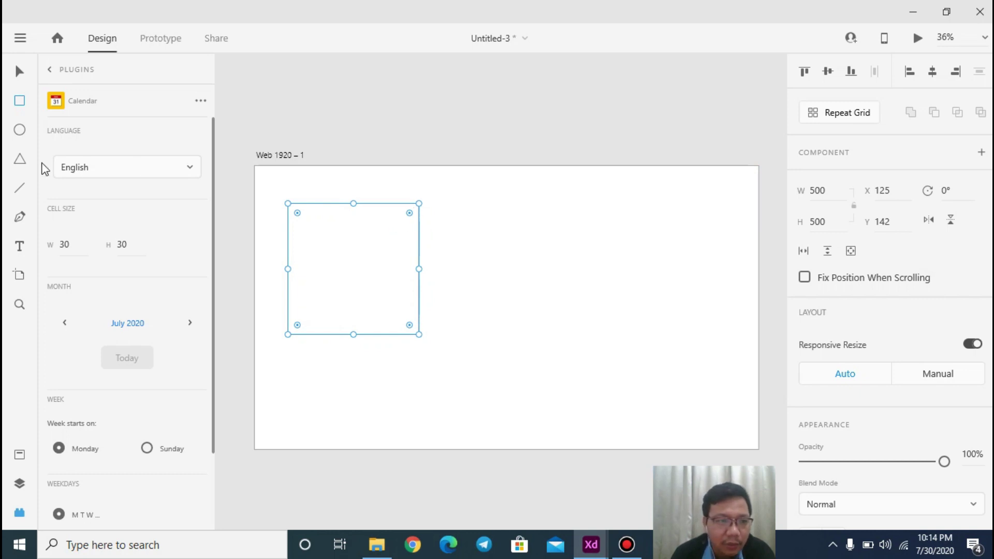
Step: Draw a closed triangle about 133 wide and 203 high beside the square with the Pen tool
left_click(20, 216)
left_click(477, 242)
left_click(513, 268)
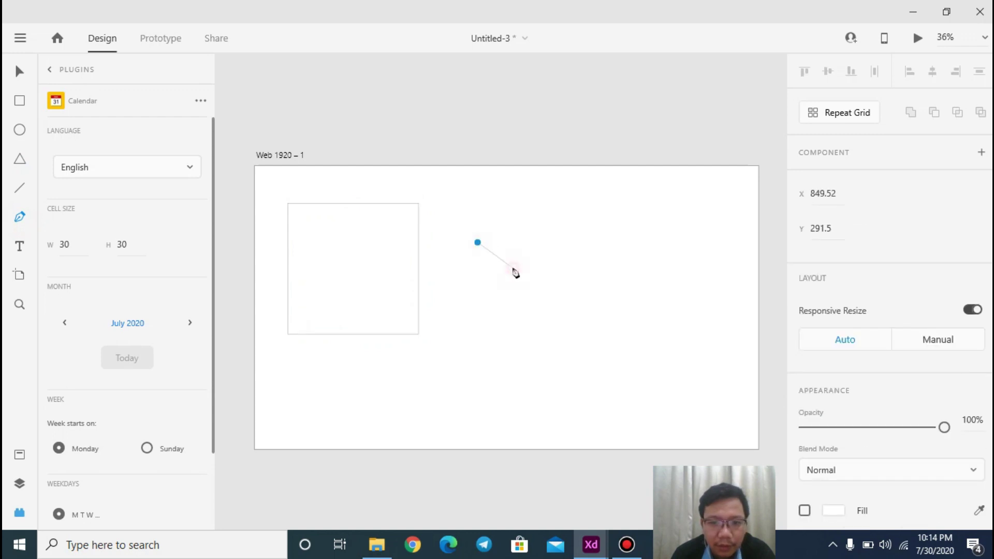
left_click(488, 296)
left_click(478, 242)
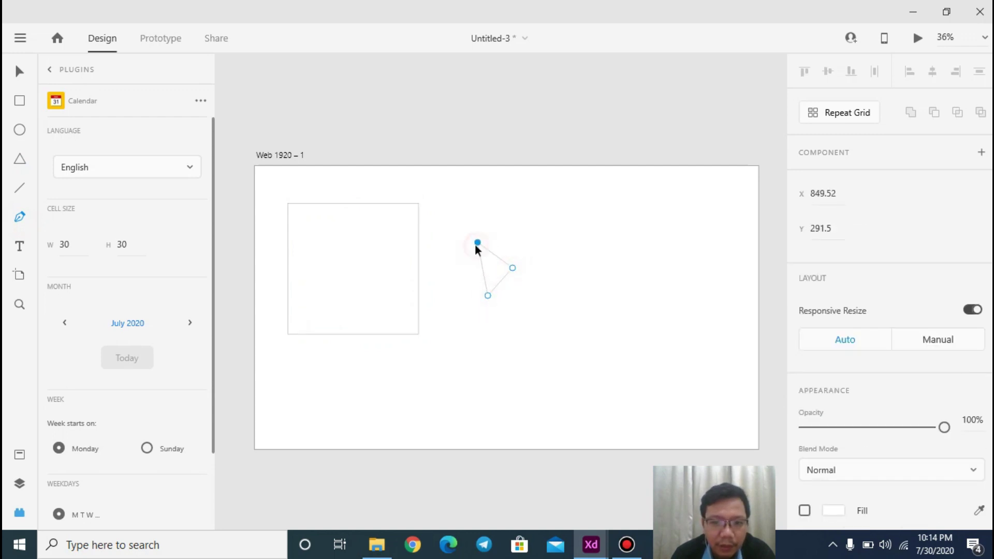
Step: Select the triangle and flip it horizontally and vertically several times, leaving it mirrored
left_click(20, 73)
left_click(524, 294)
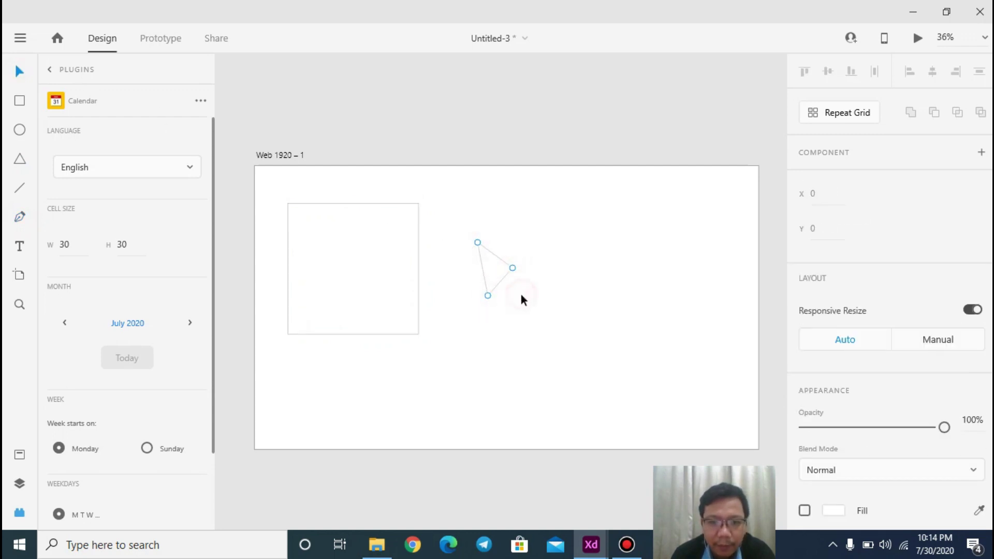
left_click_drag(534, 310, 465, 218)
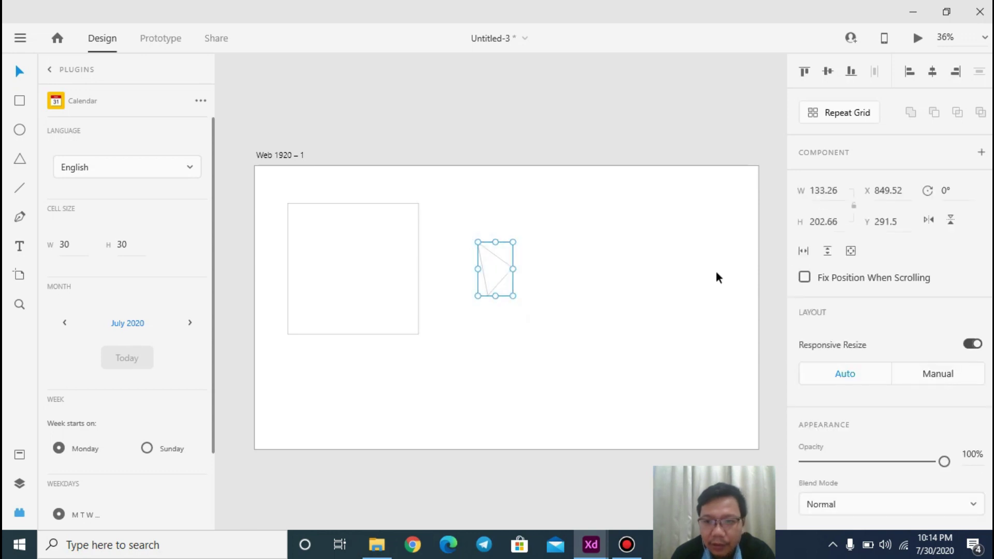
left_click(929, 220)
left_click(928, 219)
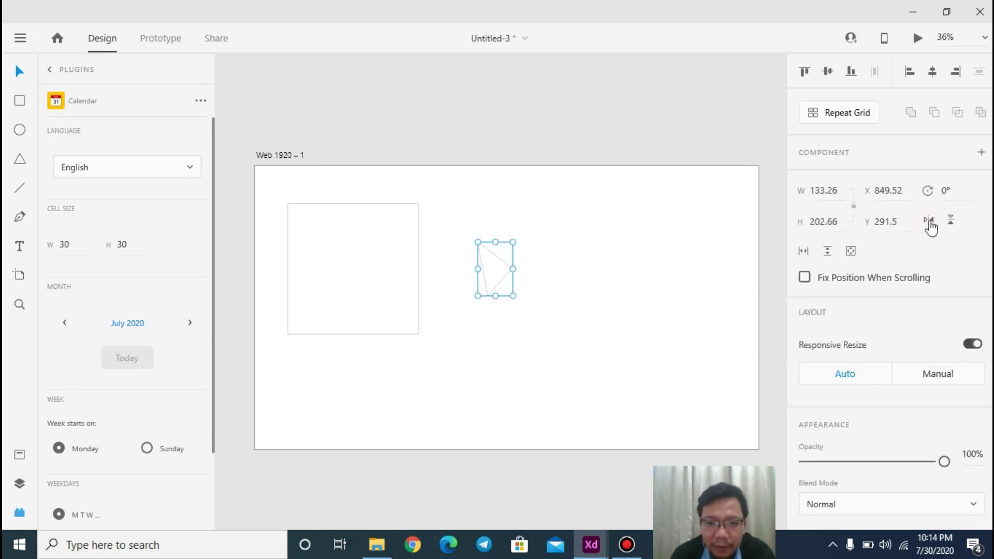
left_click(951, 223)
left_click(952, 223)
left_click(951, 222)
left_click(951, 223)
left_click(951, 222)
left_click(929, 219)
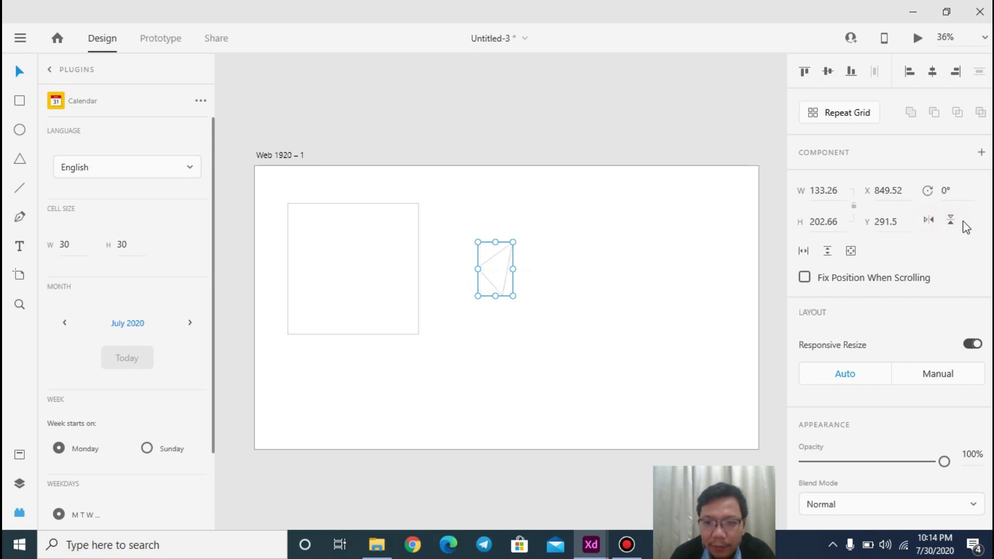
Step: Delete the triangle beside the square
left_click(614, 302)
left_click_drag(549, 369, 473, 241)
key("Delete")
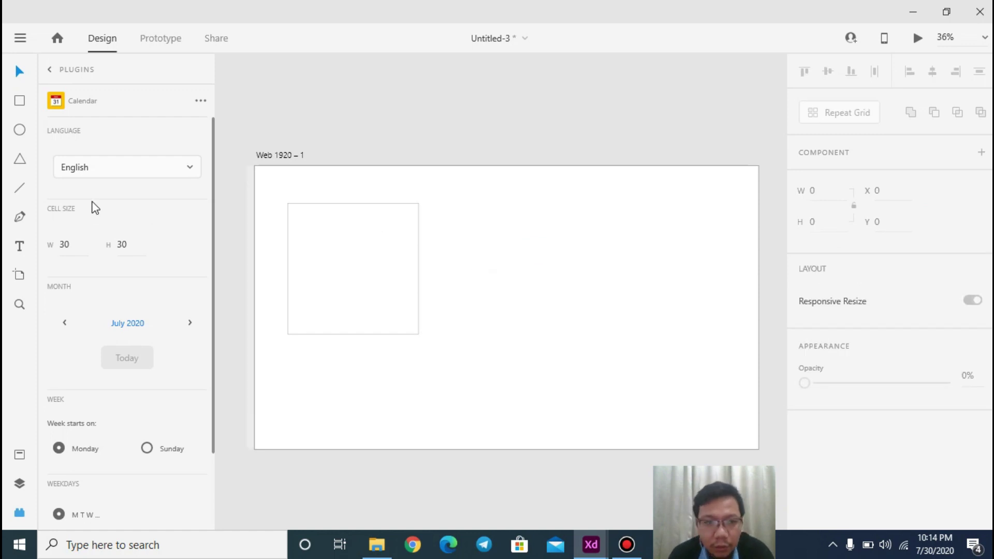
Step: Make the square a horizontal scroll group and widen its scroll area to about 1347
left_click(418, 277)
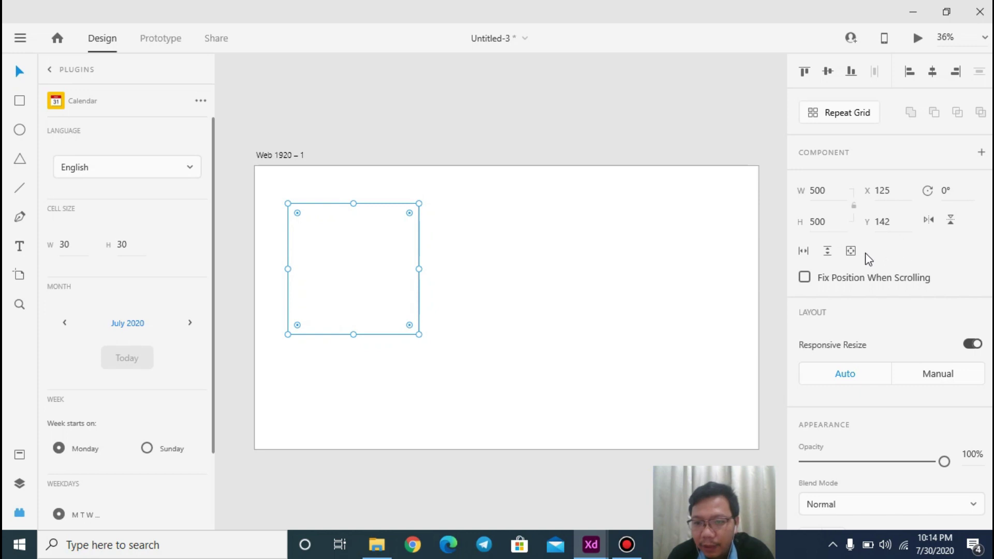
scroll(948, 279, "down", 1)
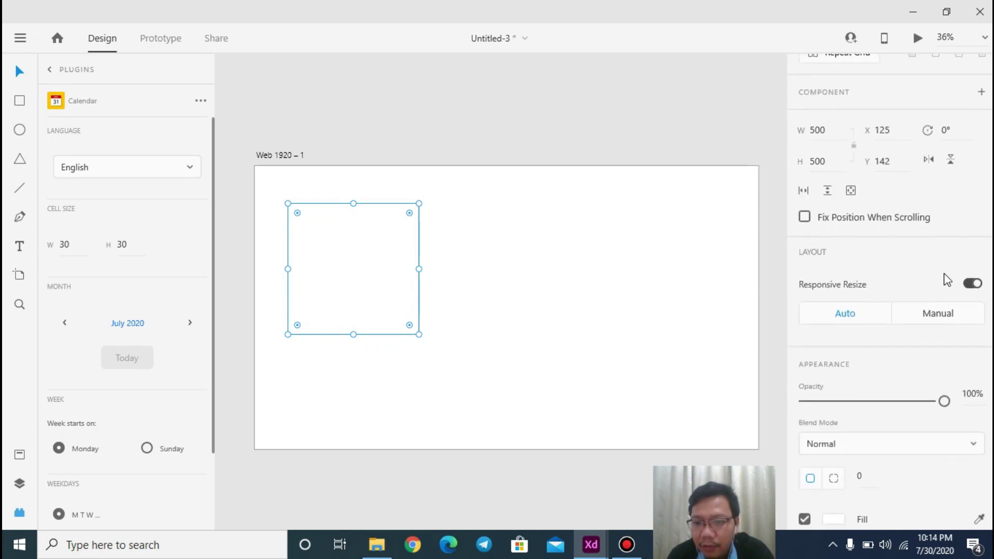
left_click(805, 192)
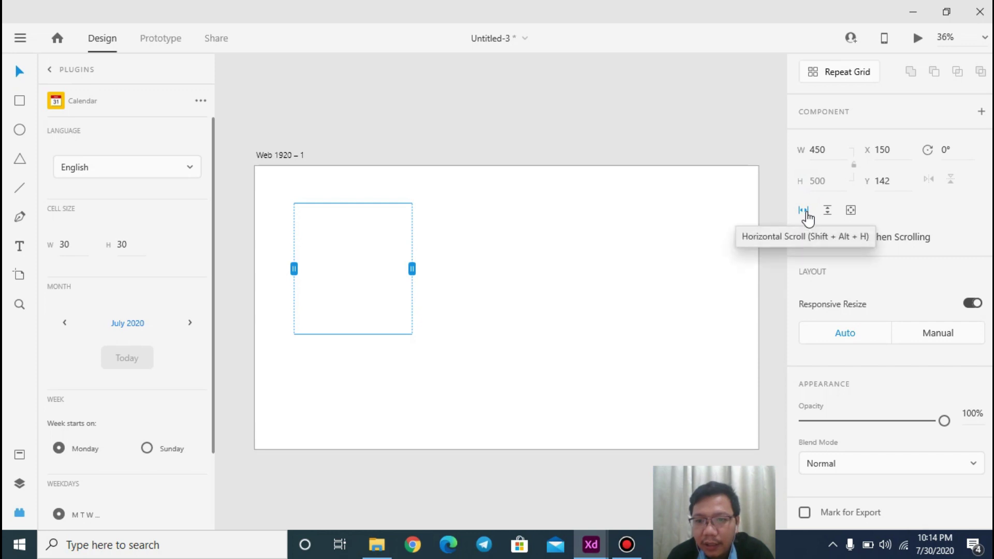
left_click_drag(412, 269, 648, 268)
left_click(685, 264)
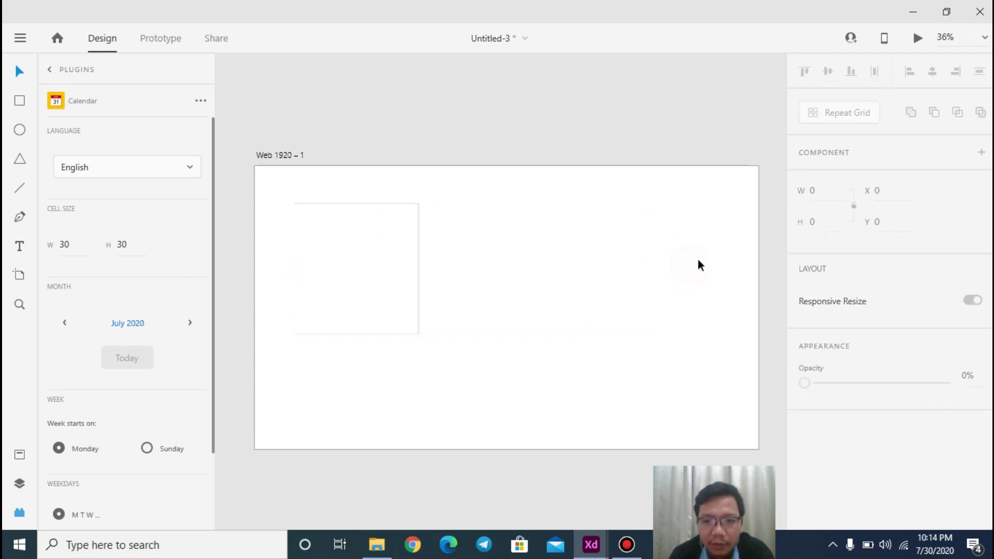
Step: Narrow the scroll area to 450 wide and switch the group to scroll both horizontally and vertically
left_click(399, 271)
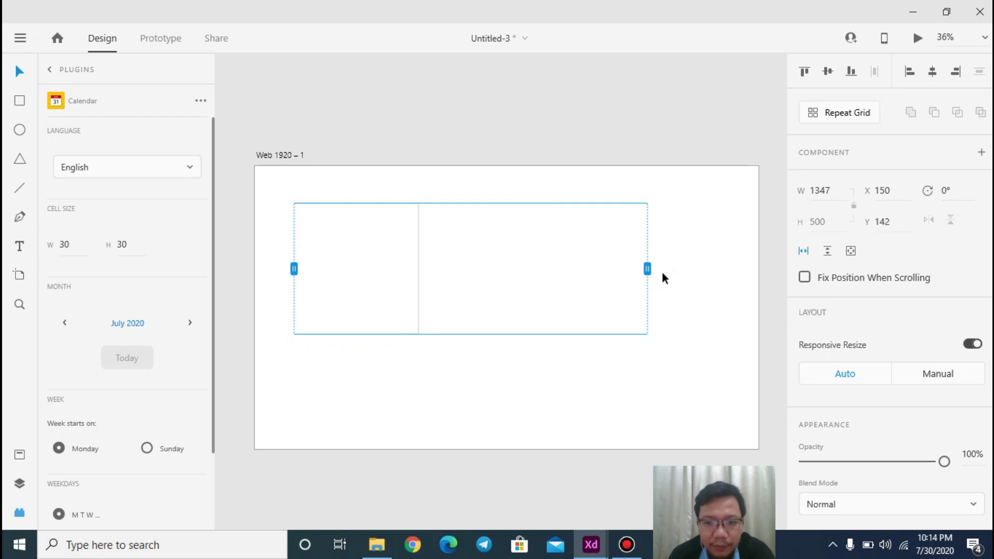
left_click_drag(648, 269, 412, 269)
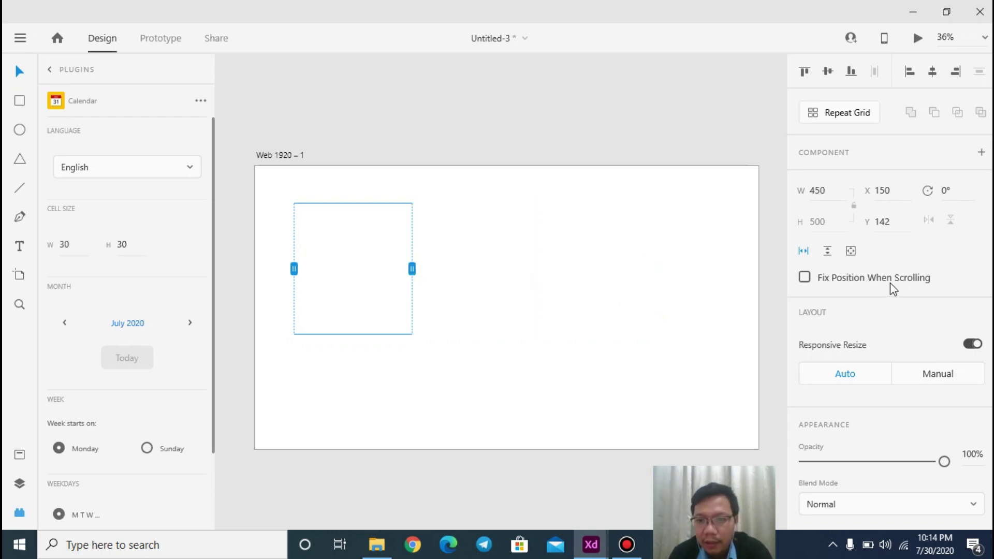
scroll(899, 270, "down", 1)
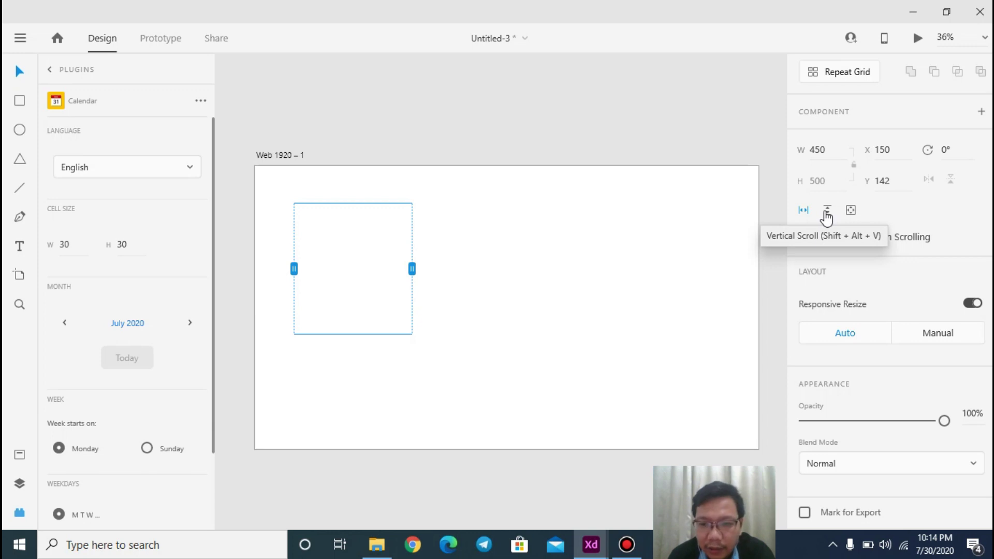
left_click(852, 211)
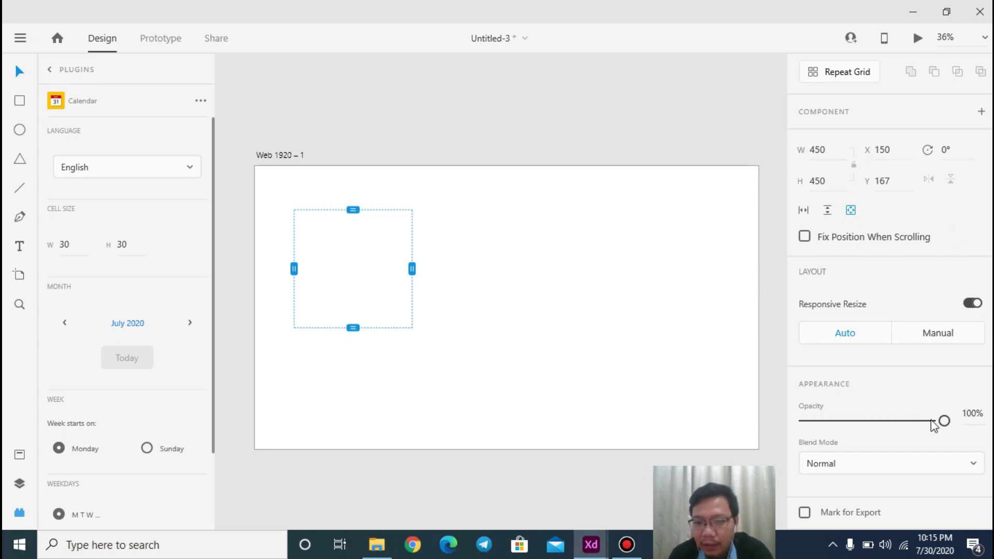
Step: Vary the scroll group's opacity and return it to 100%
left_click_drag(942, 422, 984, 420)
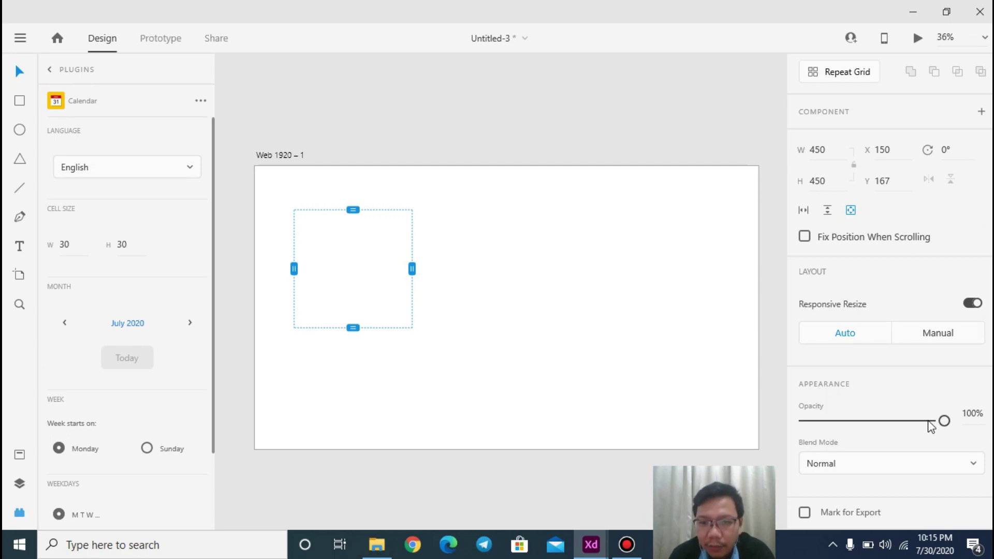
left_click_drag(943, 421, 979, 415)
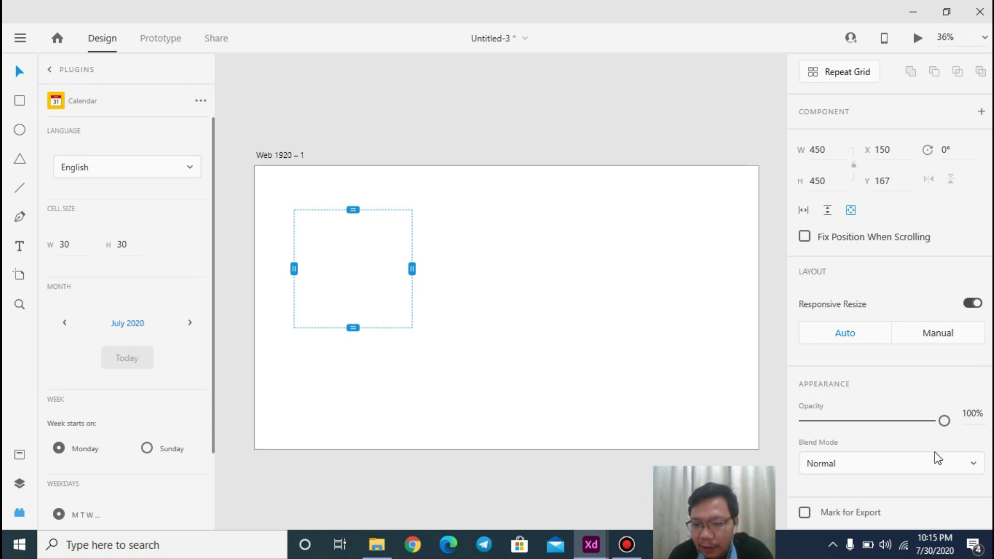
Step: Try the Multiply blend mode on the scroll group and set it back to Normal
left_click(937, 468)
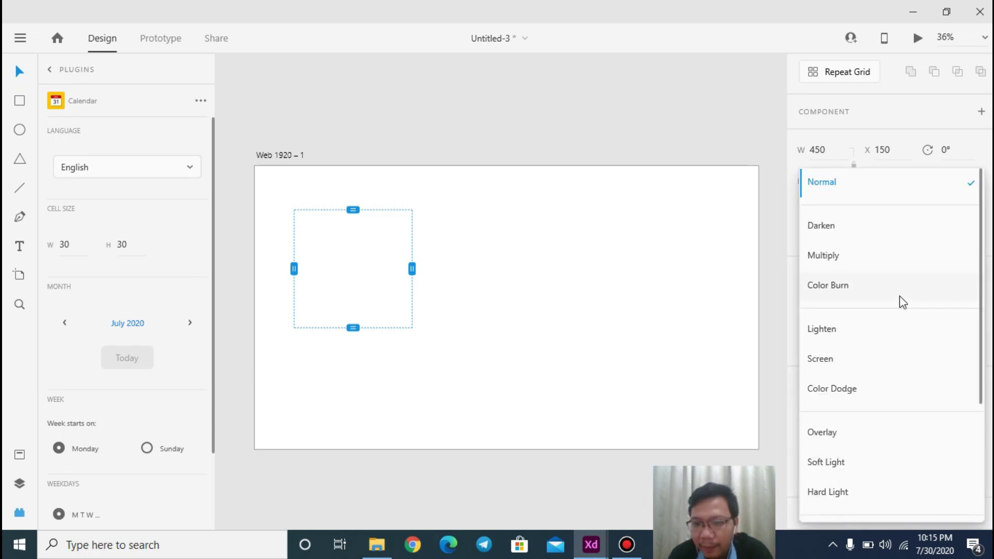
left_click(884, 251)
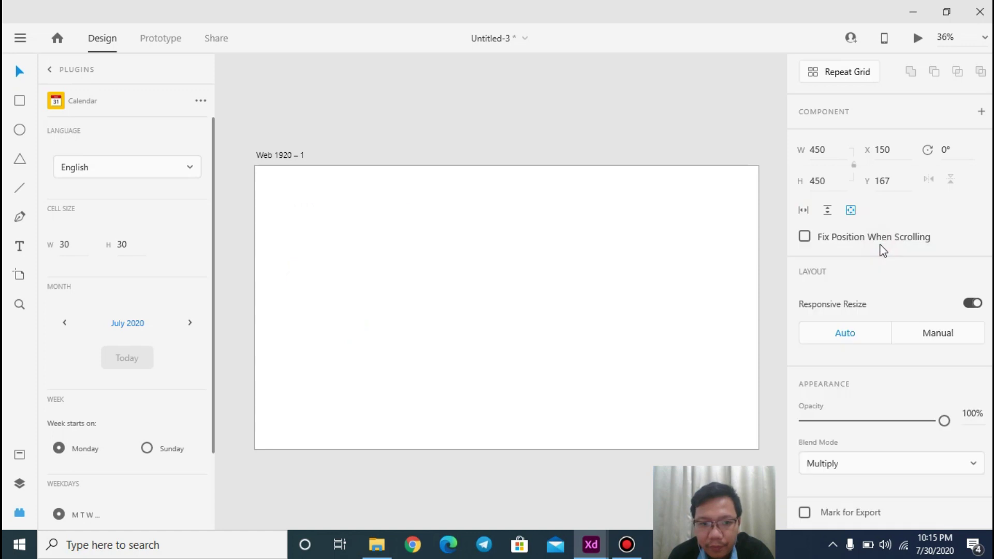
left_click(869, 479)
left_click(641, 228)
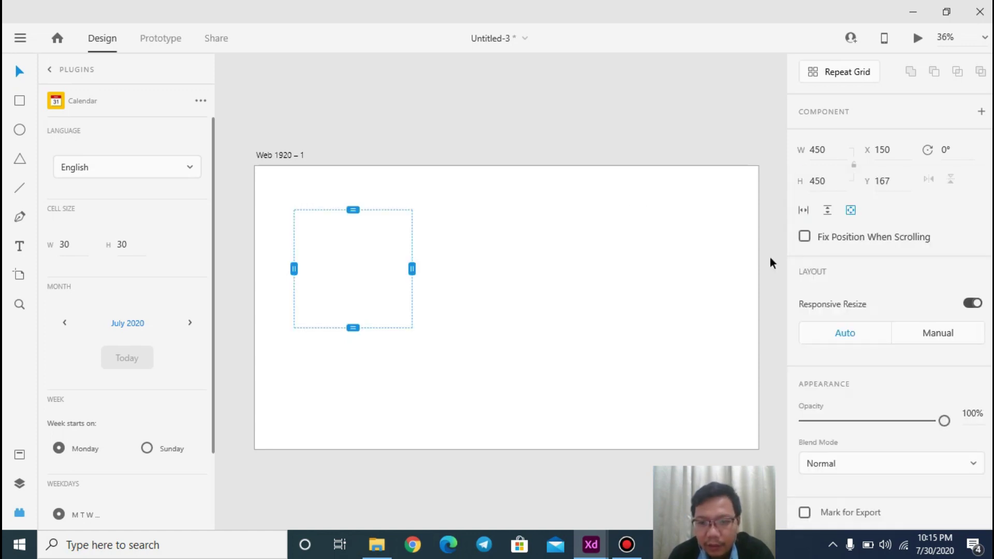
scroll(879, 393, "up", 1)
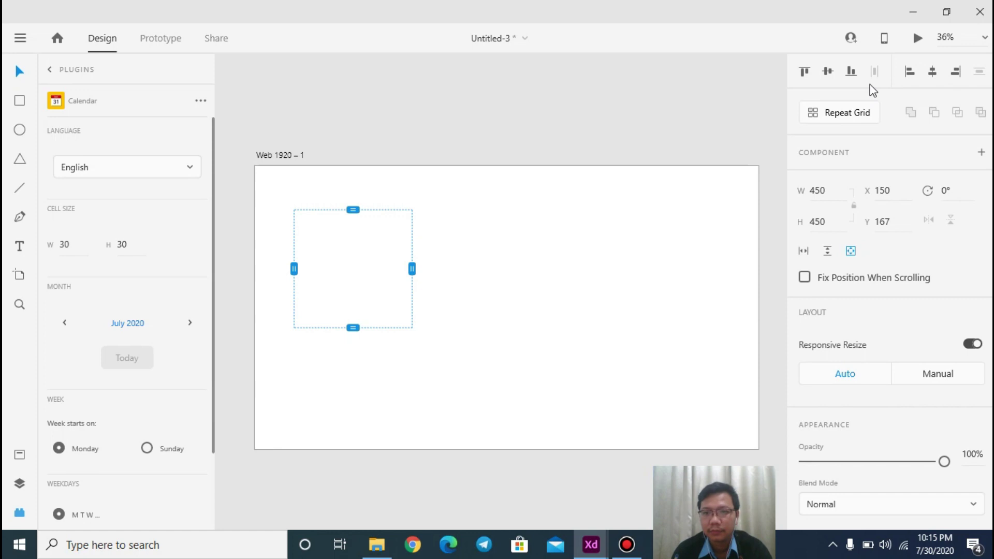
left_click(499, 263)
left_click(361, 237)
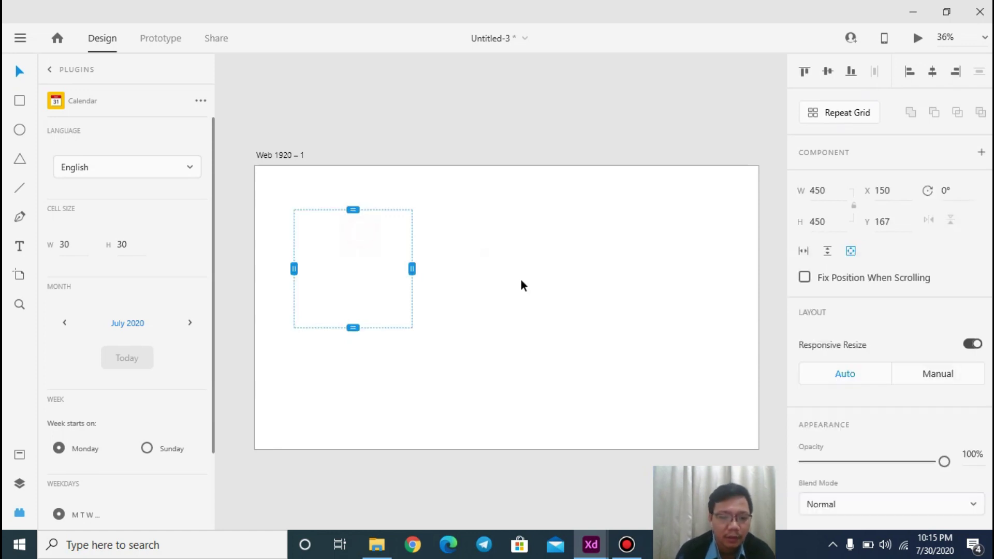
left_click(479, 272)
left_click(359, 211)
Step: Draw an ellipse about 355 wide and 397 high beside the square scroll group
left_click(20, 130)
left_click(465, 223)
left_click_drag(465, 224, 552, 322)
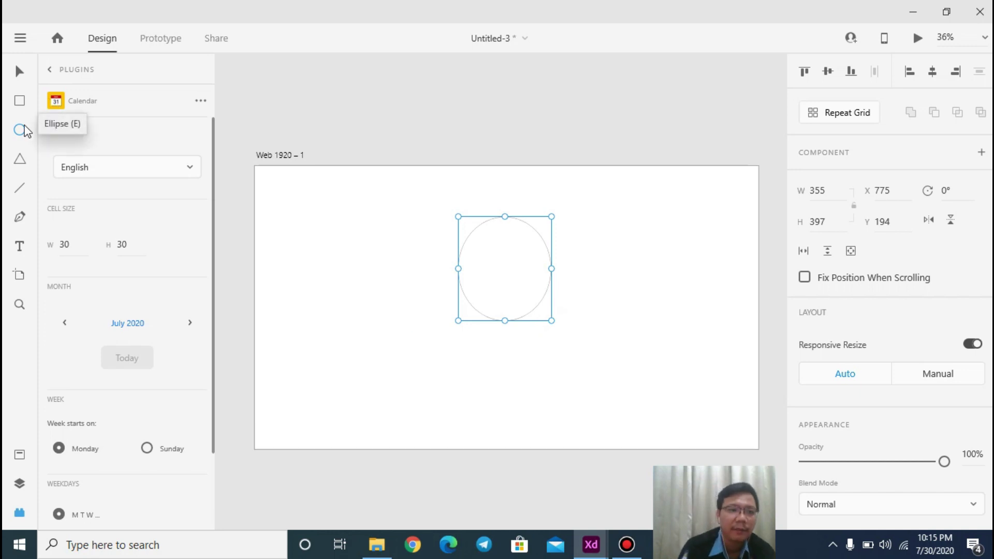
key("v")
left_click(411, 270)
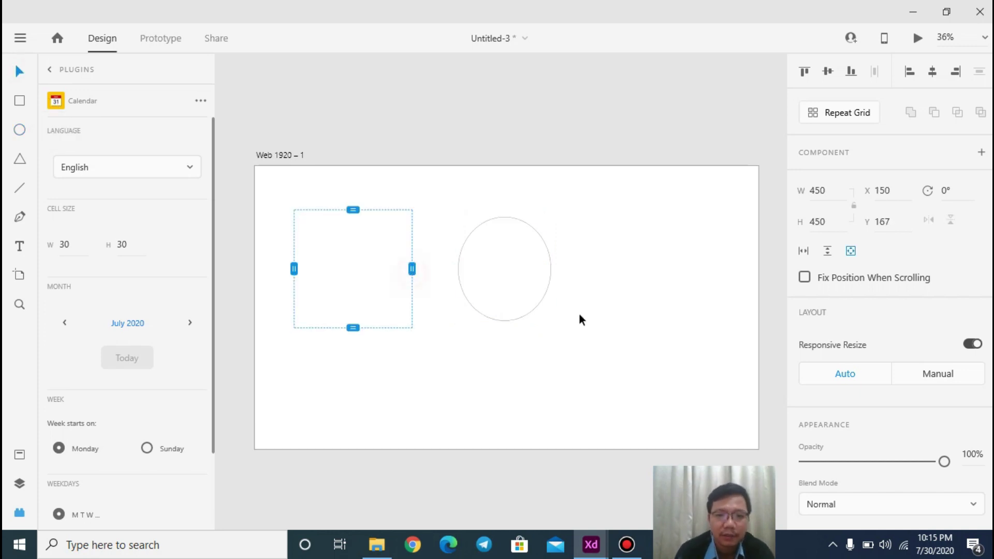
Step: Fill the ellipse with the solid red #CE4B4B
left_click(539, 306)
scroll(896, 339, "down", 1)
scroll(897, 337, "down", 5)
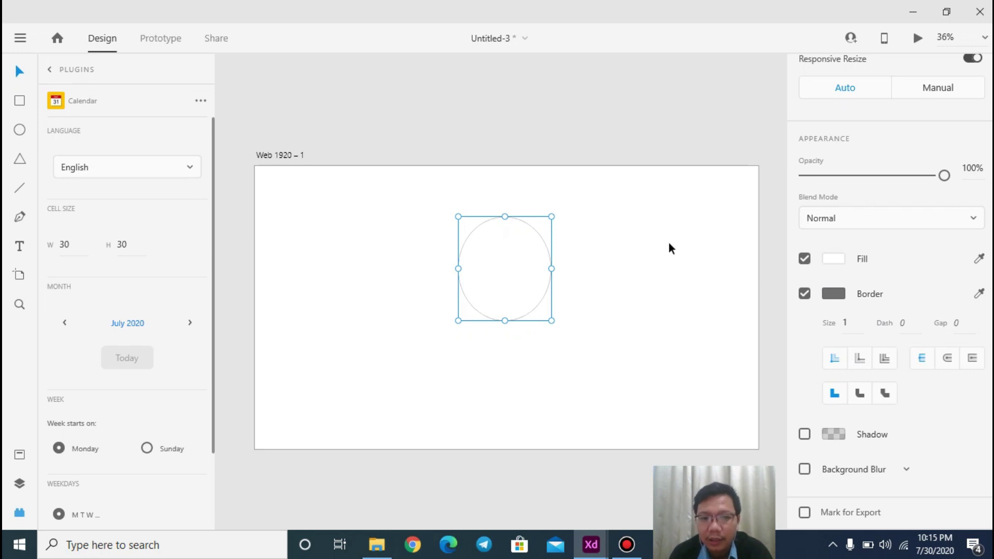
left_click(839, 265)
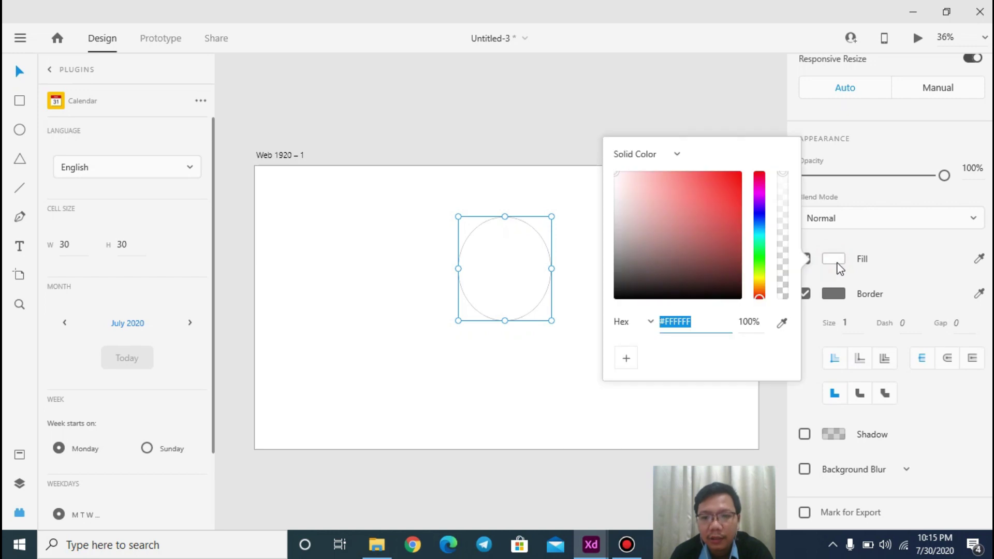
left_click_drag(695, 231, 695, 195)
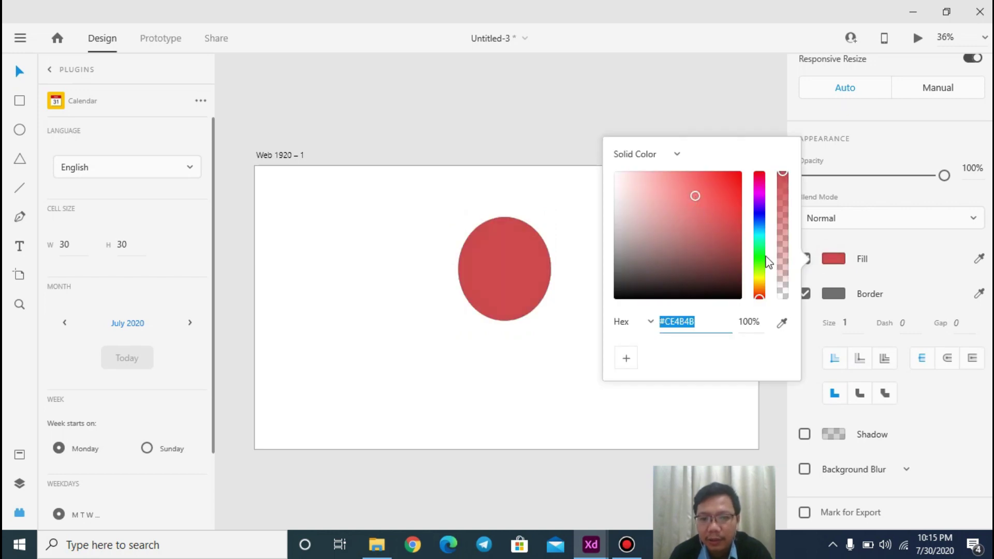
left_click(888, 260)
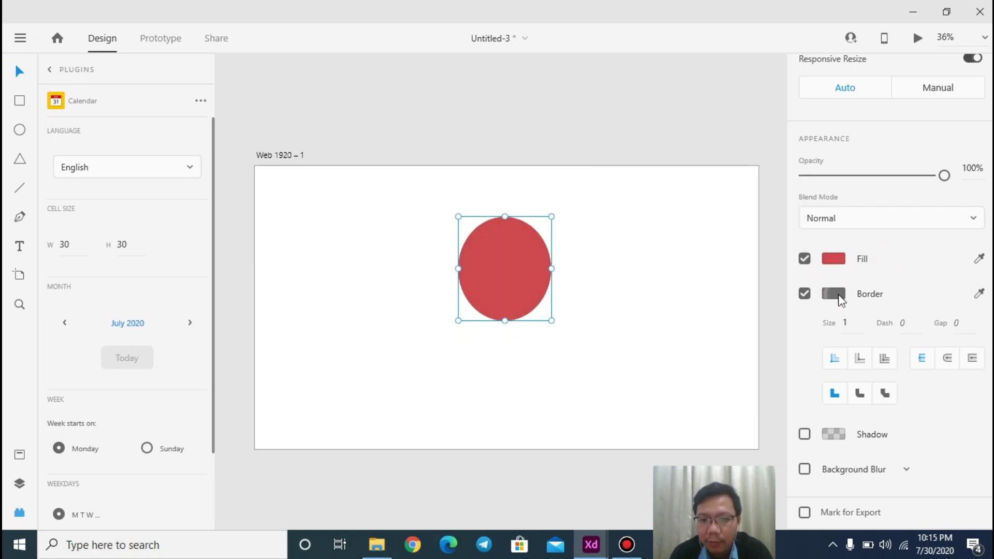
Step: Change the ellipse's border color to near-black #0A0505
left_click(834, 293)
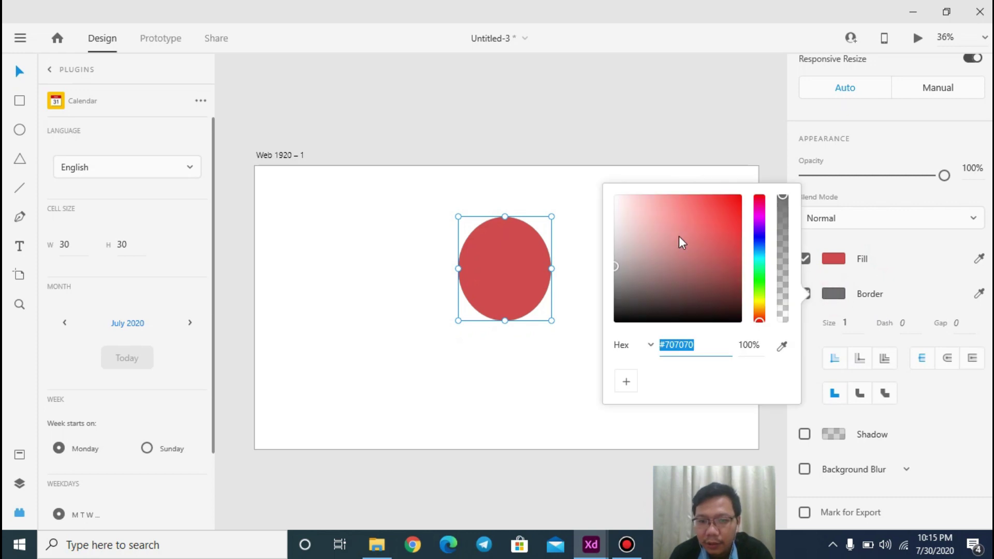
left_click(674, 317)
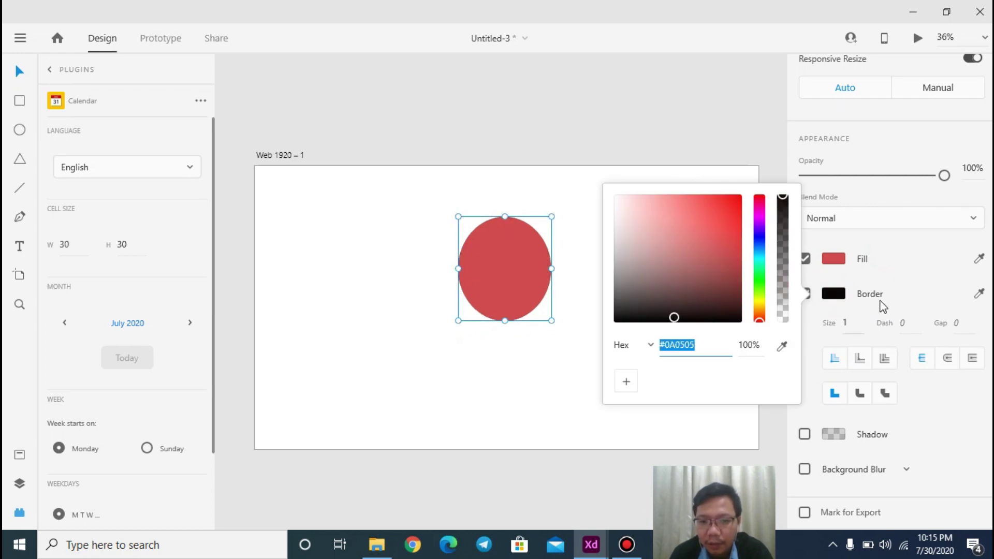
left_click(888, 283)
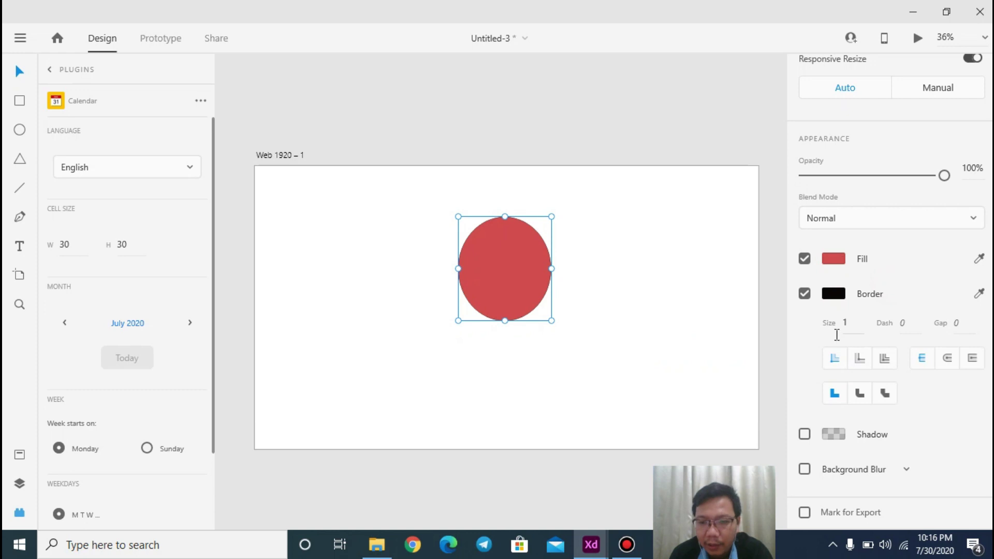
Step: Set the ellipse's border size to 90 and its dash length to 80
left_click(848, 323)
key("Return")
left_click(852, 322)
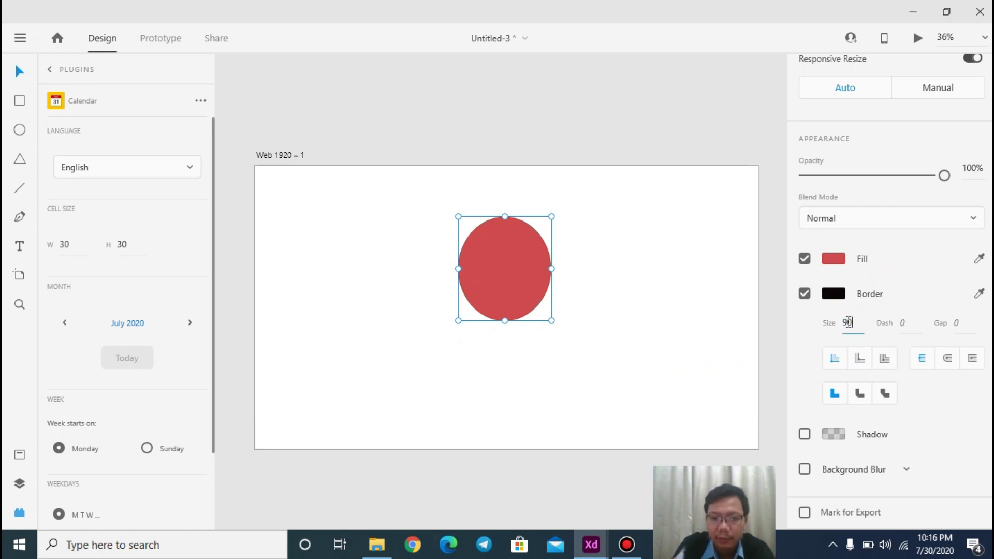
type("90")
key("Return")
left_click(859, 322)
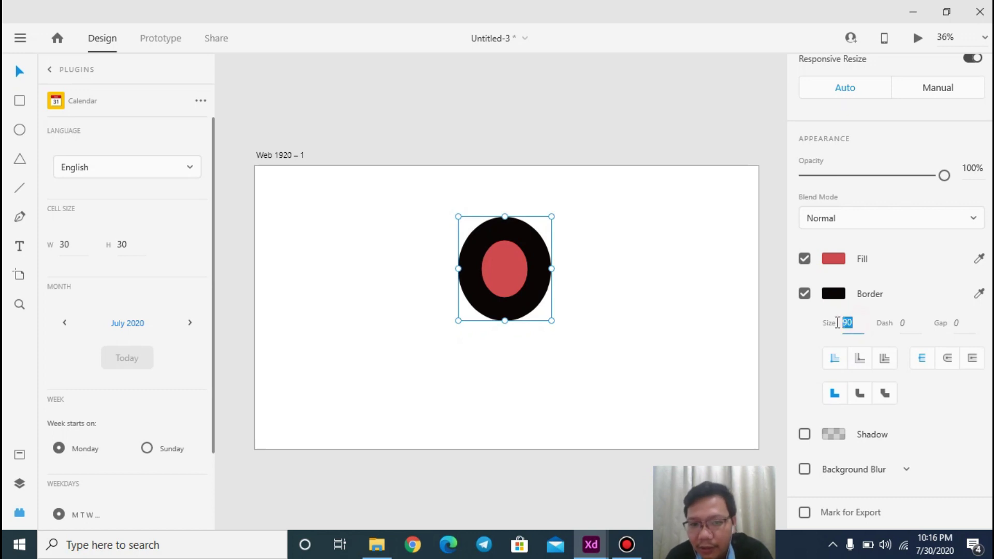
left_click(888, 322)
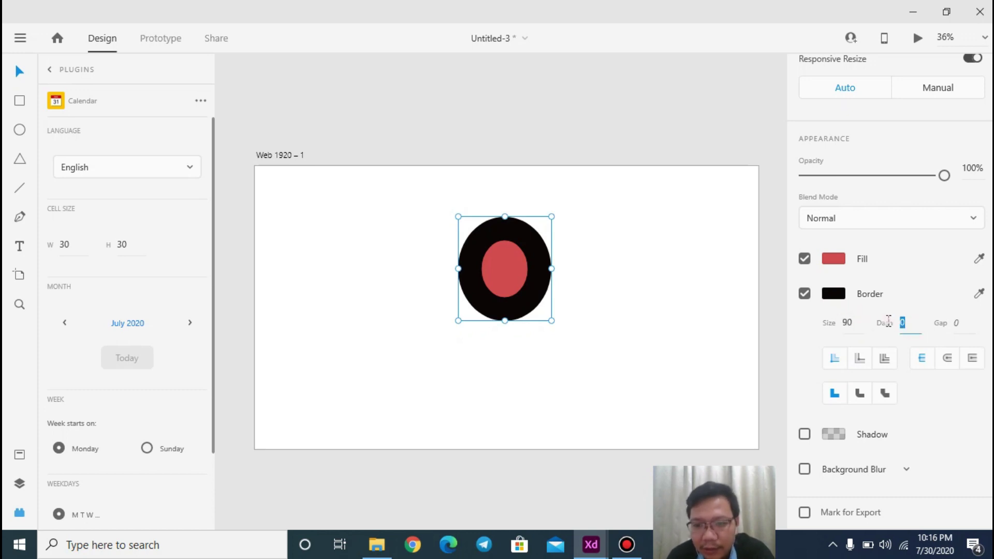
type("80")
key("Return")
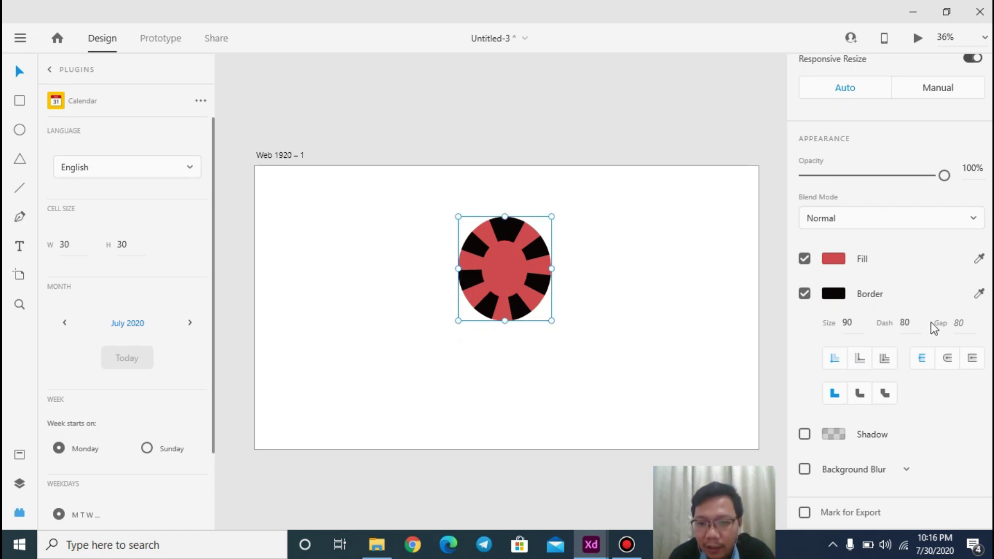
Step: Lower the ellipse's opacity to 70% and set its border gap to 10
left_click(959, 323)
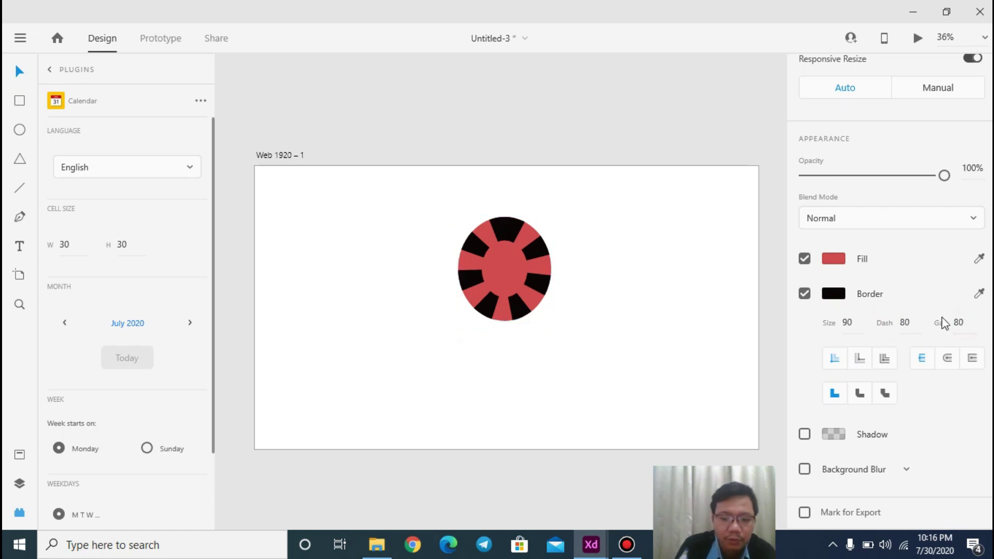
key("7")
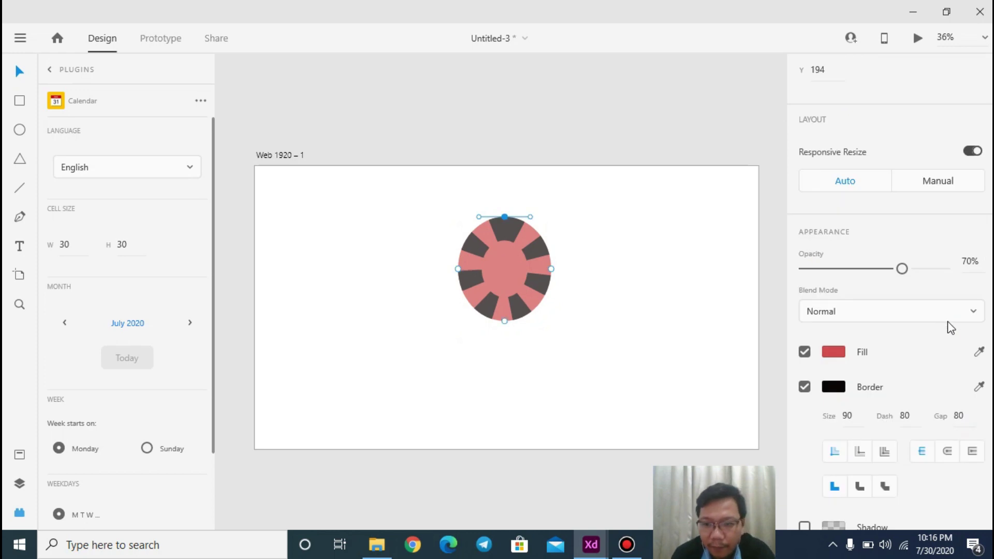
scroll(939, 399, "down", 3)
left_click_drag(968, 318, 945, 321)
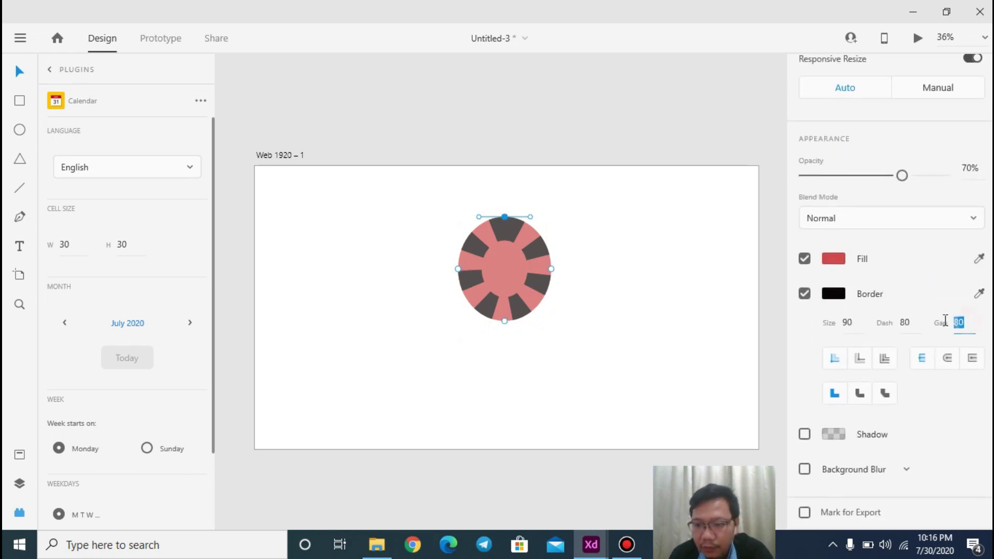
type("10")
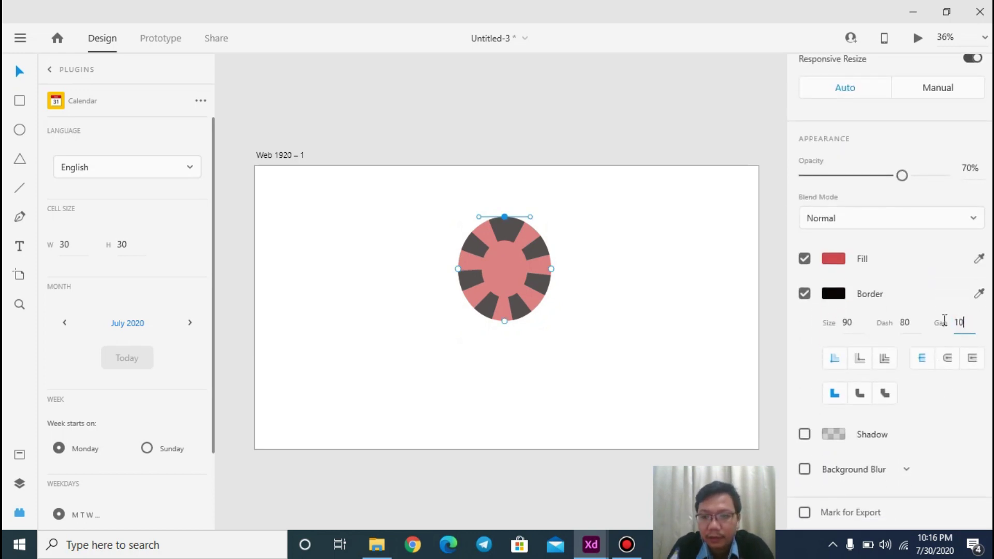
key("Return")
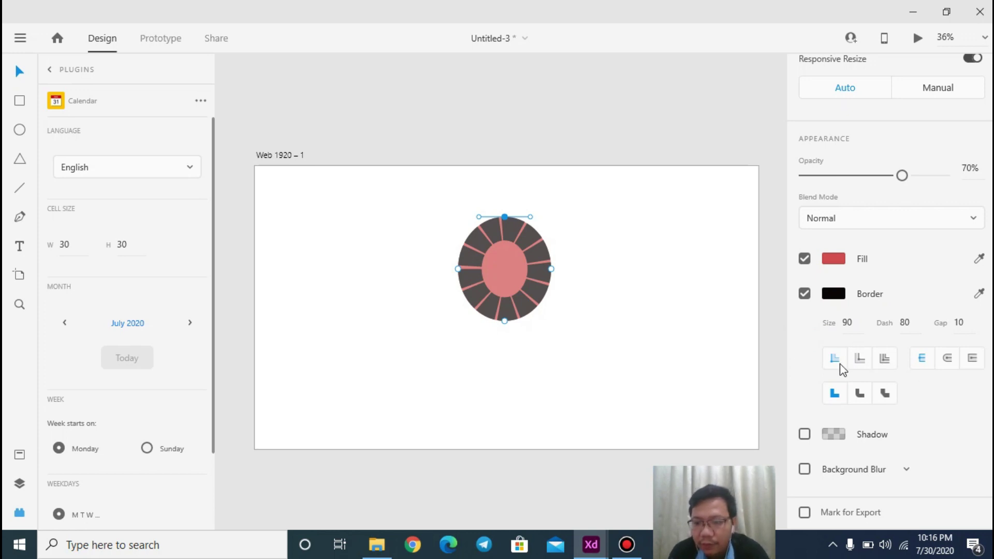
Step: Draw a nearly horizontal line about 372 wide to the right of the ellipse and give it a round cap
left_click(590, 346)
left_click(498, 342)
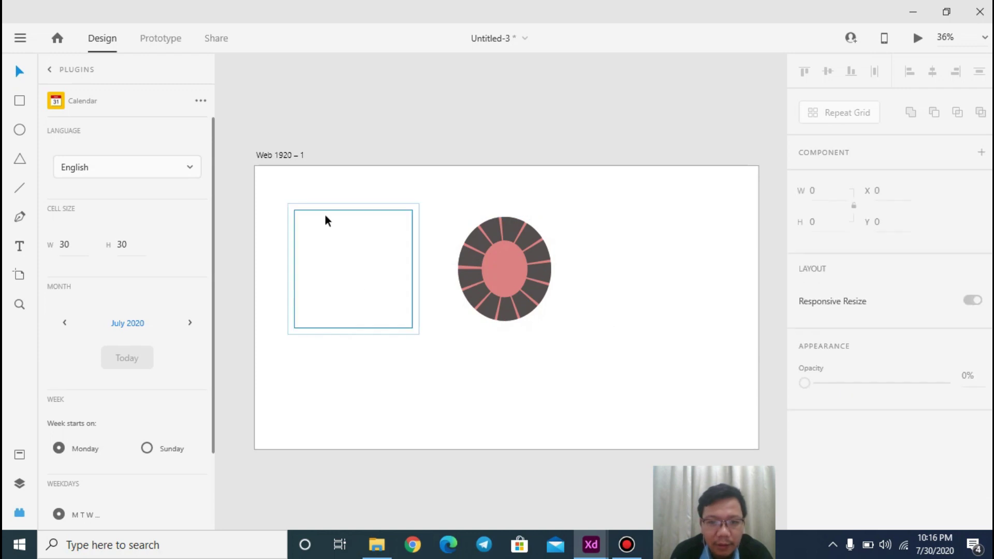
left_click(19, 187)
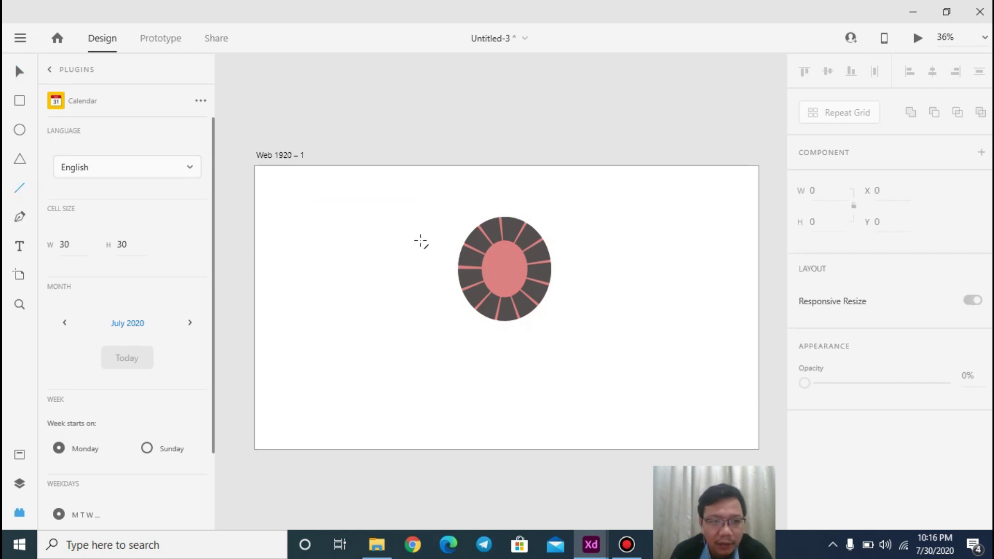
mouse_move(590, 257)
left_mouse_down()
mouse_move(702, 288)
mouse_move(688, 257)
left_mouse_up()
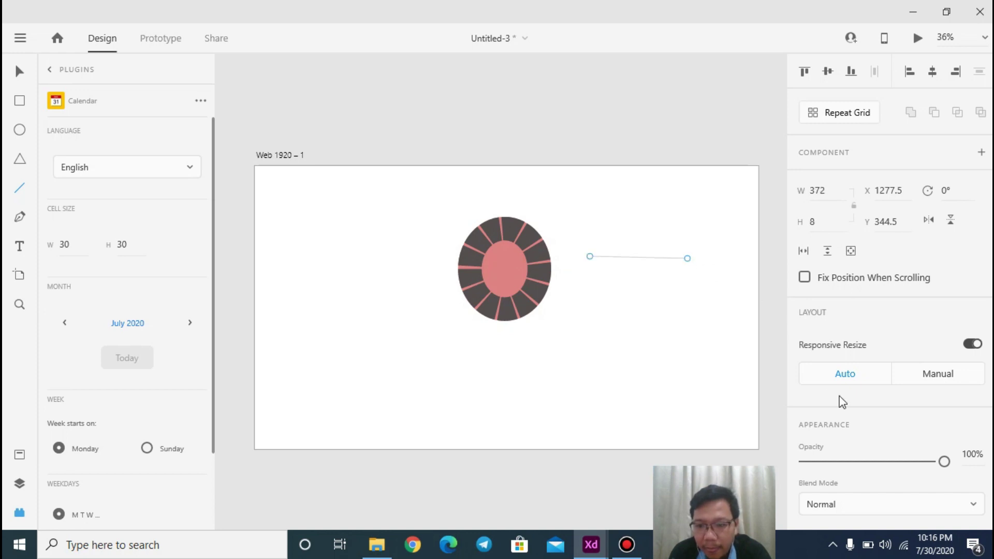
scroll(839, 402, "down", 5)
left_click(948, 371)
left_click(602, 257)
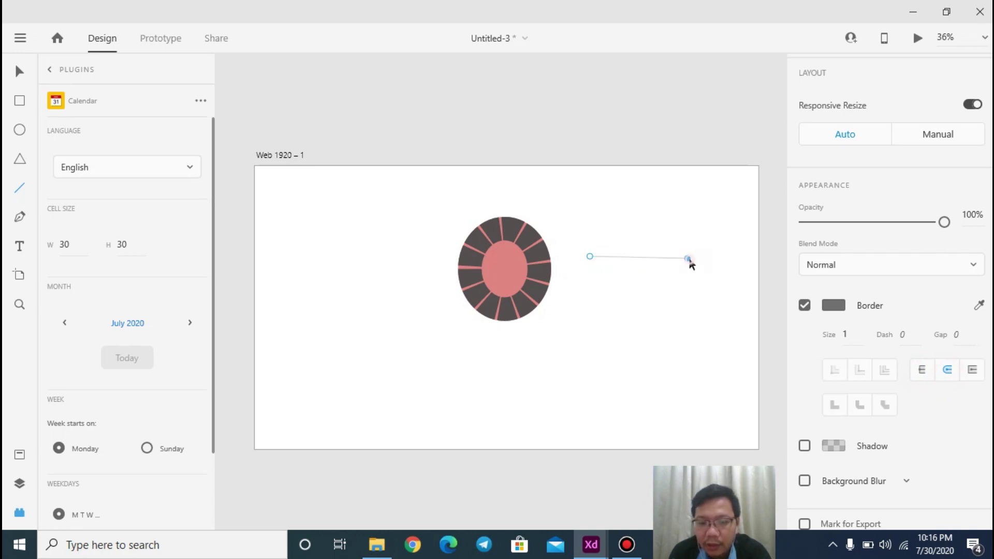
Step: Draw a thin, wide rectangle below the line and give its border a bevel join and round cap
left_click(21, 101)
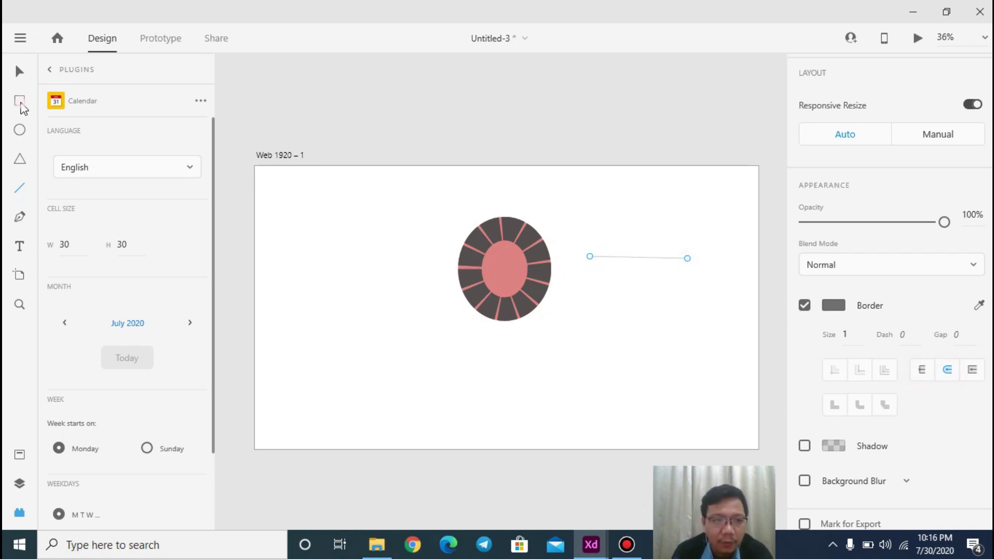
left_click_drag(544, 378, 669, 366)
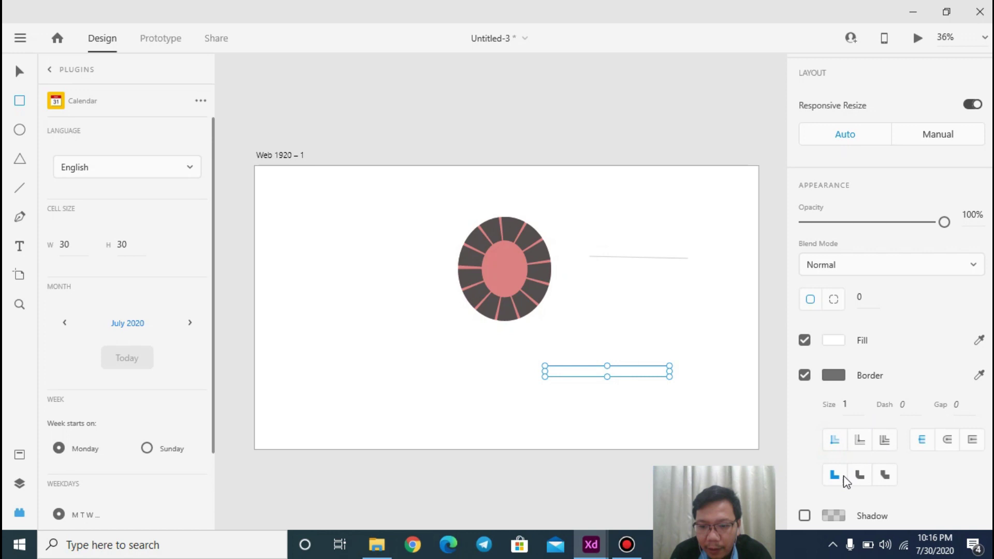
left_click(858, 476)
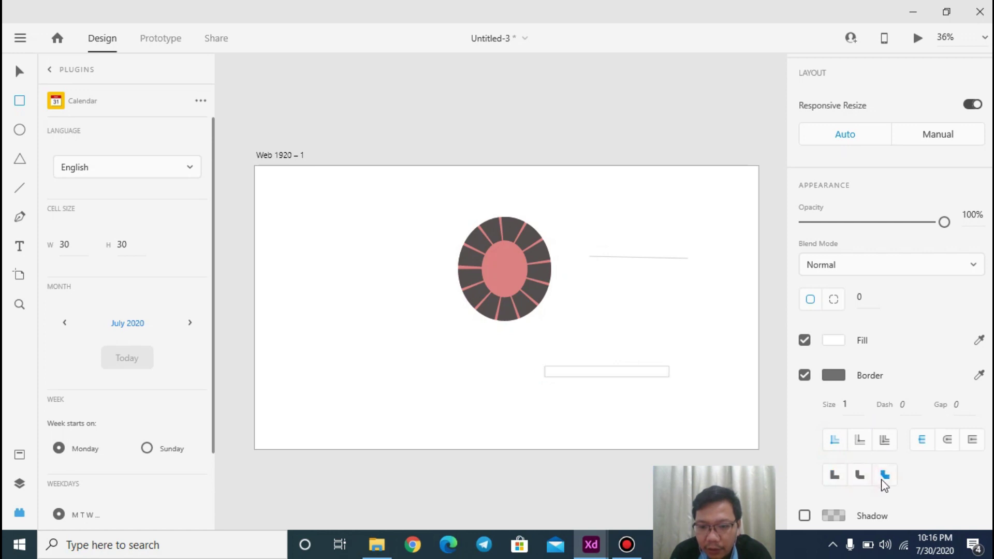
left_click(951, 440)
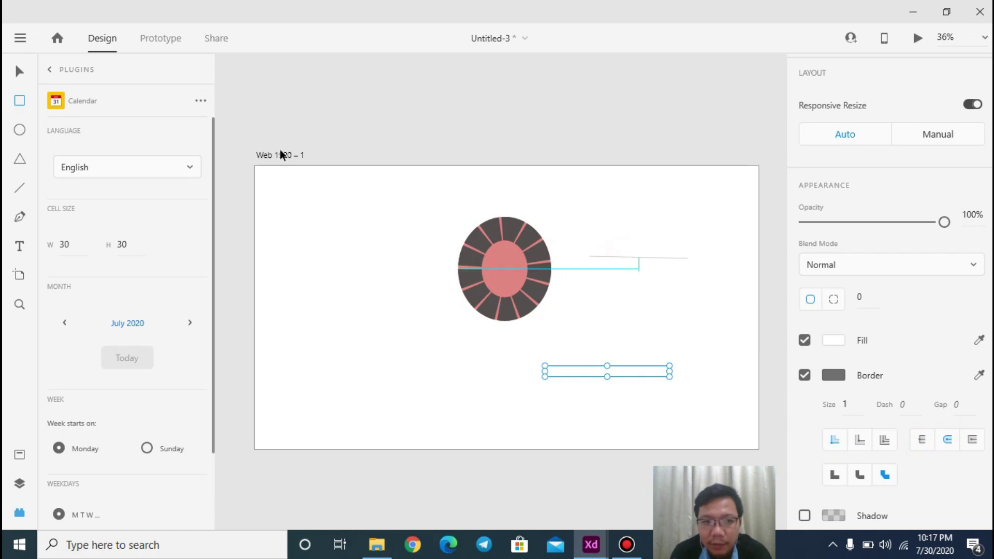
Step: Set the border size of the line beside the ellipse to 90
left_click(19, 71)
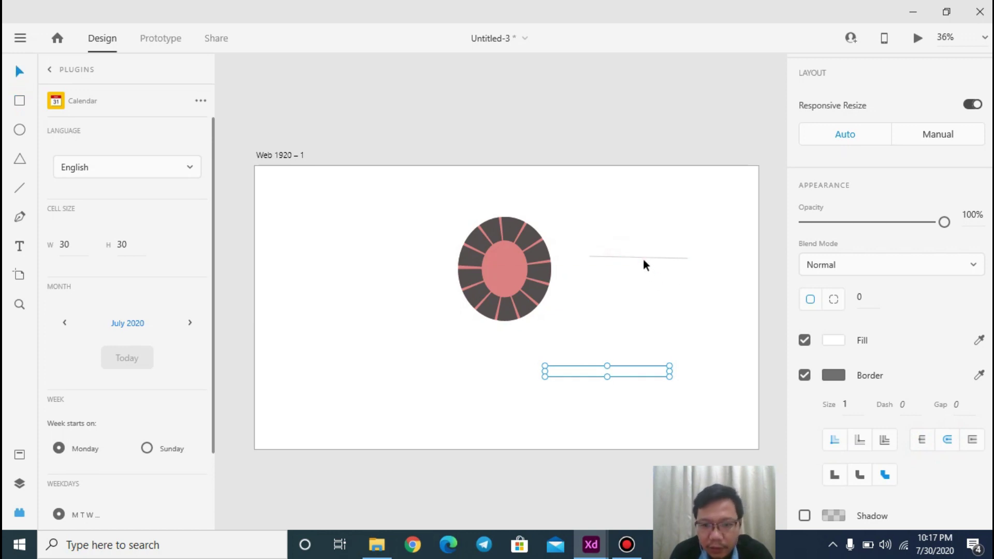
left_click(646, 258)
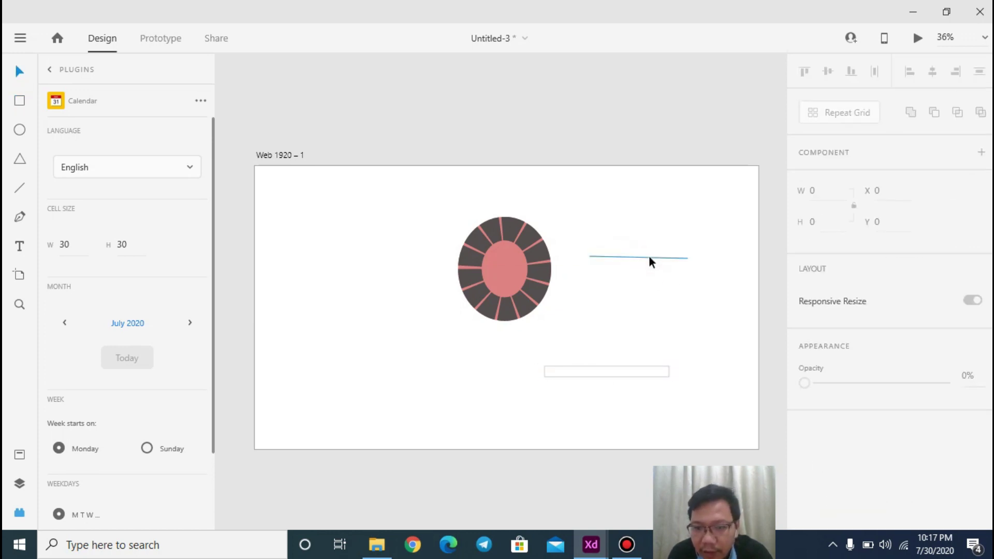
left_click(648, 256)
scroll(912, 358, "down", 5)
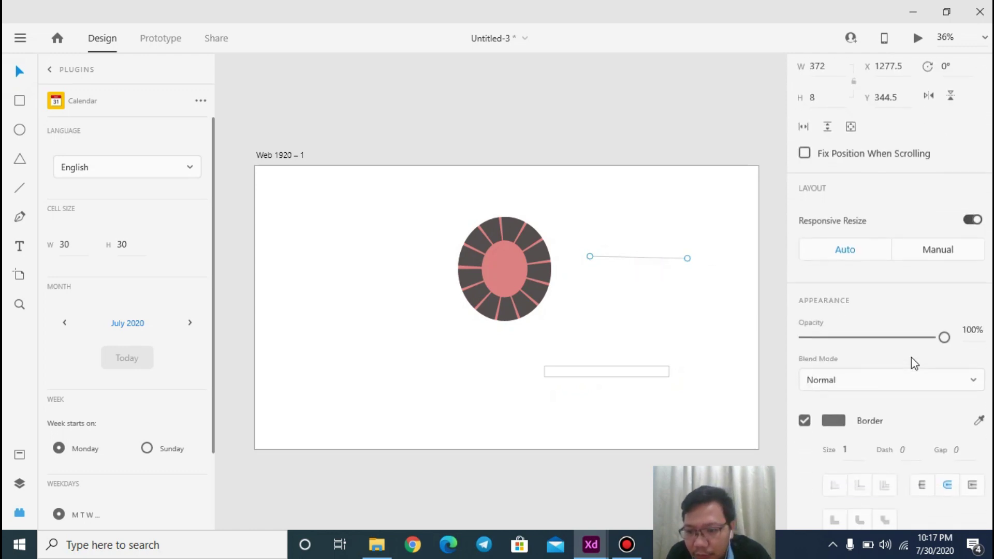
left_click(849, 323)
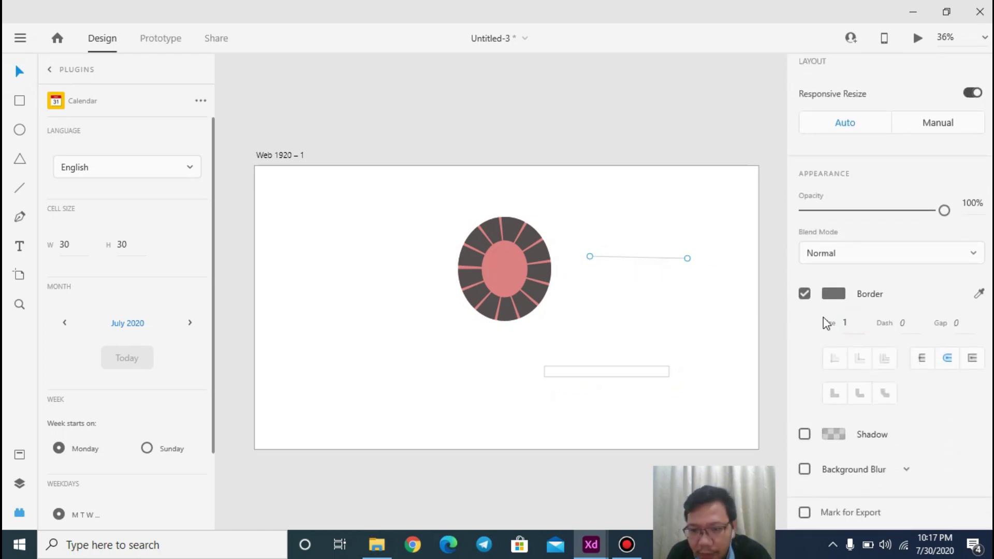
type("90")
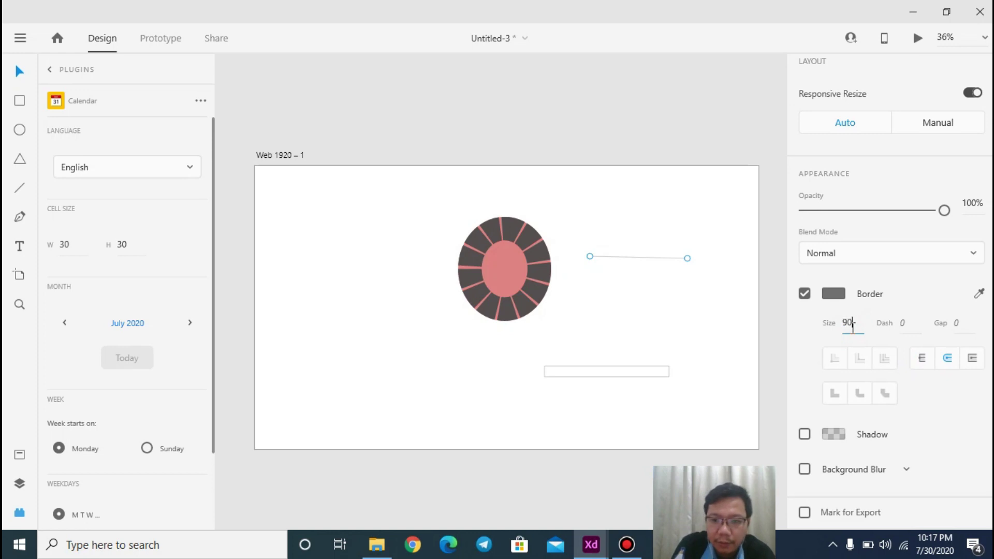
key("Return")
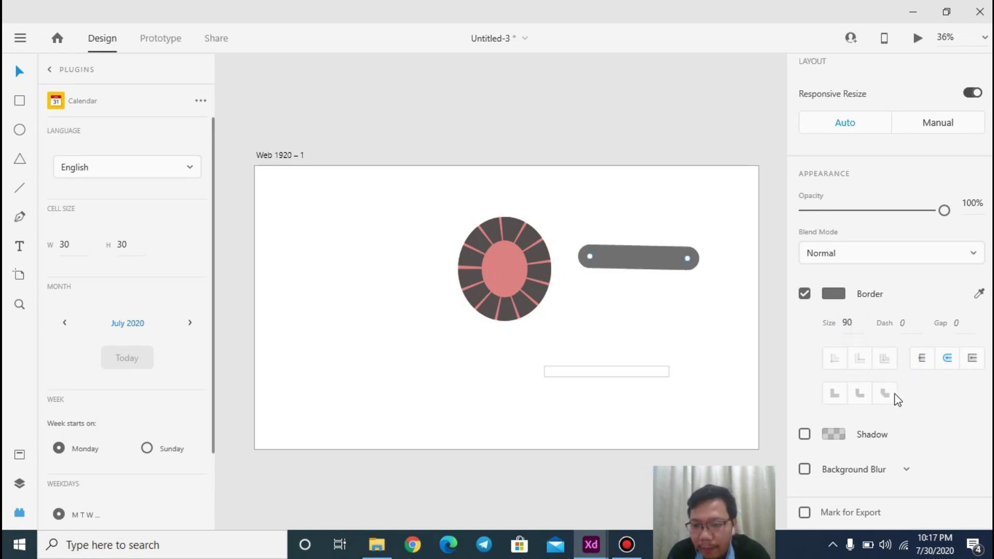
Step: Try the butt, round and projecting caps on the thick line, ending with the round cap
left_click(925, 362)
left_click(946, 362)
left_click(970, 362)
left_click(951, 362)
left_click(921, 362)
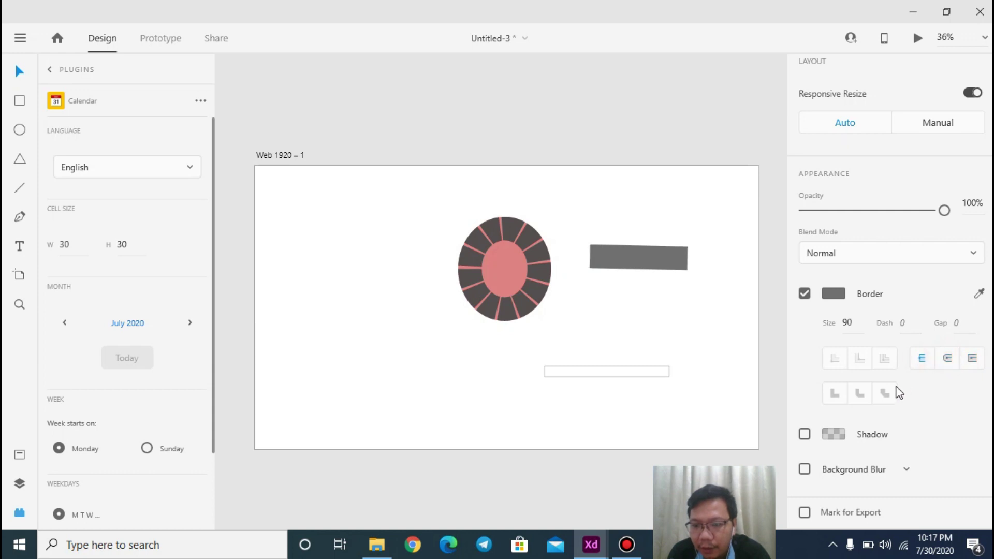
left_click(948, 360)
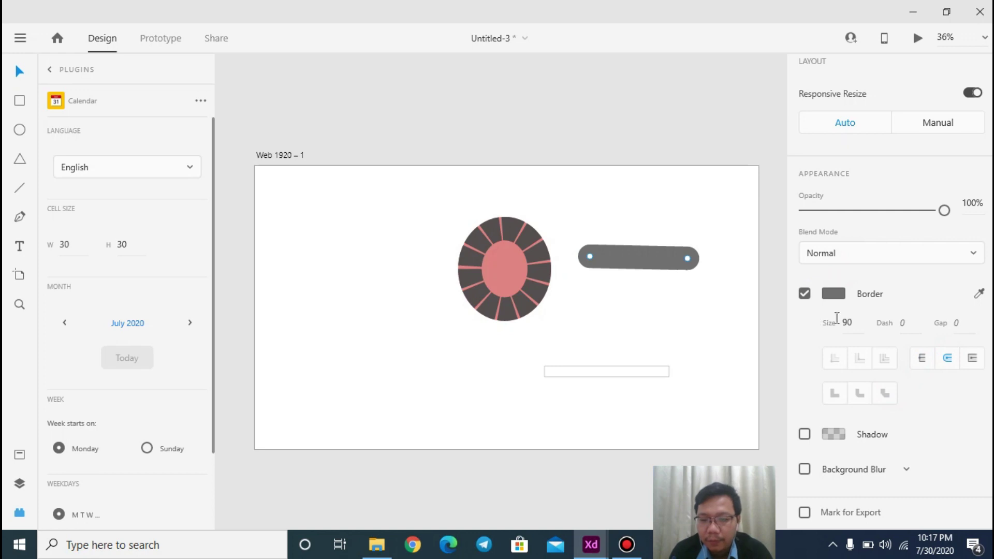
Step: Undo the line's cap changes and its border size change
left_click(538, 257)
key("ctrl+z")
key("ctrl+z")
key("ctrl+z")
key("ctrl+z")
key("ctrl+z")
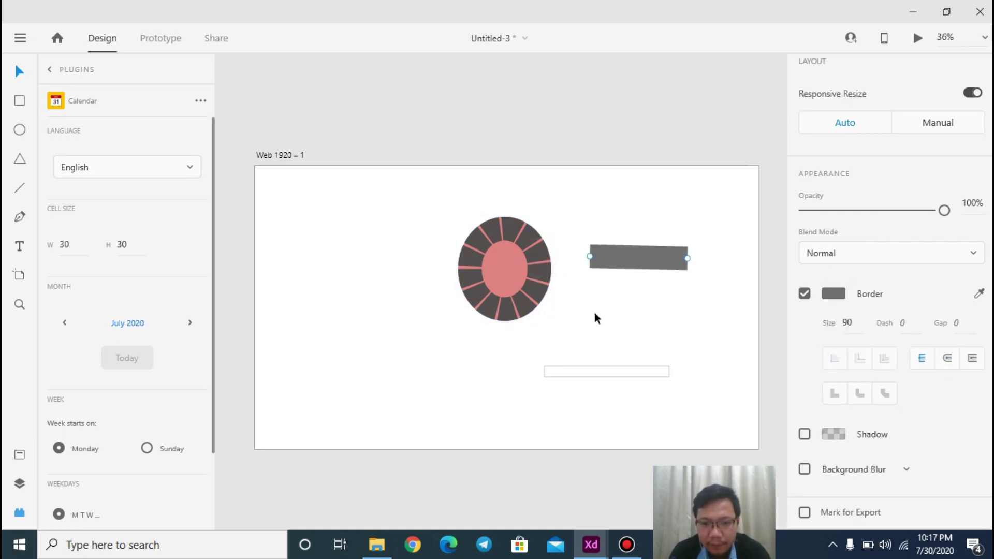
Step: Enable a shadow on the ellipse and color it bright green (#3CF65B) at 86% opacity
left_click(542, 288)
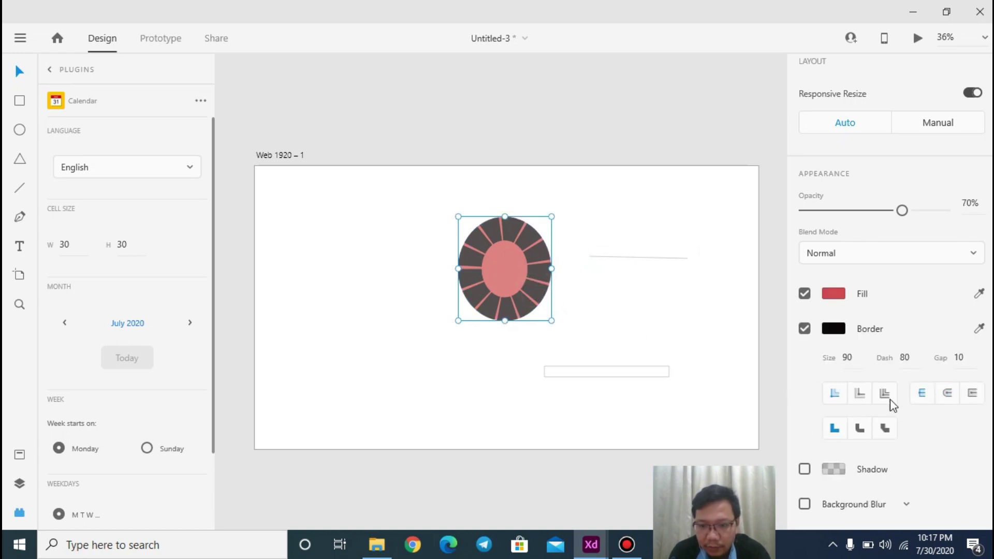
scroll(890, 399, "down", 1)
left_click(805, 435)
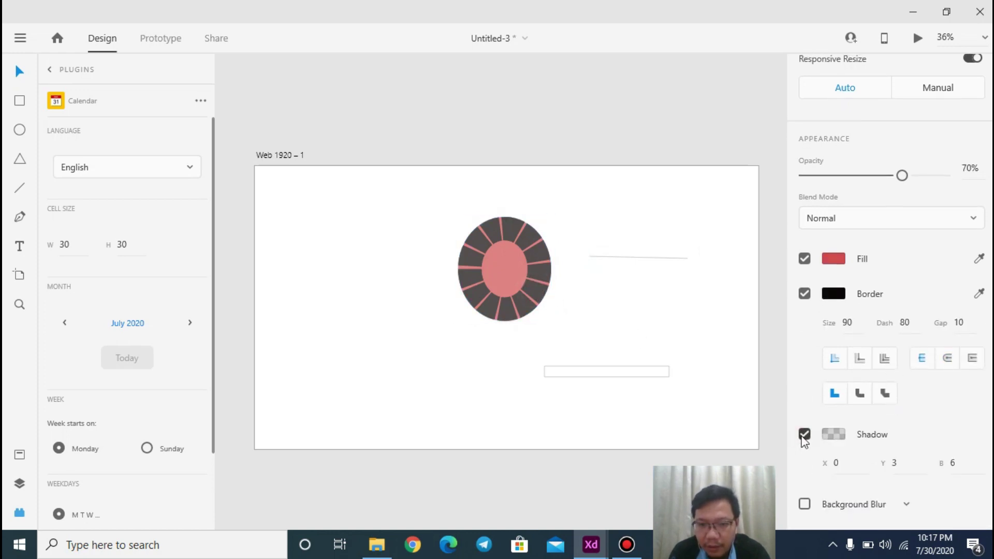
scroll(844, 440, "down", 1)
left_click(836, 403)
left_click(836, 404)
left_click(836, 404)
mouse_move(707, 332)
left_mouse_down()
mouse_move(710, 305)
mouse_move(661, 294)
mouse_move(710, 304)
left_mouse_up()
left_click(760, 382)
left_click_drag(783, 407, 784, 320)
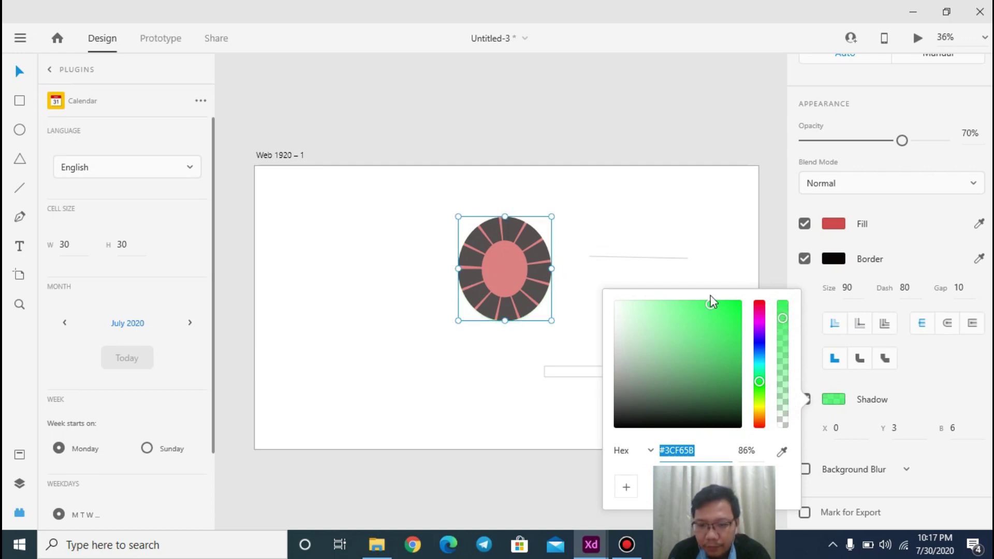
left_click(707, 273)
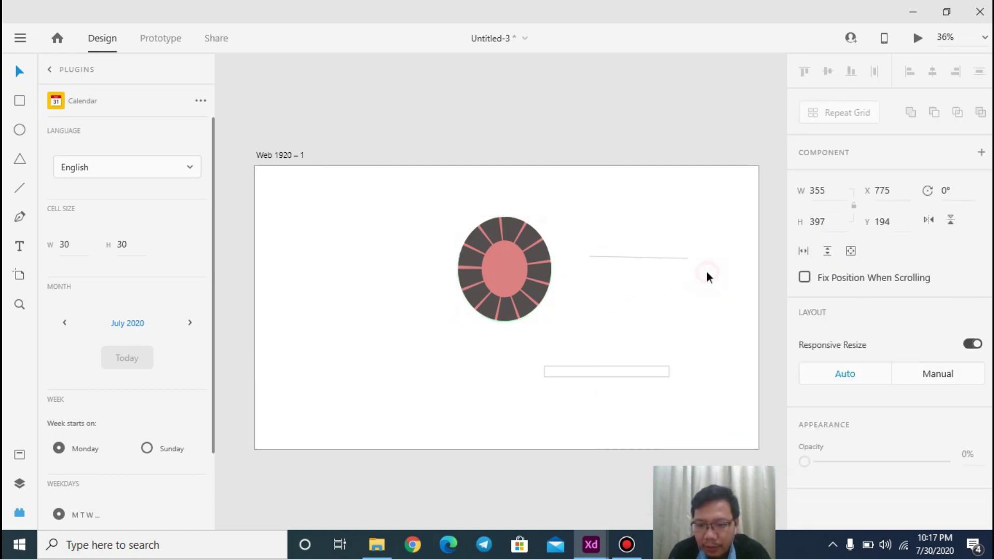
Step: Set the ellipse's shadow offset to X 70 and Y 60, with a blur of 80
left_click(506, 265)
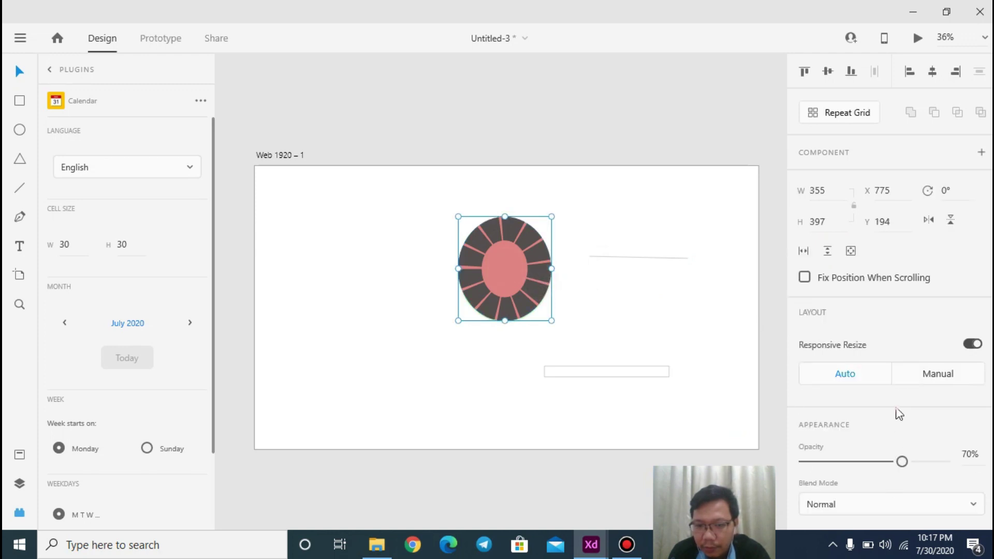
scroll(896, 413, "down", 6)
left_click(908, 431)
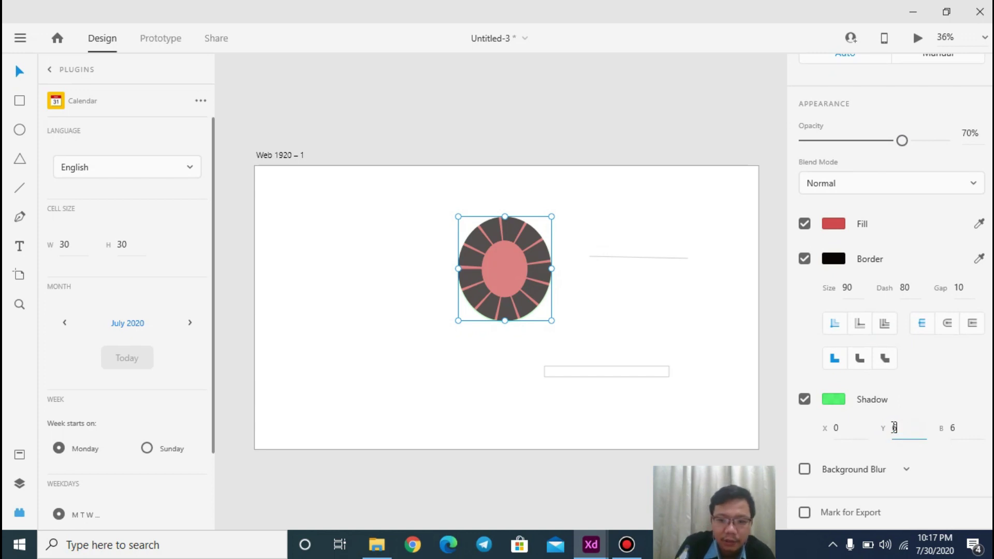
type("60")
left_click(961, 431)
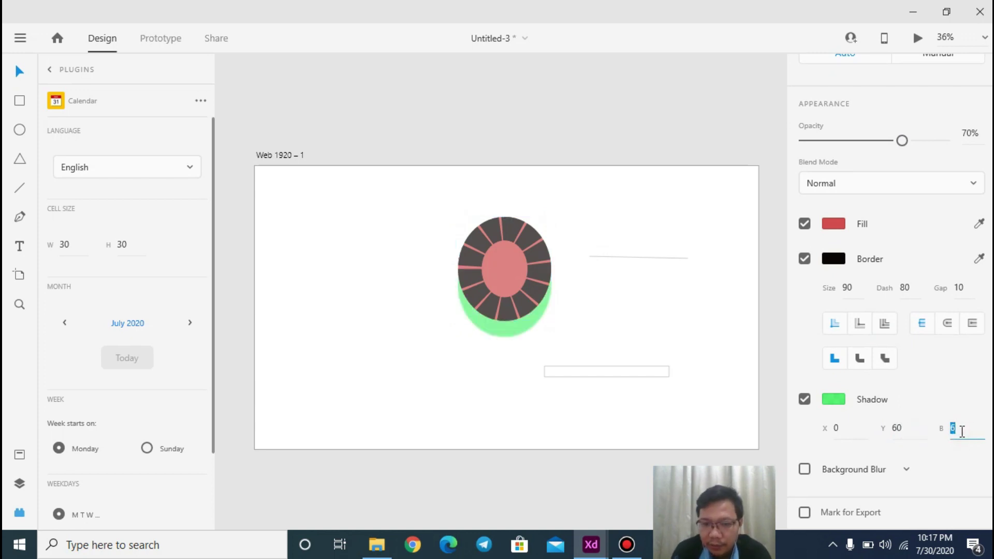
type("80")
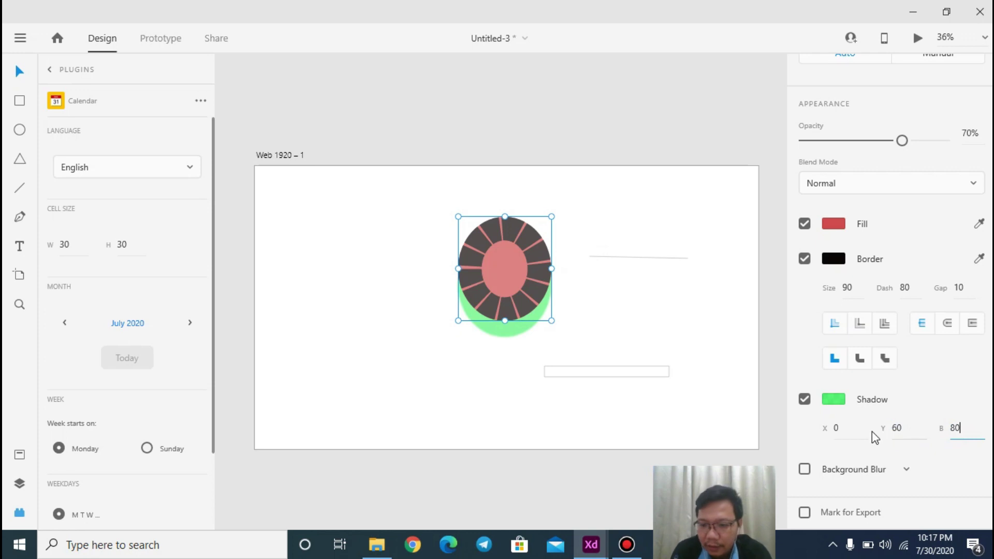
left_click(858, 424)
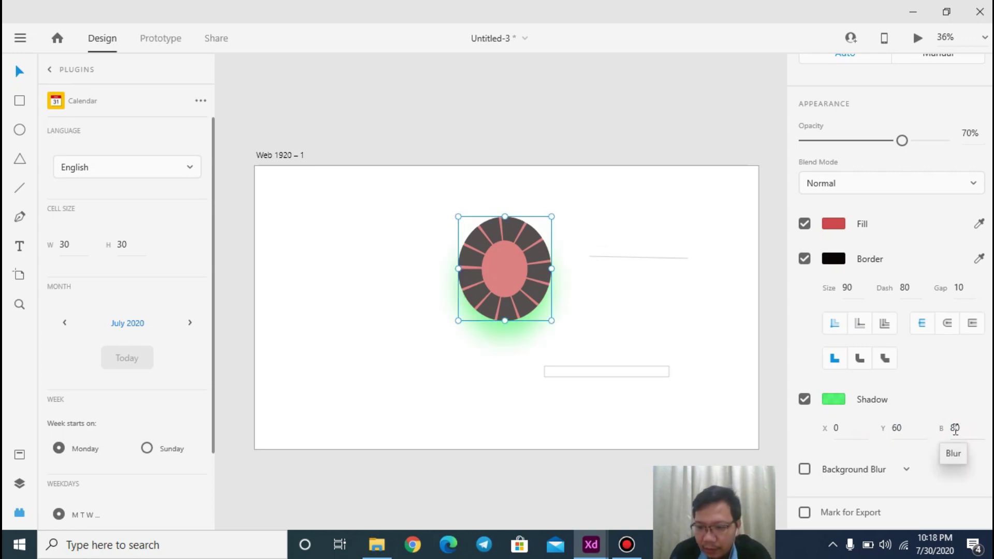
left_click(837, 427)
type("70")
key("Return")
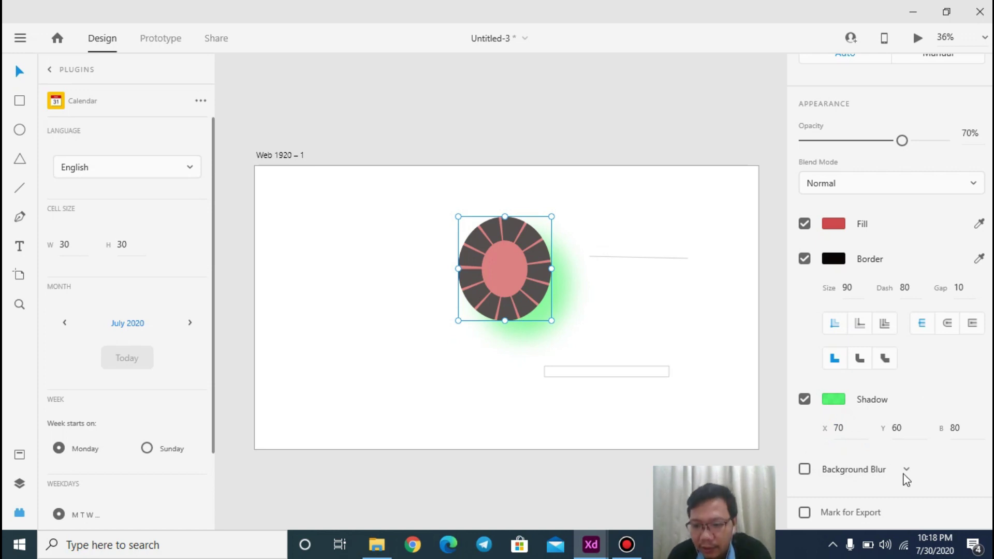
Step: Apply Object Blur to the ellipse, reduce its amount to 0 and deselect the ellipse
left_click(846, 473)
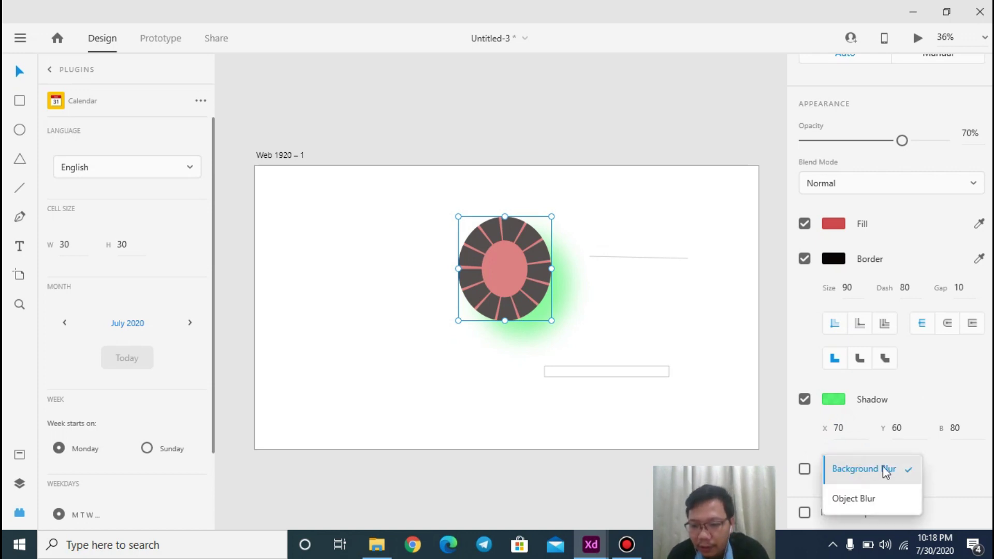
left_click(866, 498)
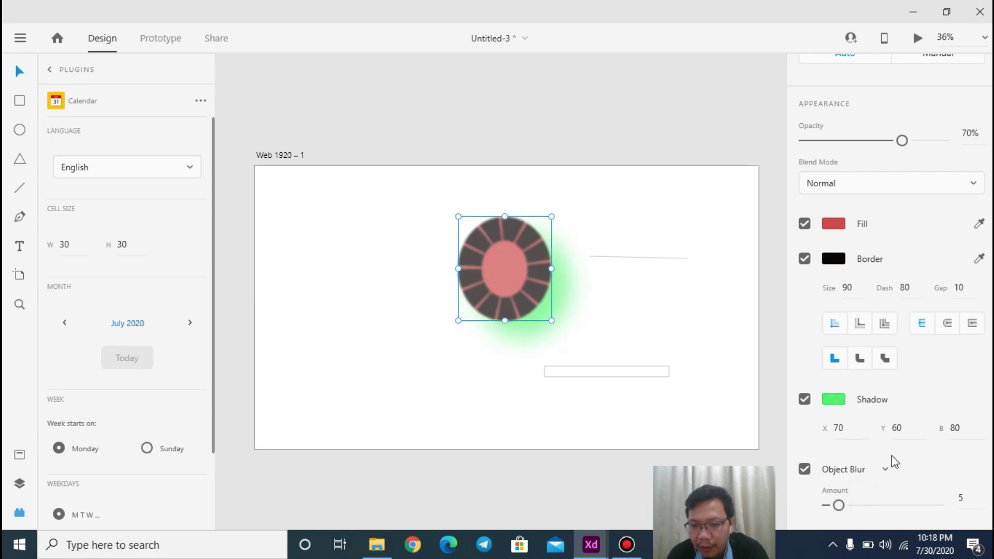
scroll(892, 456, "down", 1)
left_click_drag(845, 474, 782, 471)
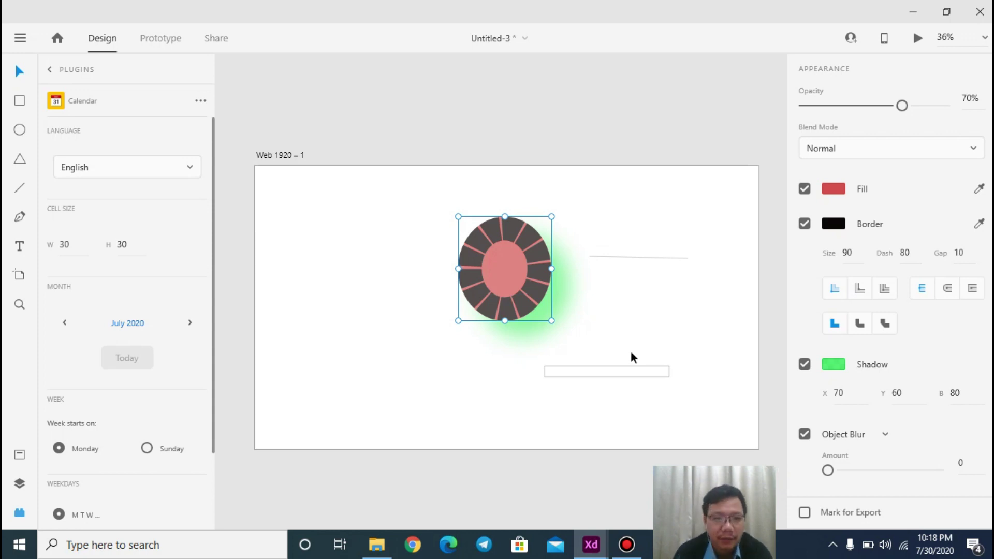
left_click(622, 176)
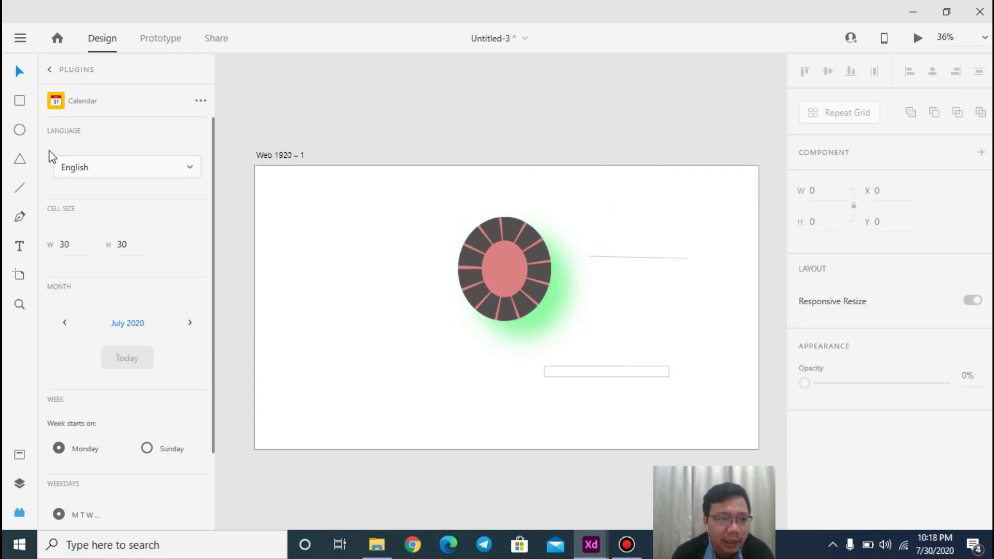
Step: Draw a triangle about 400 wide and 456 high on the artboard, to the left of the ellipse
left_click(21, 160)
left_click_drag(294, 239, 387, 321)
left_click_drag(417, 361, 399, 359)
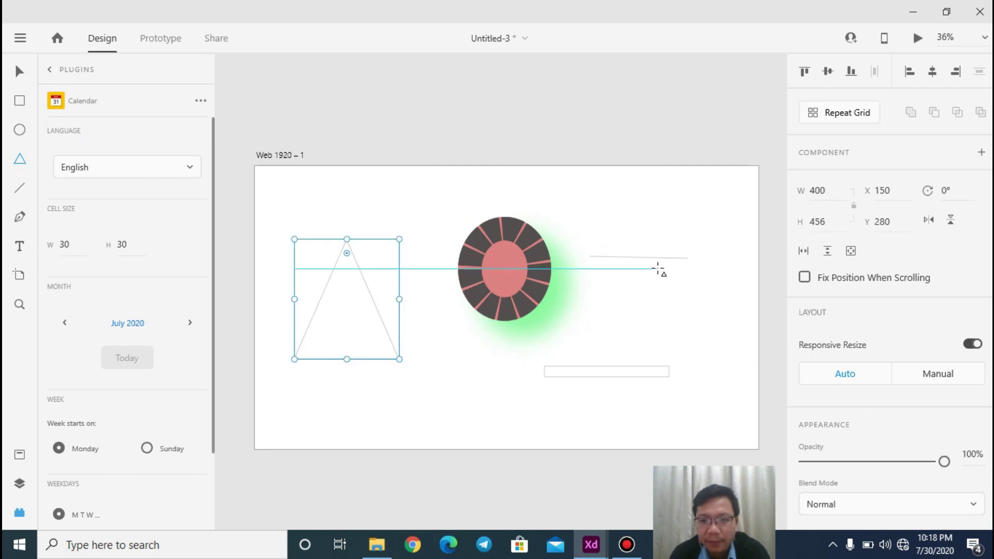
Step: Give the triangle's border an outer stroke and a round join, then deselect the triangle
scroll(904, 316, "down", 5)
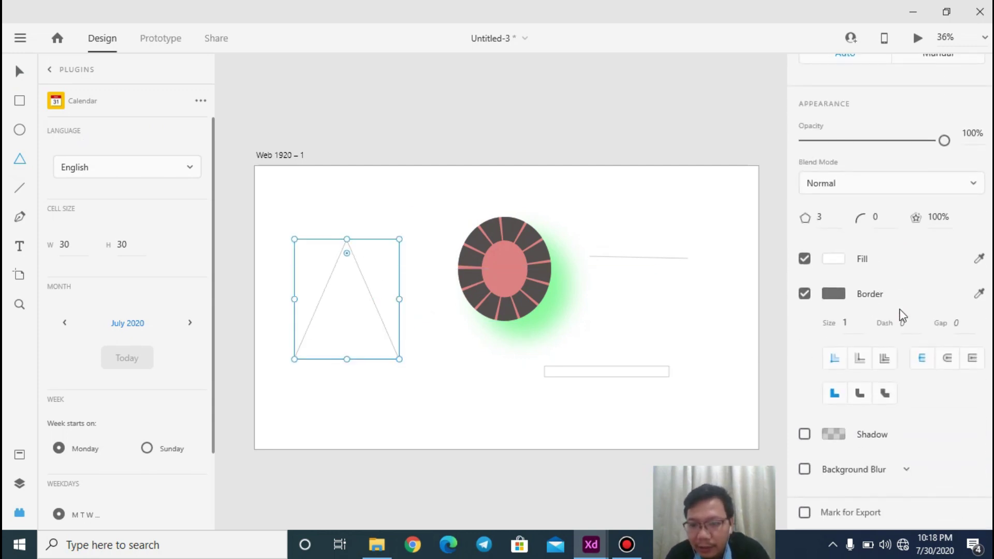
left_click(861, 361)
left_click(860, 393)
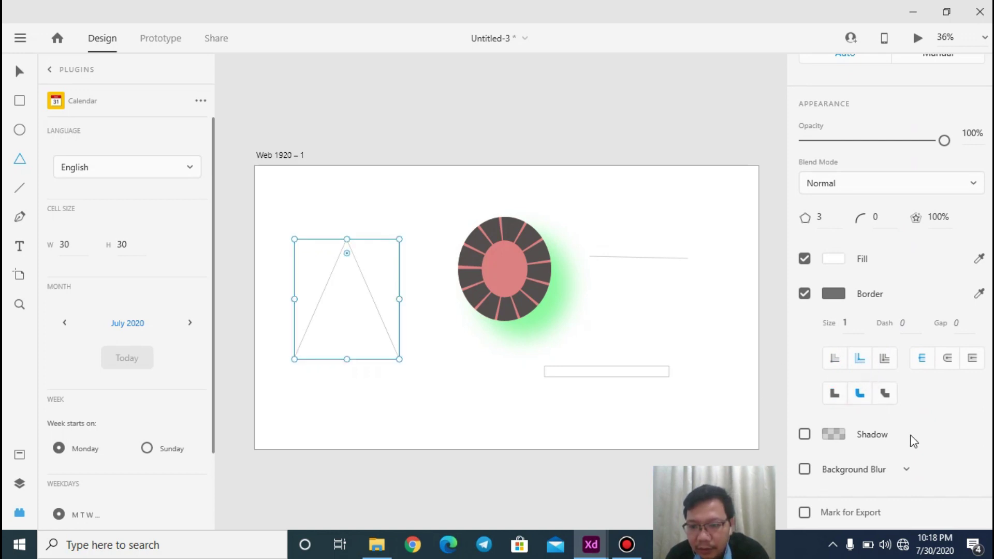
scroll(983, 323, "up", 4)
scroll(984, 238, "up", 3)
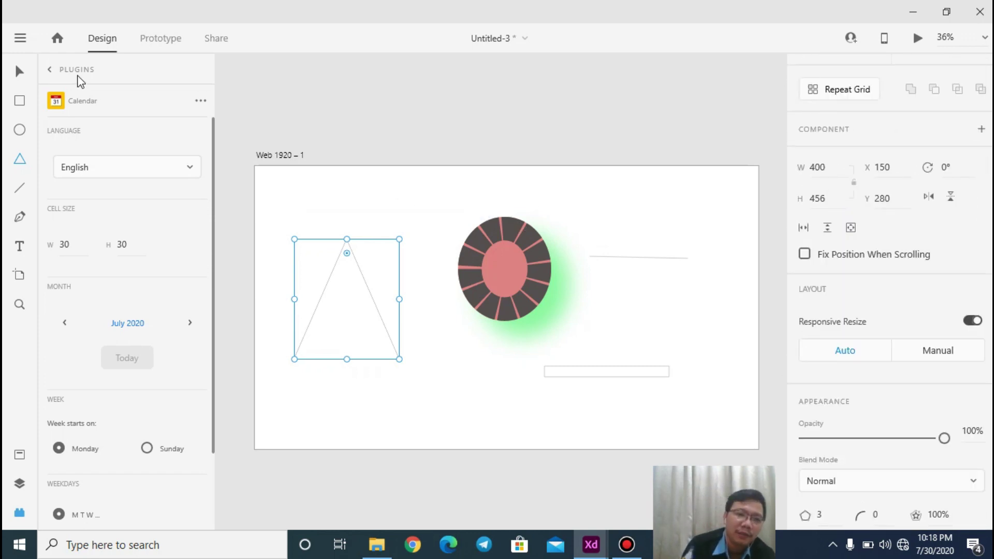
left_click(395, 139)
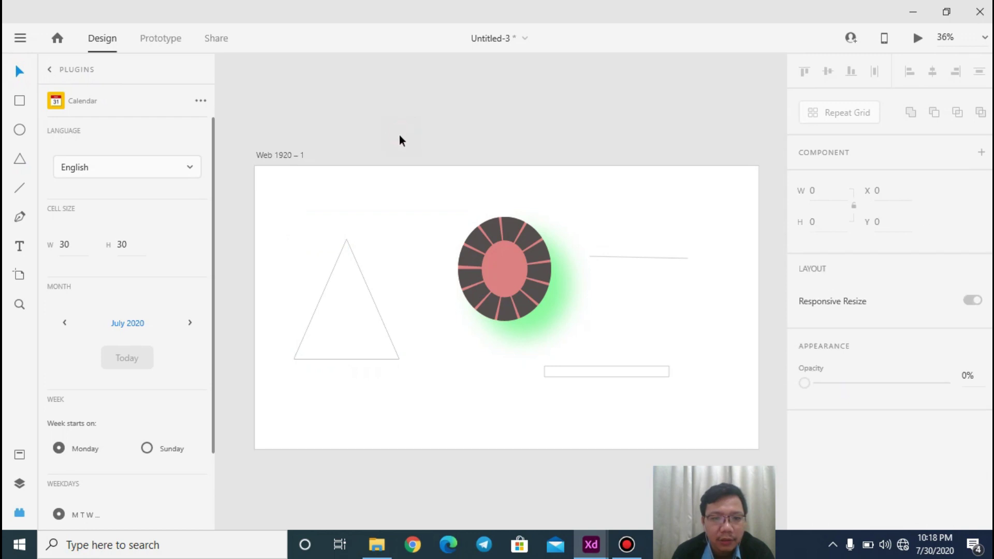
left_click(361, 245)
key("Delete")
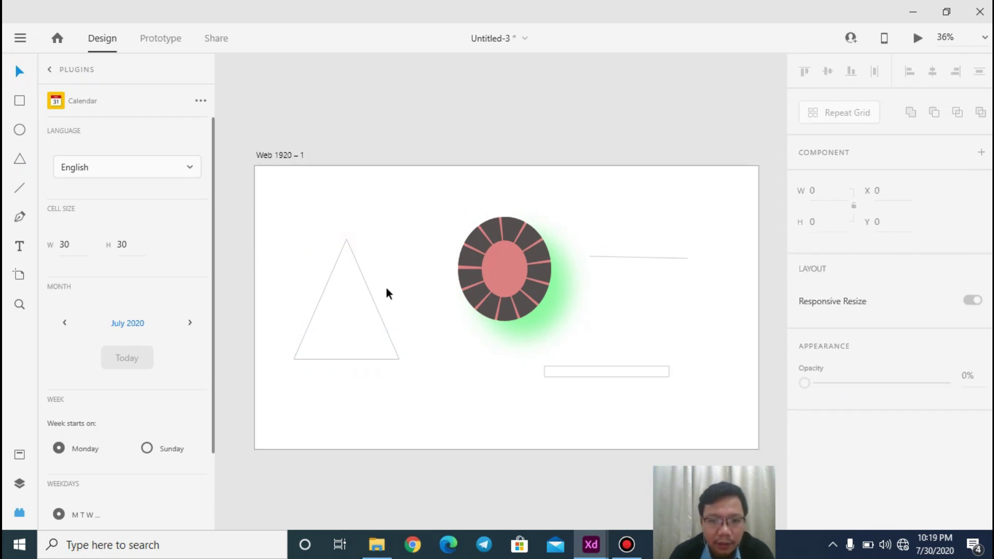
left_click(357, 299)
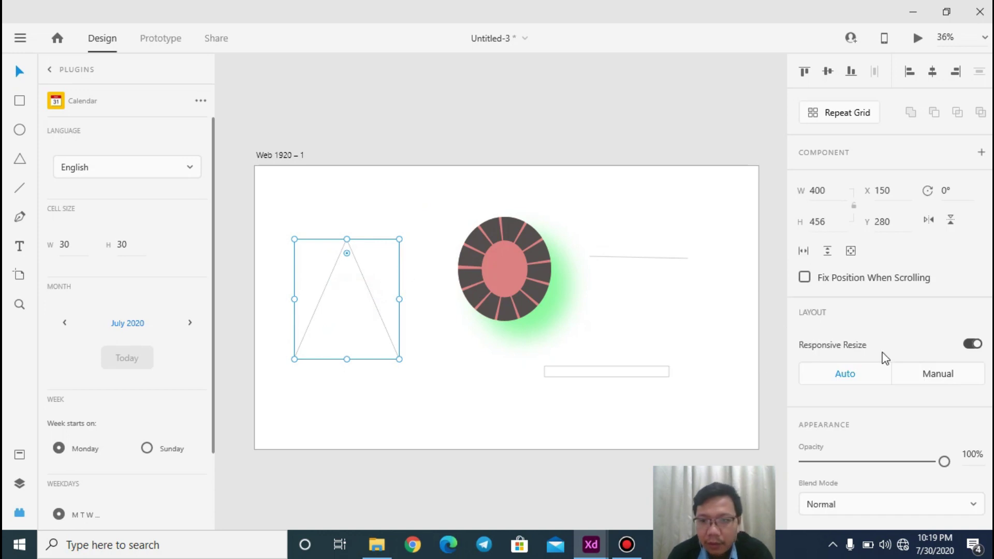
Step: Draw a slightly rising line about 269 wide and 36 high beneath the existing line beside the ellipse
left_click(25, 190)
left_click_drag(631, 304, 701, 294)
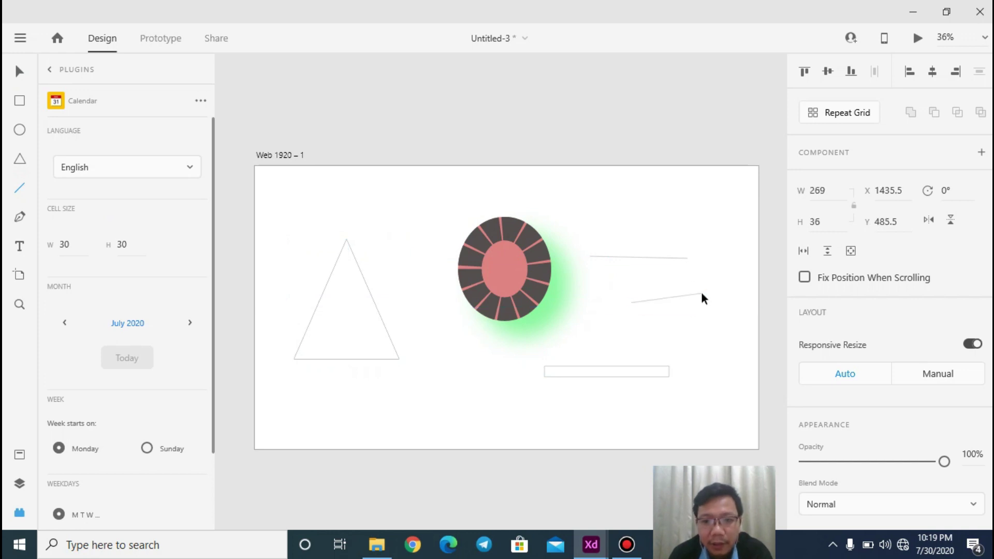
scroll(816, 312, "down", 5)
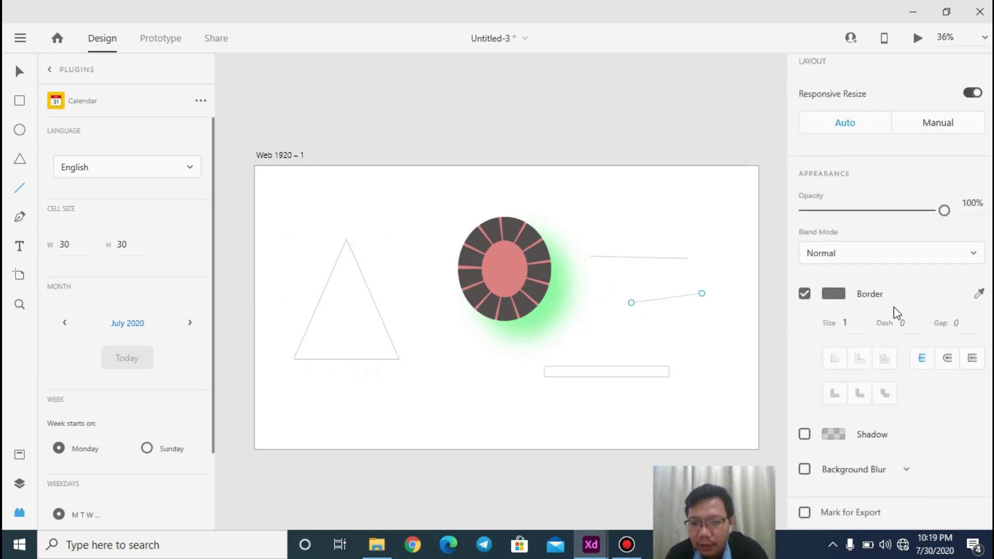
scroll(816, 244, "up", 4)
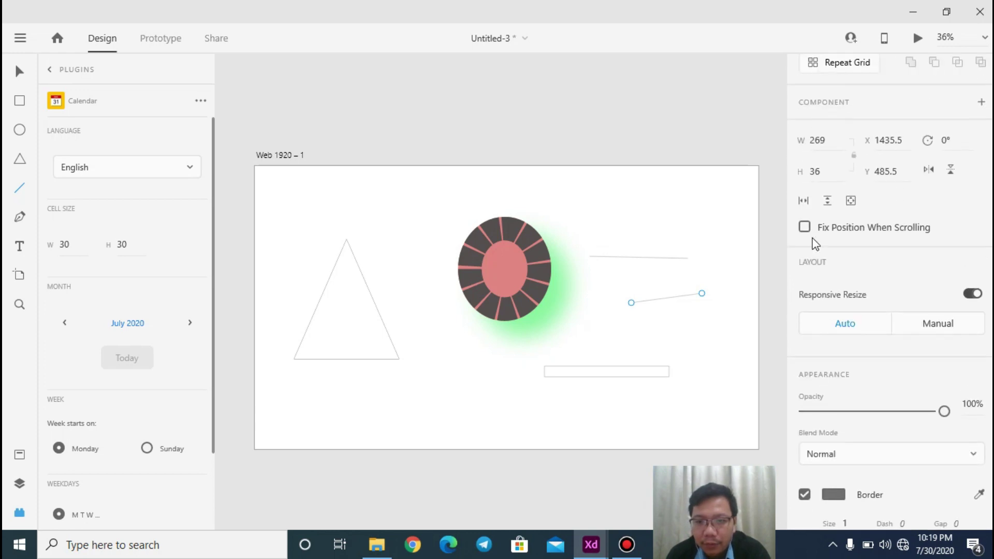
scroll(837, 371, "down", 4)
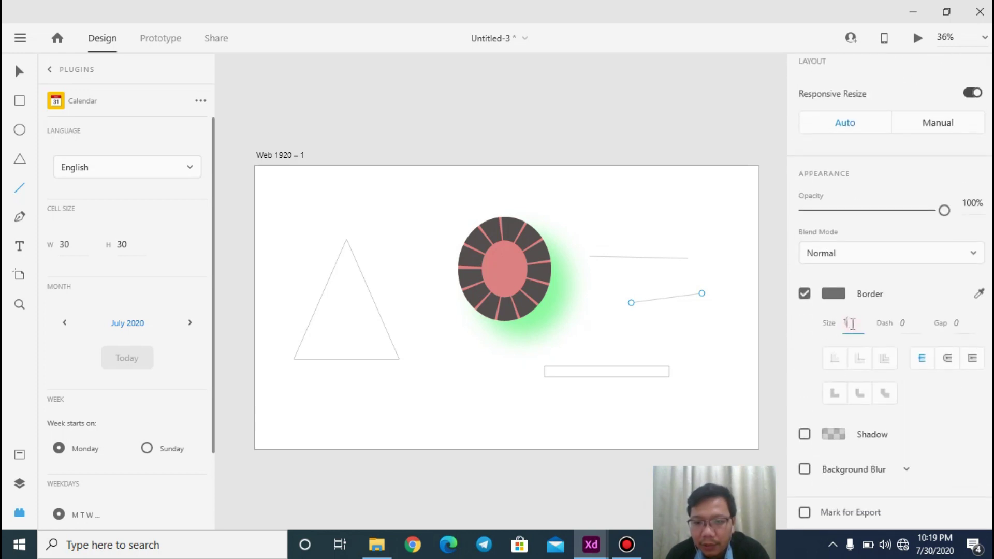
Step: Set the new line's border size to 80 and its dash to 50
left_click(903, 323)
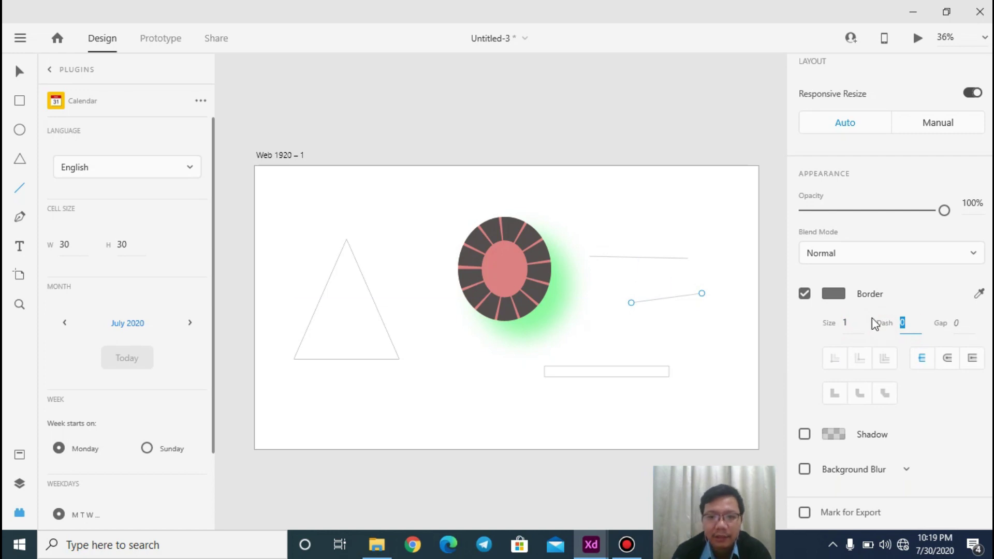
left_click(852, 322)
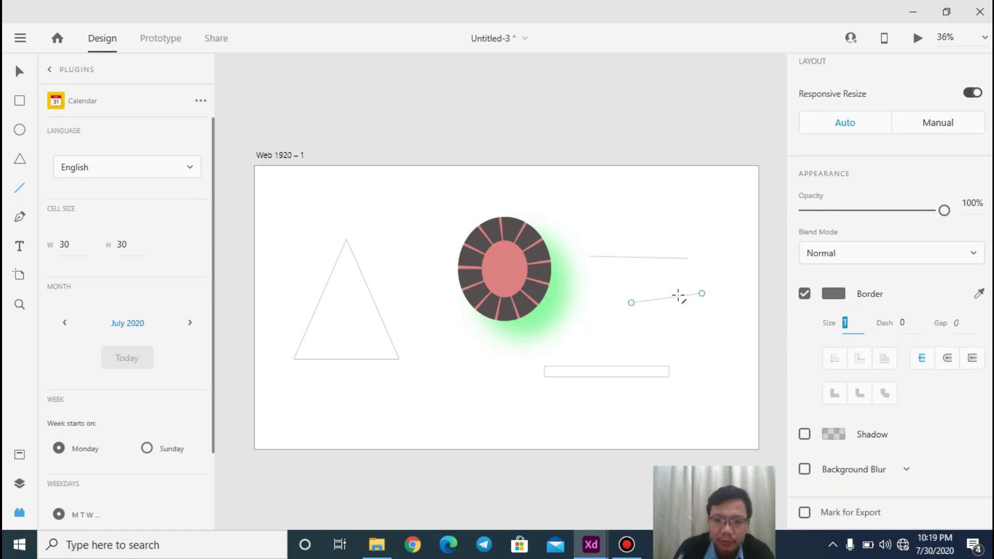
type("80")
key("Return")
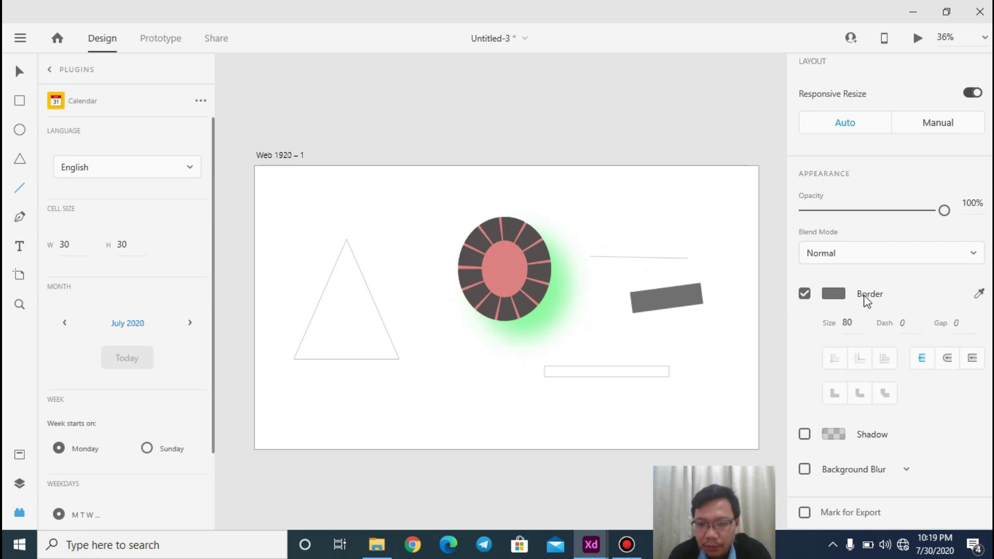
left_click(903, 323)
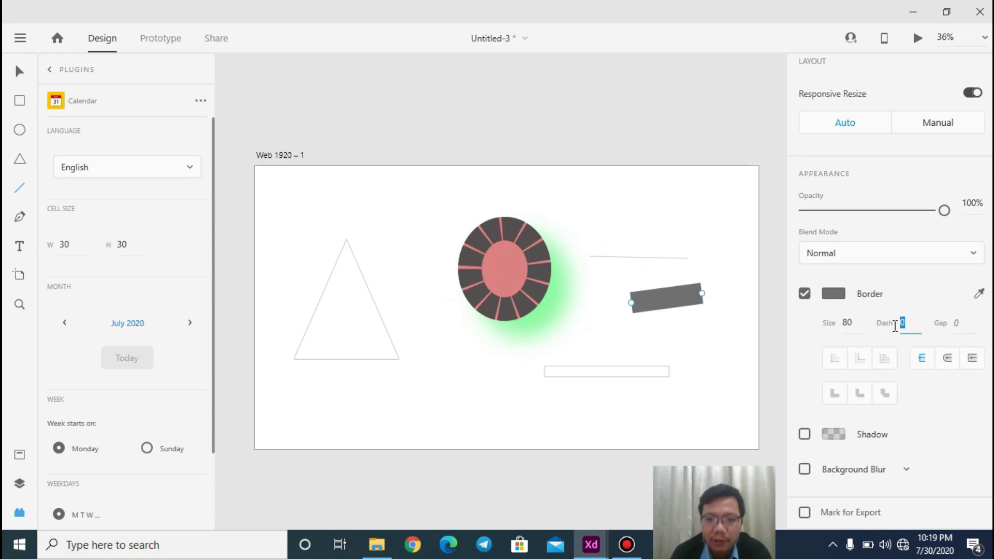
type("50")
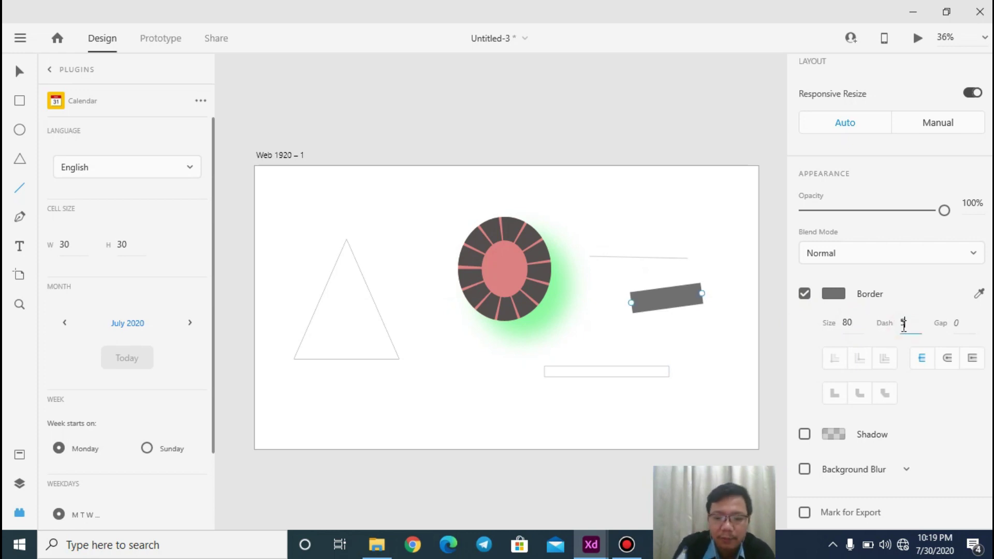
key("Return")
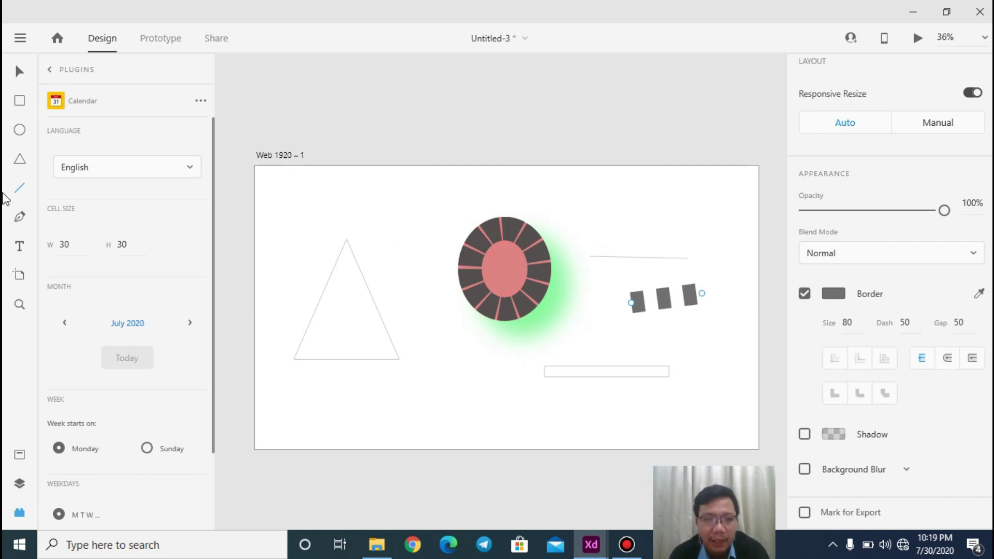
Step: Draw a closed, irregular six-point path with the Pen tool above the triangle and finish it
left_click(18, 218)
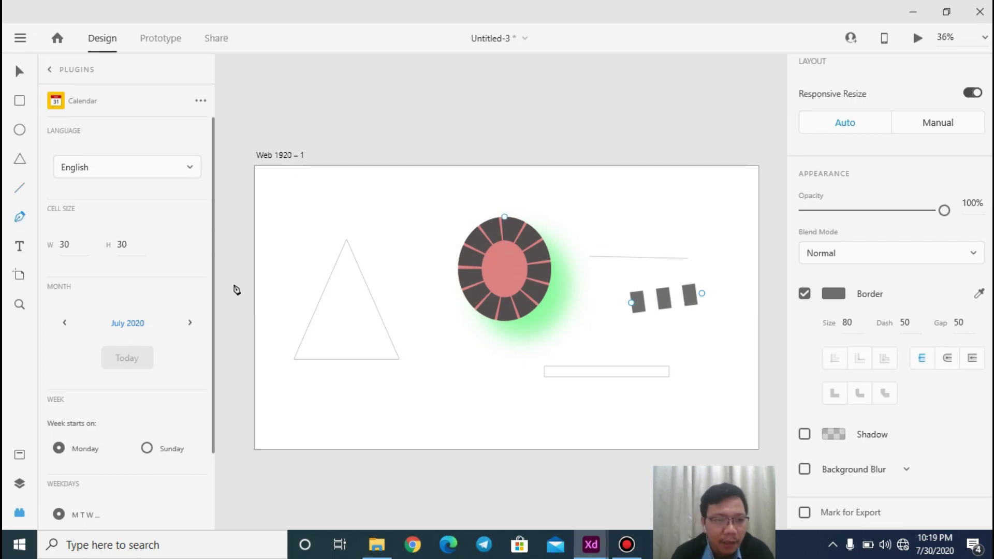
left_click(376, 202)
left_click(394, 237)
left_click(450, 213)
left_click(451, 190)
left_click(410, 190)
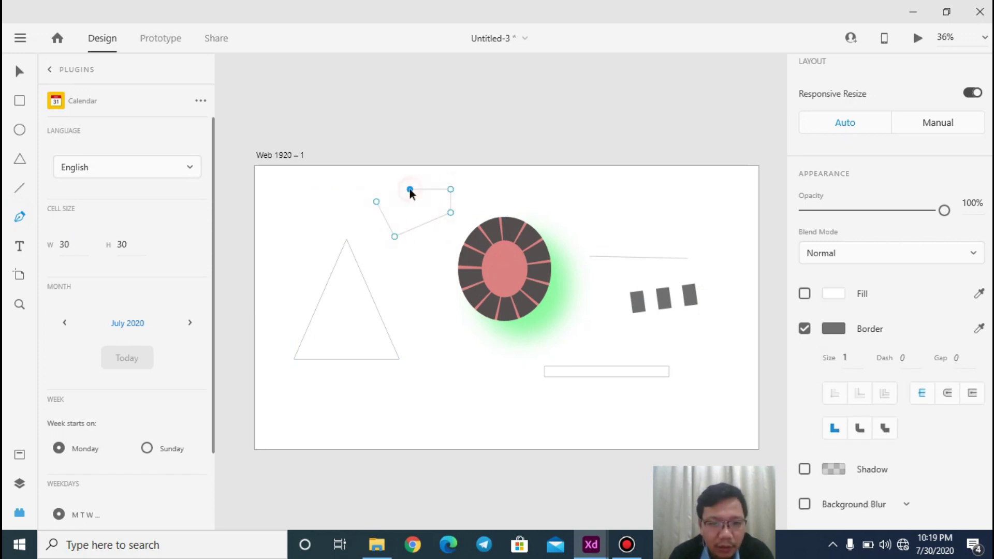
left_click(377, 177)
left_click(377, 201)
key("Escape")
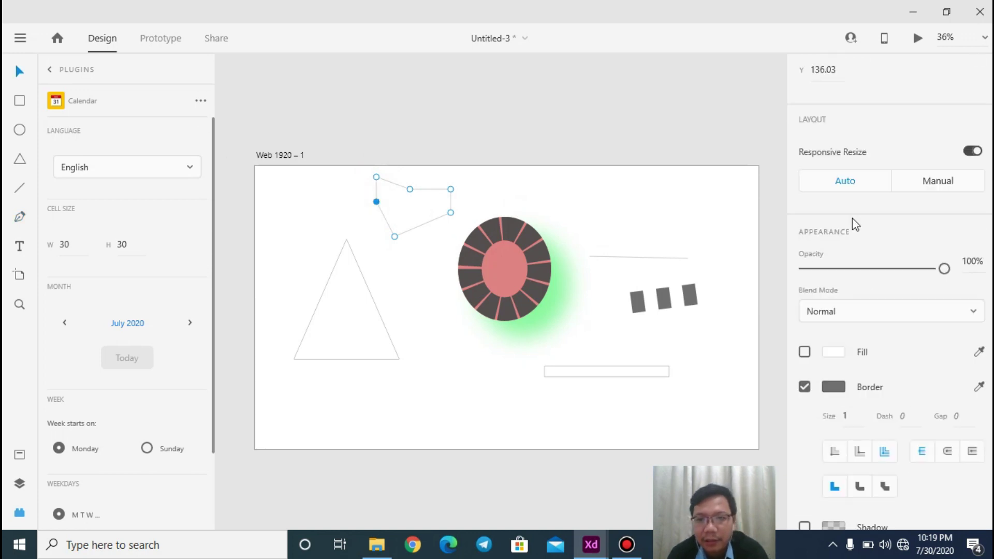
scroll(853, 219, "down", 3)
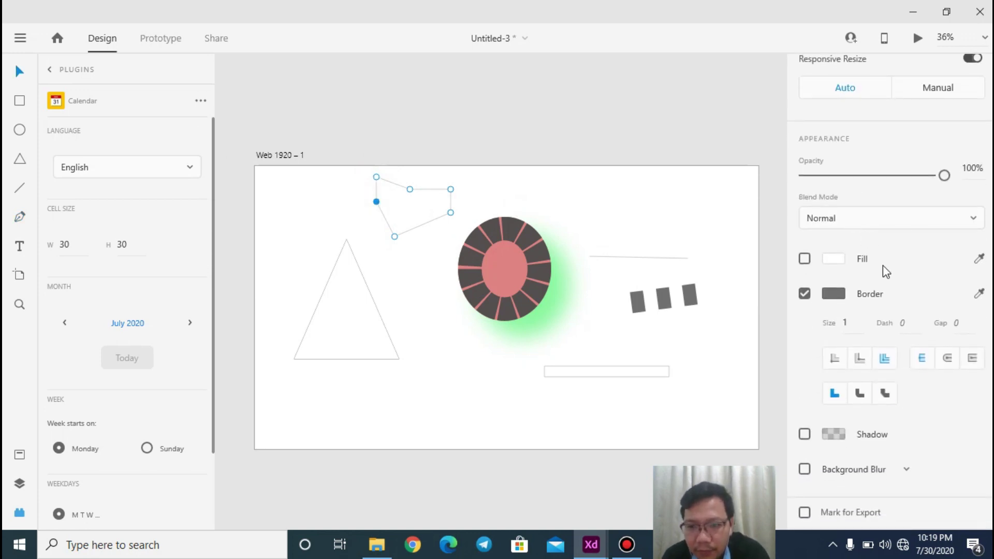
left_click_drag(944, 176, 963, 200)
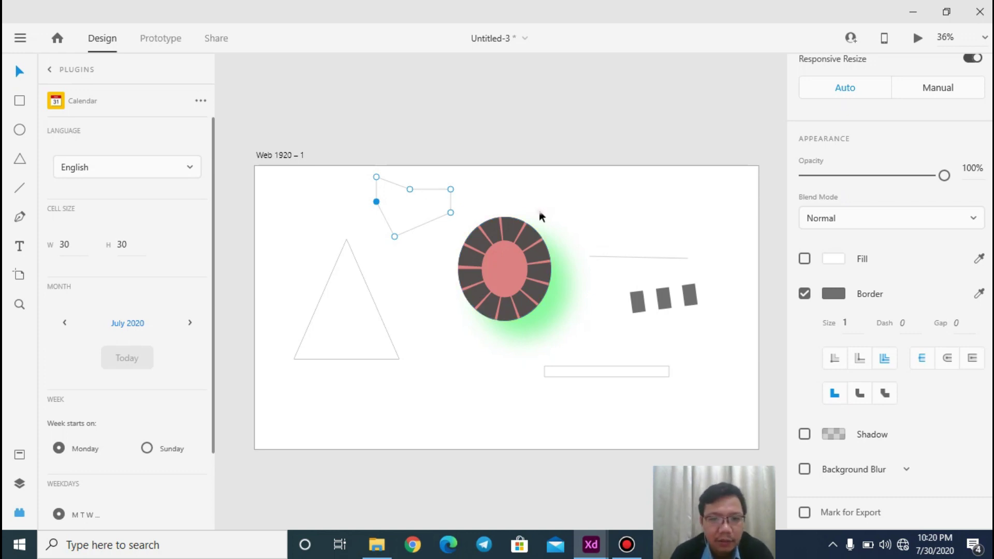
Step: Select all objects on the artboard and delete them
key("Escape")
key("ctrl+a")
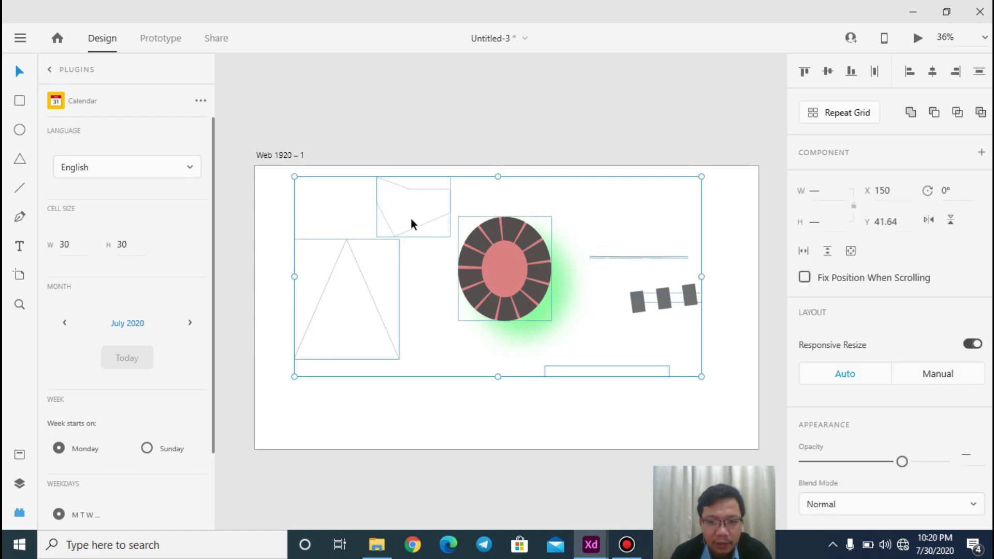
key("Delete")
Step: Add the text "ini adalah teks" in the upper part of the empty artboard and deselect it
left_click(20, 246)
left_click(392, 248)
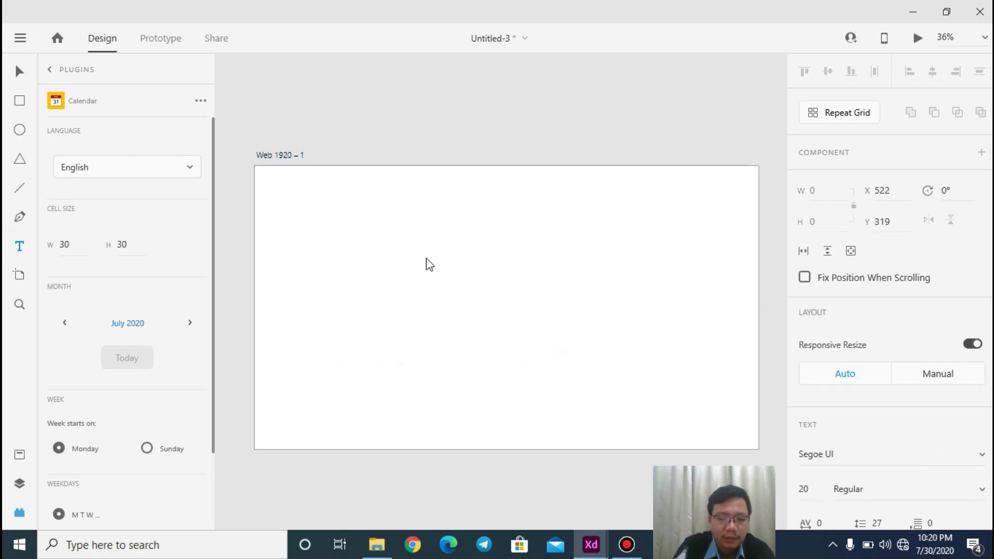
type("Mon")
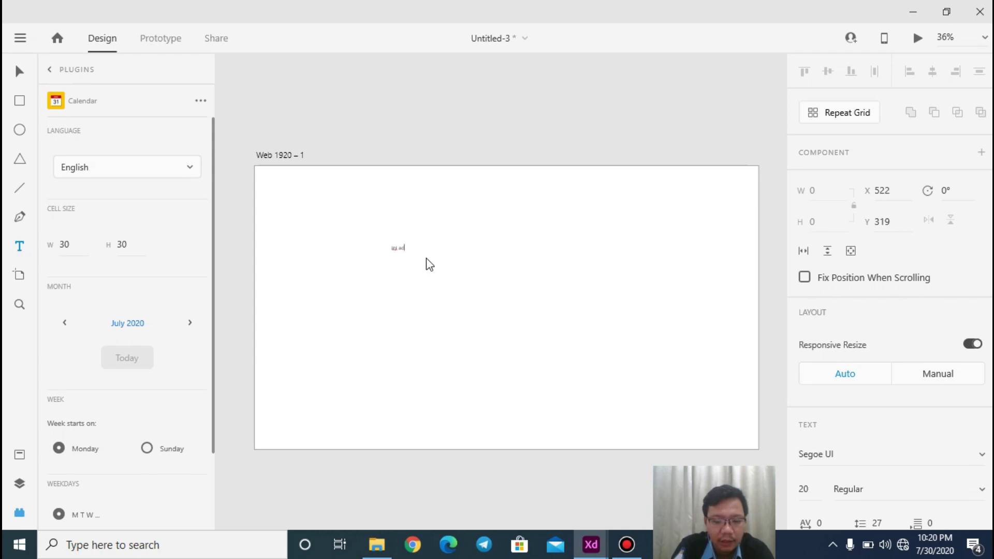
type(" adalah teks")
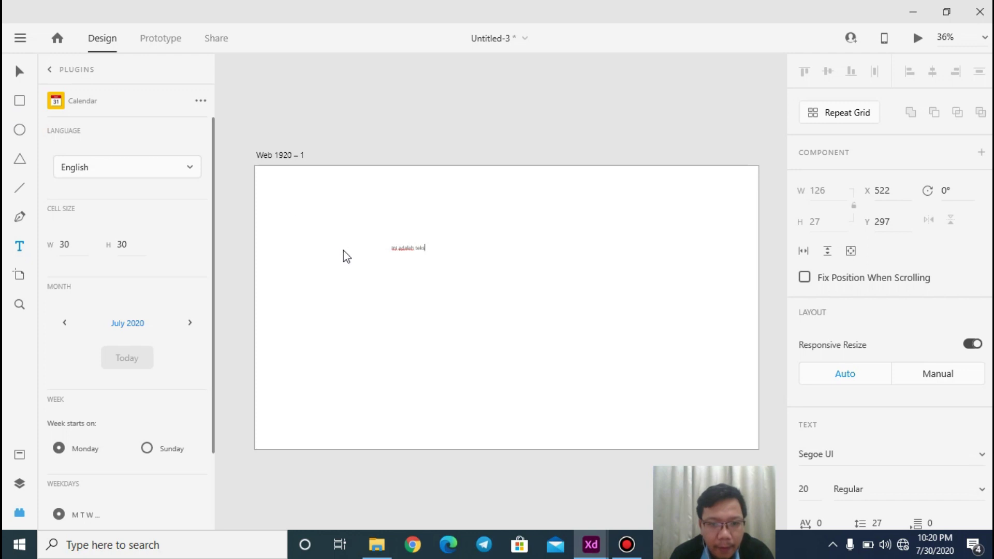
left_click(402, 248)
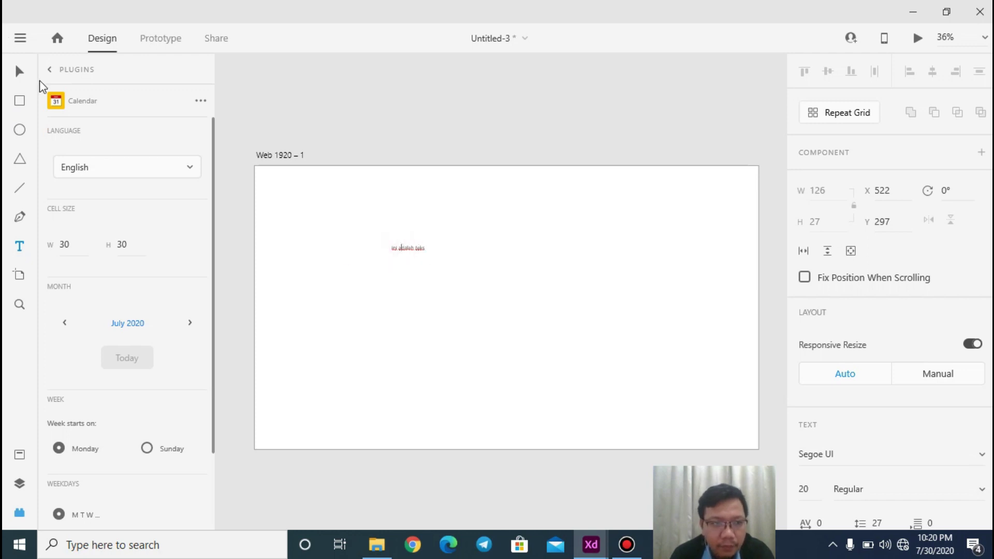
left_click(20, 71)
left_click(342, 300)
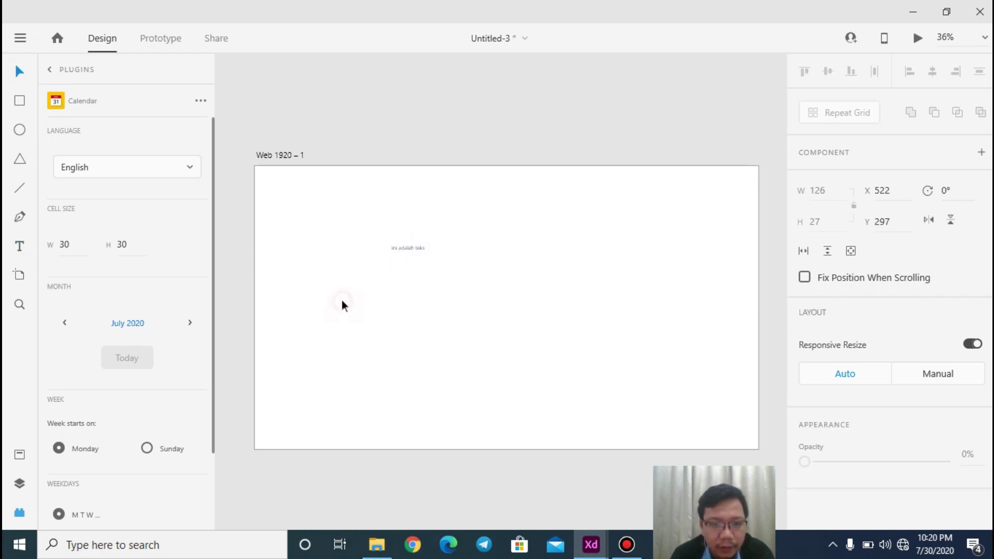
Step: Select the "ini adalah teks" text and change its font to Roboto
left_click(411, 247)
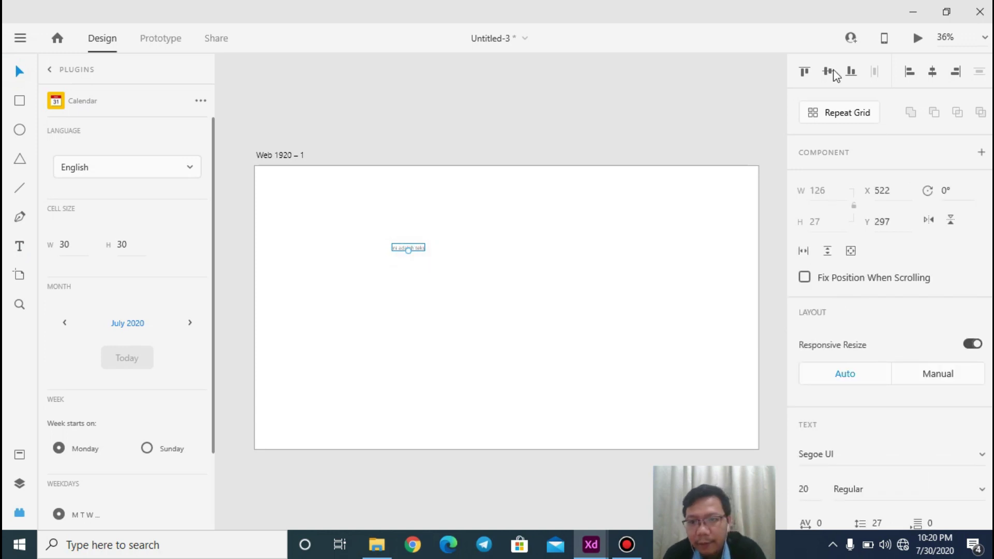
scroll(870, 280, "down", 3)
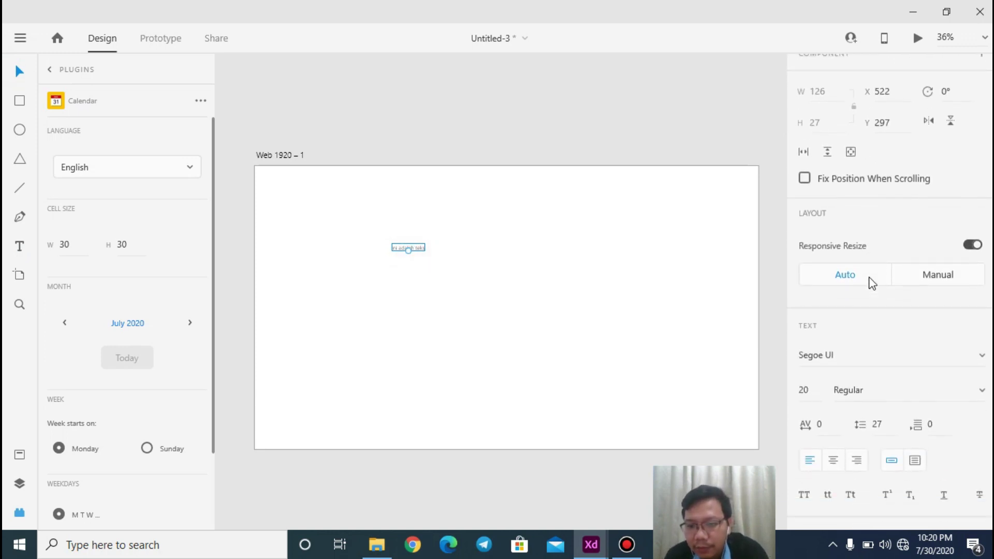
scroll(873, 283, "down", 2)
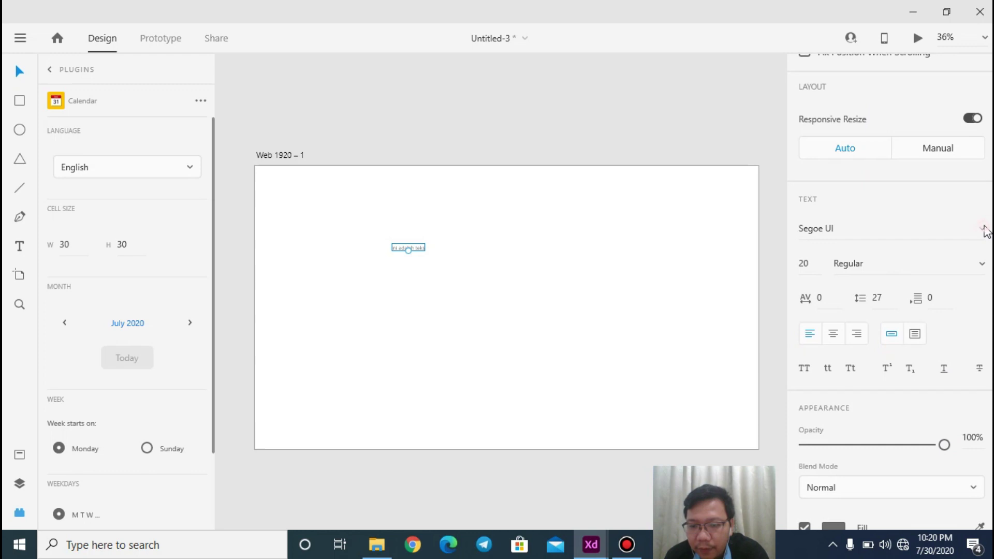
left_click(985, 230)
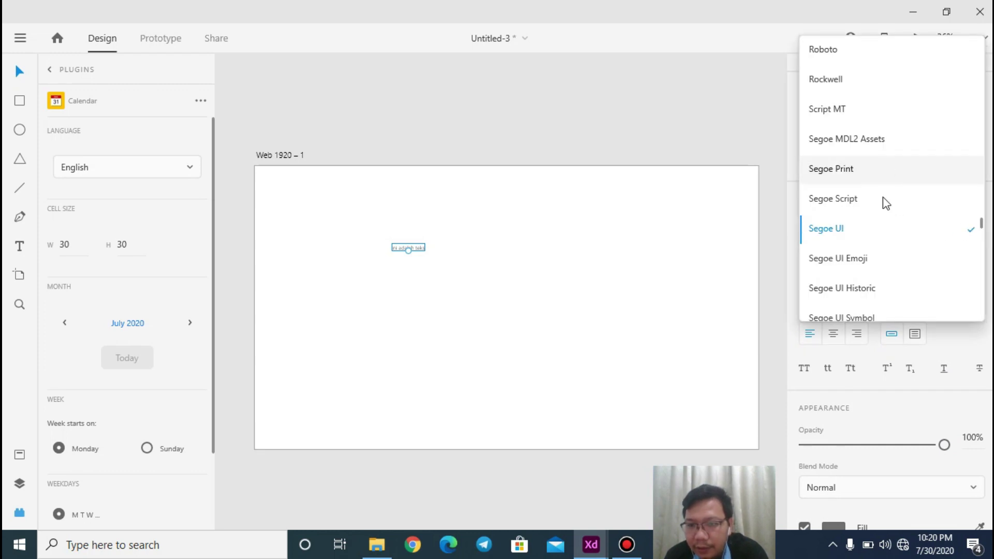
left_click(883, 58)
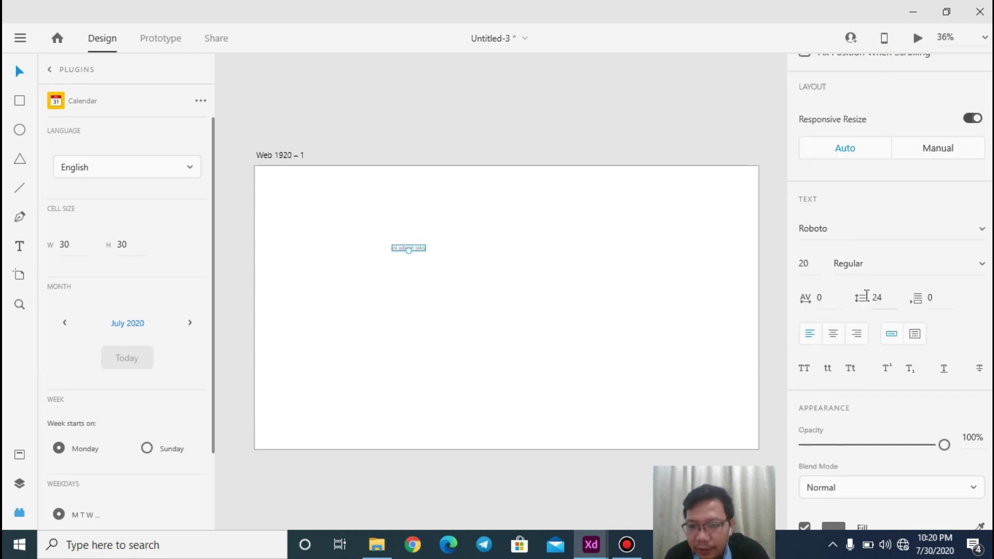
Step: Try a line spacing of 80 on the text and undo the change
left_click(887, 298)
type("80")
key("Return")
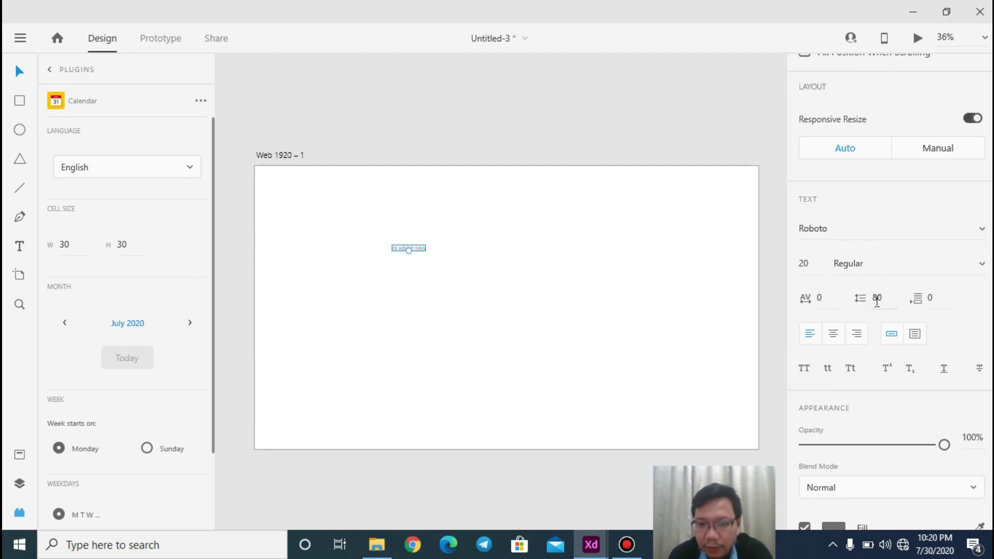
key("ctrl+z")
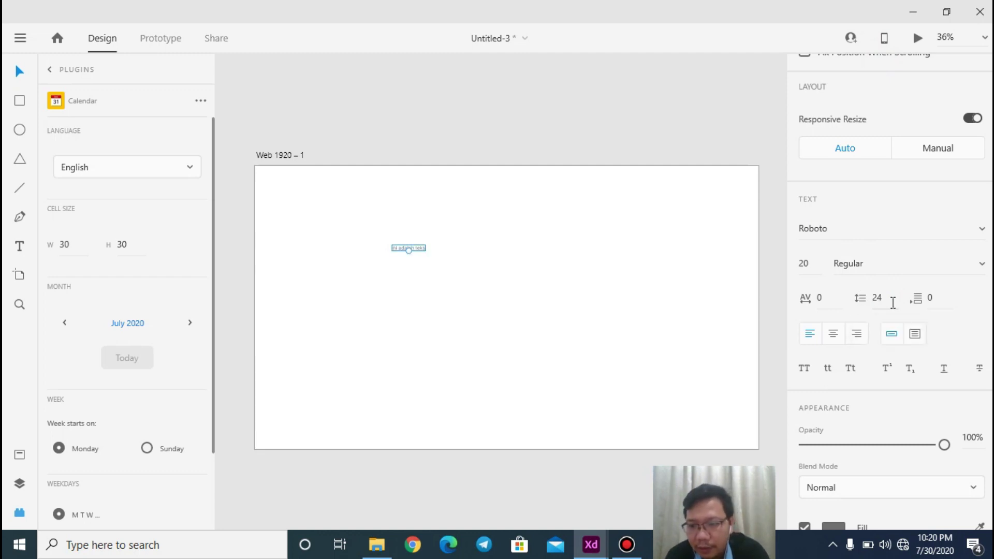
Step: Set the text's font size to 80 and its character spacing to 90
left_click(805, 263)
type("80")
key("Return")
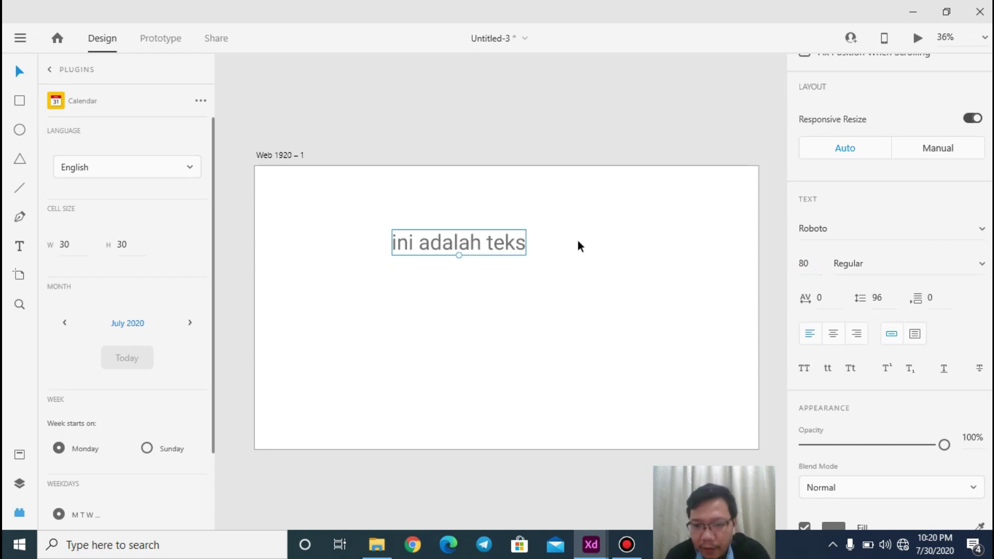
left_click(826, 303)
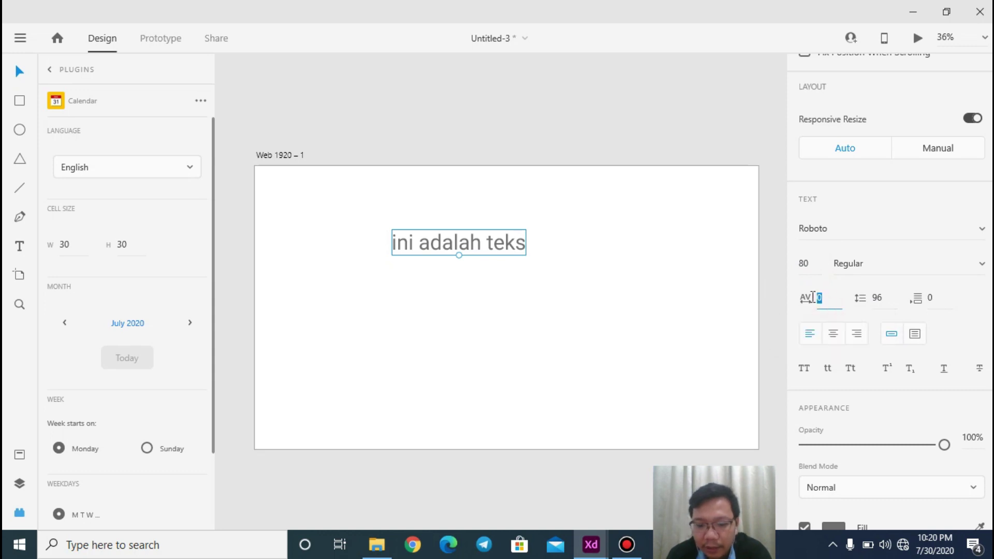
type("90")
key("Return")
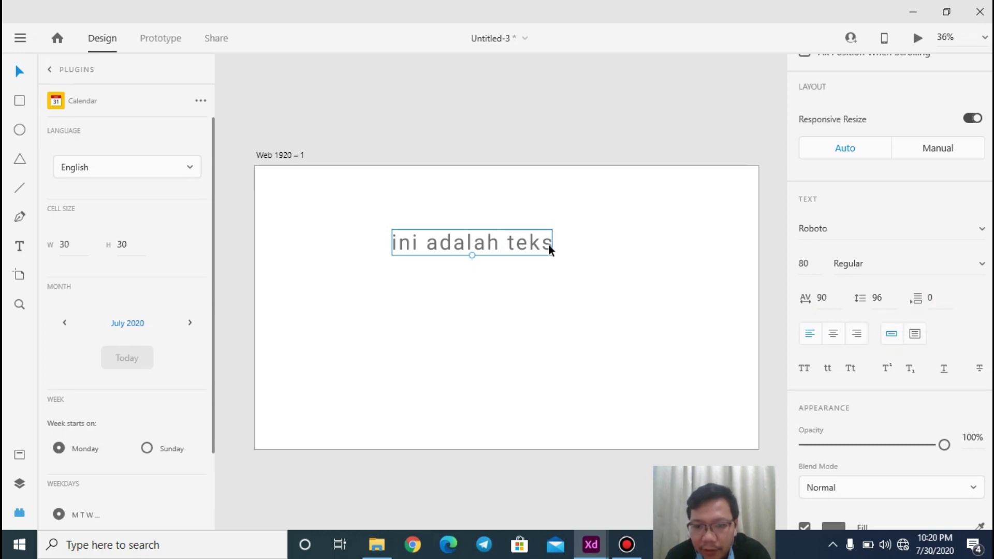
Step: Step backwards through the preceding fonts and change the text's font to Perpetua
left_click(920, 224)
key("Up")
key("Up")
key("Up")
key("Up")
key("Up")
key("Up")
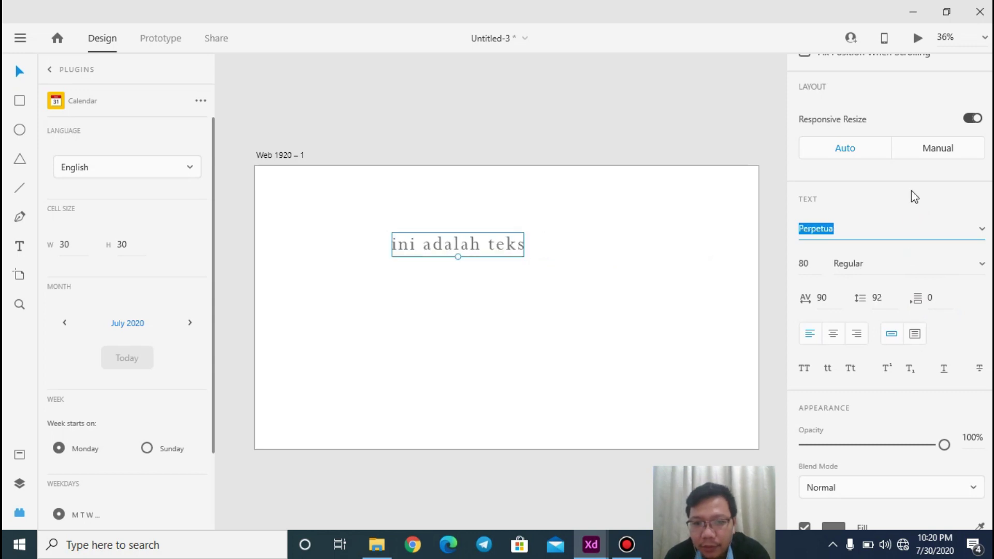
Step: Review the selected text's position, layout, text and appearance properties
scroll(908, 178, "up", 4)
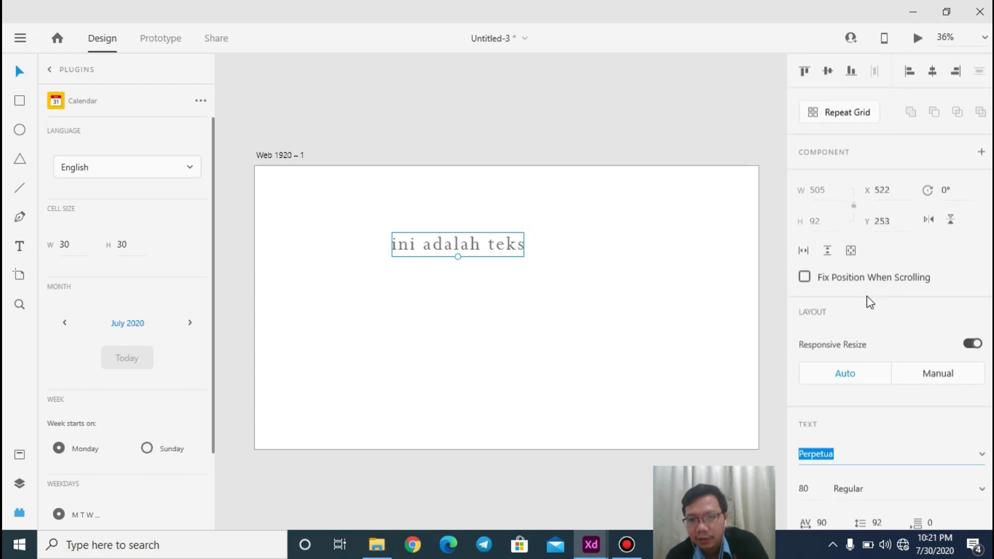
scroll(867, 299, "down", 4)
scroll(868, 300, "down", 1)
scroll(868, 301, "up", 2)
scroll(868, 301, "down", 5)
scroll(867, 297, "down", 2)
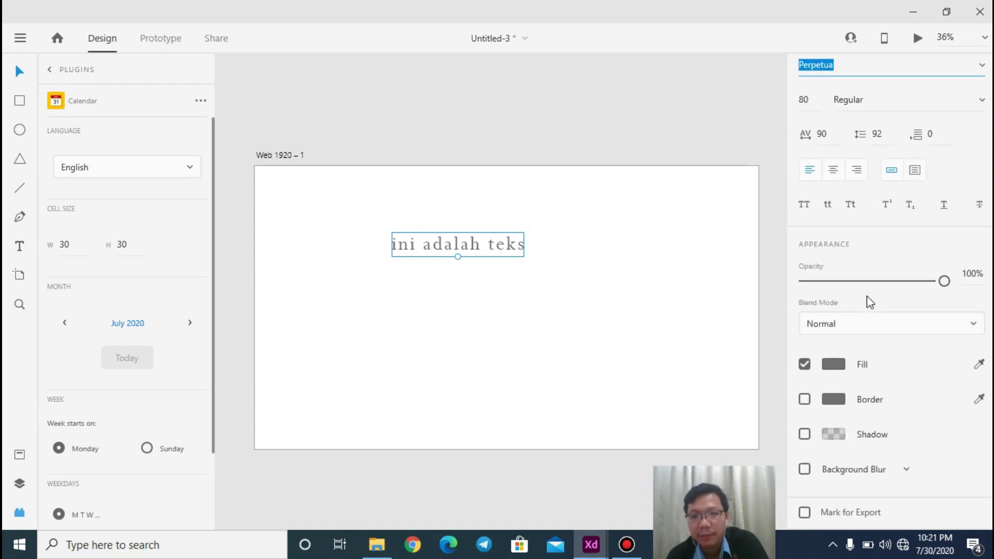
scroll(867, 297, "up", 2)
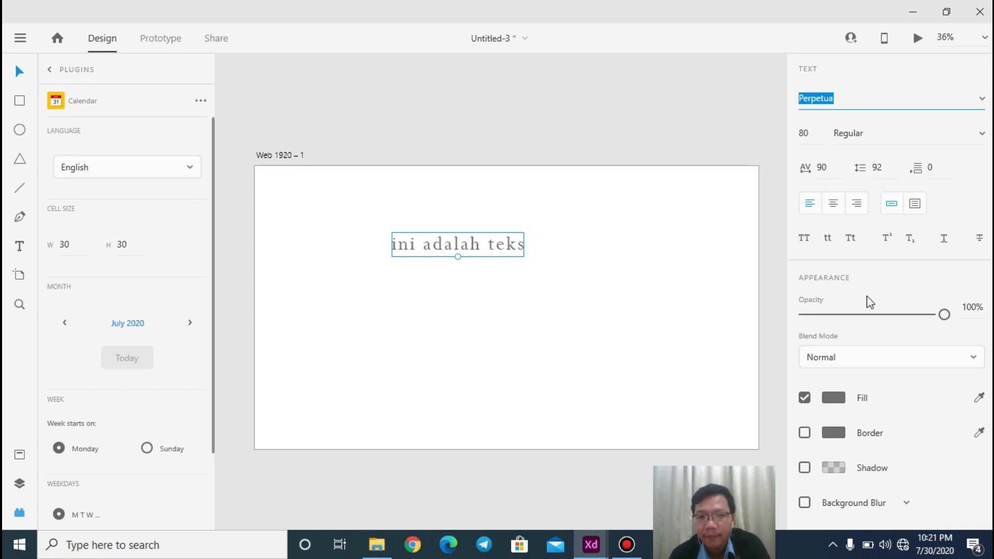
Step: Right-align the text "ini adalah teks" and enlarge its box to about 512 × 374
scroll(867, 297, "down", 1)
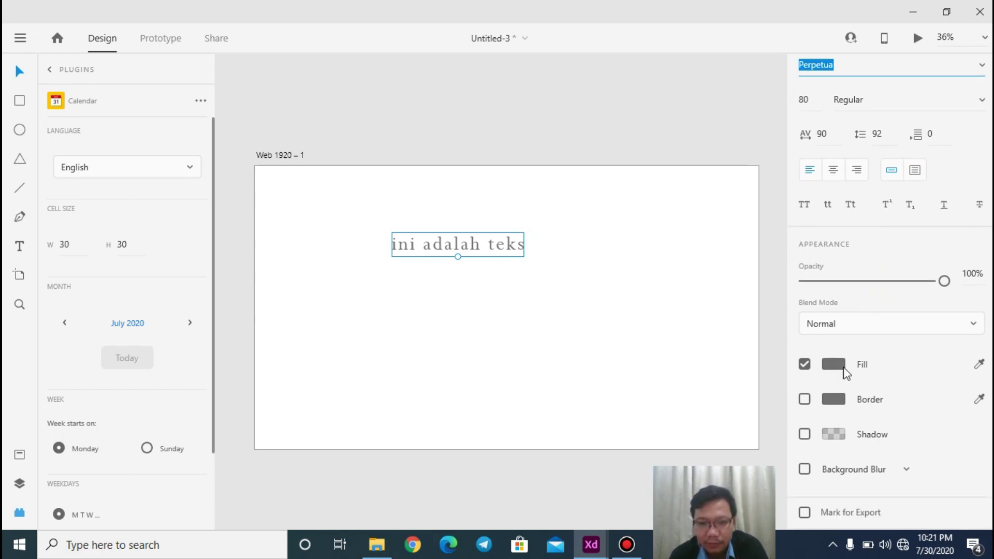
left_click(835, 171)
left_click(855, 171)
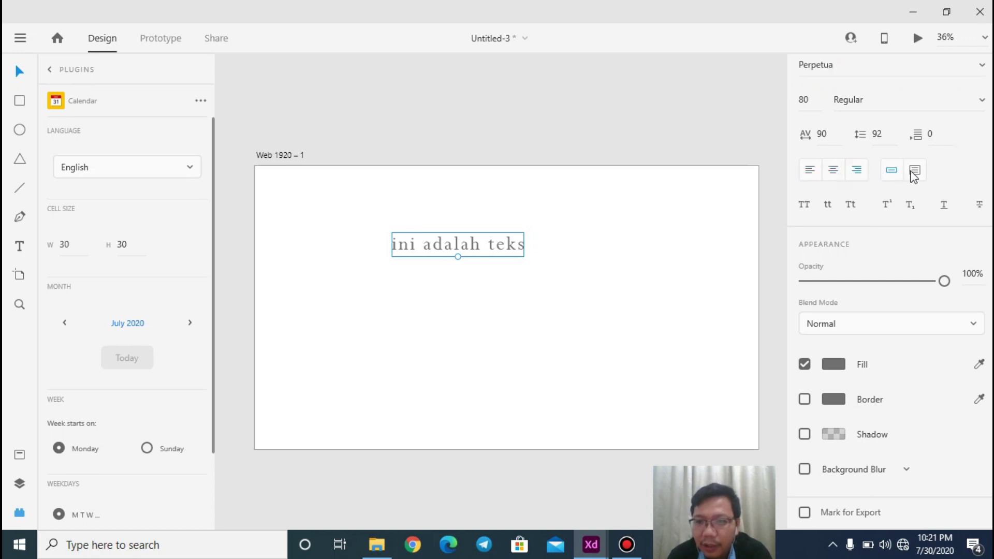
key("Escape")
left_click_drag(456, 255, 474, 330)
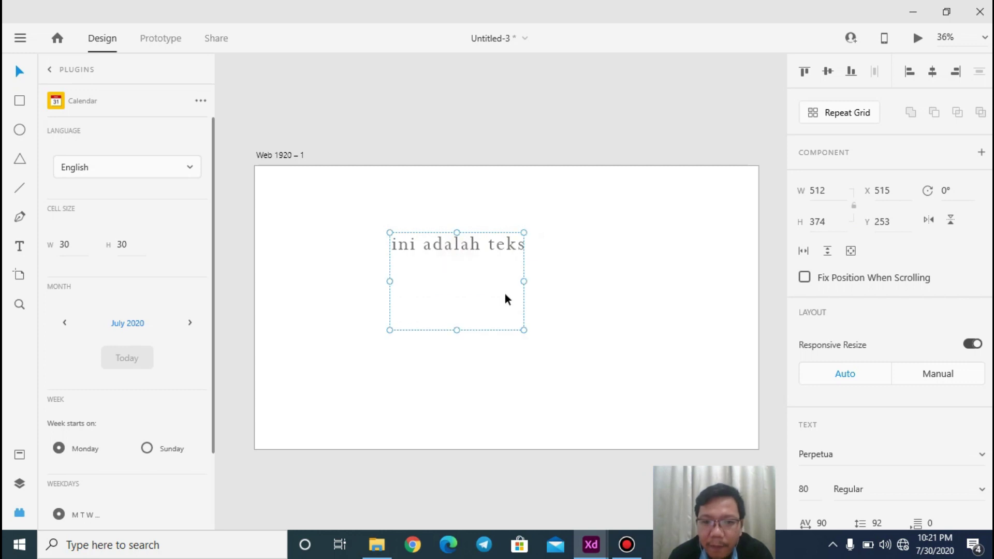
Step: Add the lines "msmsmsmms" and ",ssmsmmss" below "ini adalah teks" in the text box
double_click(507, 247)
key("ctrl+a")
left_click(516, 249)
type("msmsmsmms")
type(",ssmsmmss")
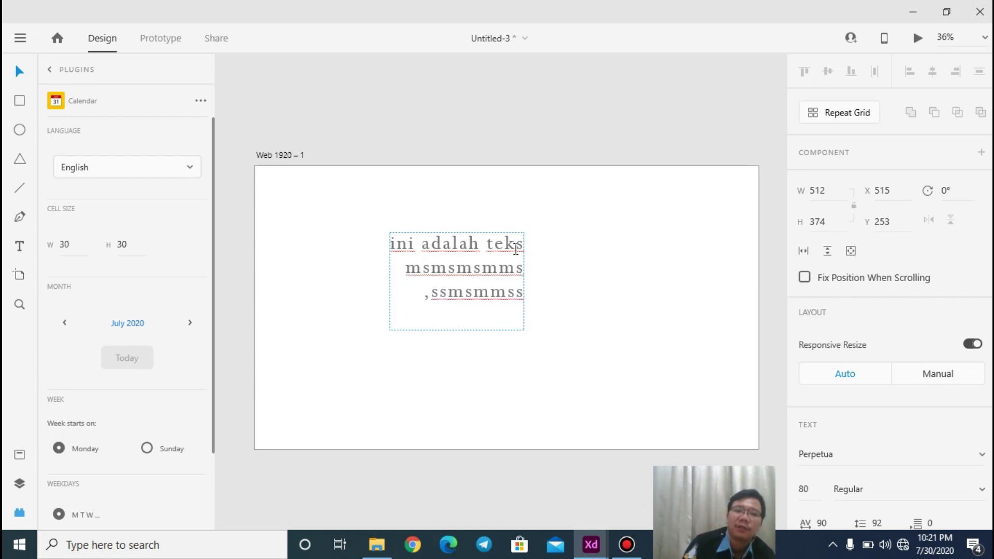
Step: Left-align the three-line text and set its paragraph spacing to 60
scroll(907, 408, "down", 5)
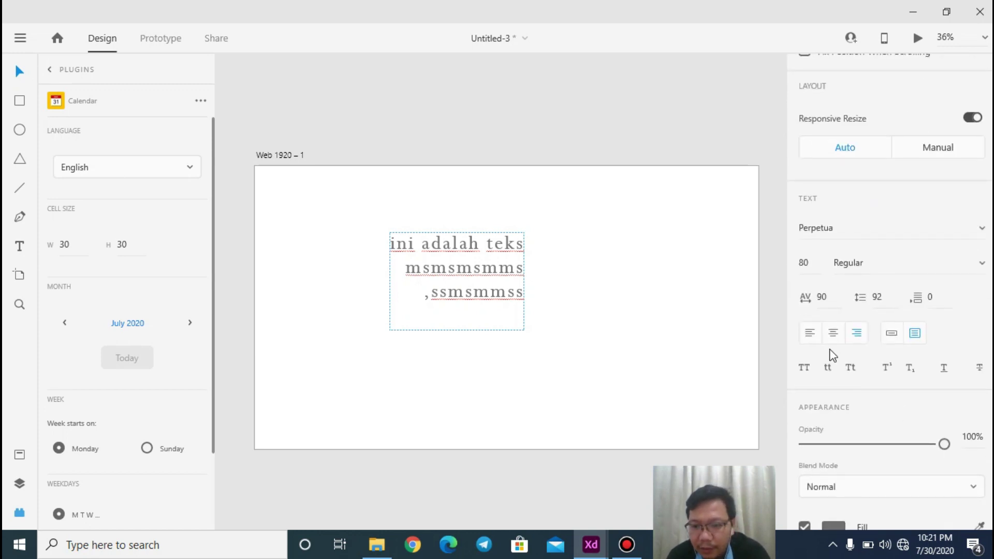
left_click(810, 334)
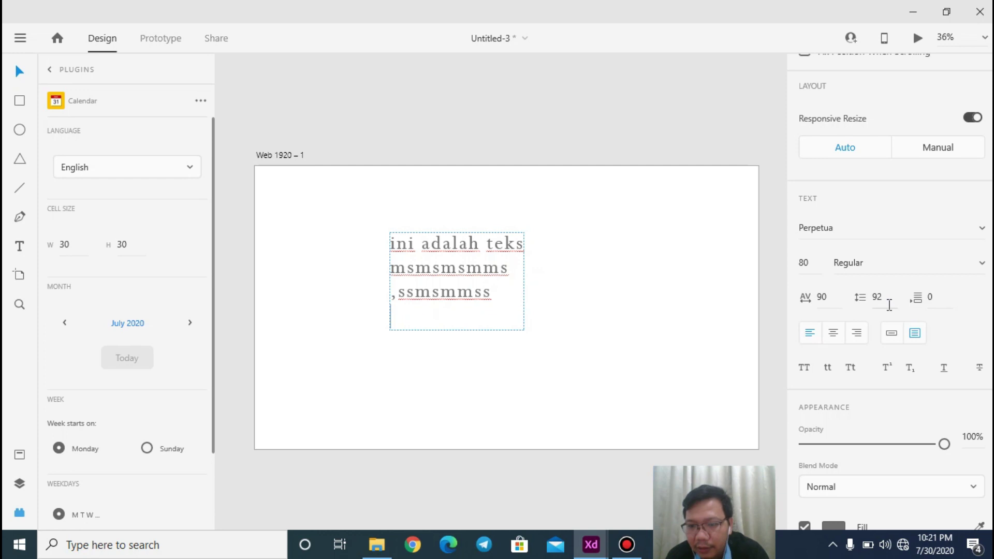
left_click(916, 296)
type("60")
key("Return")
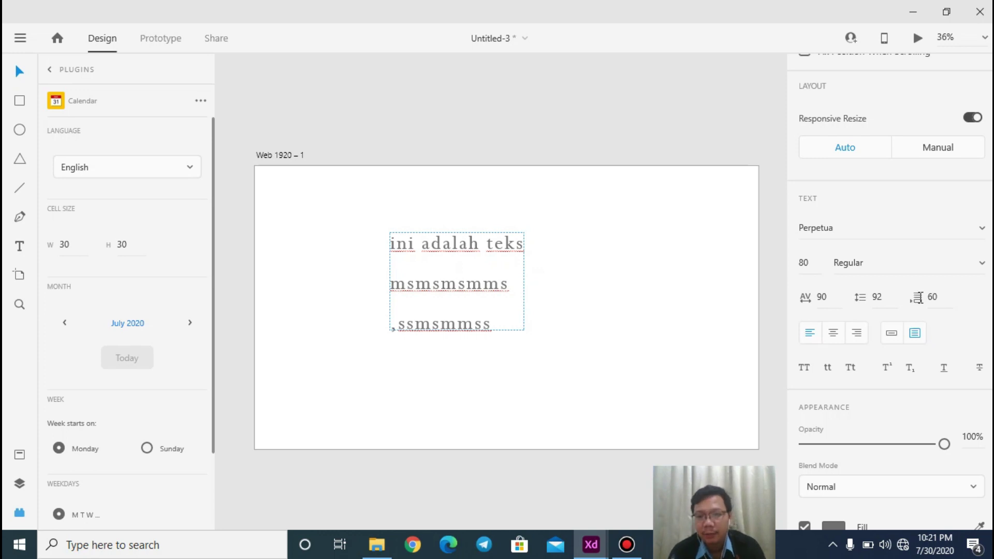
Step: Finish editing the text box and delete it from the artboard
key("Escape")
left_click(861, 300)
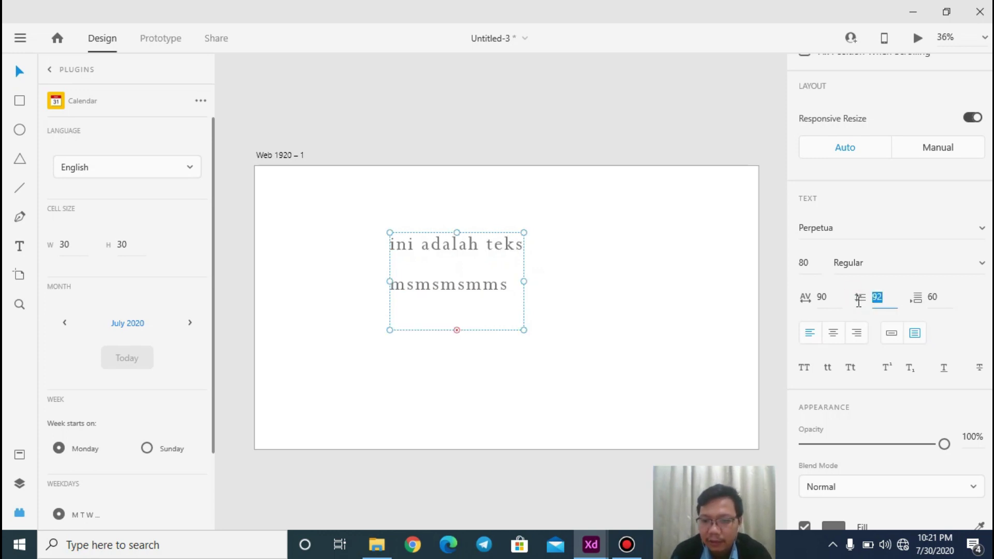
left_click(464, 262)
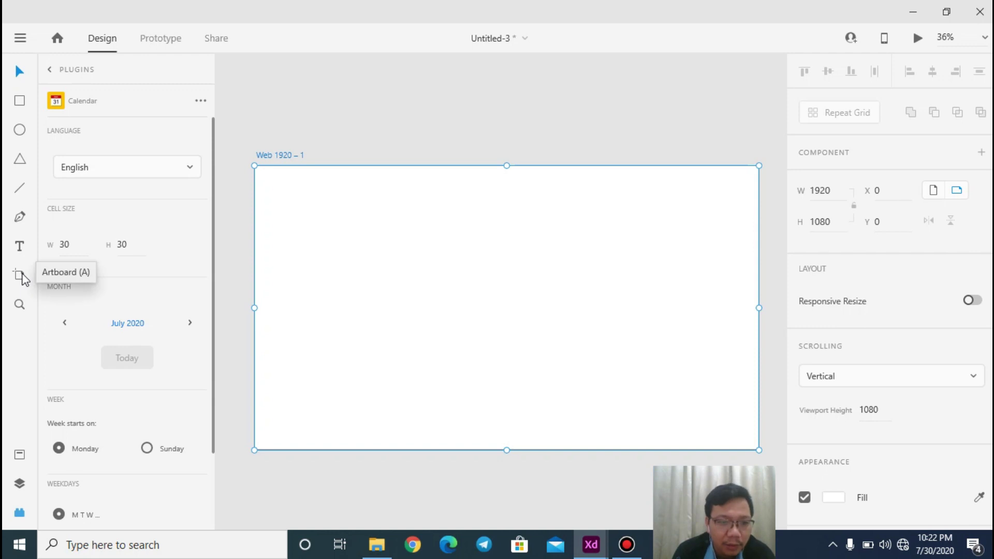
left_click(20, 305)
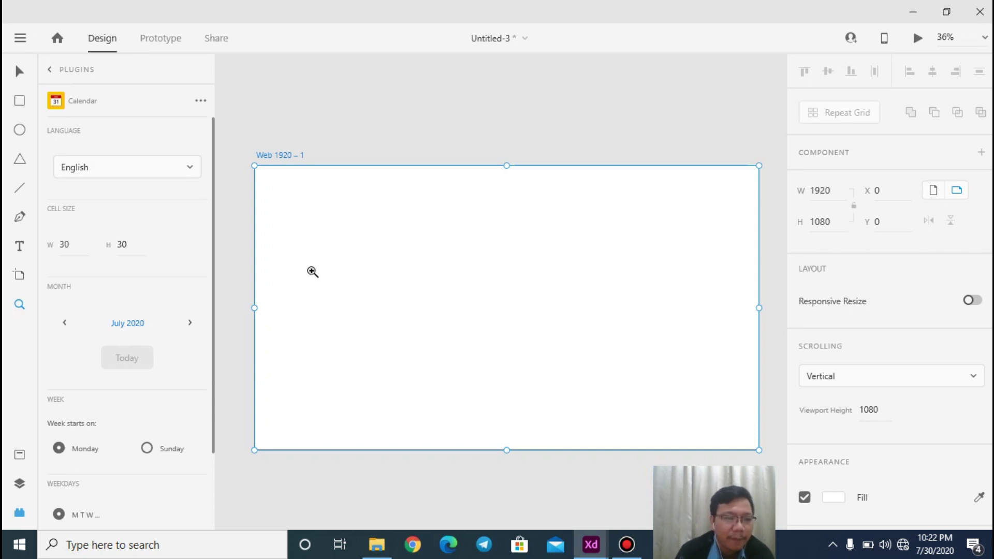
left_click(20, 73)
left_click(334, 148)
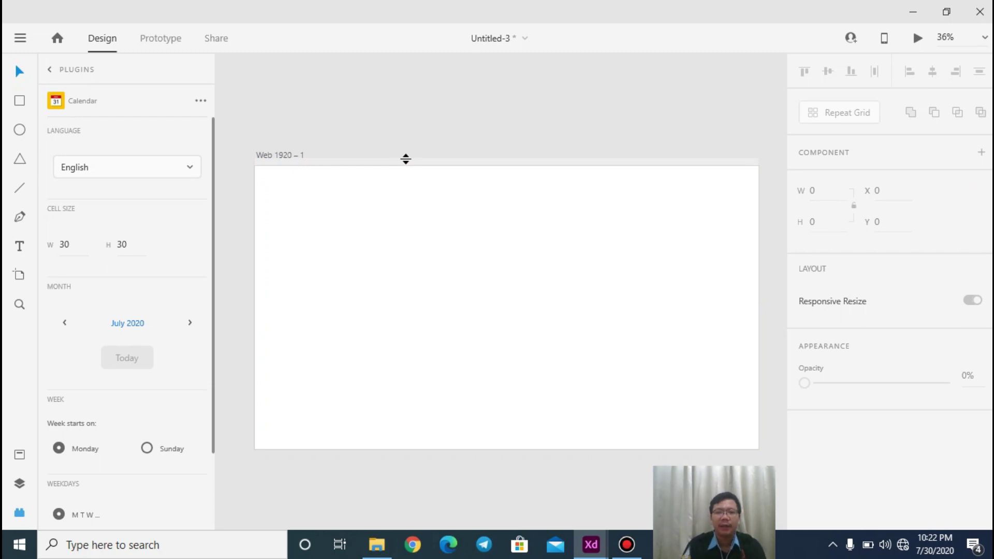
Step: Draw a rectangle left of the artboard's centre and fill it with red #CC2626
left_click(19, 105)
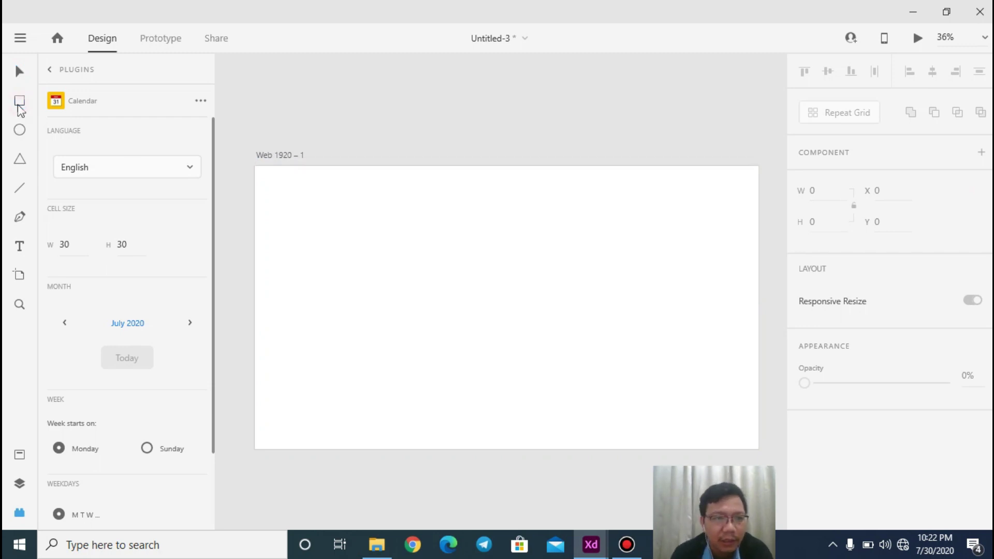
mouse_move(384, 250)
left_mouse_down()
mouse_move(513, 331)
mouse_move(472, 326)
left_mouse_up()
scroll(861, 357, "down", 5)
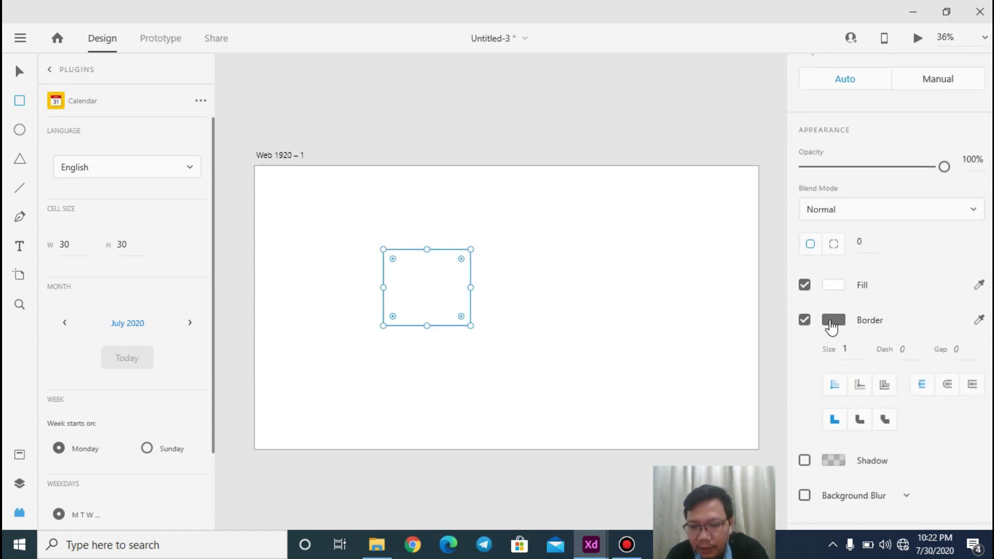
left_click(833, 286)
left_click(718, 223)
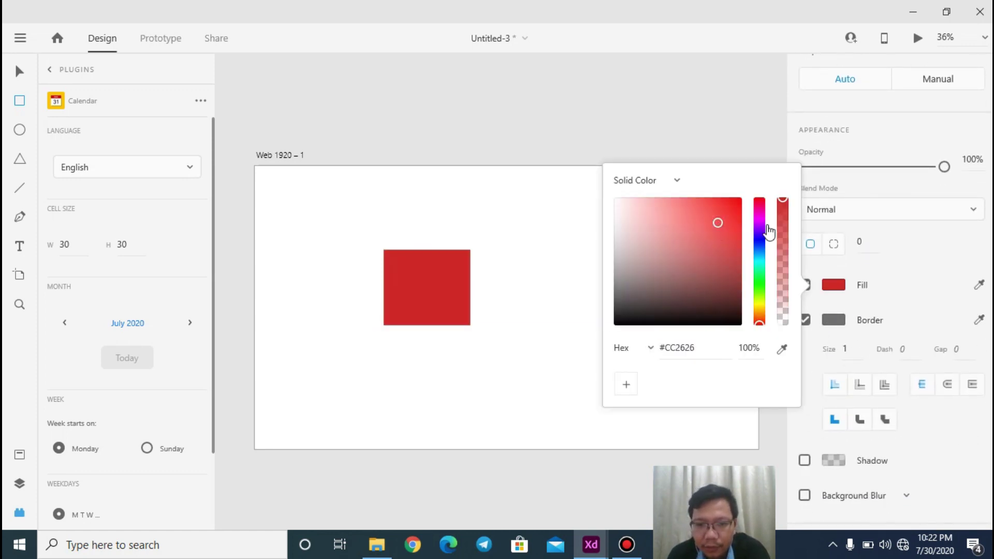
left_click(910, 251)
Step: Draw a triangle overlapping the red rectangle's upper right corner and fill it with teal #268F81
left_click(19, 161)
left_click_drag(449, 206, 541, 279)
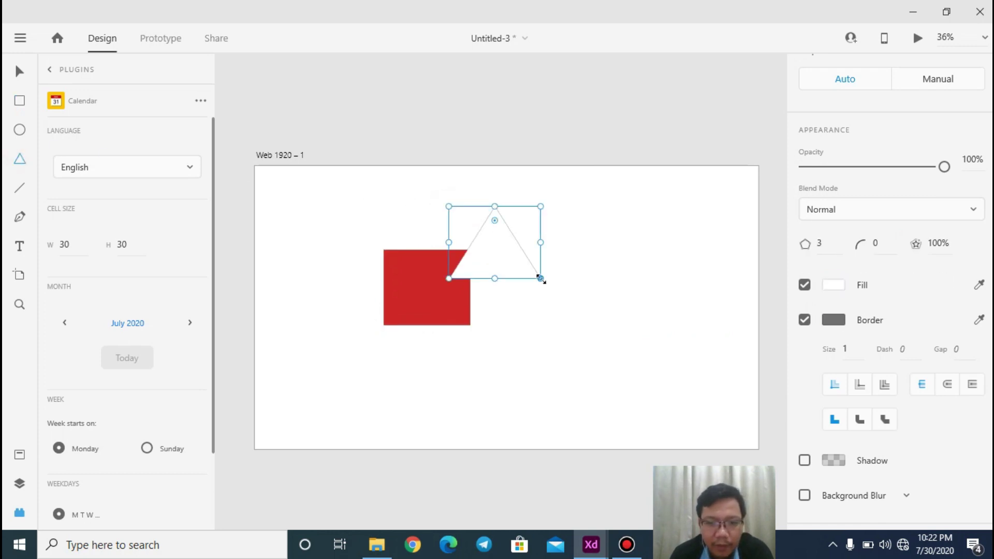
left_click(834, 285)
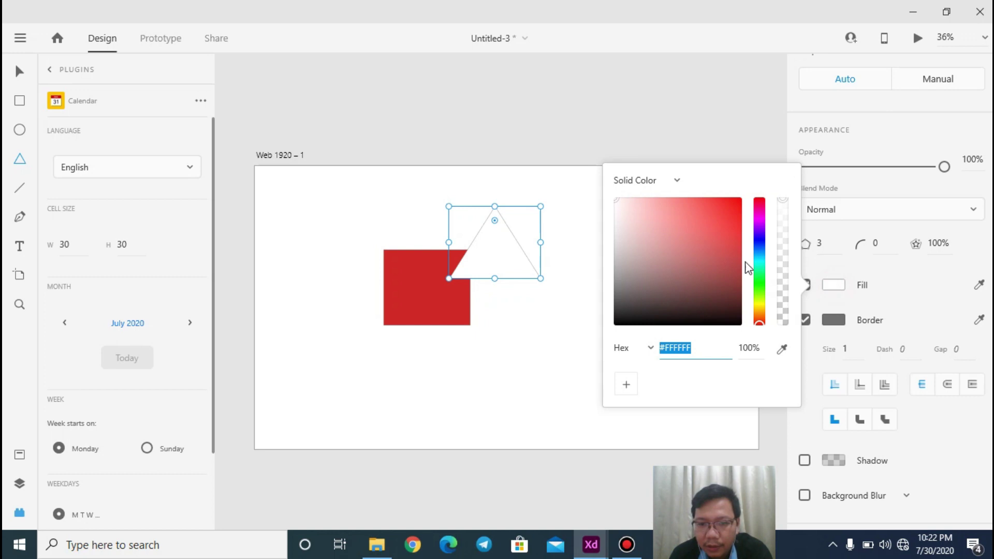
left_click(759, 264)
left_click(708, 253)
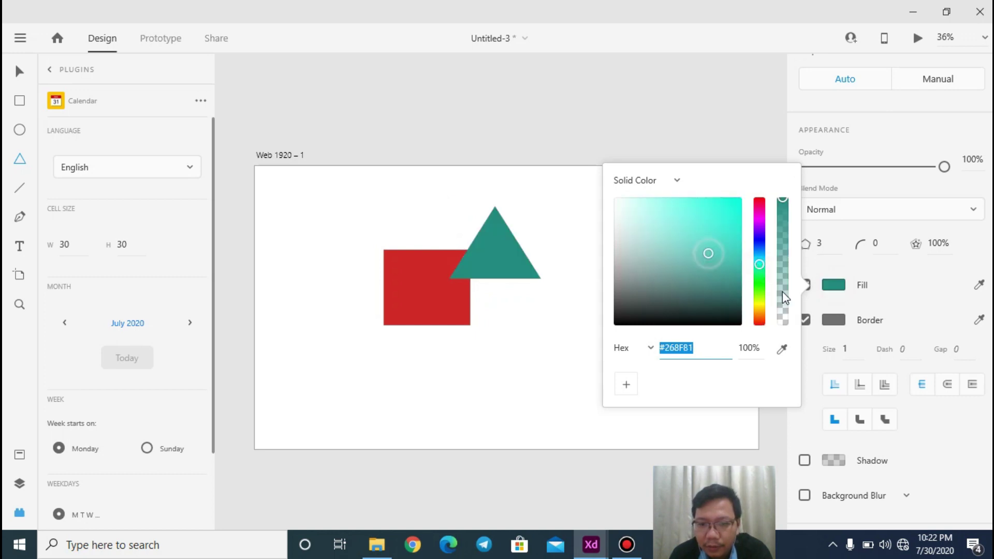
left_click(716, 117)
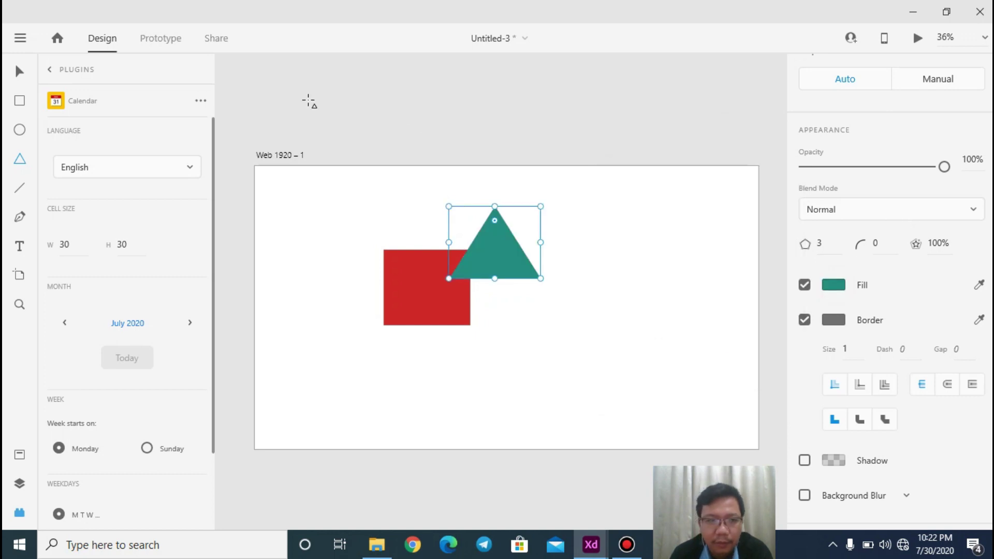
Step: Select the rectangle and triangle together and try the Add, Subtract, Intersect and Exclude Overlap operations in turn, undoing each
left_click(19, 71)
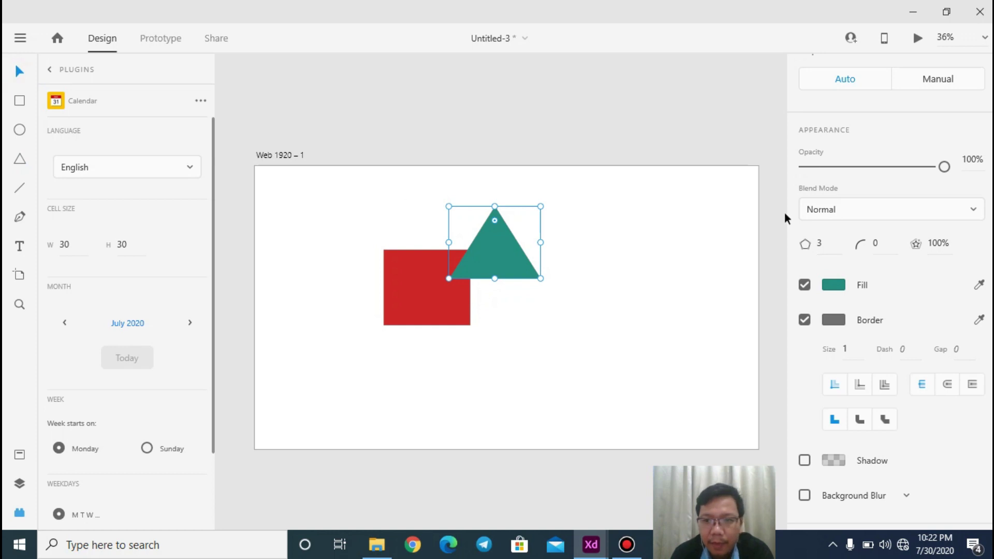
scroll(806, 226, "up", 5)
left_click_drag(646, 406, 377, 199)
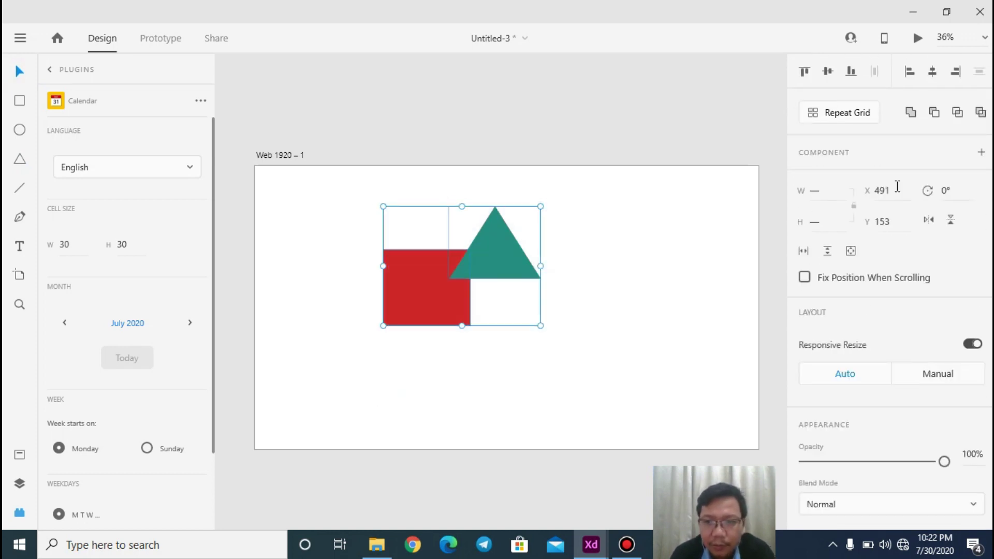
left_click(911, 113)
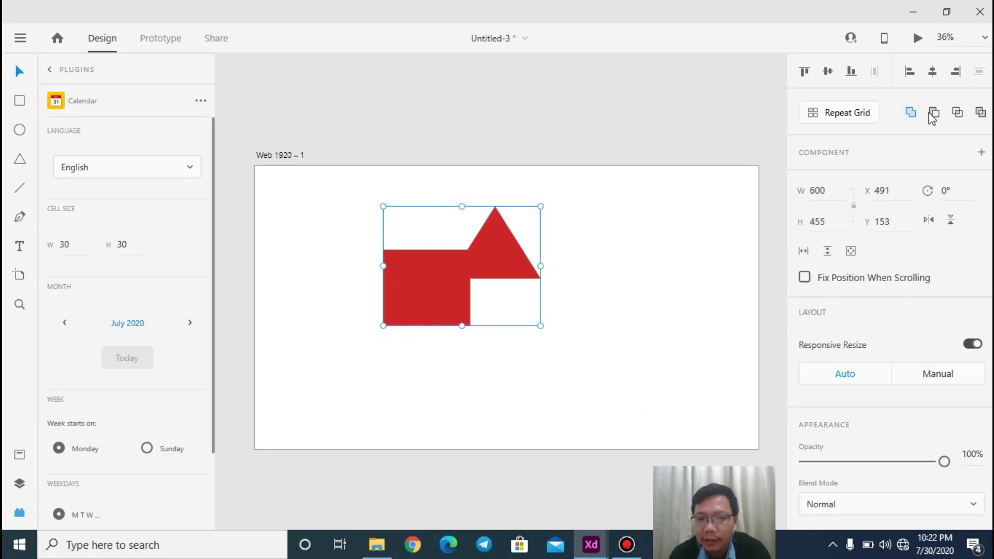
left_click(931, 115)
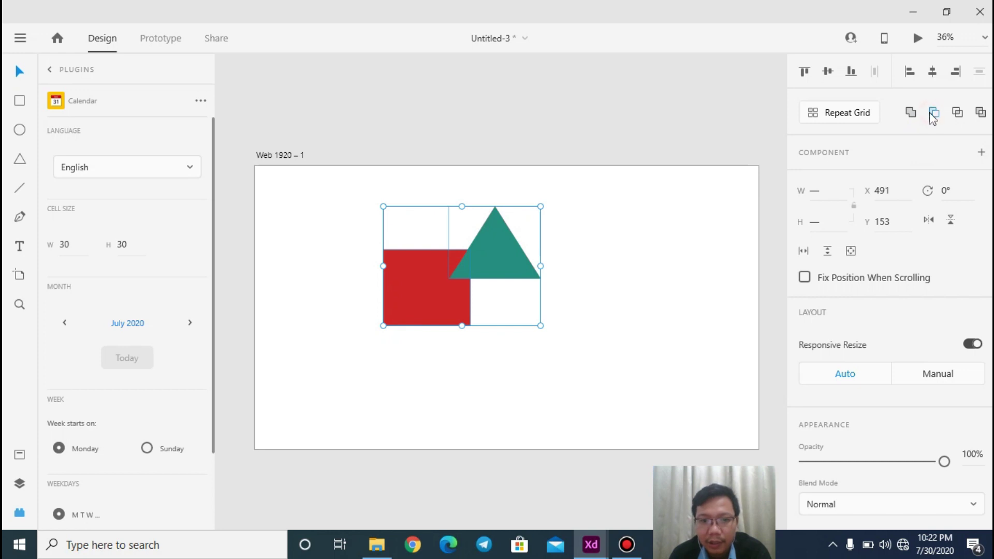
left_click(959, 115)
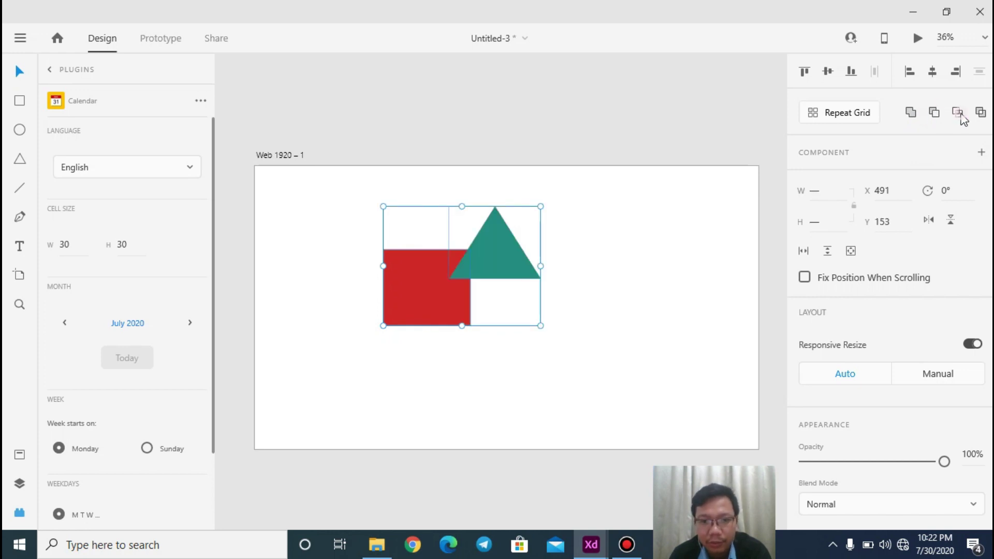
left_click(981, 112)
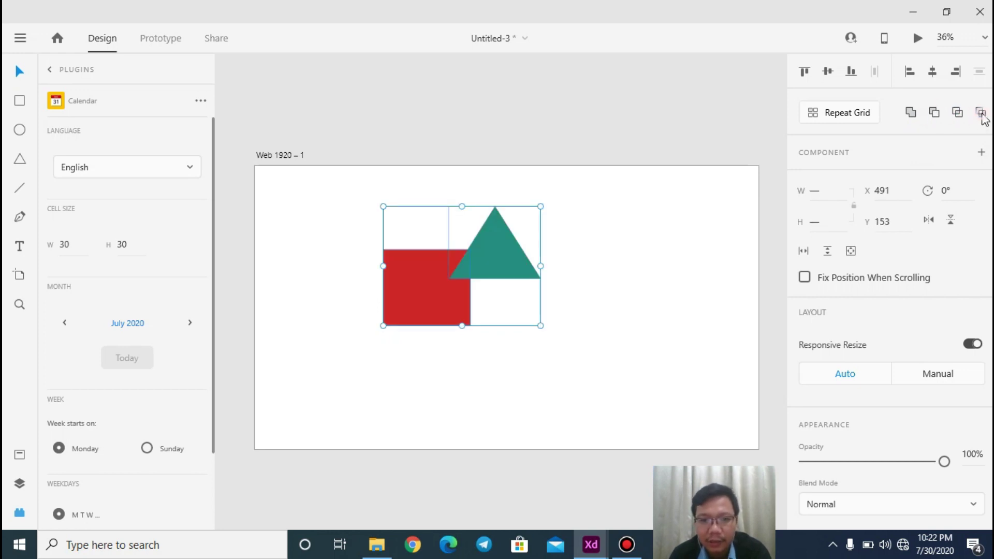
key("ctrl+shift+g")
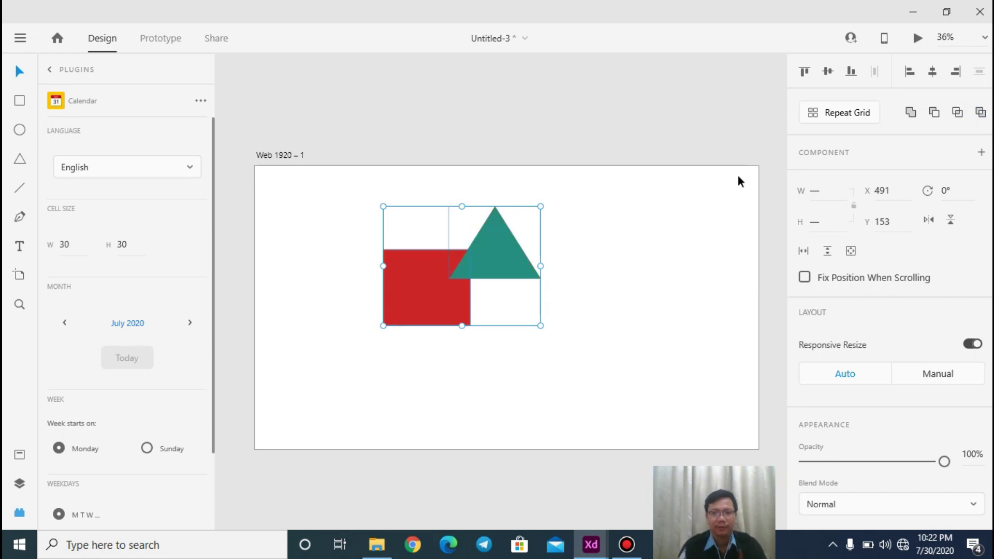
Step: Delete the teal triangle and shrink the red rectangle to about 67 × 22 near the artboard's upper edge
left_click(680, 241)
left_click(511, 266)
key("Delete")
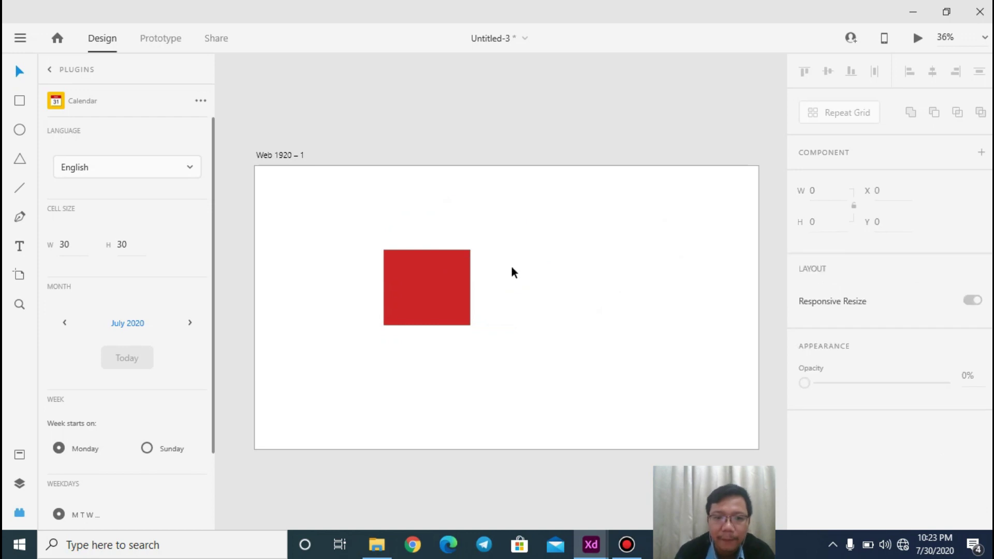
left_click(455, 281)
left_click_drag(456, 281, 410, 196)
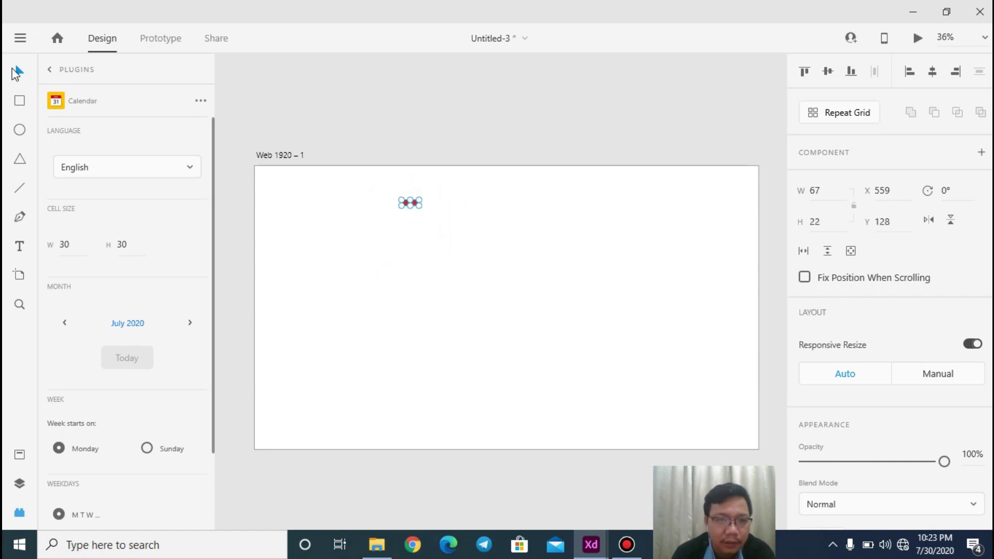
Step: Move the small red rectangle to the artboard's upper right corner, at about X 1746, Y 65
left_click(439, 337)
left_click(414, 203)
left_click_drag(413, 203, 625, 205)
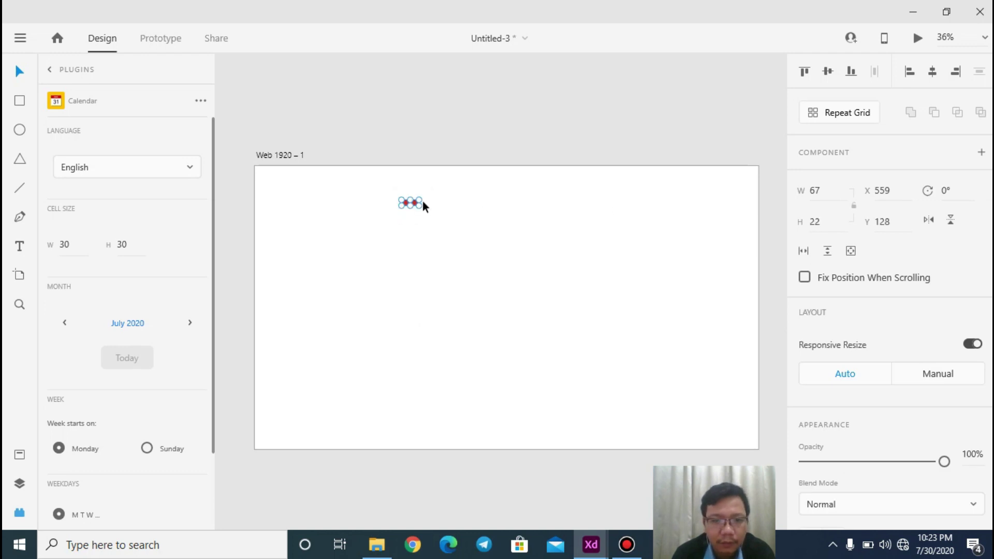
scroll(412, 204, "up", 3)
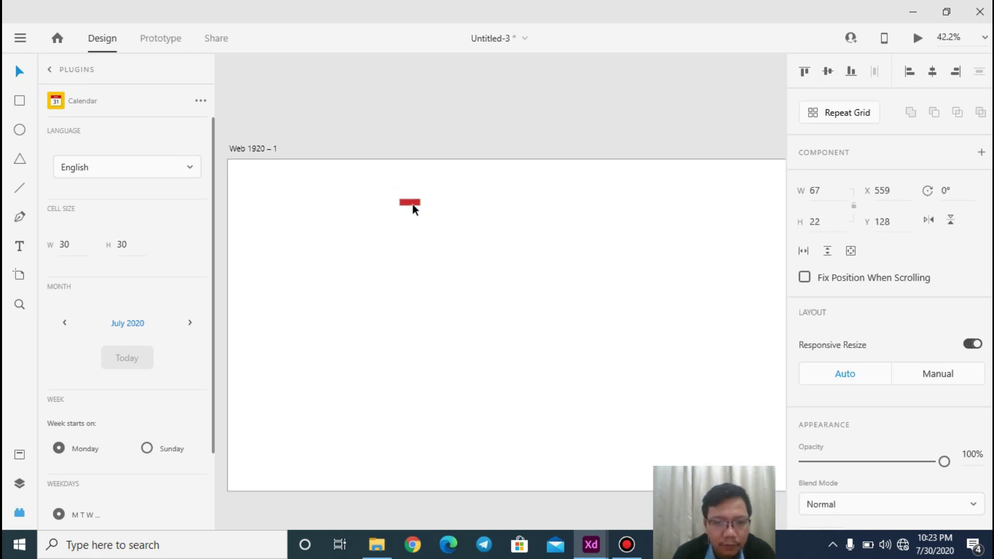
left_click_drag(602, 208, 700, 211)
scroll(699, 211, "right", 5)
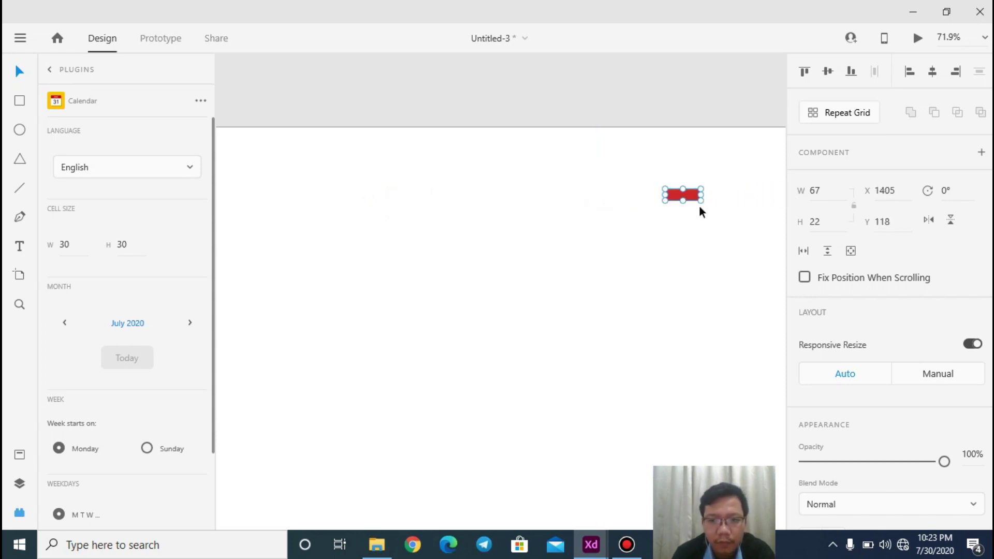
left_click_drag(477, 200, 653, 171)
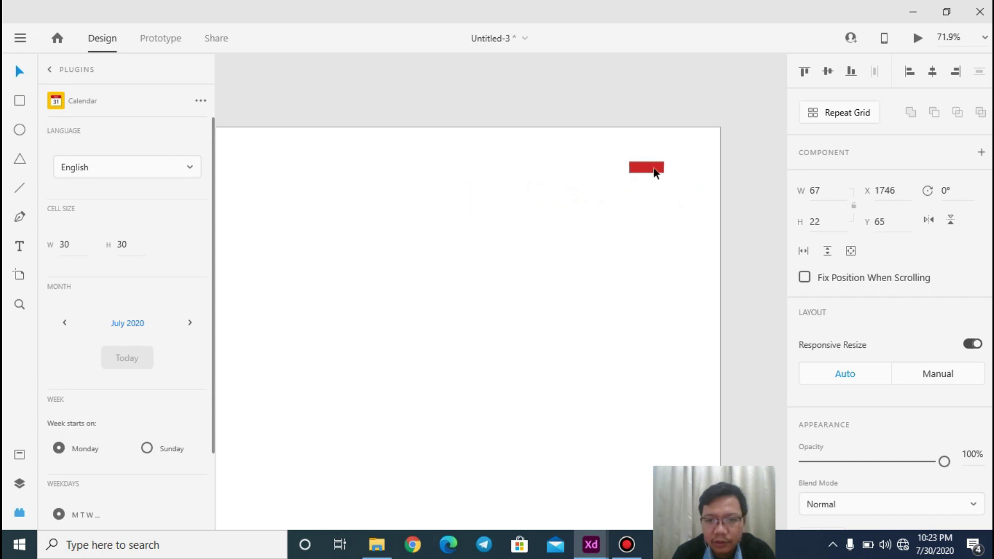
left_click(663, 199)
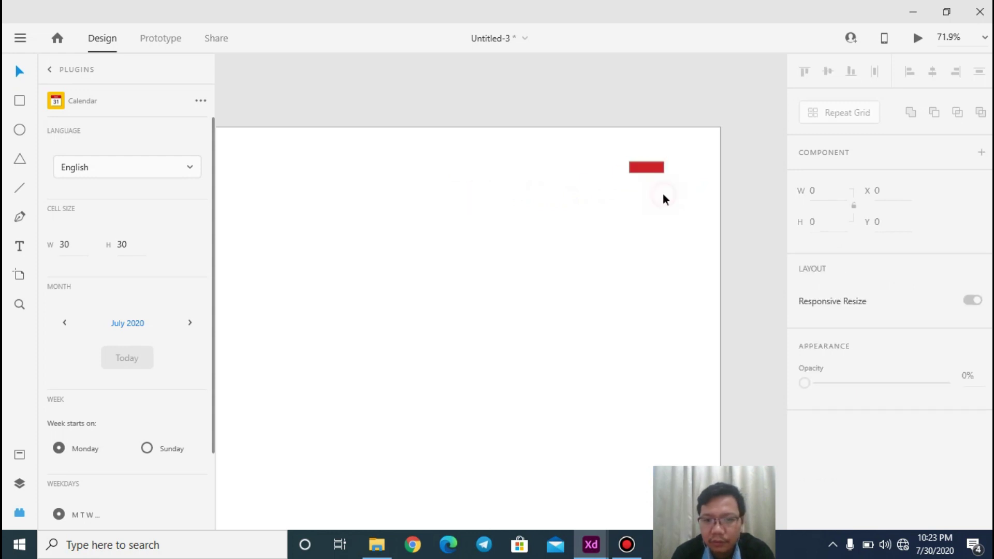
Step: Turn the small red rectangle into a repeat grid and ungroup the grid again
left_click(655, 167)
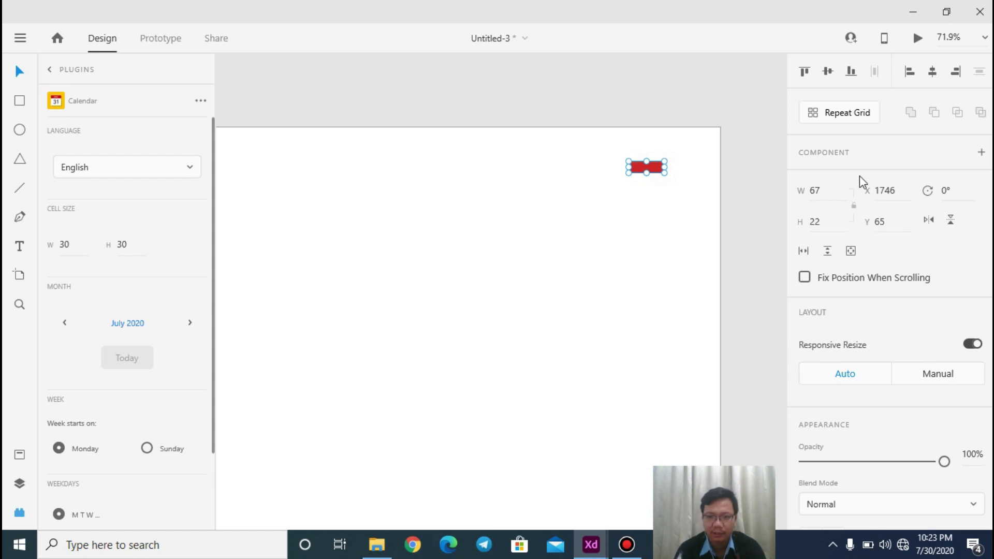
left_click(856, 123)
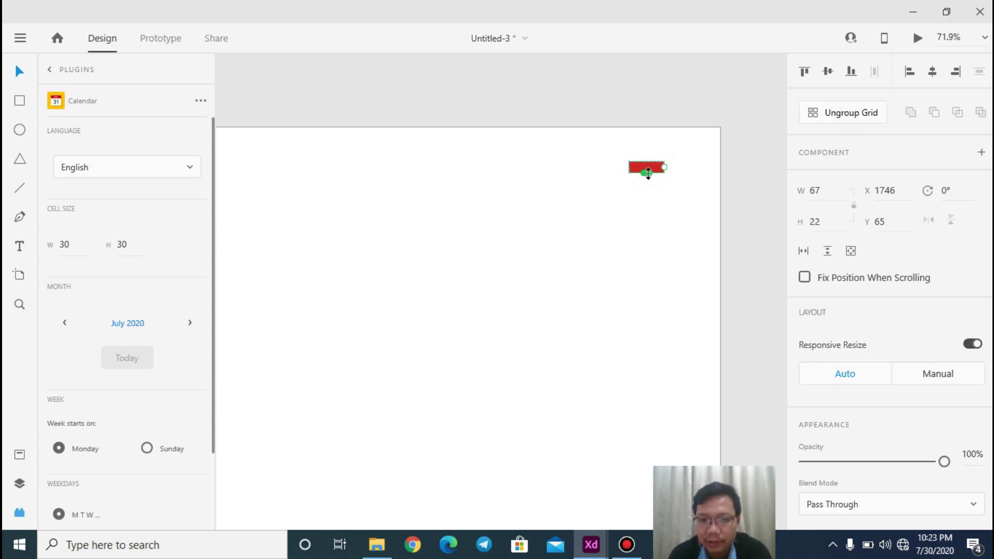
left_click(821, 116)
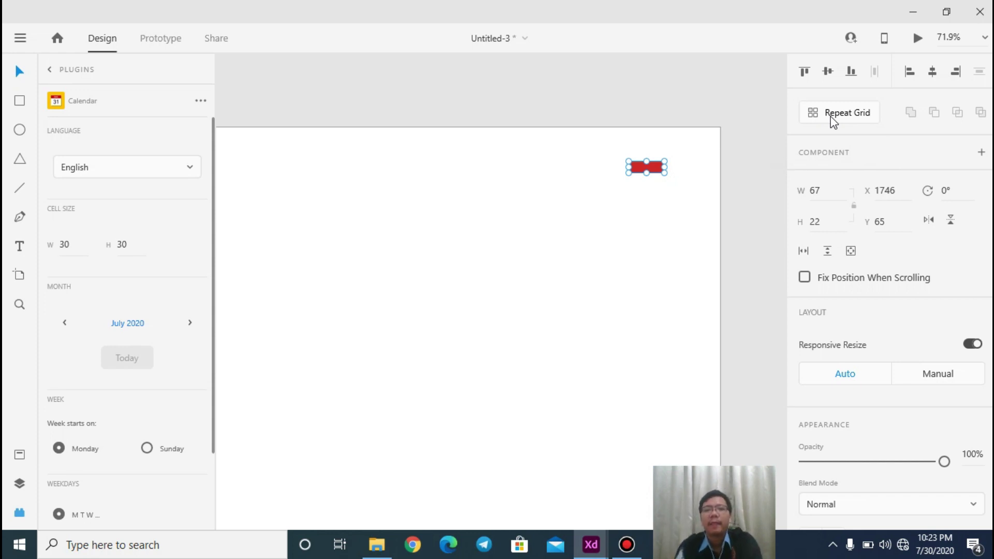
Step: Turn the small red rectangle into a repeat grid, try extending it downward to a height of 337 and slightly wider, and undo the extensions
left_click(833, 116)
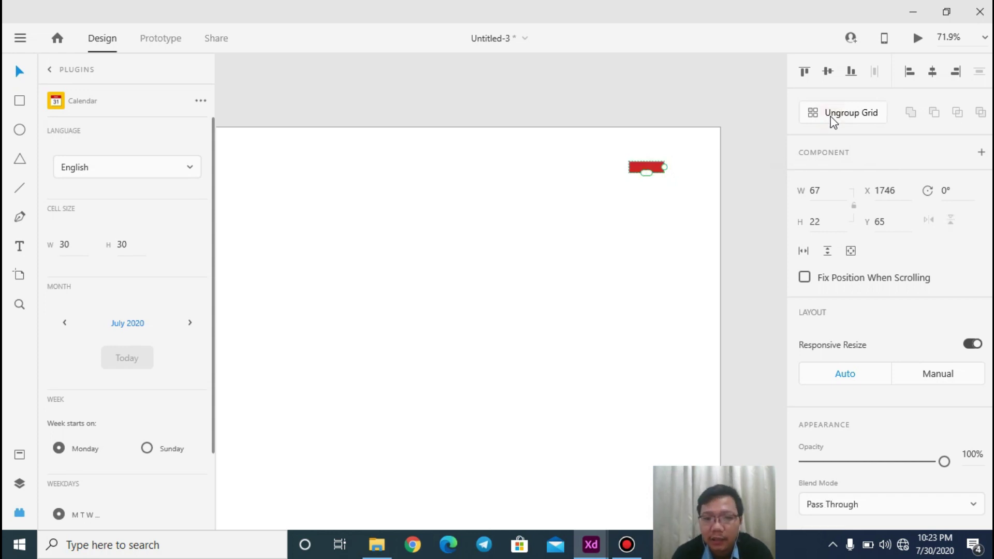
left_click_drag(645, 172, 655, 340)
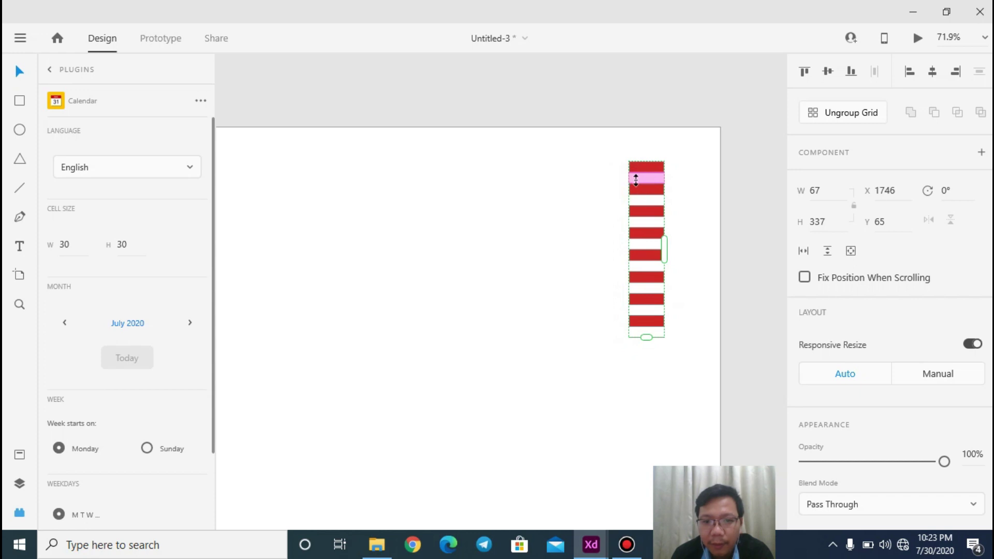
left_click(636, 178)
left_click_drag(635, 179, 620, 178)
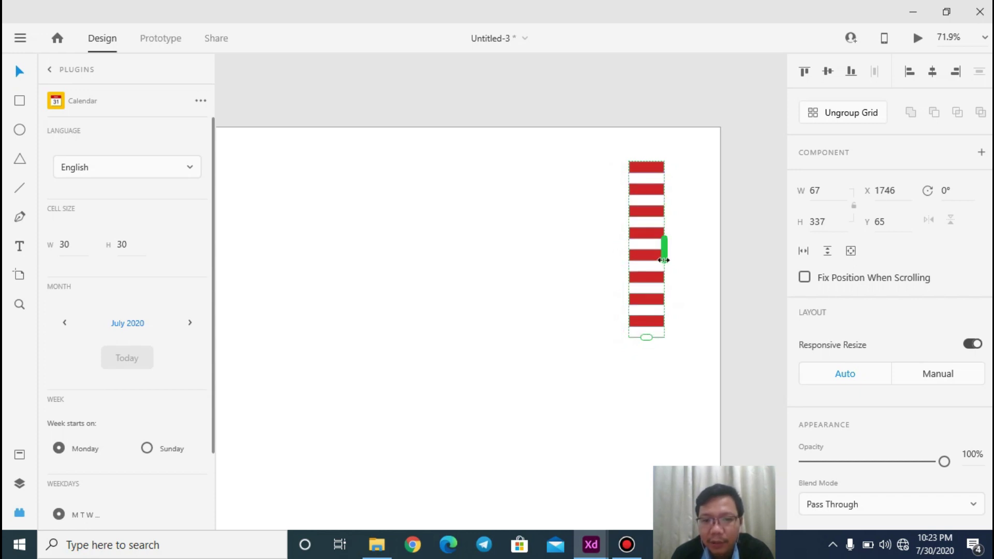
mouse_move(664, 259)
left_mouse_down()
mouse_move(716, 256)
mouse_move(548, 265)
mouse_move(756, 261)
mouse_move(674, 273)
left_mouse_up()
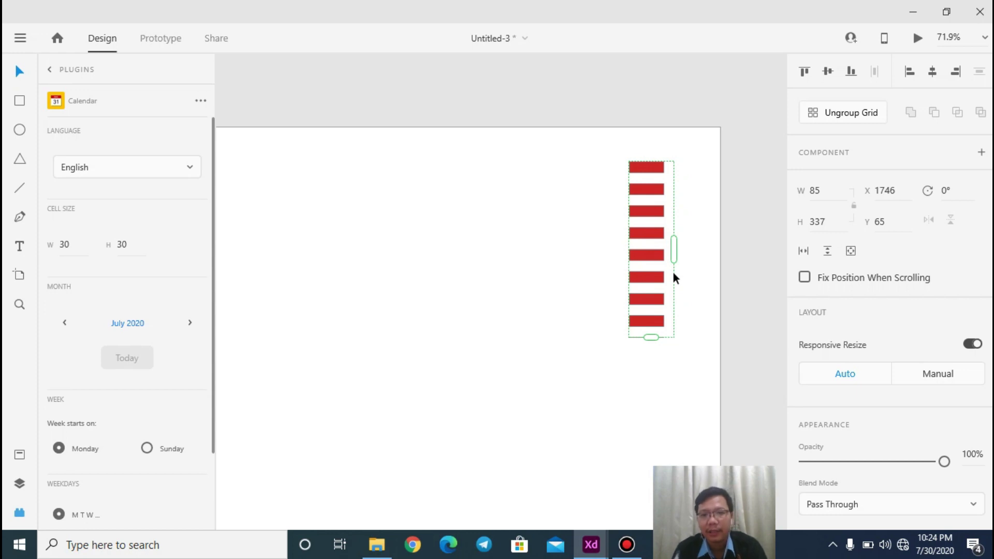
key("ctrl+z")
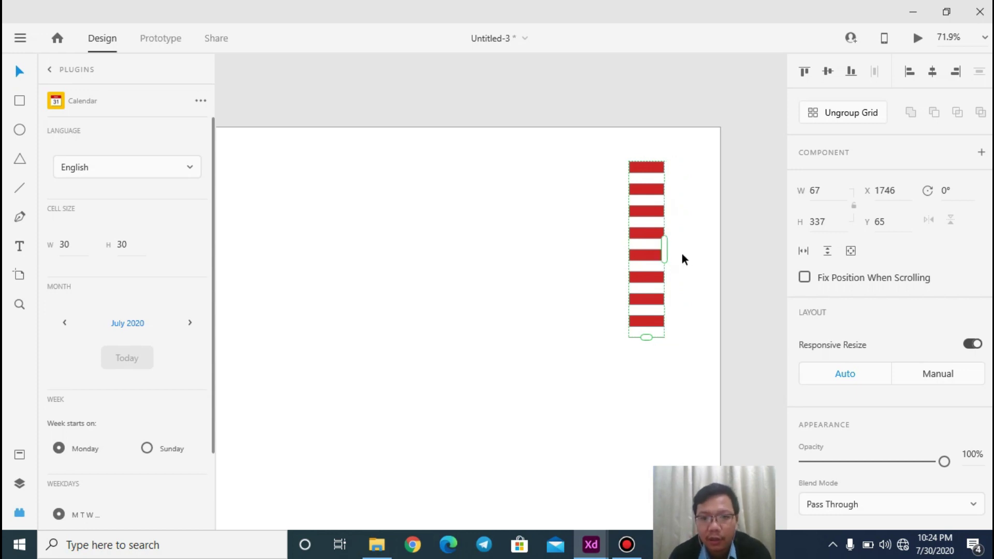
key("ctrl+z")
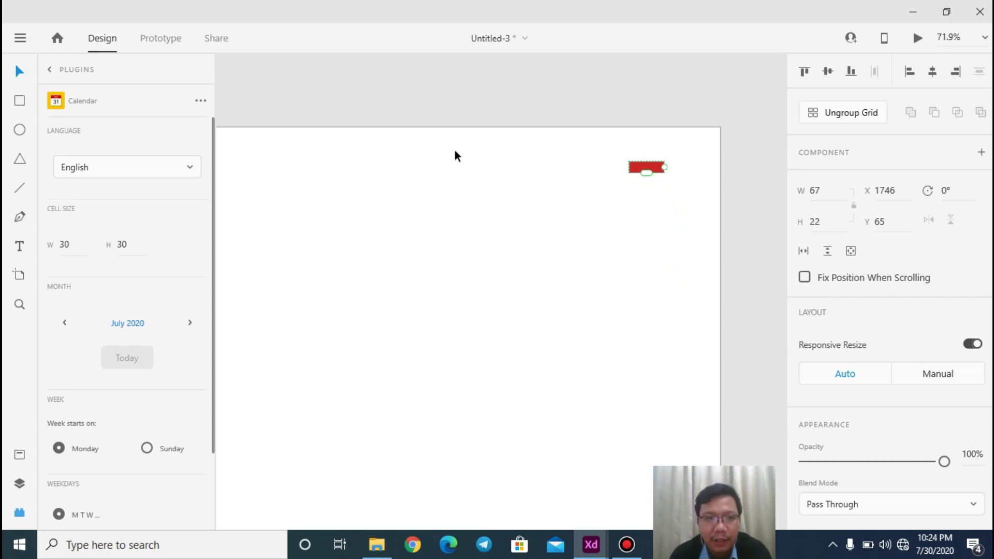
left_click(20, 100)
left_click_drag(517, 204, 547, 218)
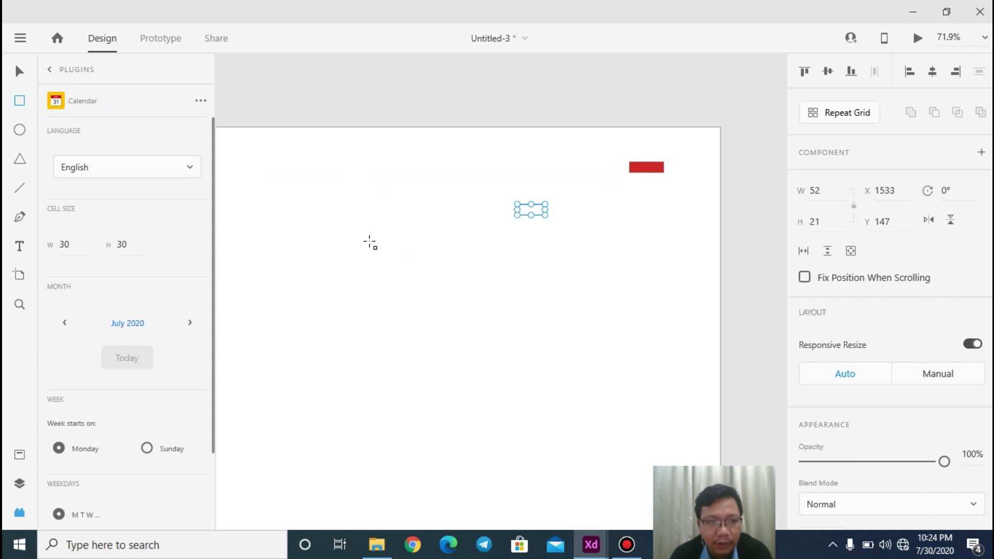
left_click(19, 71)
left_click_drag(493, 195, 580, 247)
left_click(581, 247)
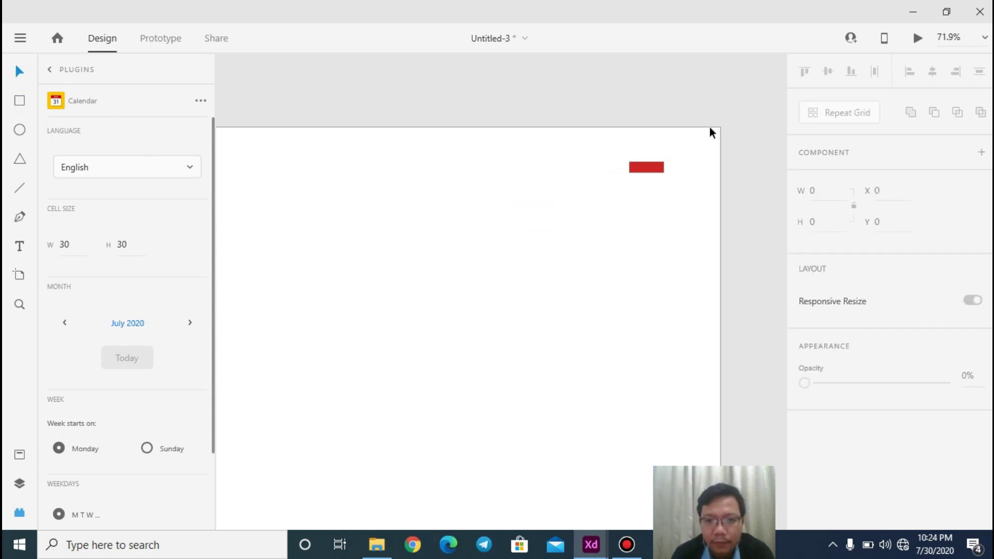
Step: Ungroup the repeat grid of the small red rectangle in the artboard's upper right corner
left_click(634, 170)
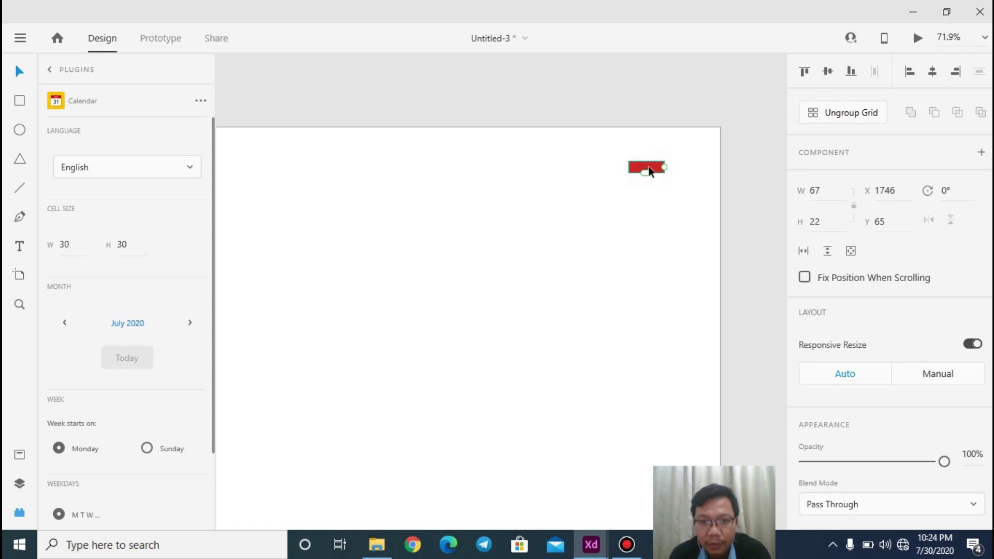
left_click(852, 113)
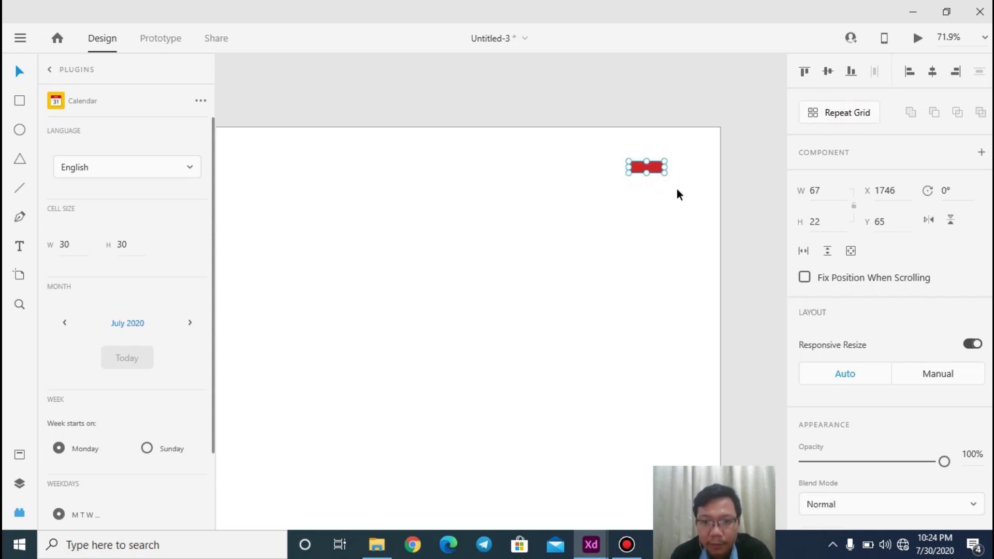
left_click(652, 195)
left_click(651, 171)
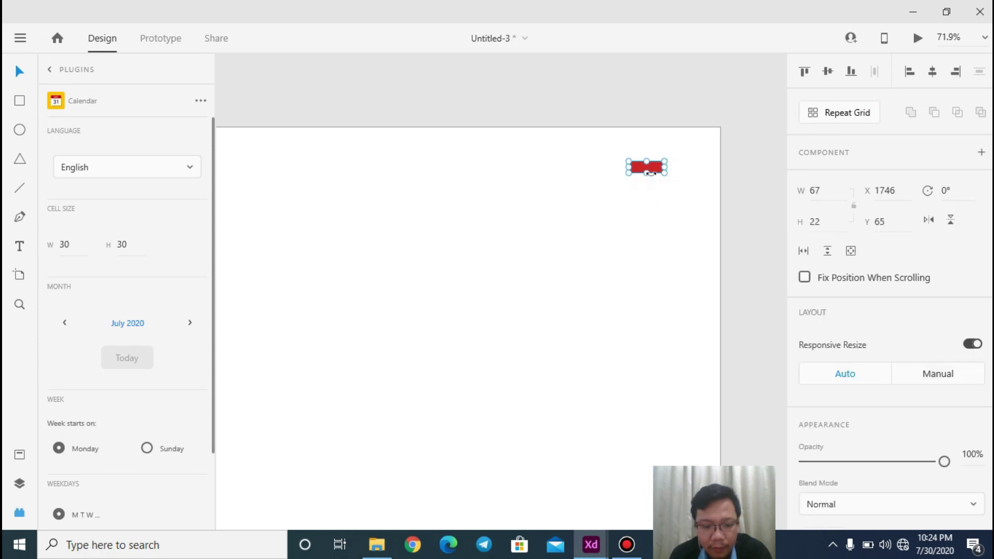
key("Delete")
Step: Copy and paste the small red rectangle, and spread the stacked copies apart so that three rectangles sit at staggered positions
left_click(651, 171)
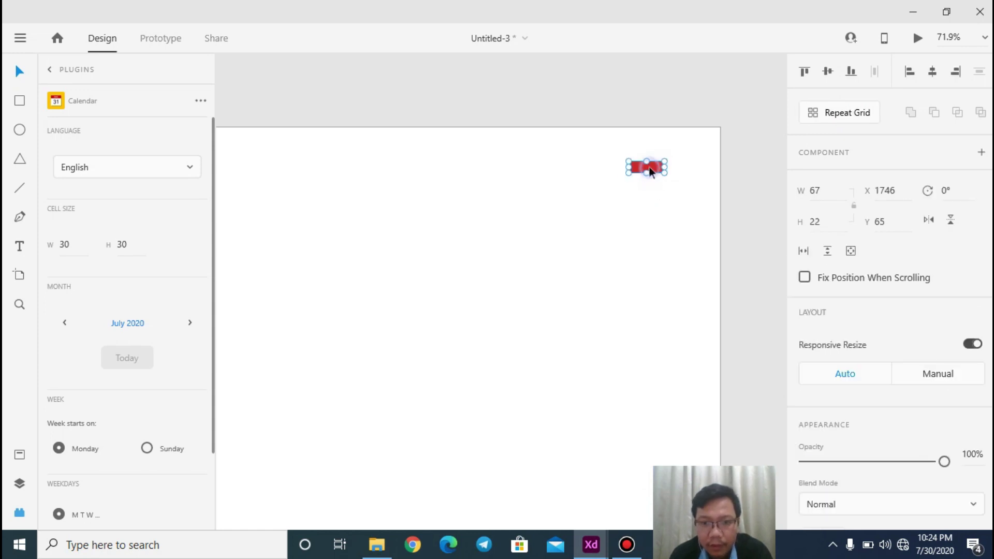
right_click(651, 171)
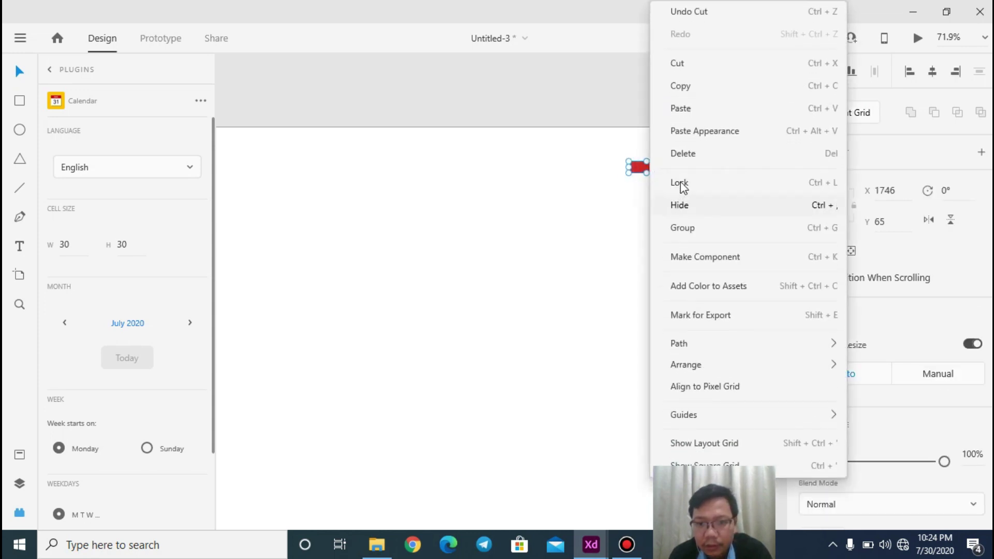
left_click(688, 85)
left_click(579, 325)
right_click(508, 179)
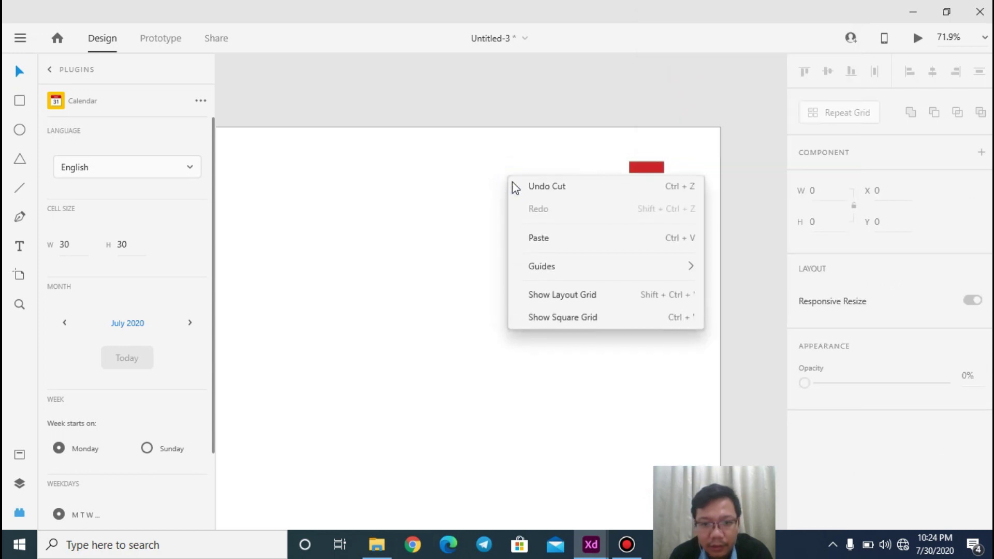
left_click(558, 247)
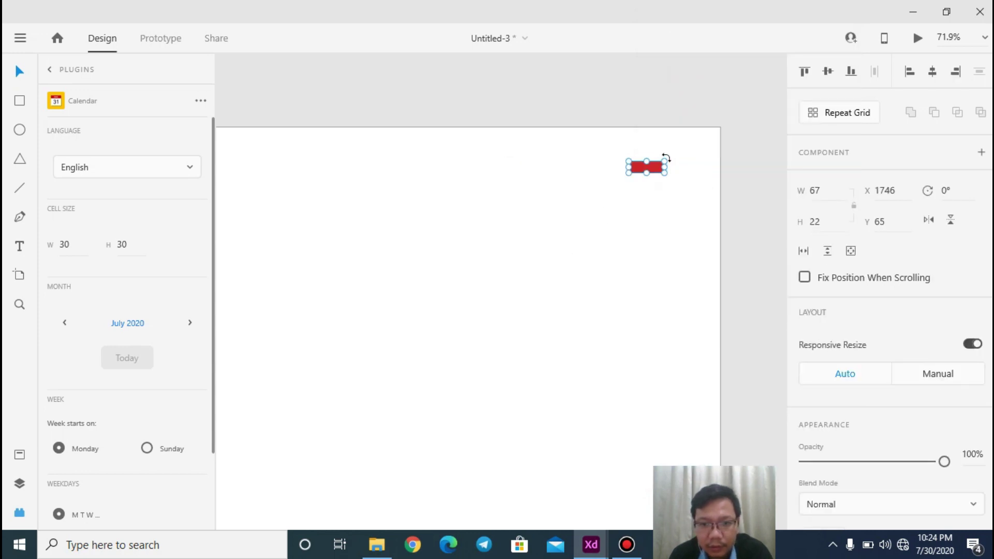
left_click_drag(651, 166, 635, 239)
left_click_drag(648, 169, 579, 194)
Step: Select all three red rectangles, try top and bottom alignment with undo, and align them in one column by their horizontal centers
mouse_move(680, 314)
left_mouse_down()
mouse_move(579, 169)
mouse_move(539, 136)
left_mouse_up()
left_click(808, 73)
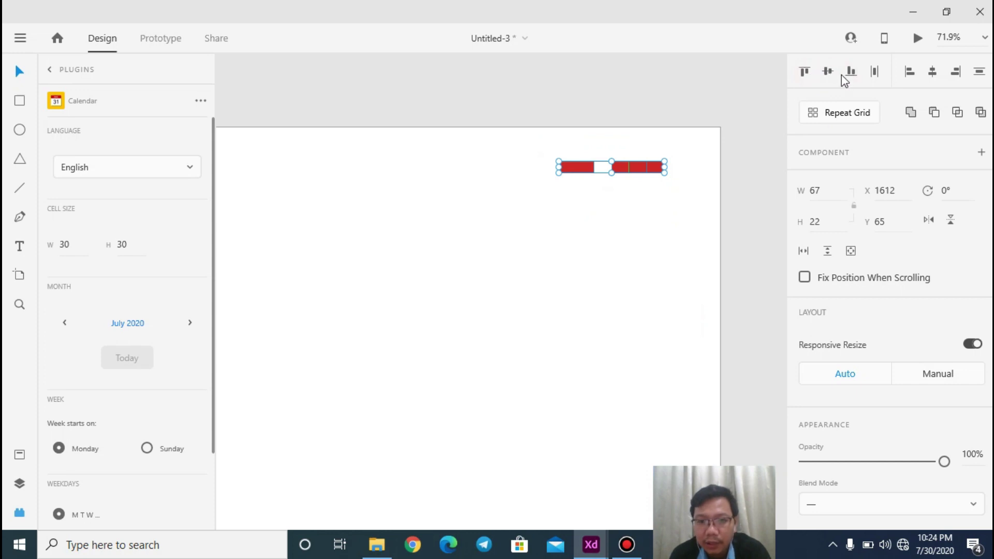
key("ctrl+z")
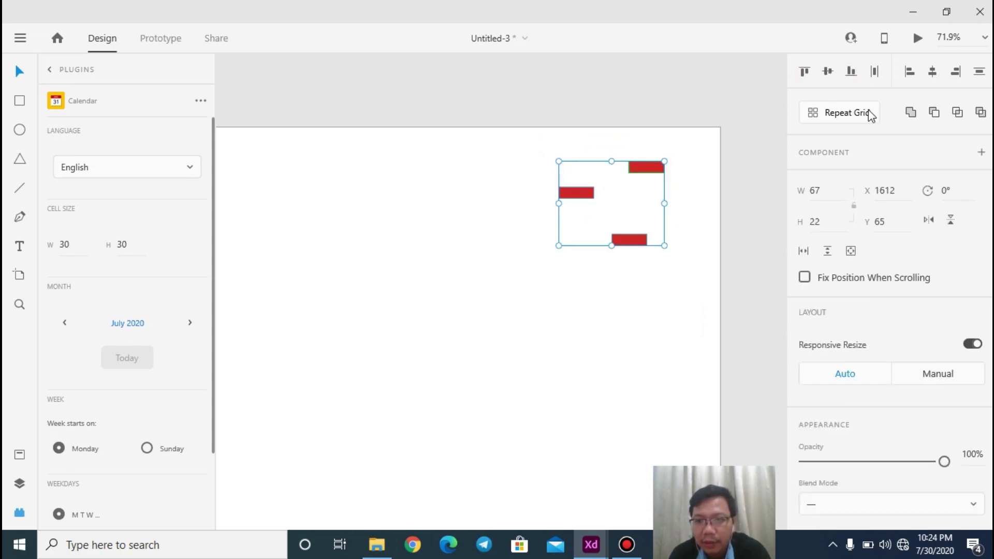
left_click(851, 72)
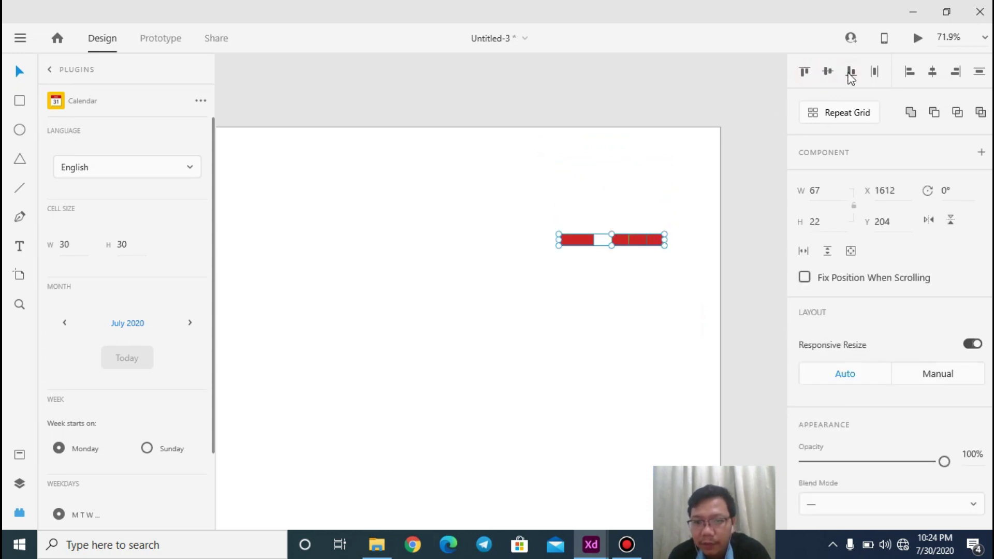
left_click(934, 73)
key("ctrl+z")
key("ctrl+z")
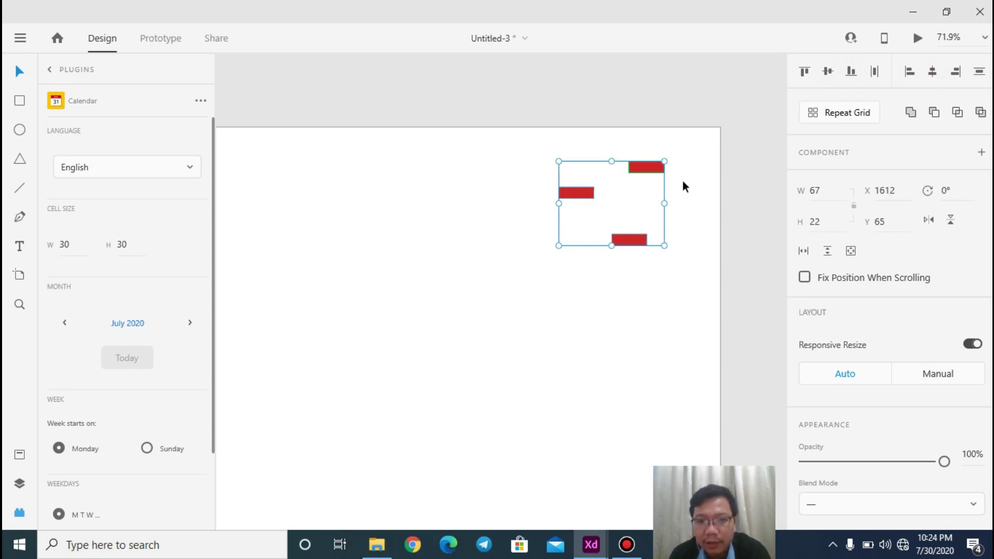
left_click(933, 72)
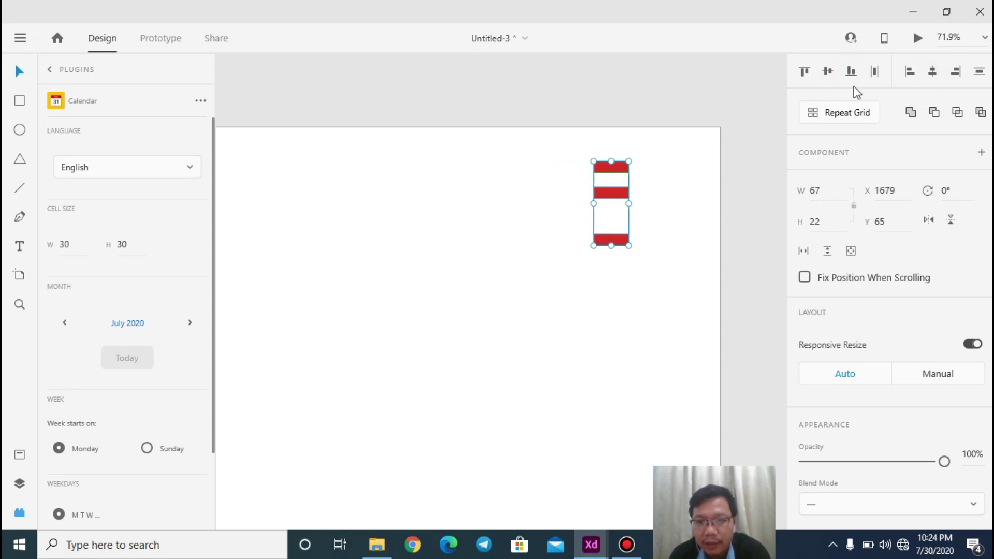
left_click(642, 272)
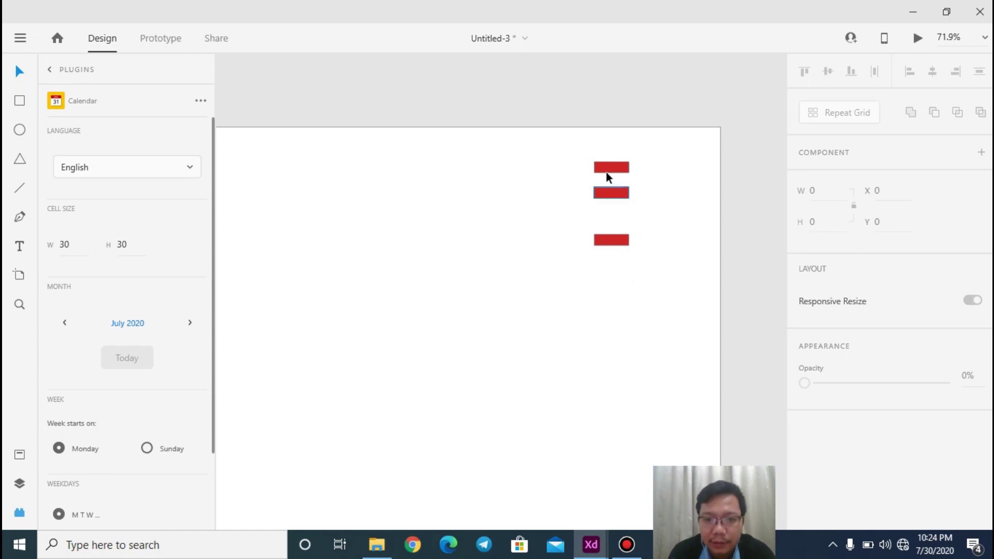
Step: Delete the middle and lowest red rectangles of the column, keeping only the uppermost one
key("Delete")
left_click(611, 240)
key("Delete")
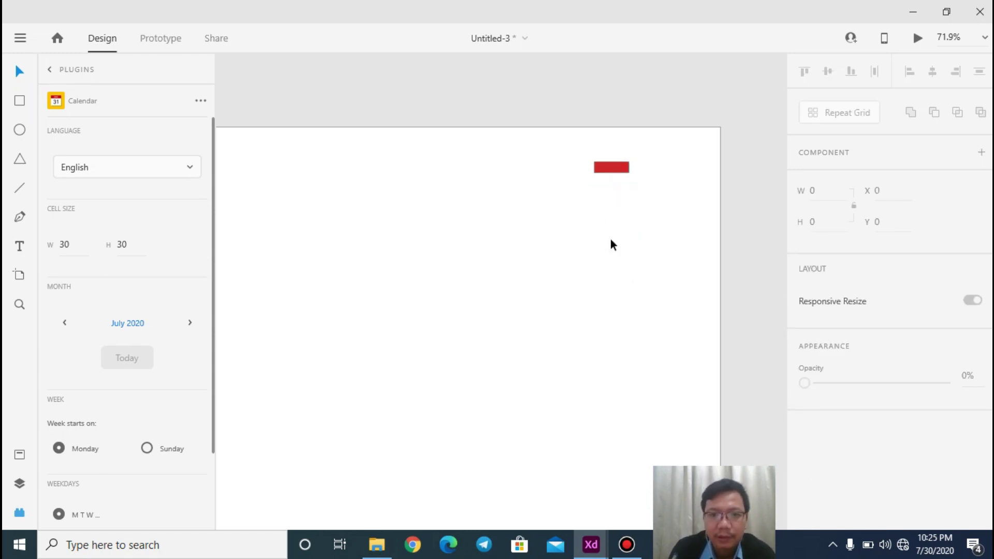
Step: Place a repeat grid of three red bars, about 67 × 100, at about X 1794, Y 29, and delete the single red rectangle beside it
left_click(612, 168)
left_click_drag(622, 167, 674, 195)
left_click(613, 167)
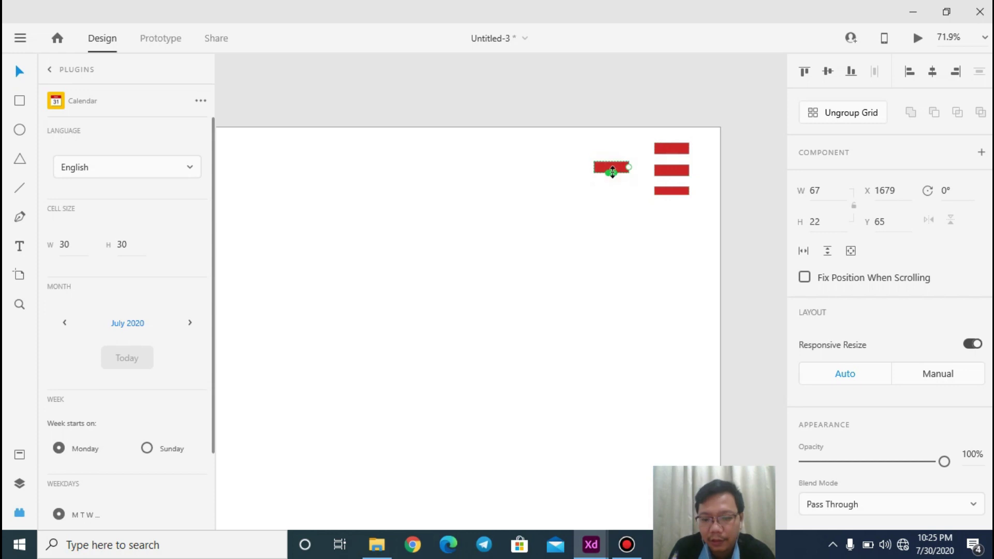
key("Delete")
left_click_drag(681, 224, 638, 150)
right_click(667, 170)
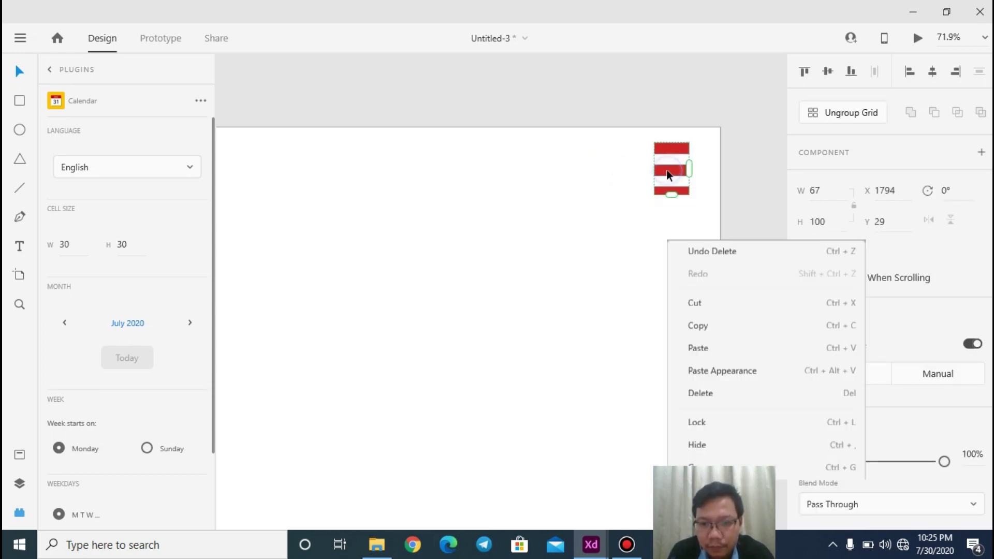
right_click(667, 171)
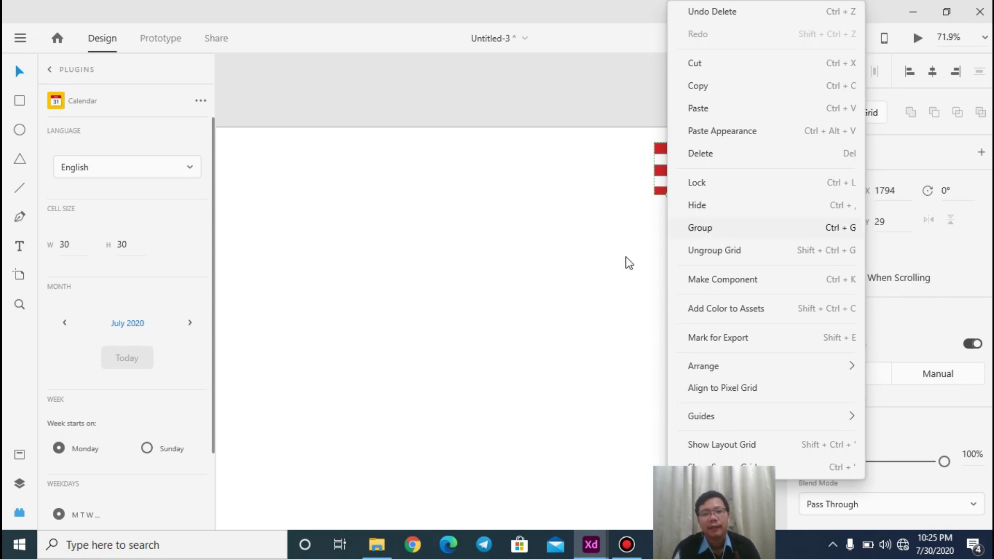
left_click(603, 263)
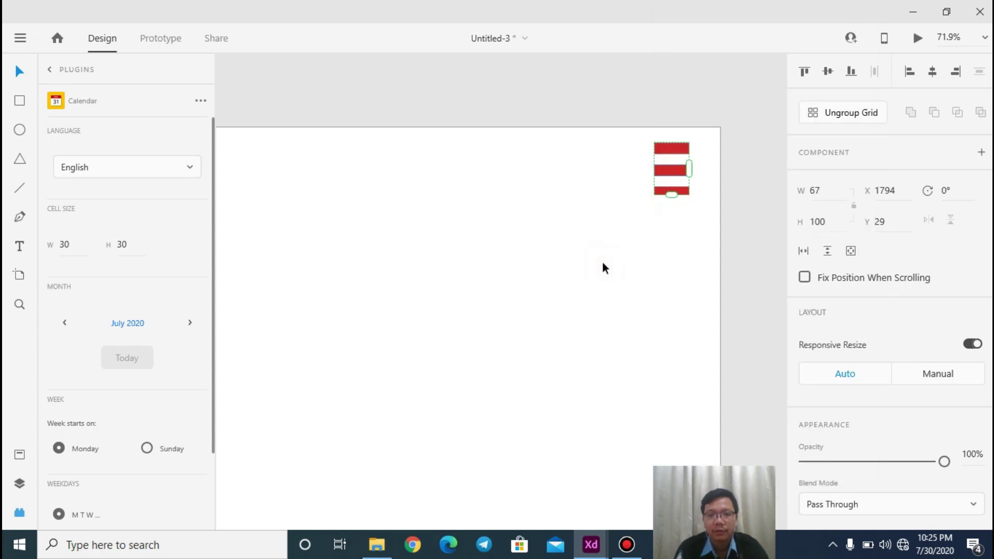
left_click(602, 264)
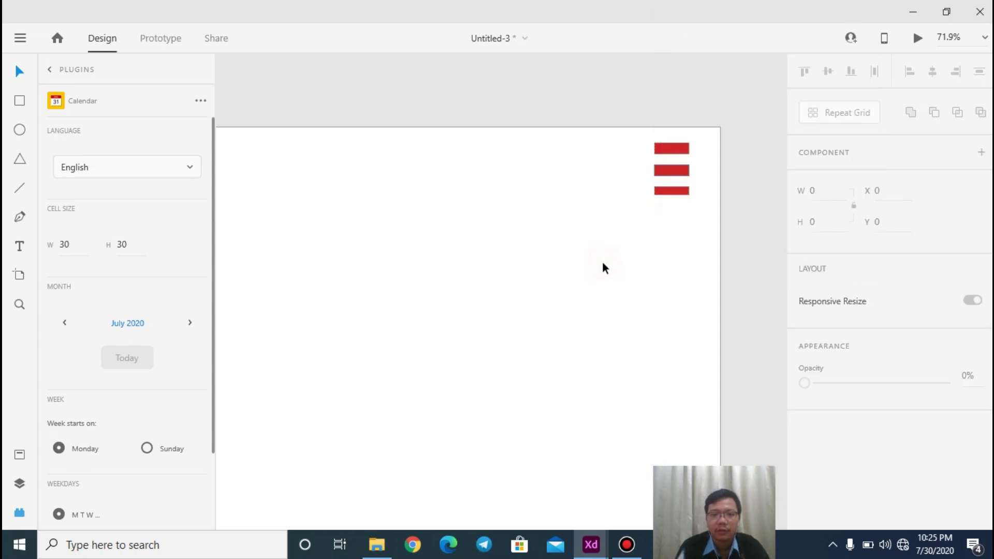
Step: Review the artboard's layers, the document's assets and the Calendar plugin's options
left_click(20, 484)
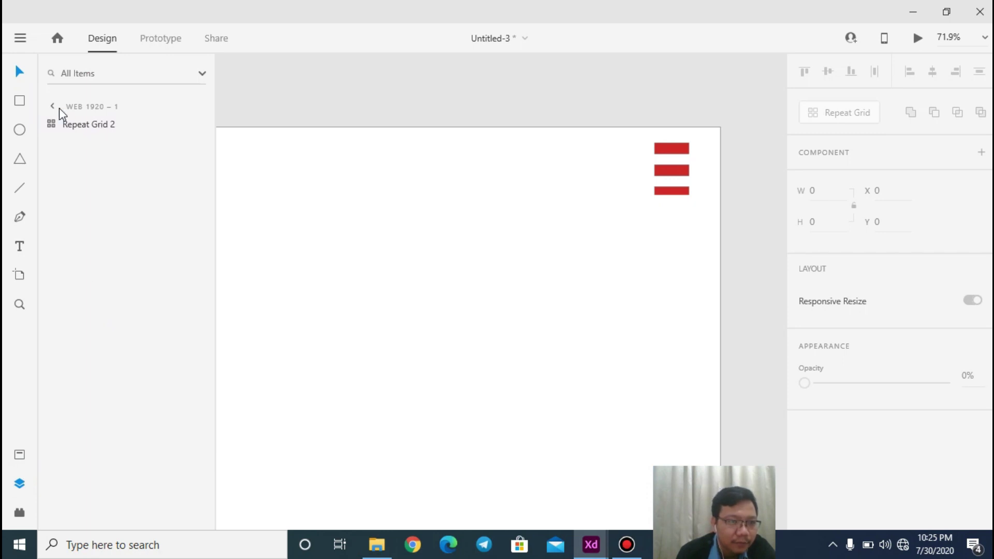
left_click(21, 457)
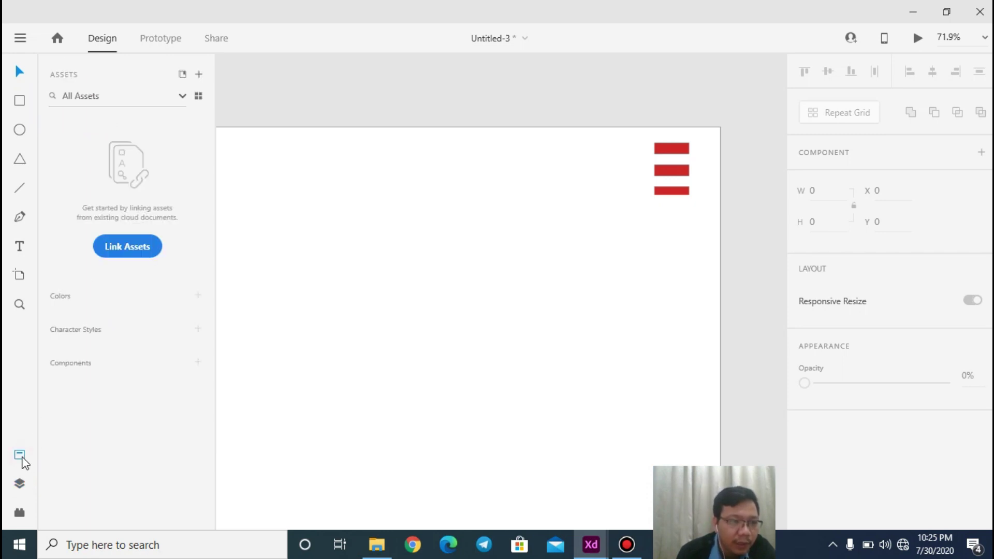
left_click(20, 513)
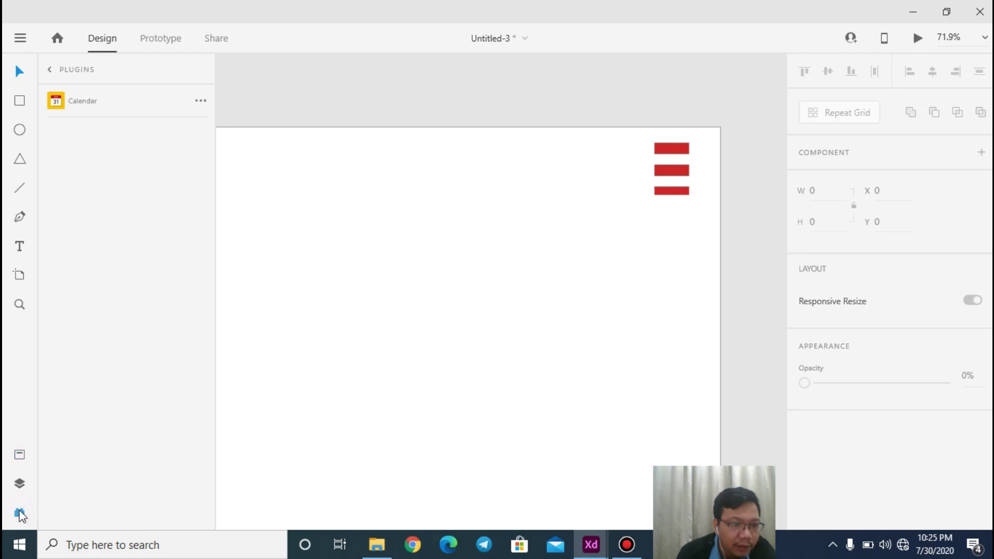
scroll(49, 418, "down", 2)
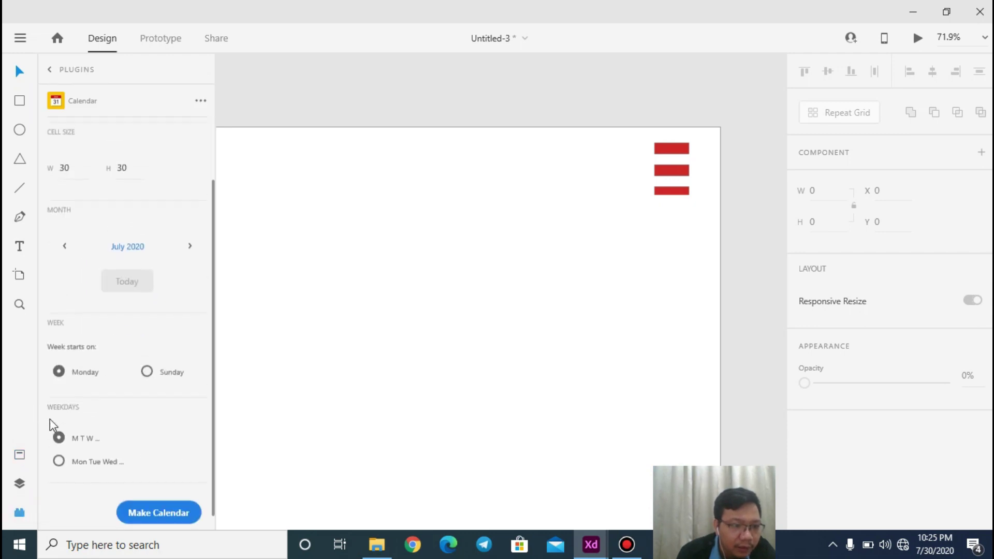
Step: List the document's artboards and open the name of the Web 1920 – 1 artboard for editing
left_click(19, 483)
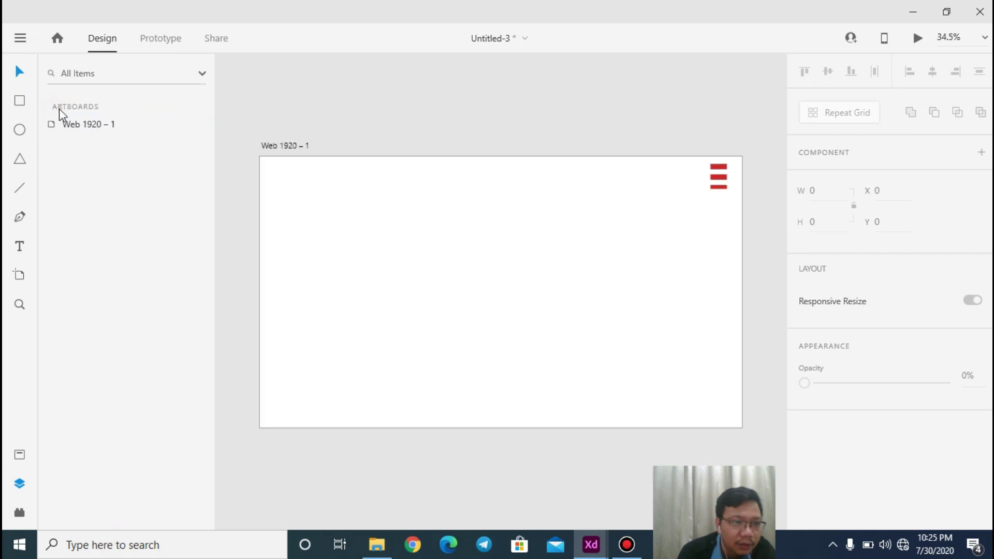
double_click(89, 125)
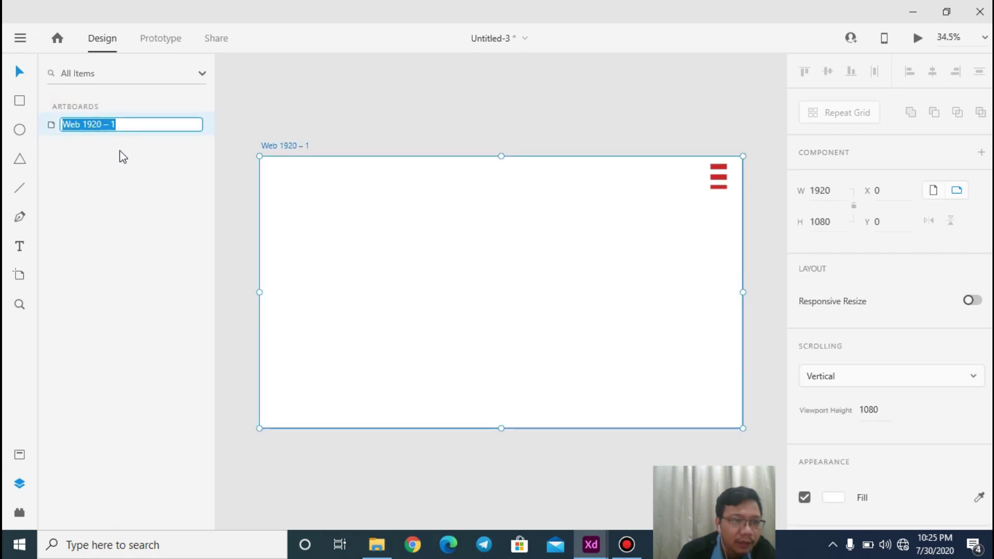
key("Return")
double_click(102, 131)
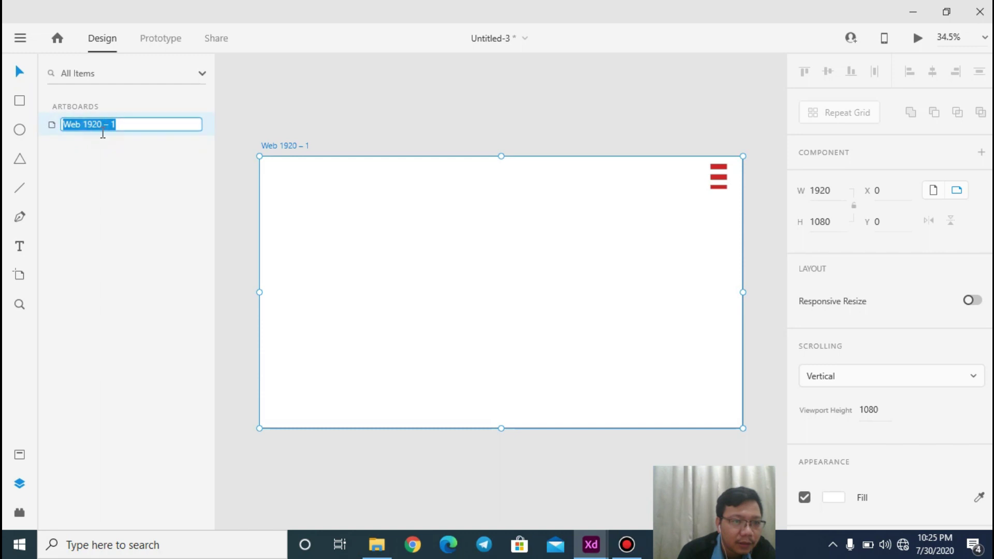
left_click(122, 170)
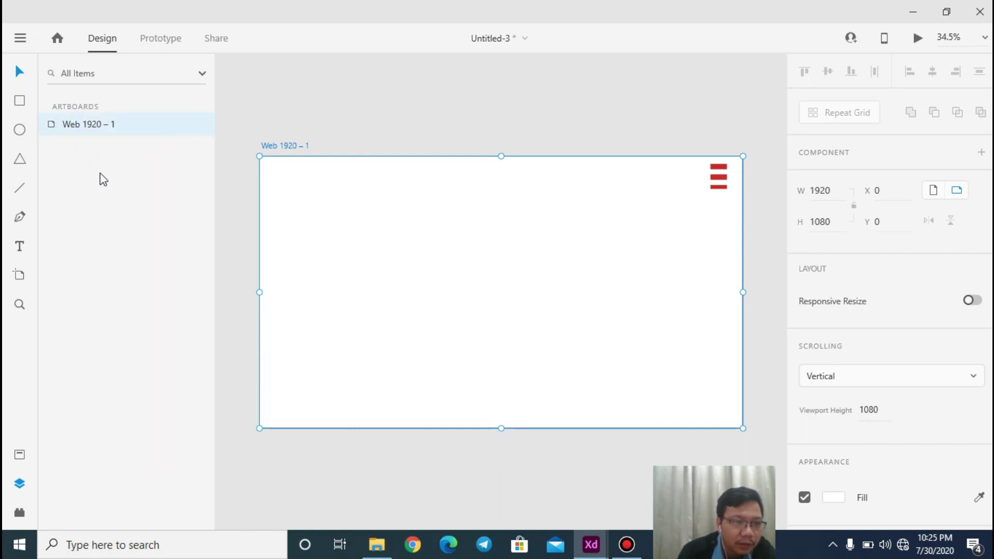
Step: Review the Calendar plugin's options and the layers of the Web 1920 – 1 artboard, and select its repeat grid
left_click(417, 340)
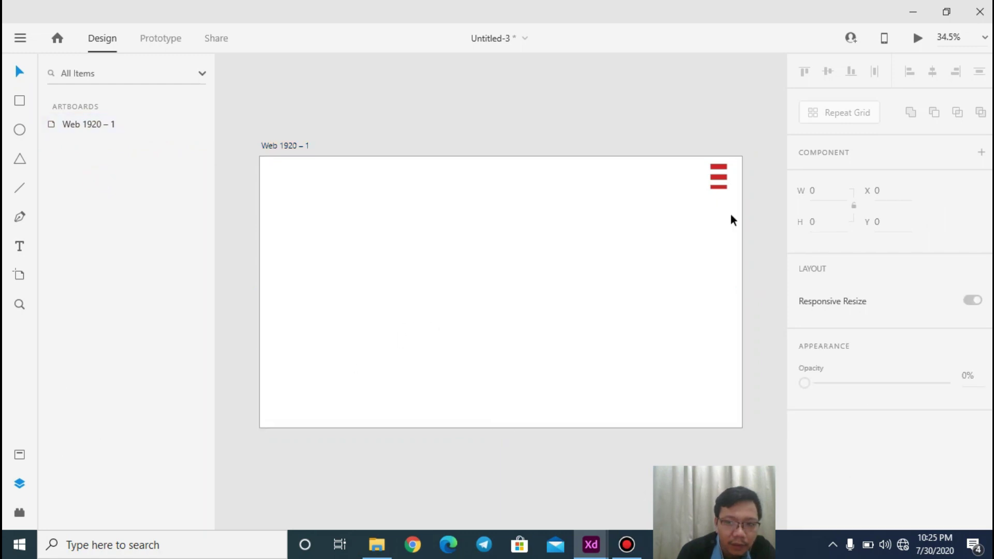
left_click(20, 512)
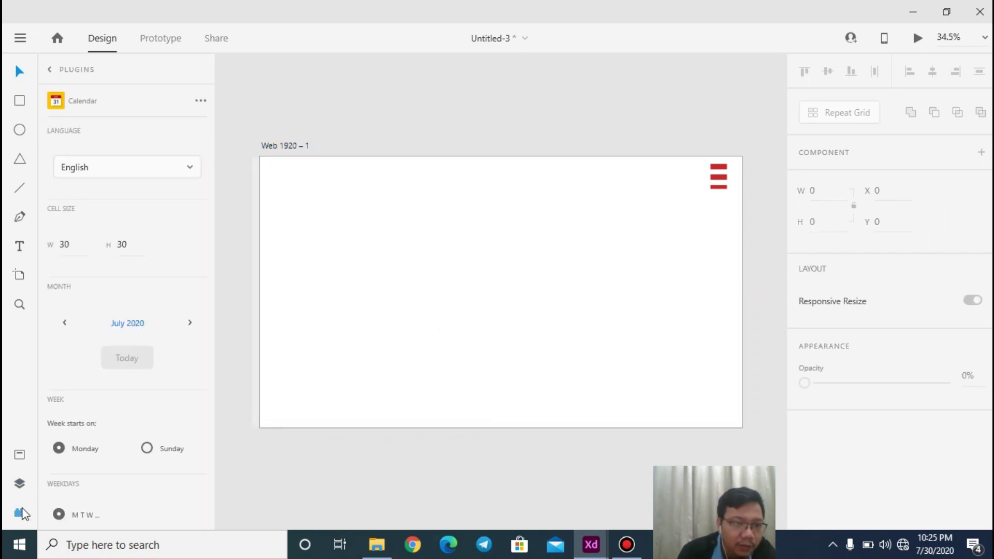
left_click(19, 484)
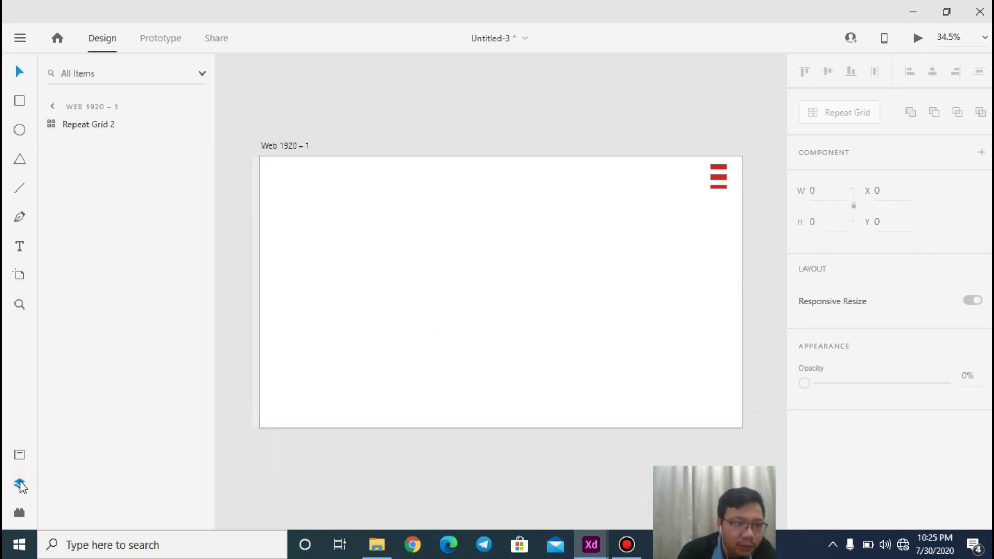
left_click(199, 77)
left_click(200, 73)
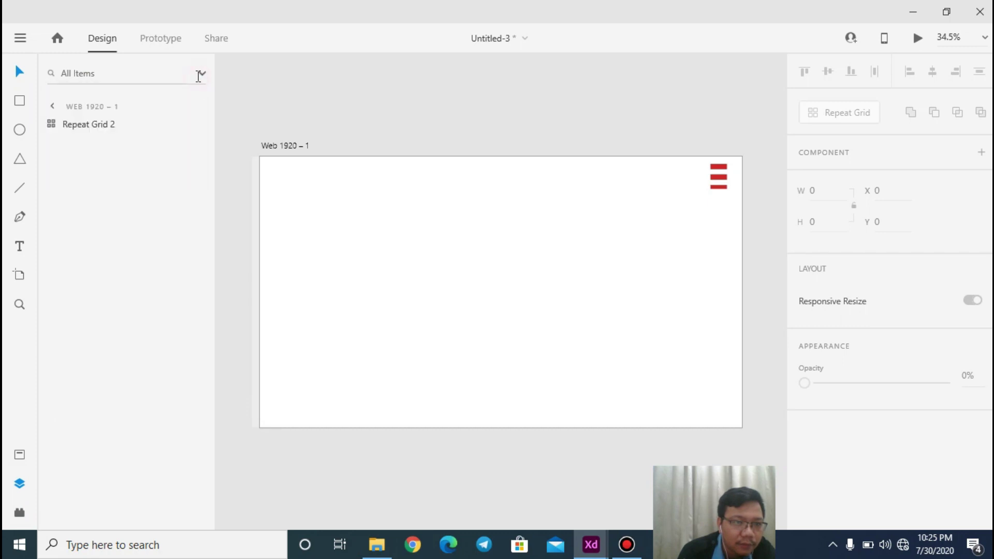
left_click(102, 126)
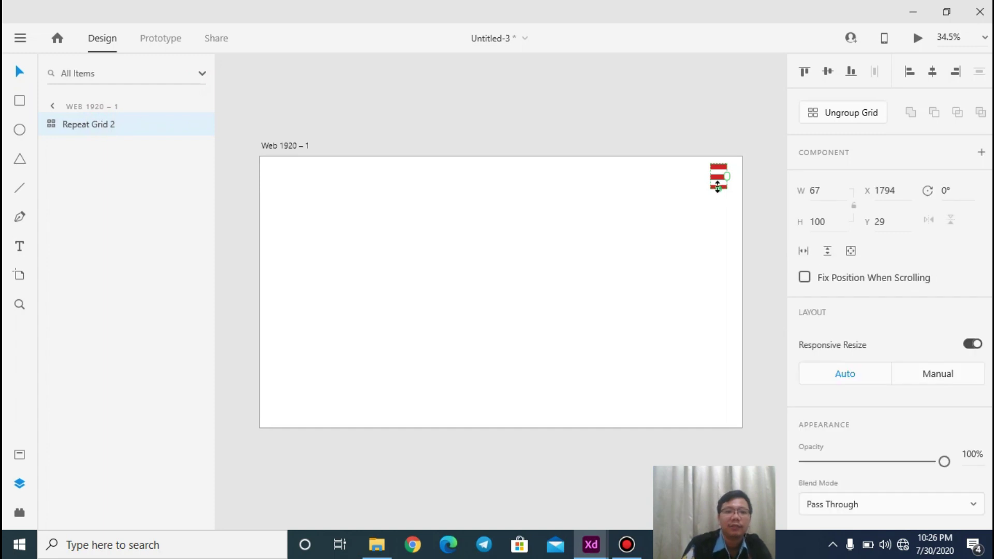
Step: Draw an ellipse about 69 × 115 on the Web 1920 – 1 artboard at about X 186, Y 129
left_click(327, 290)
left_click(23, 124)
left_click_drag(328, 189, 346, 218)
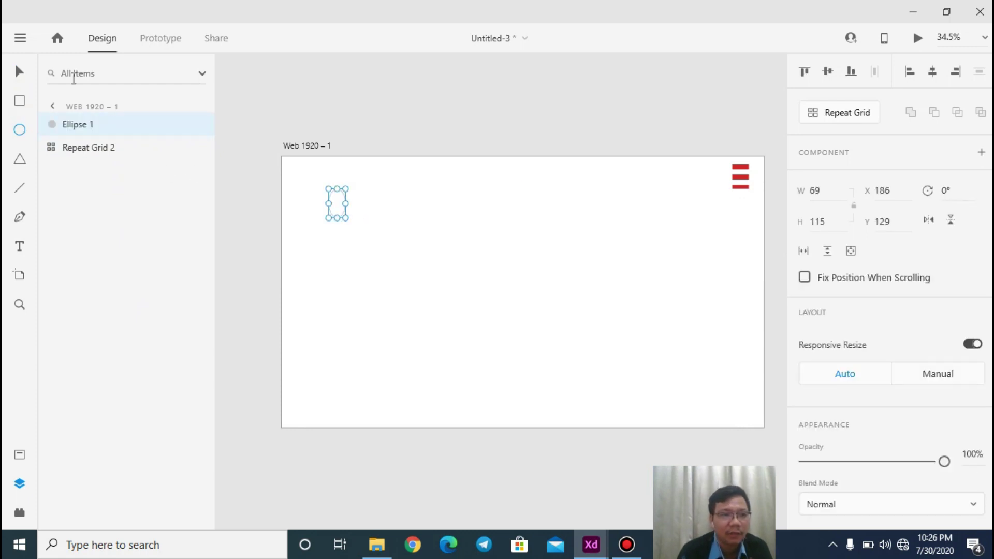
left_click(21, 77)
left_click(321, 259)
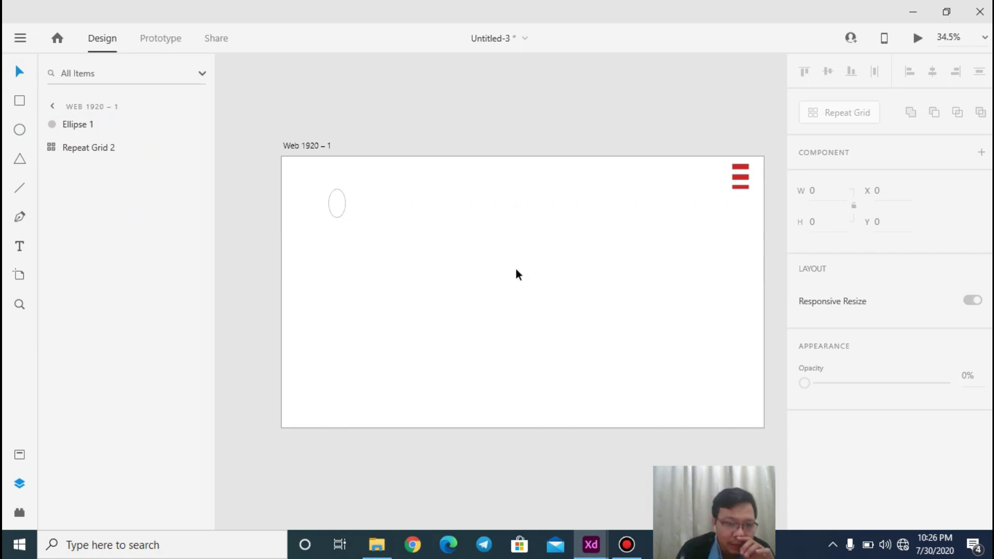
Step: Duplicate the Web 1920 – 1 artboard with its contents and leave the copy deselected
scroll(516, 268, "right", 5)
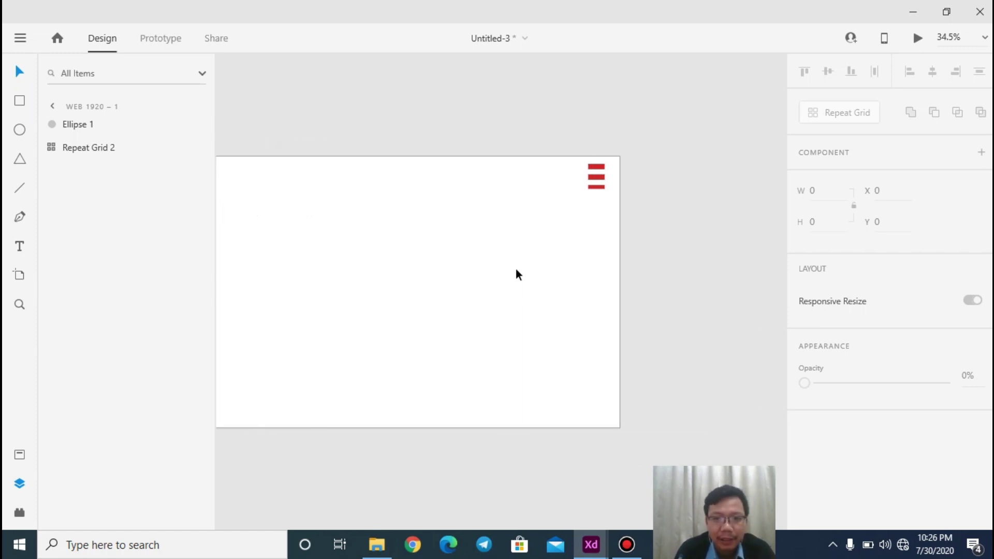
scroll(516, 269, "right", 2)
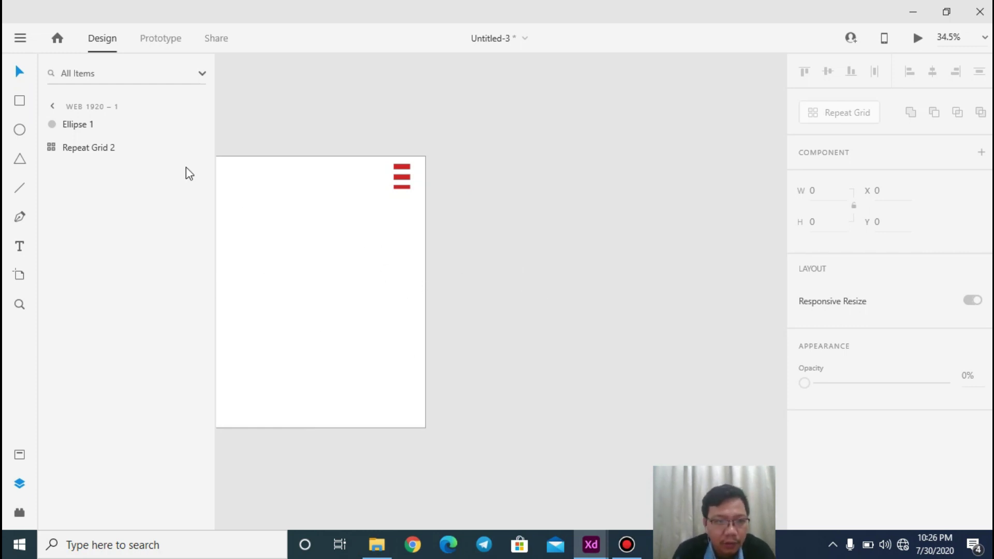
left_click(20, 277)
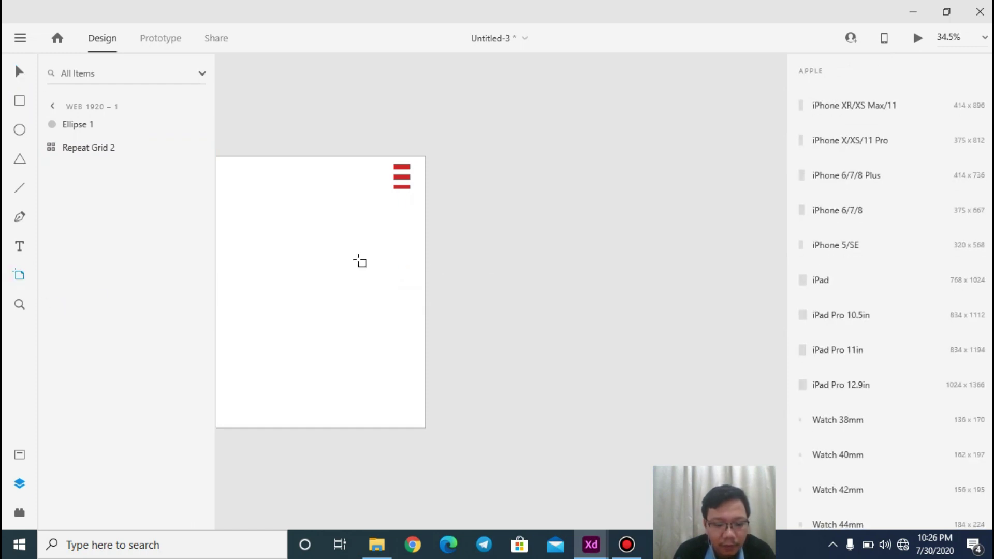
left_click(10, 71)
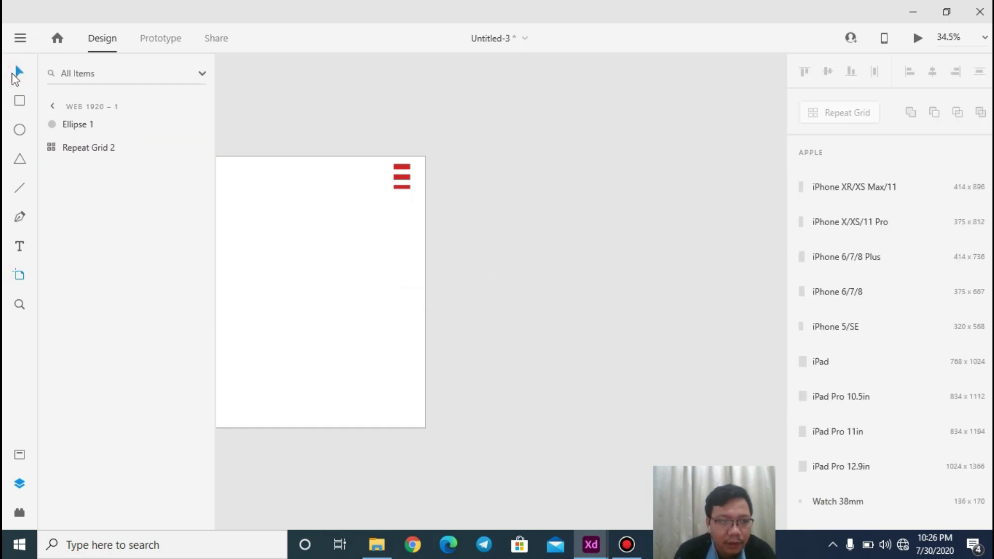
left_click(425, 244)
key("ctrl+d")
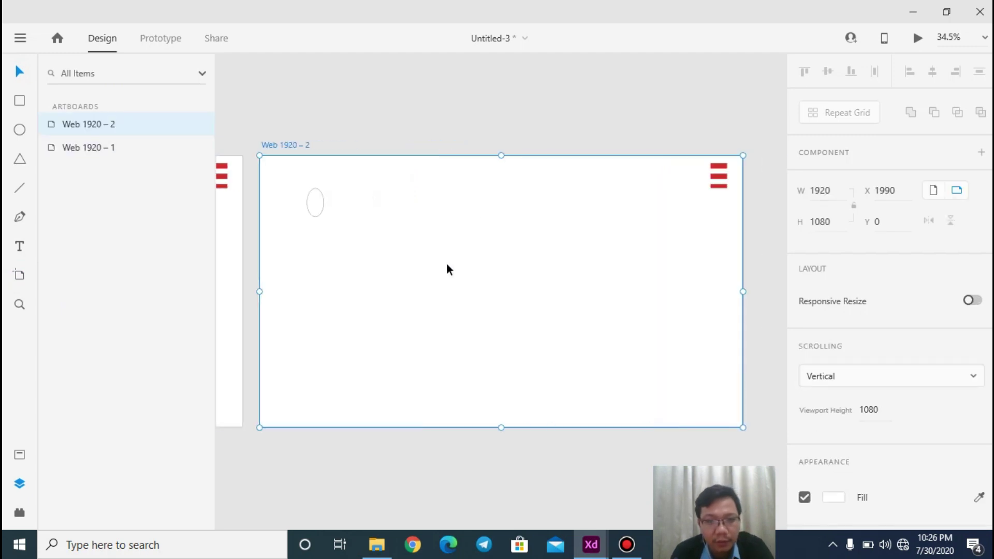
left_click_drag(455, 203, 551, 209)
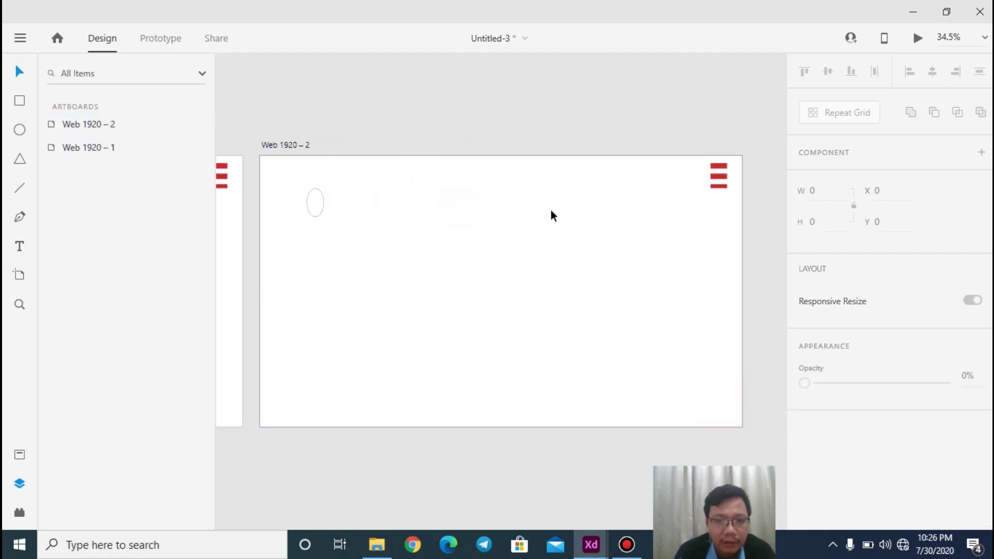
left_click(472, 154)
left_click(306, 137)
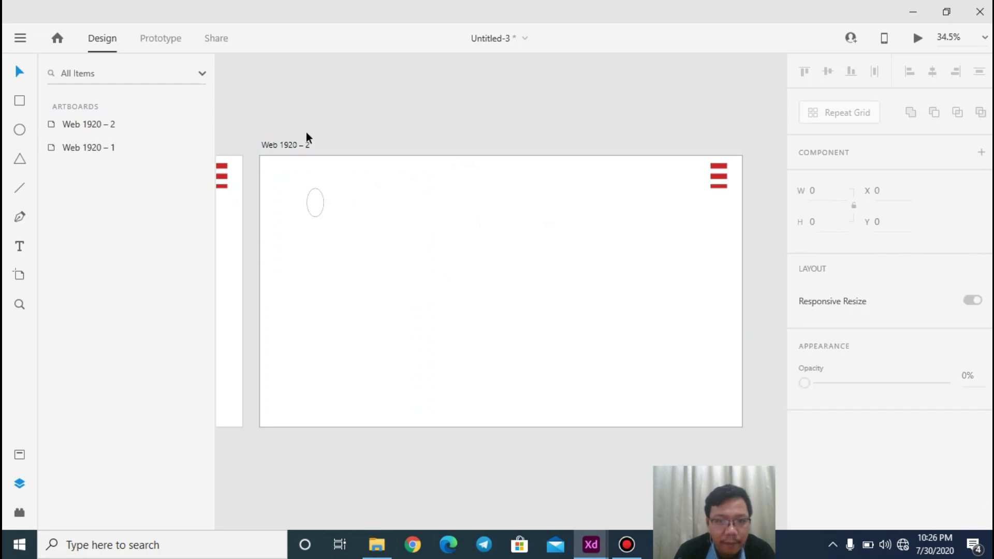
Step: Rename the original Web 1920 – 1 artboard as Home
scroll(474, 423, "left", 10)
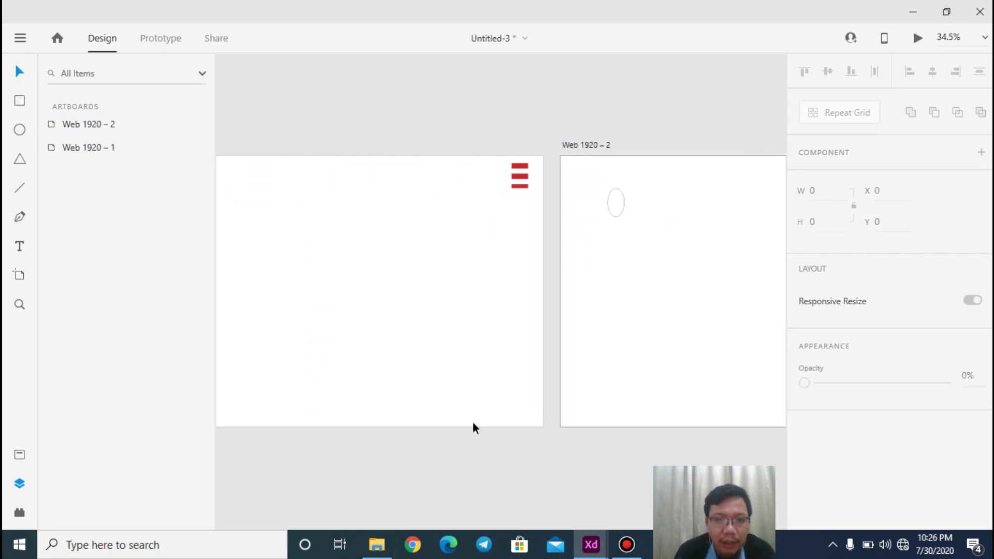
scroll(473, 427, "left", 5)
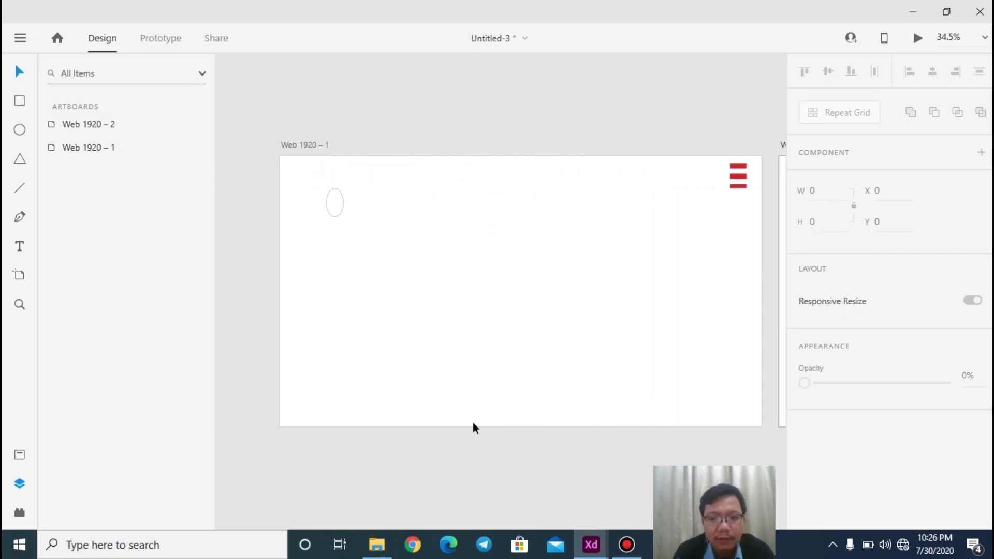
left_click(320, 144)
double_click(333, 144)
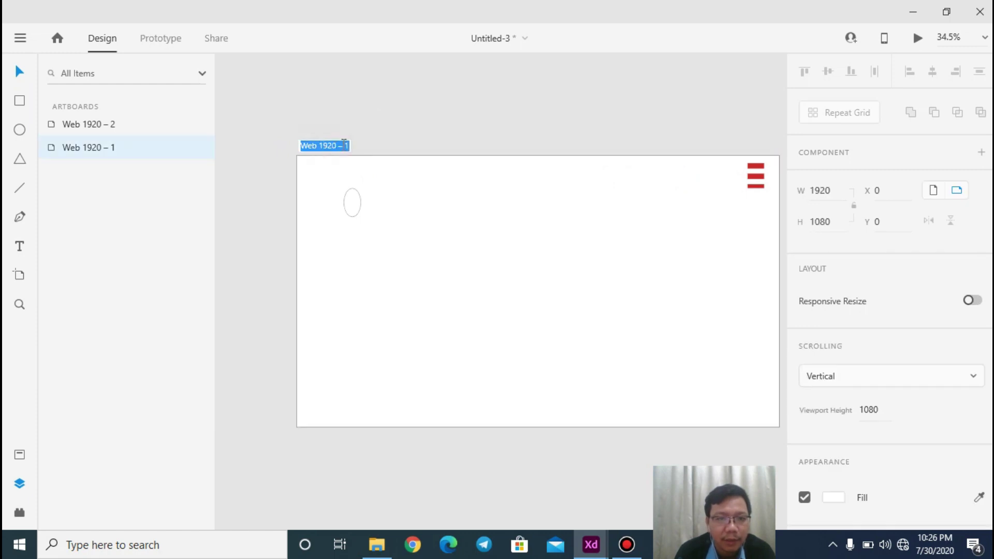
type("HOm")
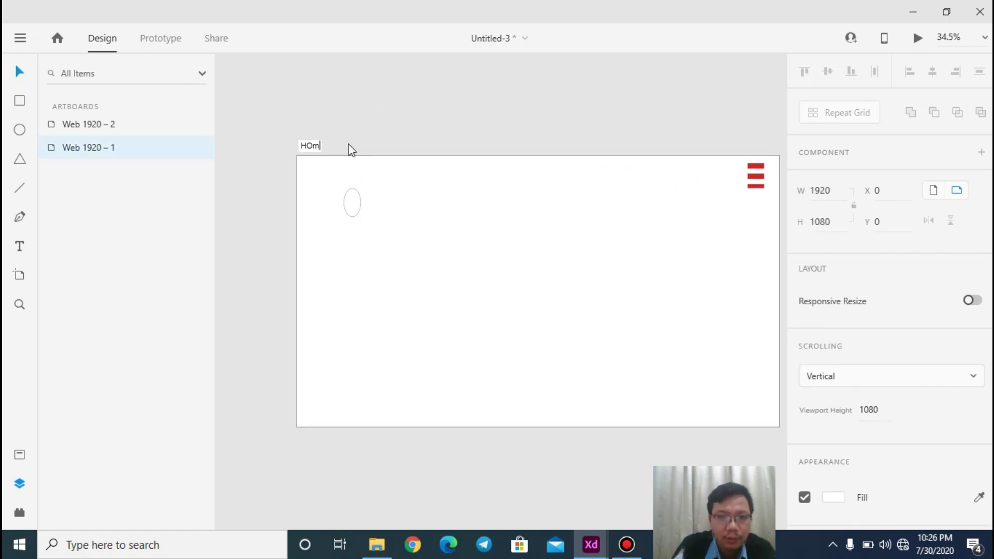
type("me")
key("Return")
Step: Rename the duplicated Web 1920 – 2 artboard as Profile
scroll(516, 146, "right", 5)
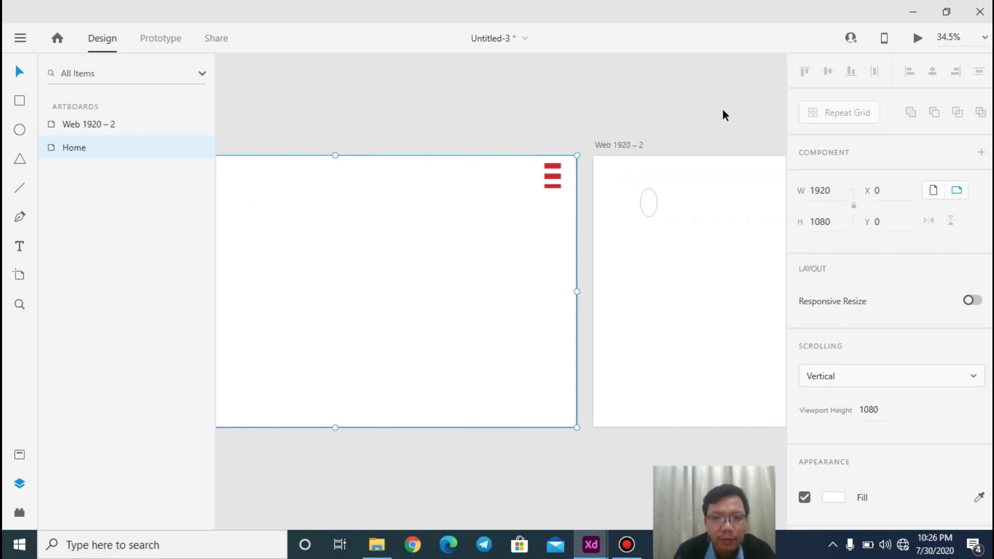
left_click(579, 146)
double_click(579, 145)
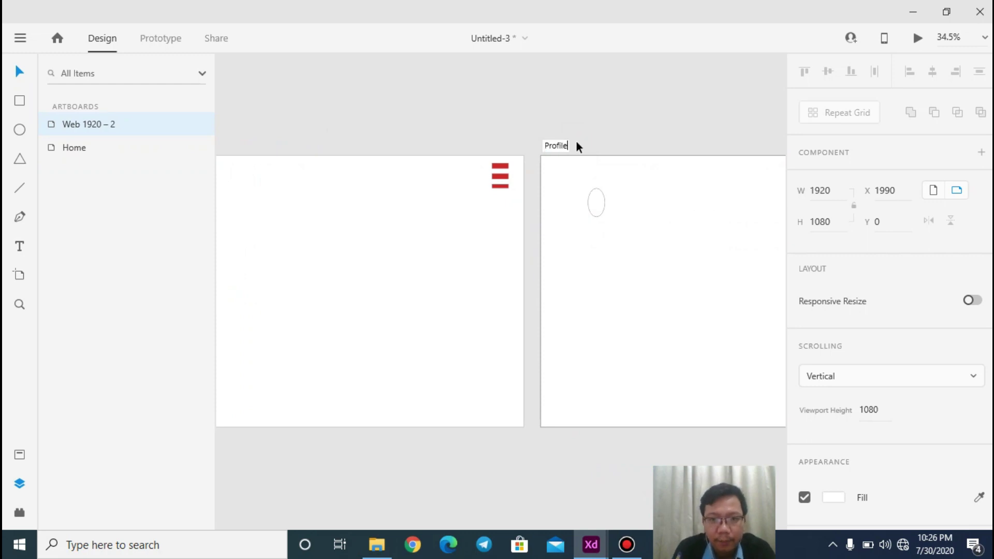
key("Return")
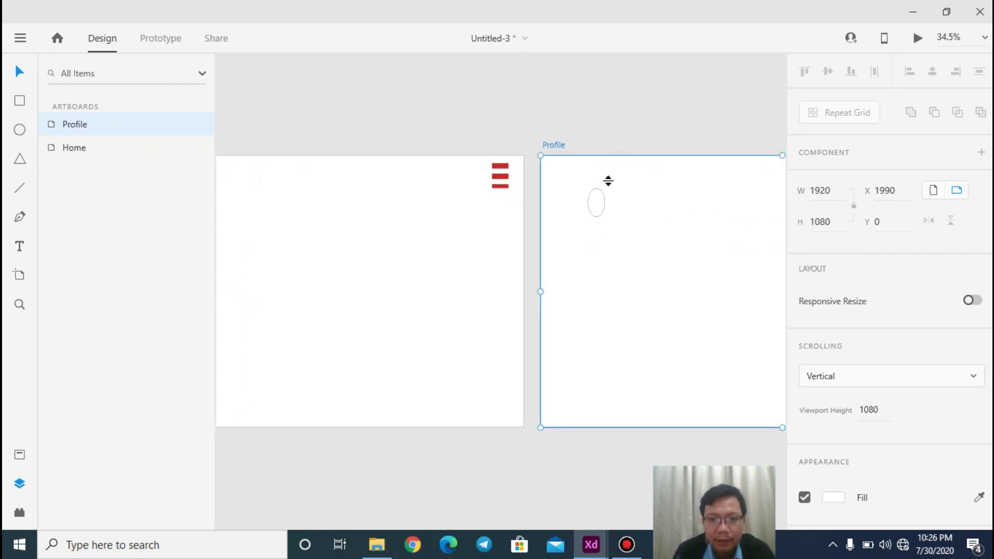
Step: Delete the copied ellipse from the Profile artboard
left_click(599, 213)
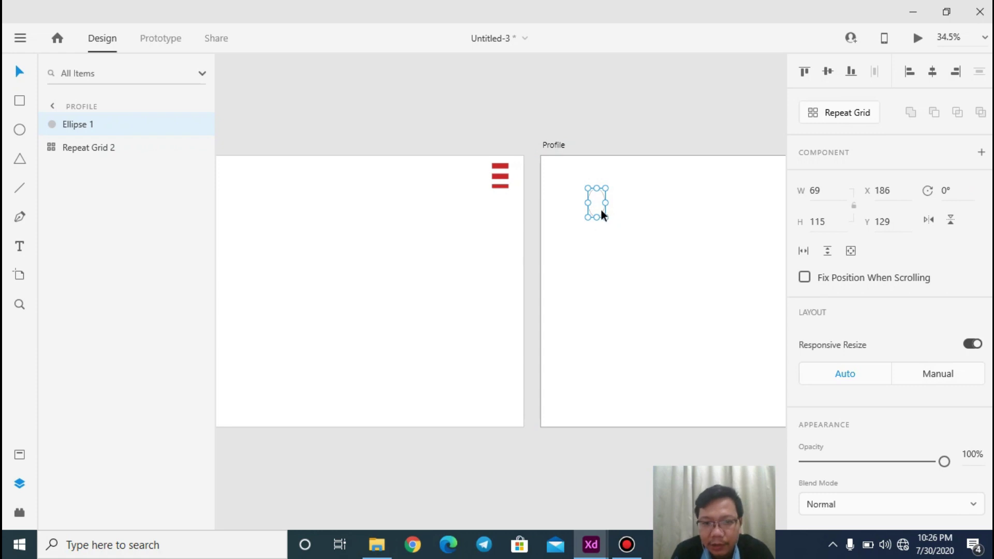
left_click_drag(605, 216, 579, 193)
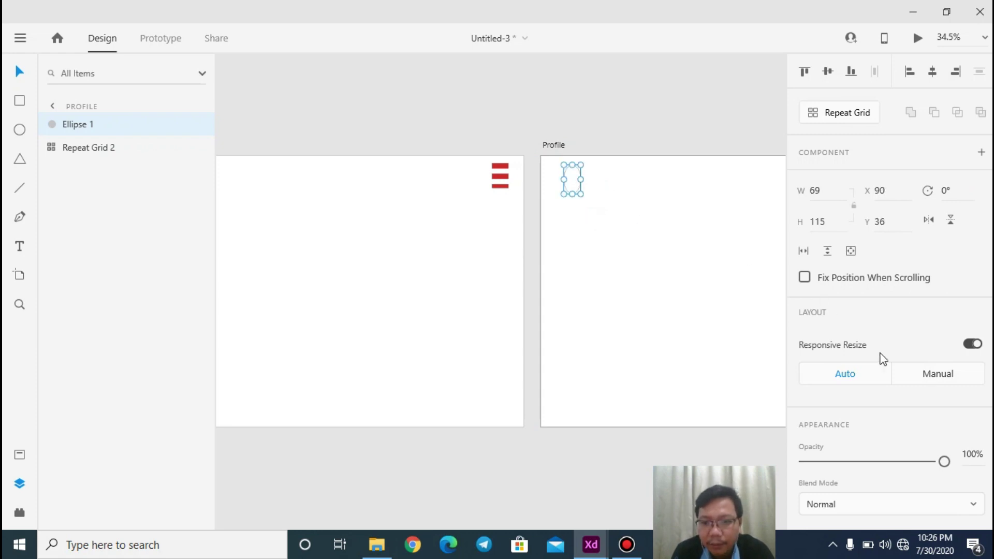
scroll(875, 417, "down", 2)
key("Delete")
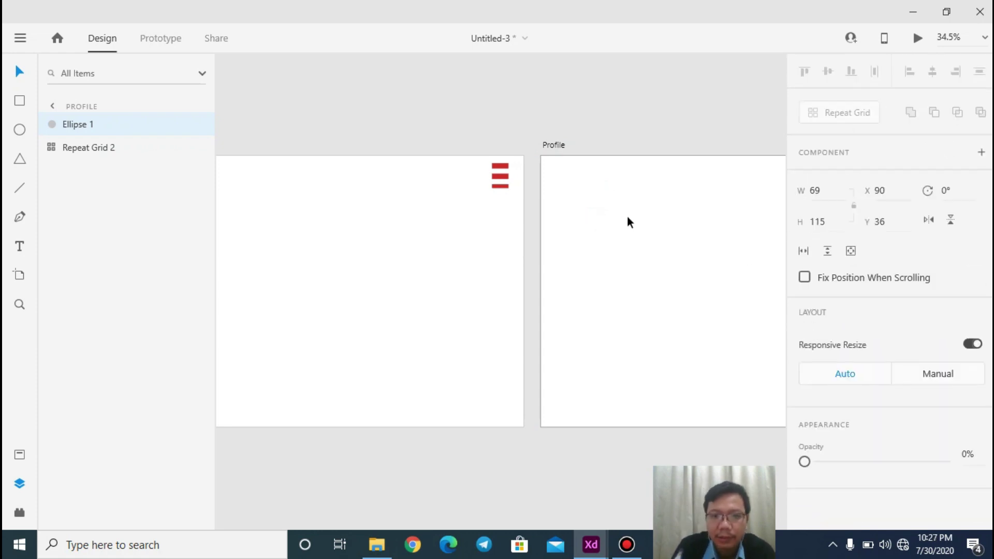
Step: Draw a circle about 93 wide near the Profile artboard's upper-left corner and fill it with blue #5E8BCF
left_click(23, 130)
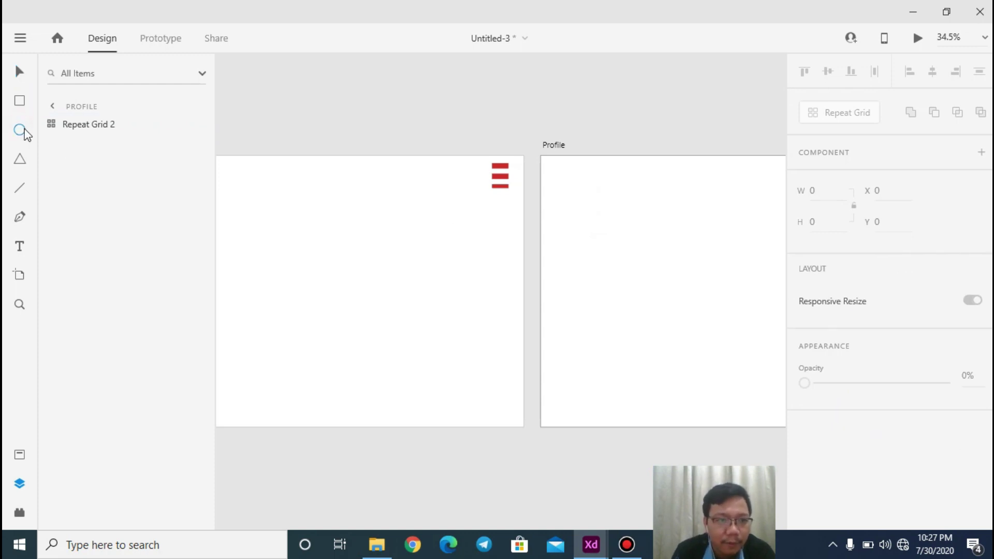
left_click_drag(557, 170, 586, 198)
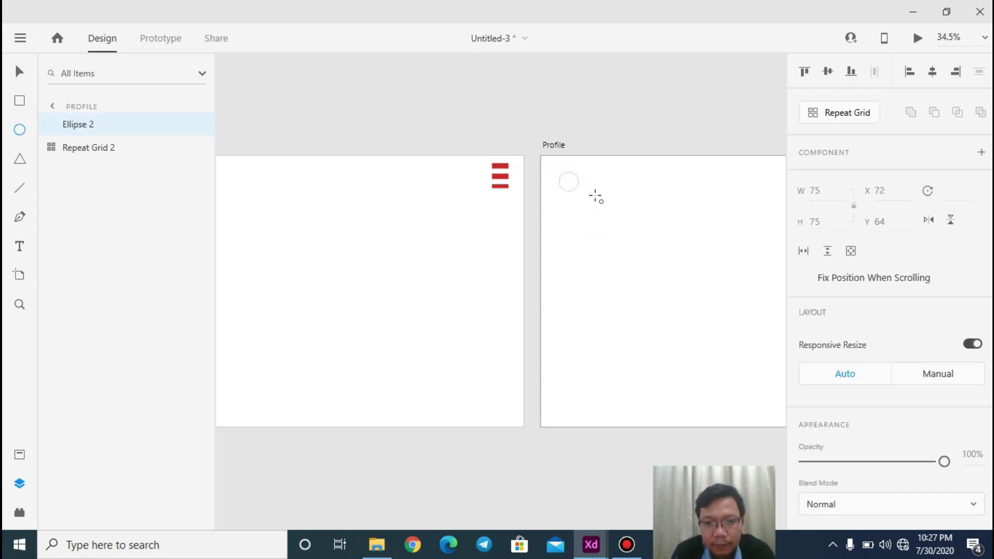
scroll(868, 355, "down", 5)
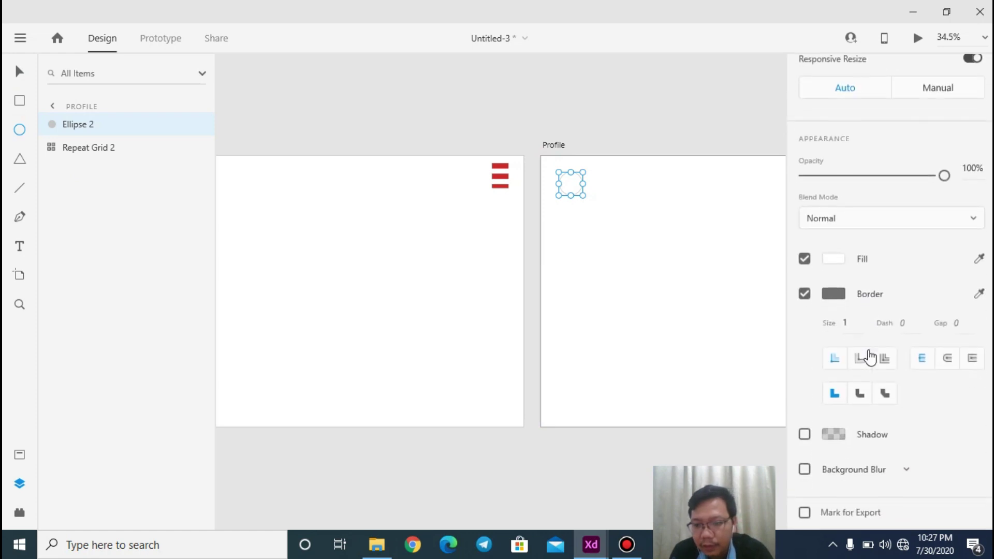
left_click(831, 259)
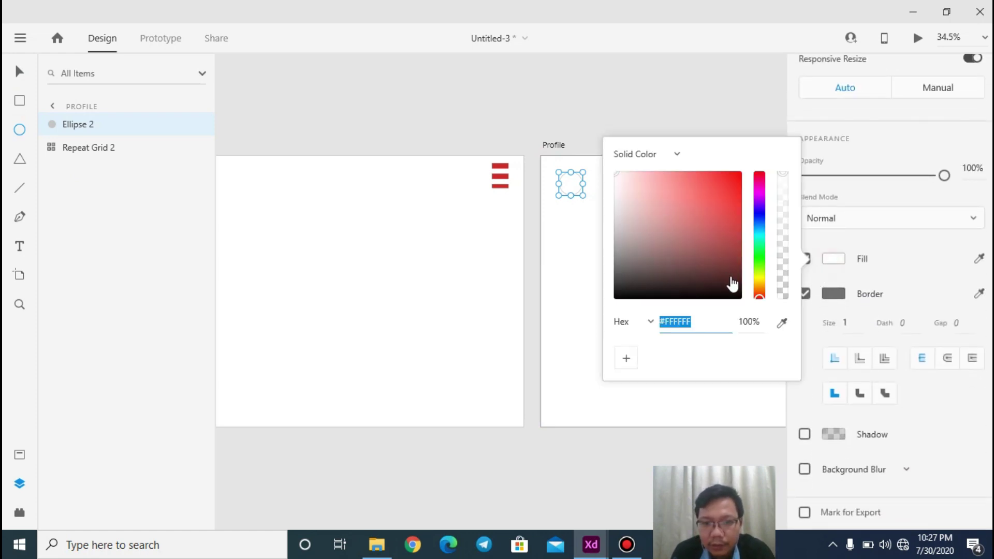
left_click_drag(759, 233, 760, 222)
left_click(684, 196)
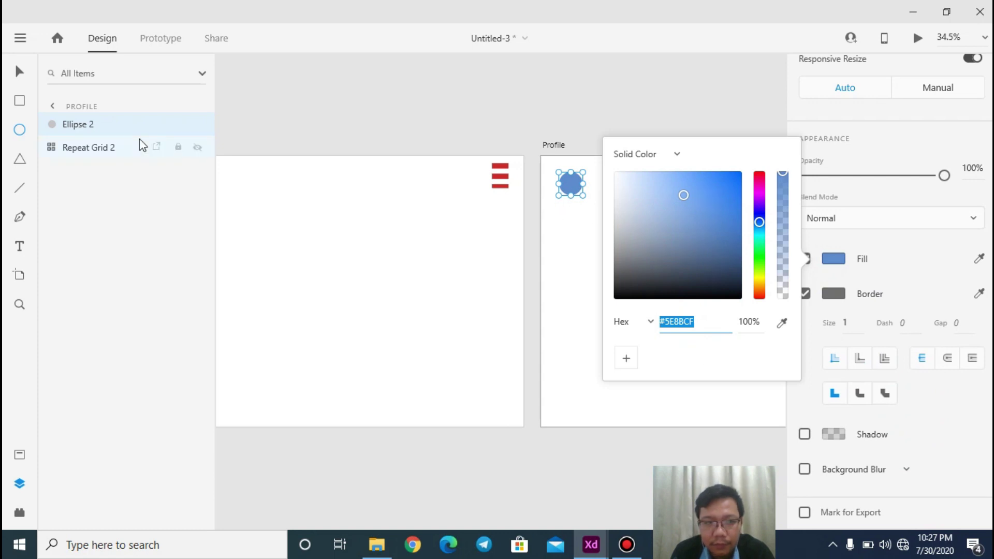
Step: Move the blue circle on the Profile artboard slightly upward to about X 72, Y 49, and deselect it
left_click(19, 71)
left_click(369, 113)
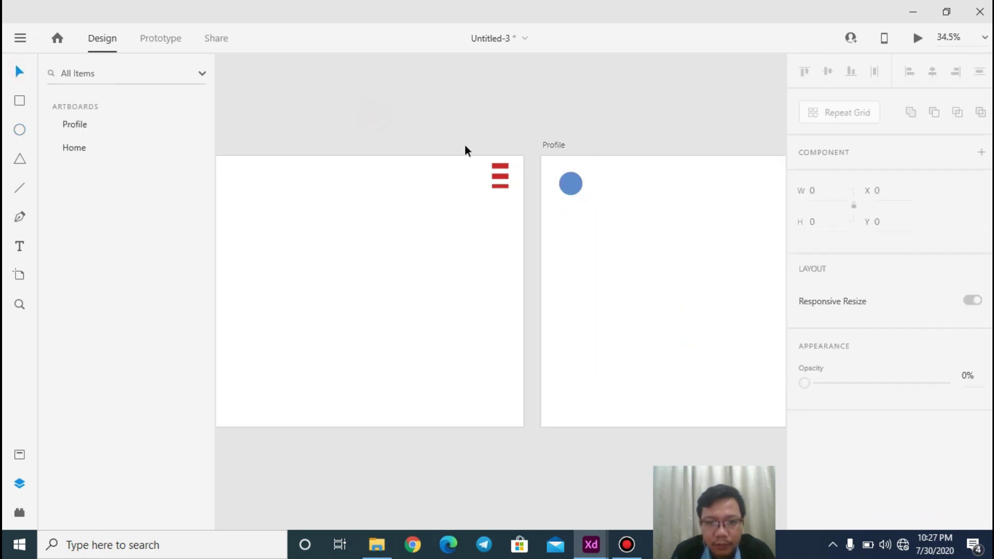
left_click(570, 189)
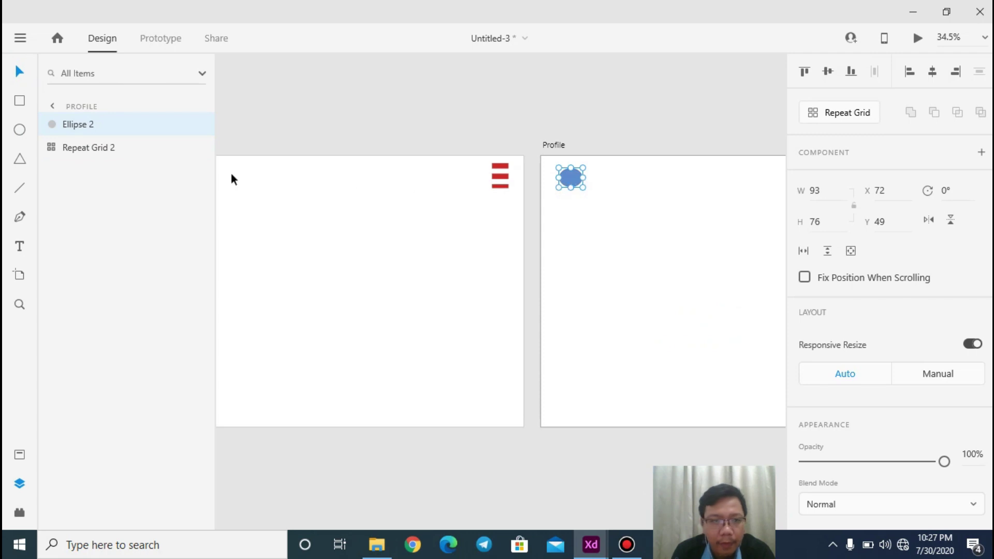
left_click(237, 110)
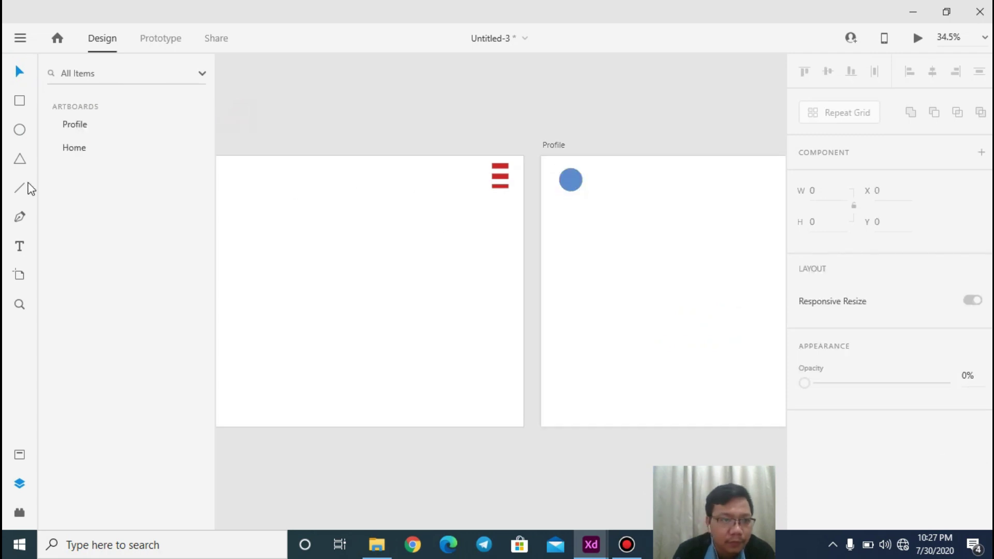
Step: Add the text "Home" to the Home artboard at about X 1186, Y 339
left_click(20, 246)
left_click(340, 238)
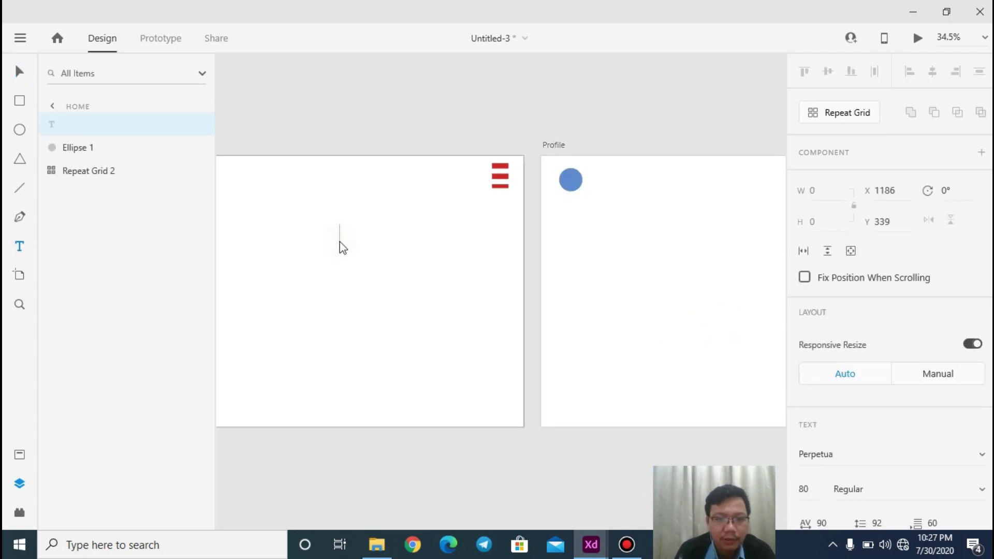
type("HOme")
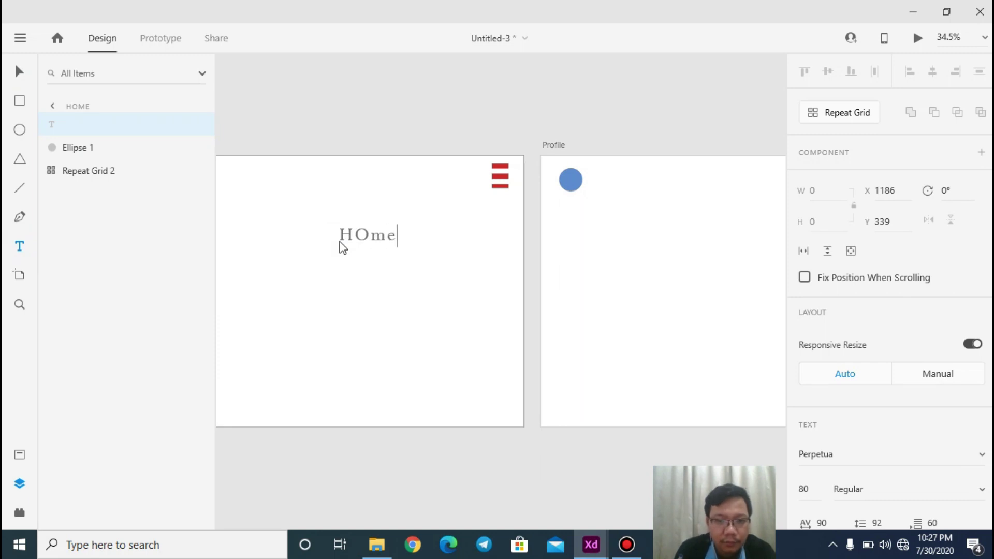
key("BackSpace")
key("BackSpace")
type("ome")
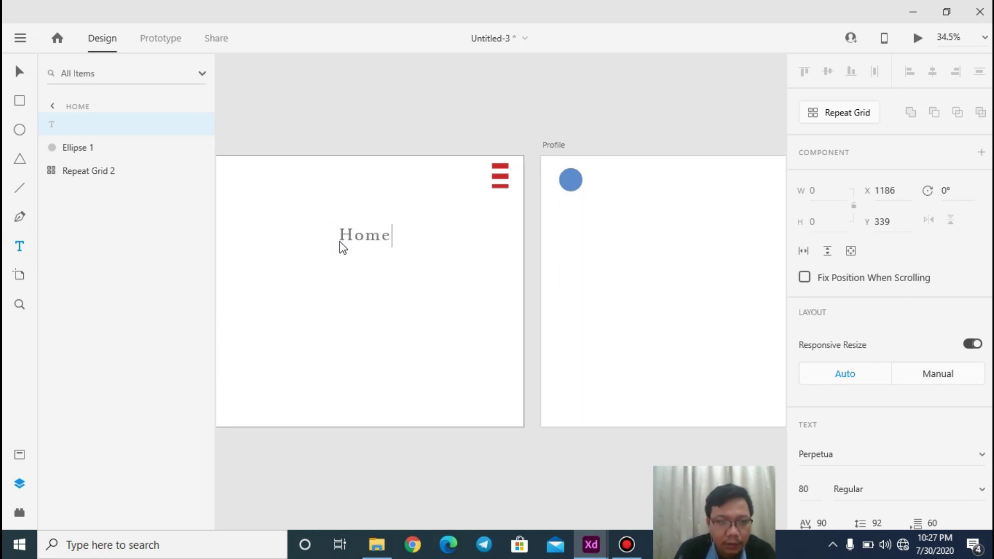
Step: Move the Home text beneath the red menu icon on the Home artboard, at about X 1693, Y 151
left_click(20, 73)
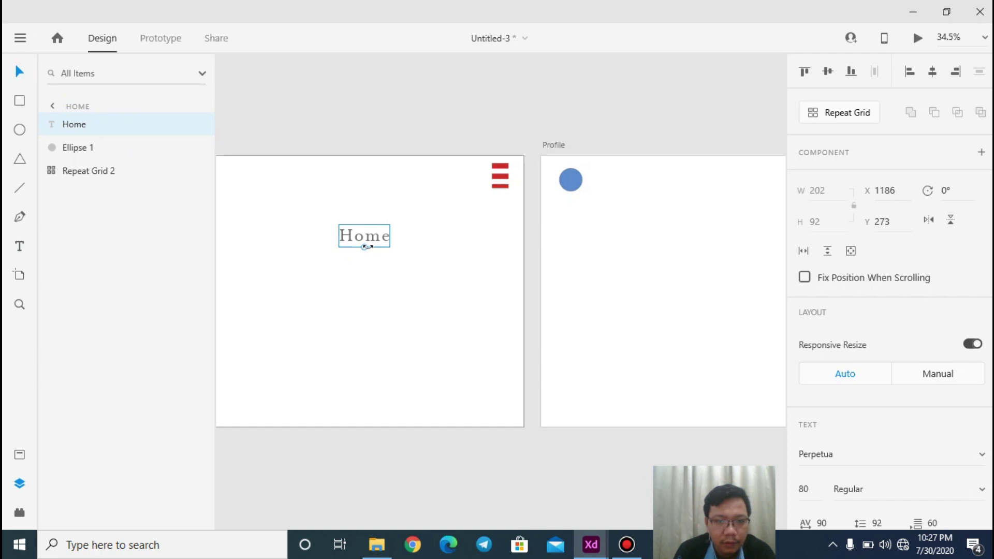
left_click_drag(372, 243, 499, 209)
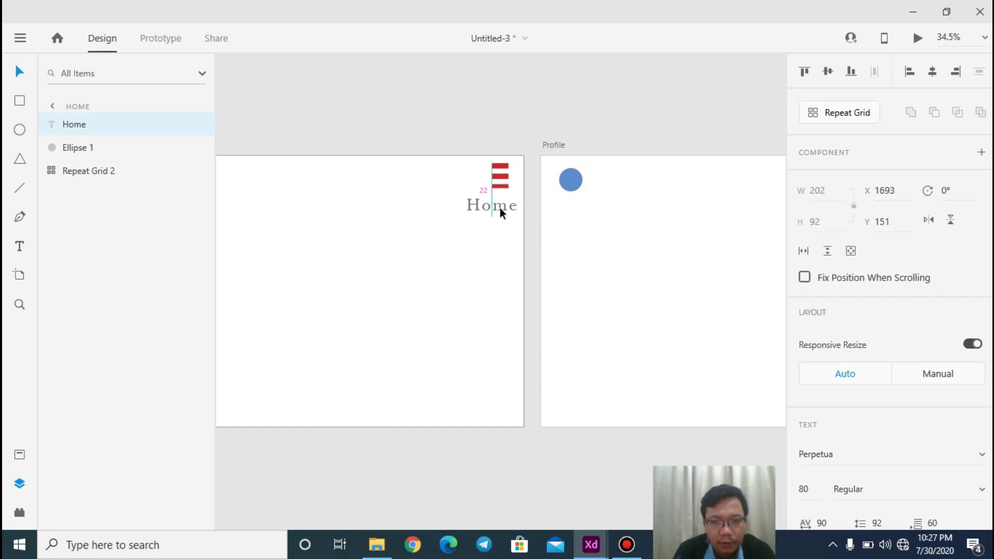
Step: Add the text "Back Home" beneath the blue circle on the Profile artboard, at about X 72, Y 172
left_click(25, 249)
left_click(561, 211)
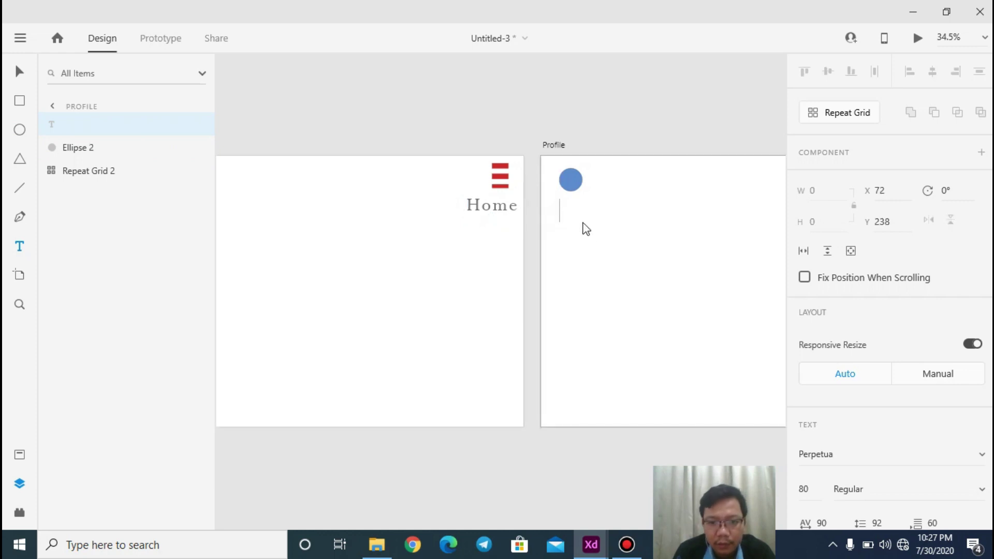
type("Back ")
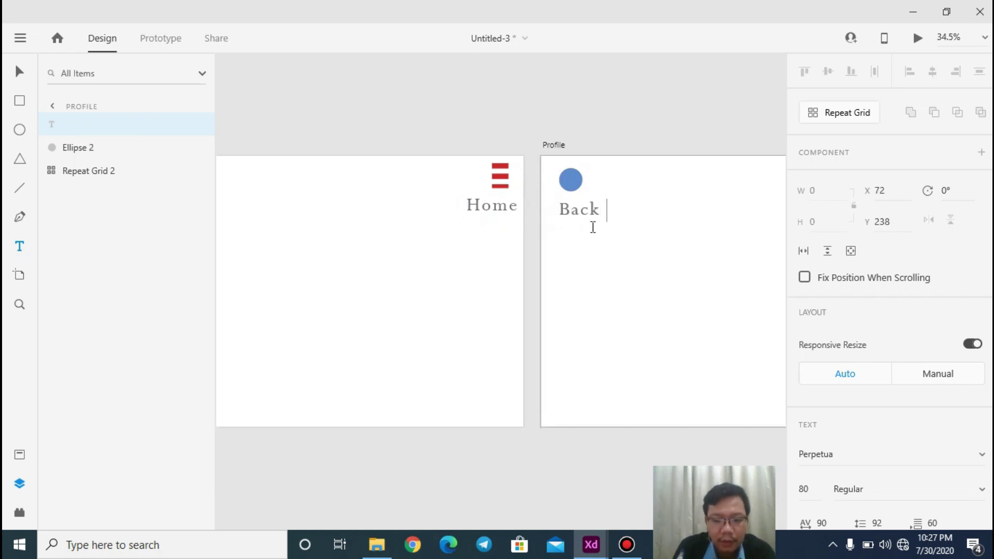
type("Home")
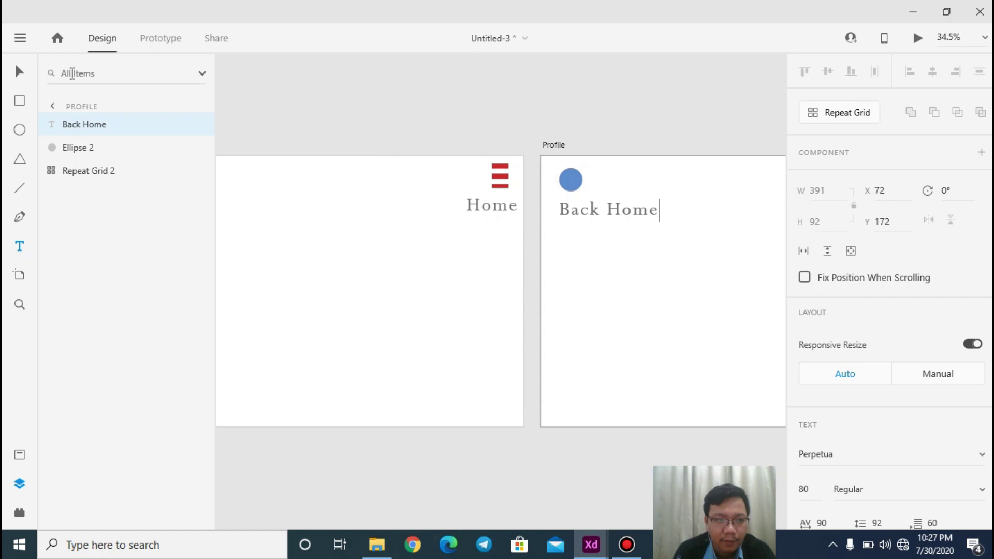
Step: Place the Back Home text just right of the blue circle and the Home text just left of the red menu icon
left_click(20, 72)
left_click_drag(603, 212, 642, 180)
left_click_drag(502, 212, 457, 178)
left_click(501, 131)
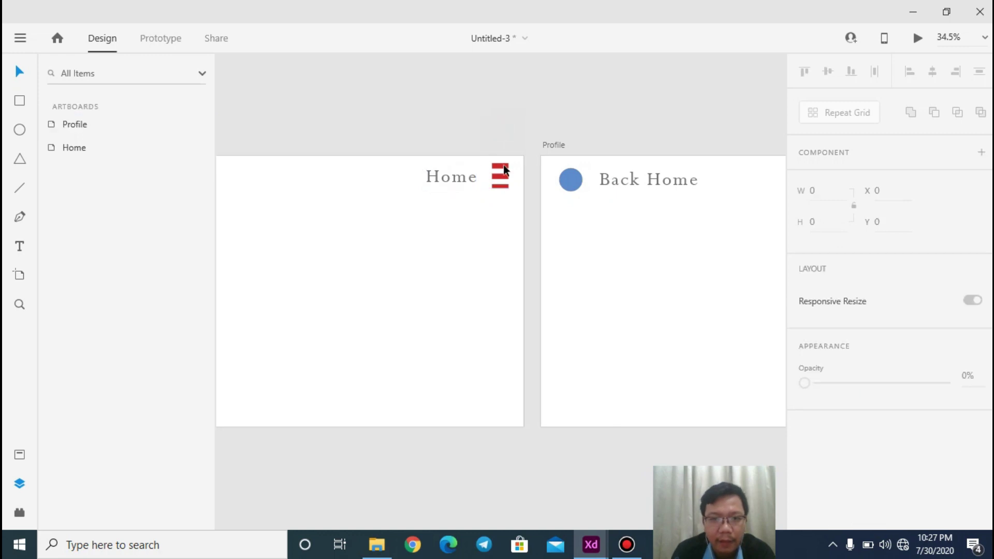
left_click(503, 181)
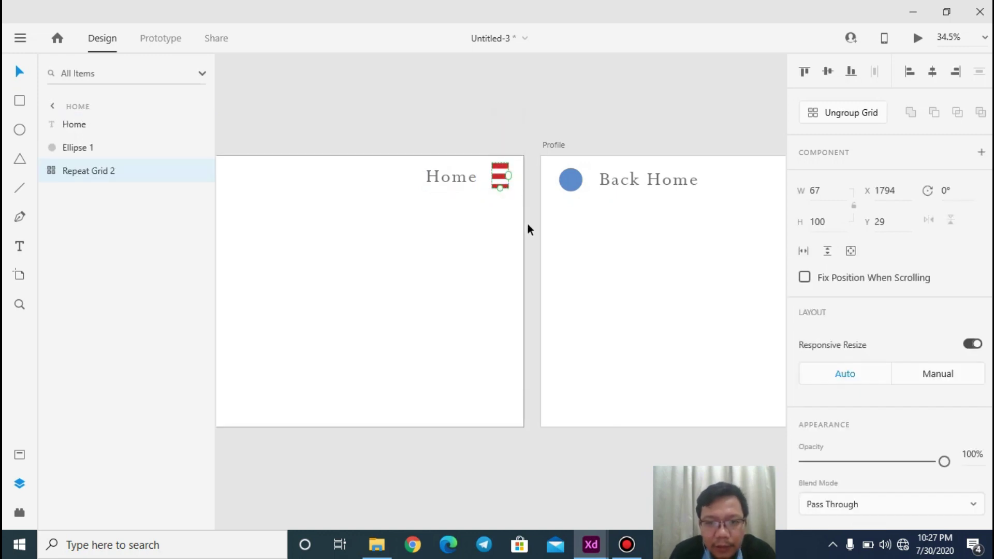
right_click(501, 175)
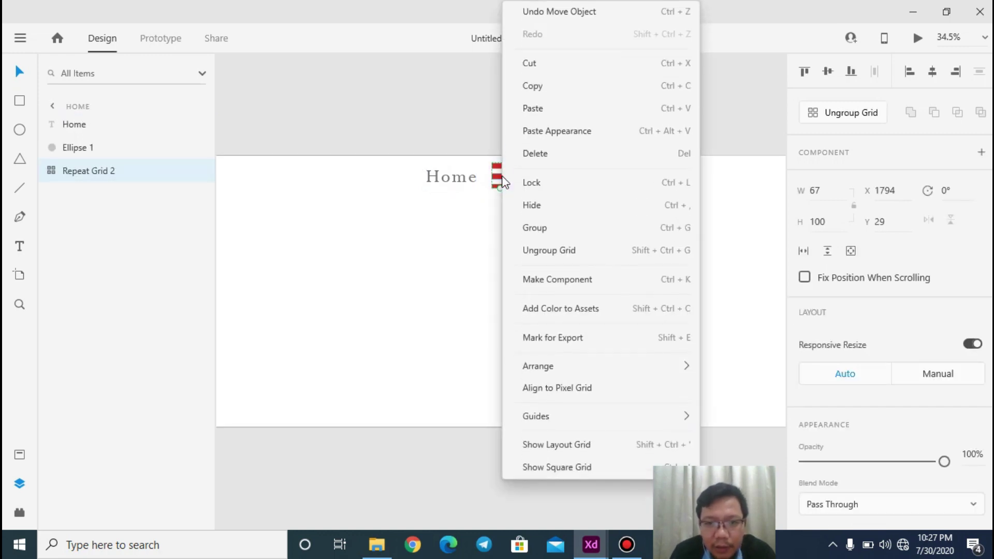
left_click(470, 120)
left_click(517, 251)
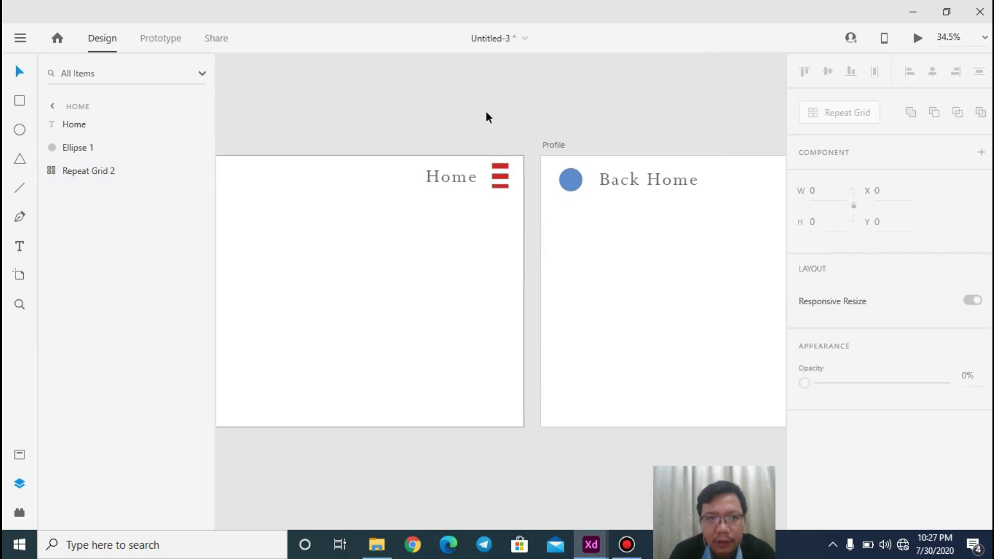
Step: In Prototype mode, link the Home artboard's red menu icon to the Profile artboard
left_click(171, 43)
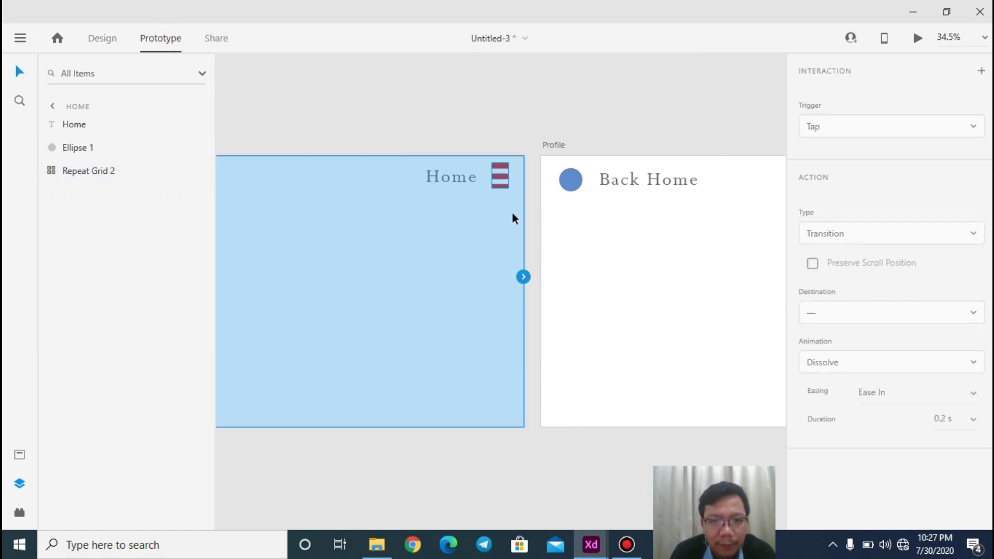
left_click(503, 174)
left_click_drag(509, 177, 565, 183)
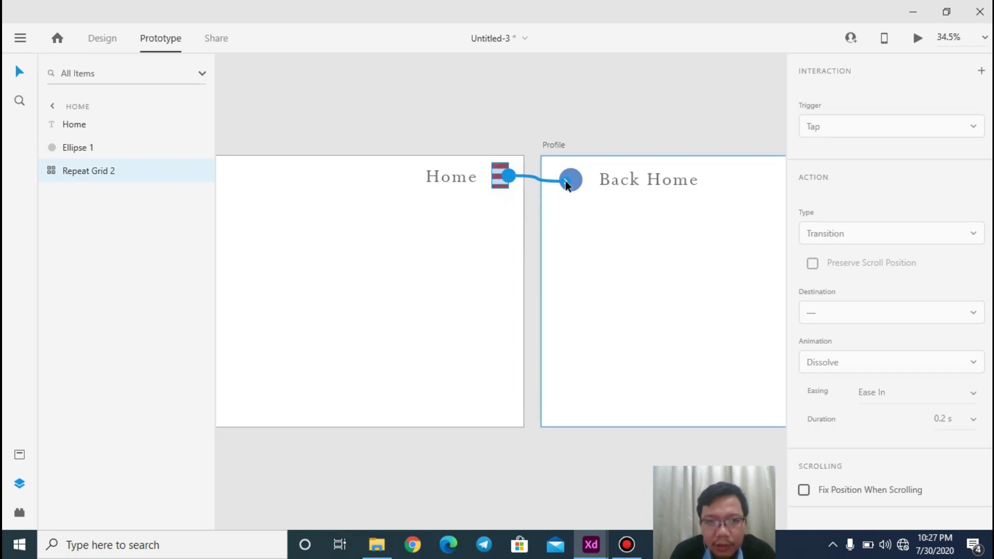
left_click_drag(565, 181, 542, 244)
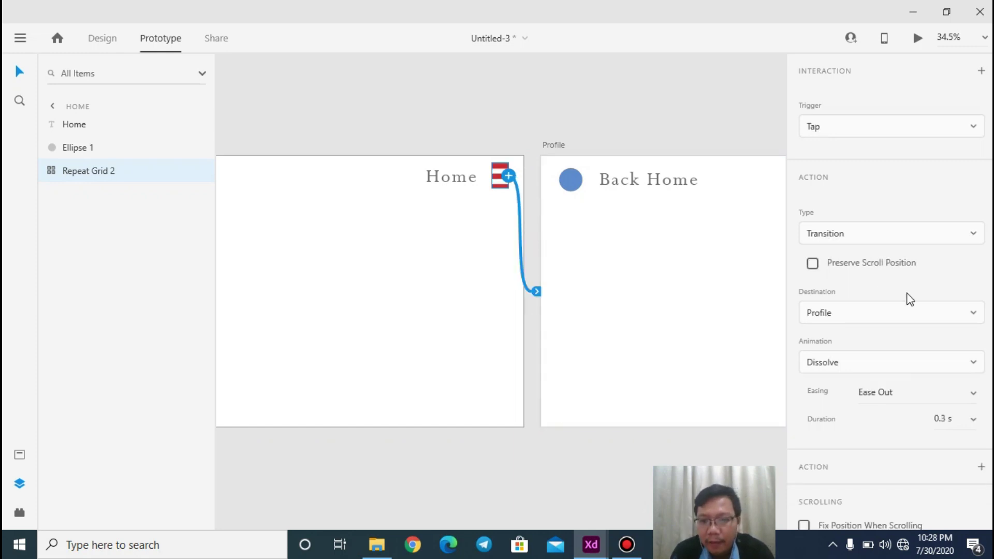
Step: Review the action types and animation options of the menu icon's interaction, keeping Transition and Dissolve
scroll(909, 294, "down", 2)
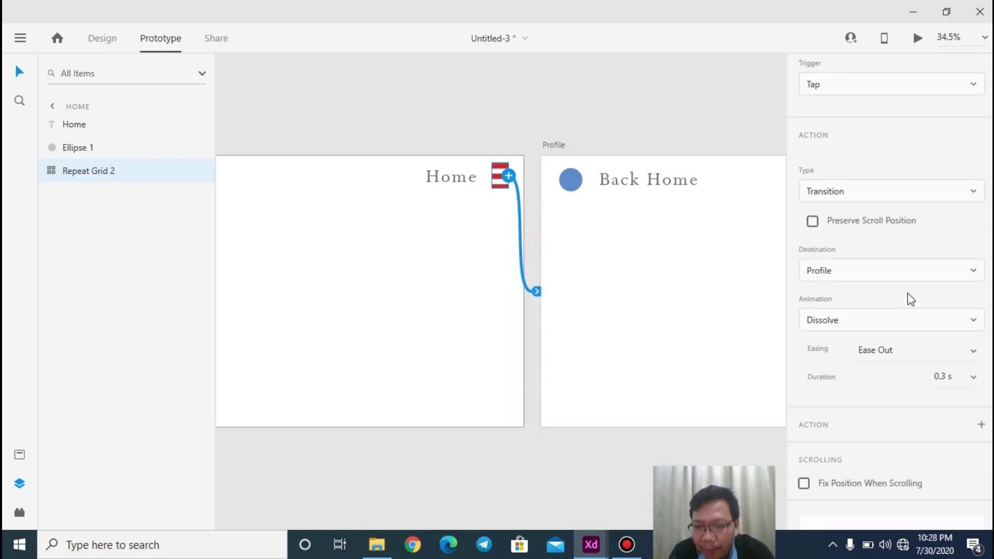
left_click(868, 203)
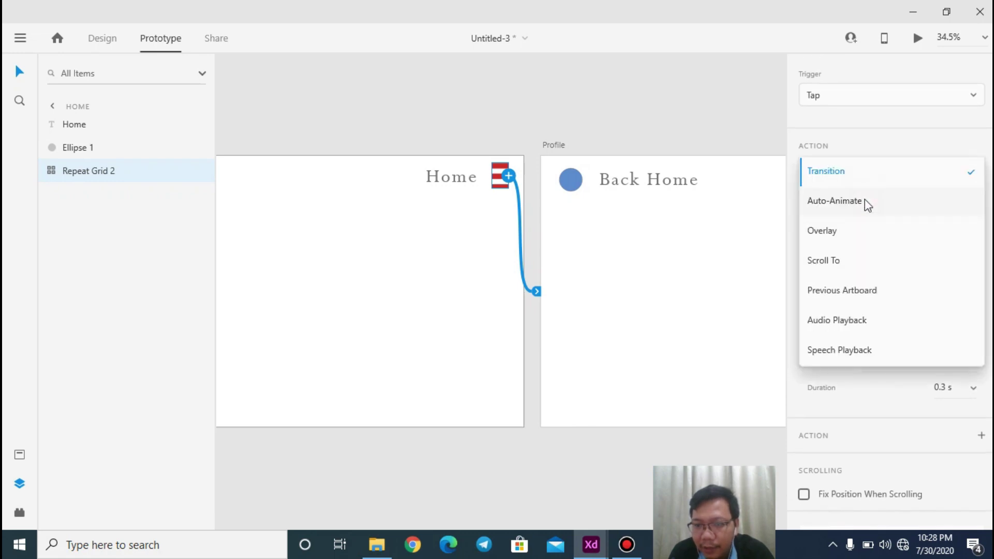
left_click(913, 175)
scroll(921, 264, "down", 3)
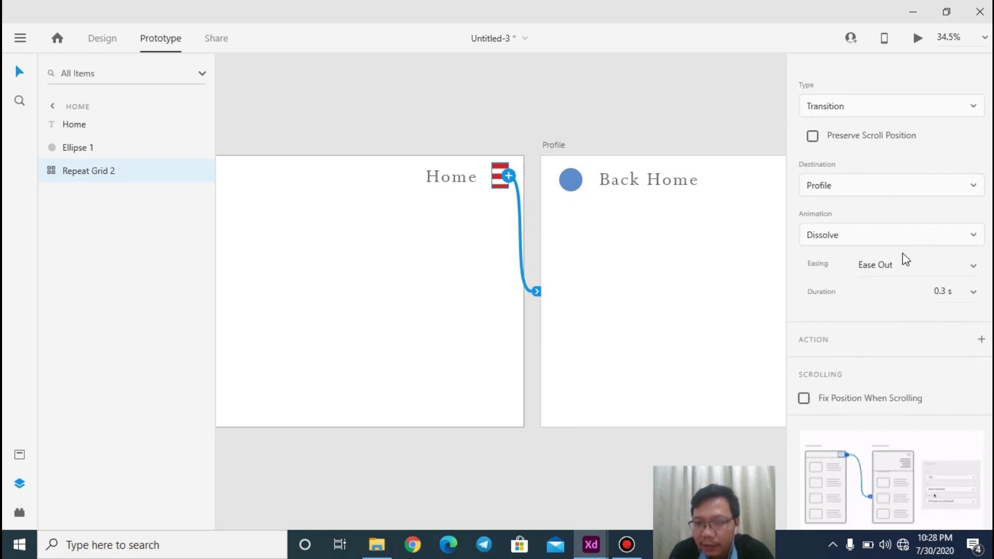
left_click(897, 240)
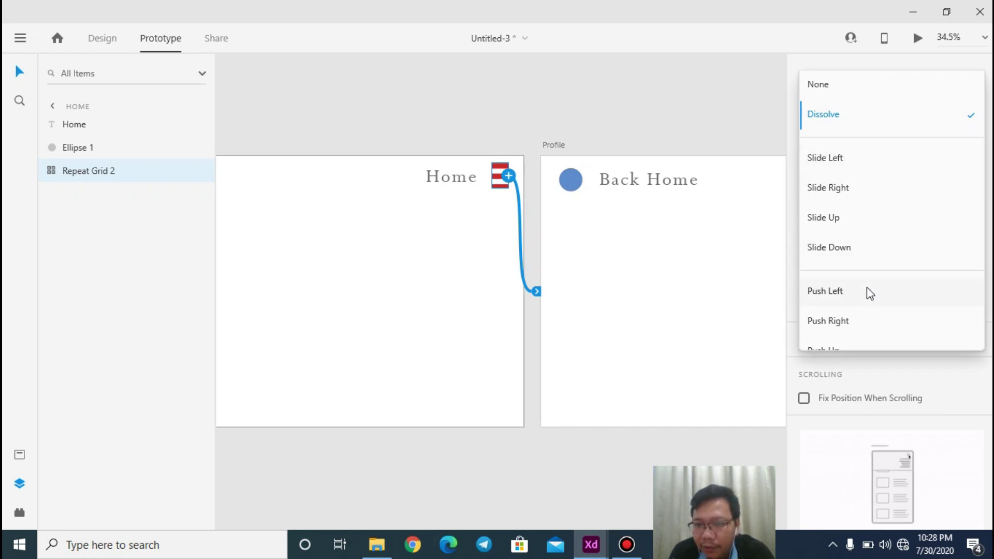
left_click(841, 119)
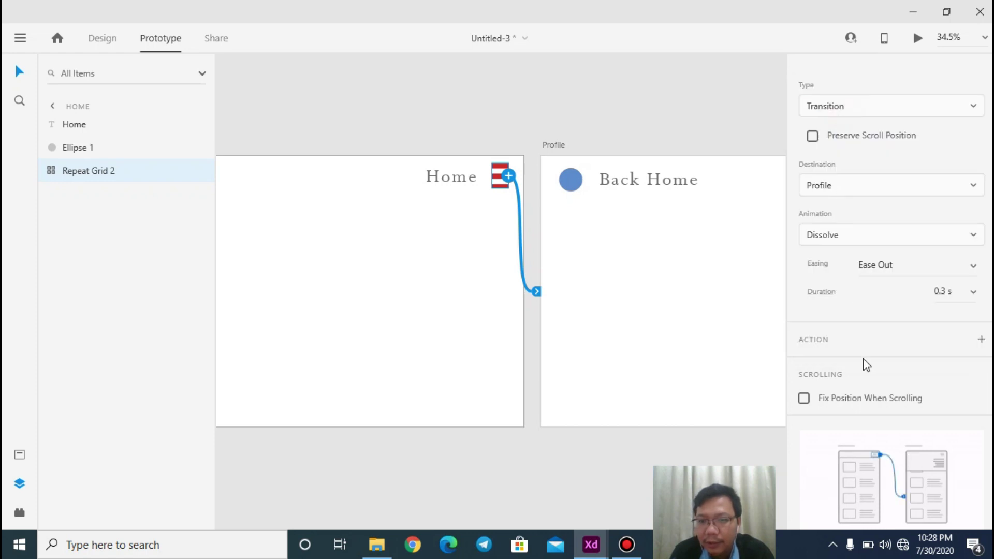
Step: Link the blue circle on the Profile artboard back to the Home artboard and deselect it
left_click(576, 185)
left_click_drag(583, 178, 524, 231)
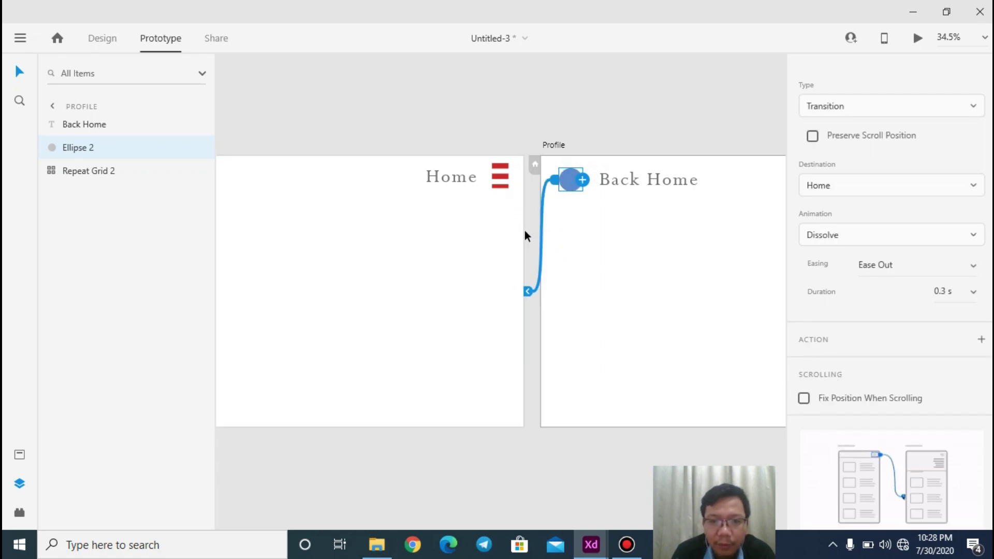
left_click(501, 117)
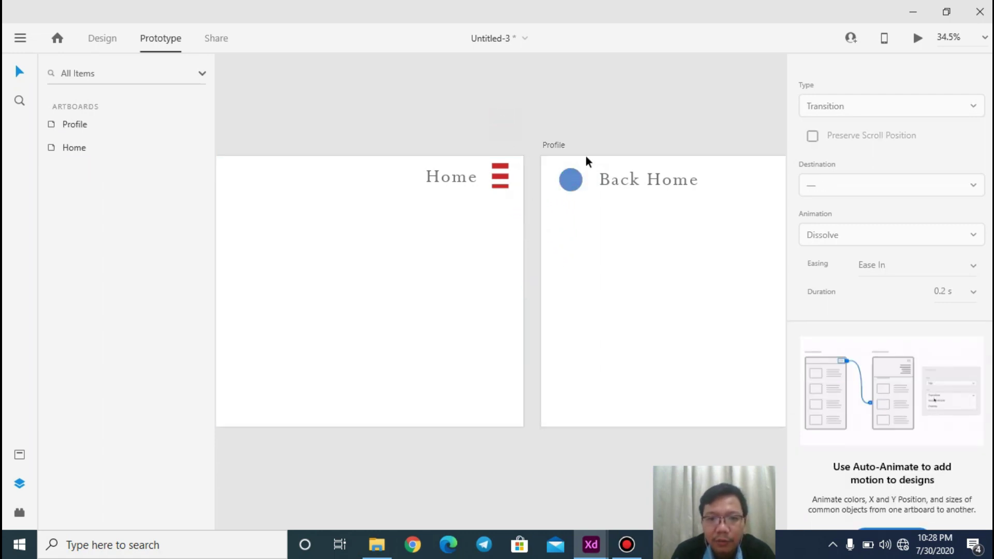
Step: Preview the prototype, test the menu icon and blue circle links between Home and Profile, and close the preview
left_click(918, 39)
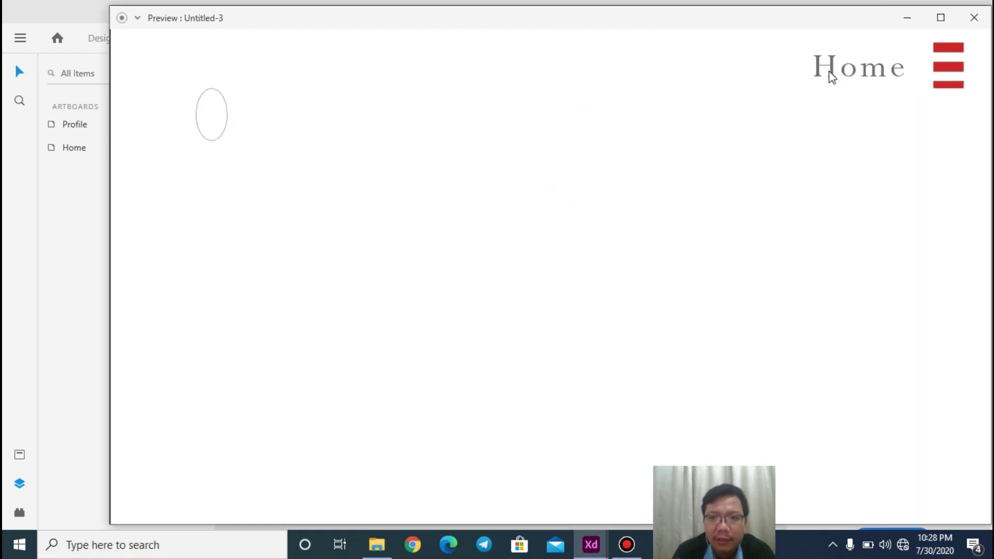
left_click(949, 70)
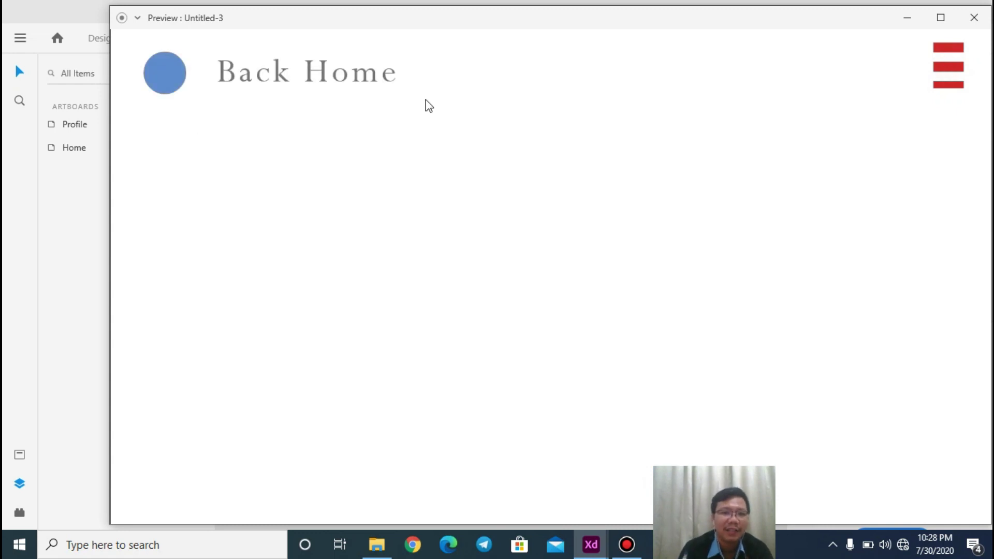
left_click(171, 82)
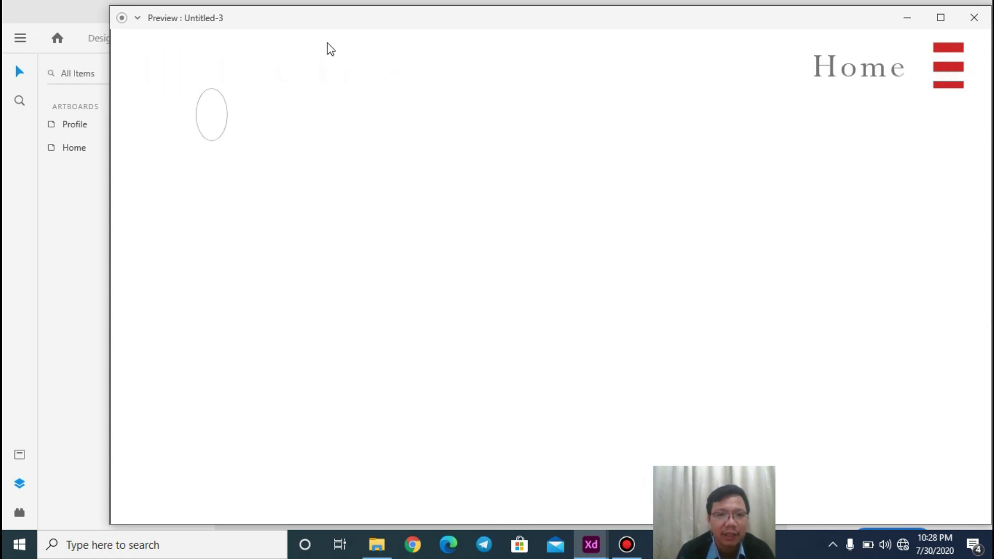
left_click(944, 68)
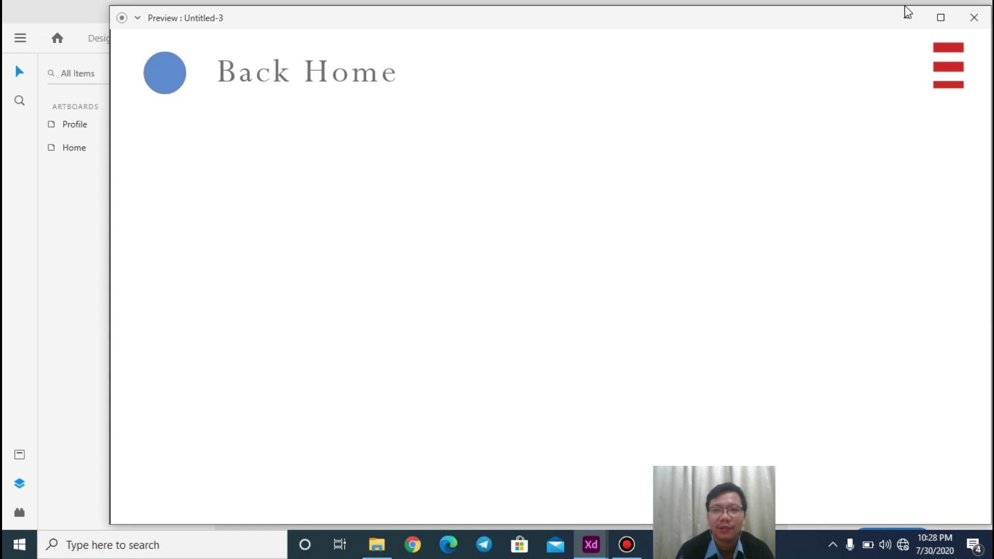
left_click(979, 26)
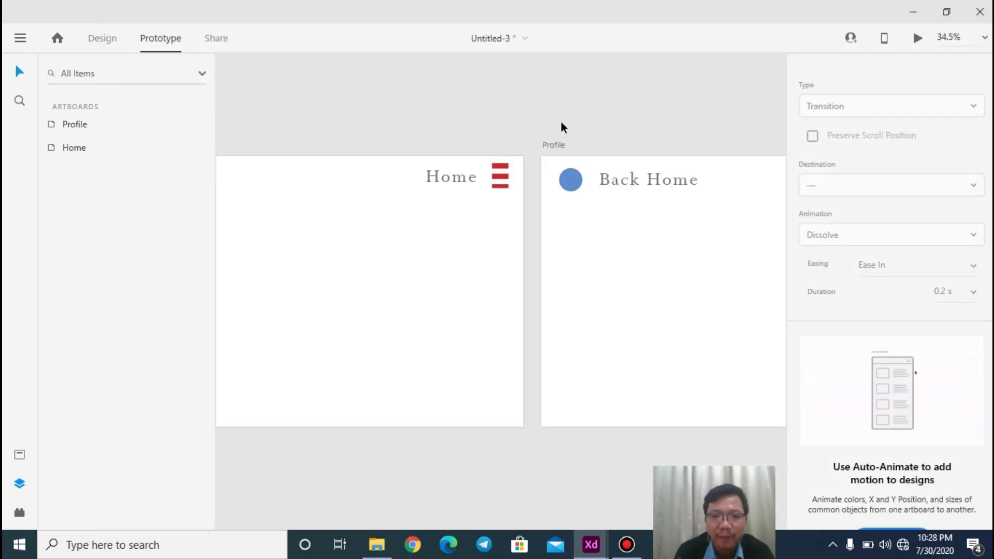
Step: Delete the red menu icon's repeat grid from the Profile artboard
scroll(622, 129, "right", 5)
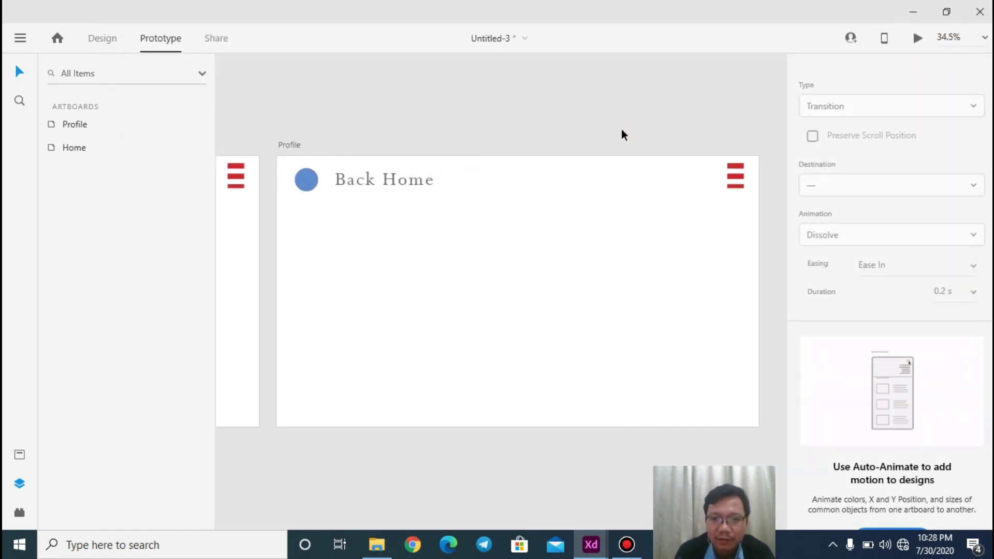
left_click(704, 177)
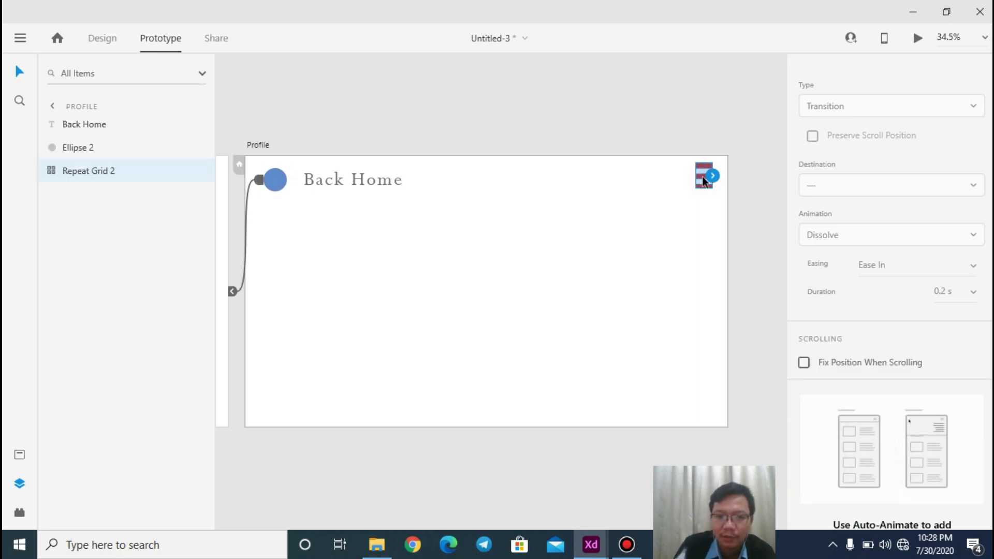
key("Delete")
left_click(627, 124)
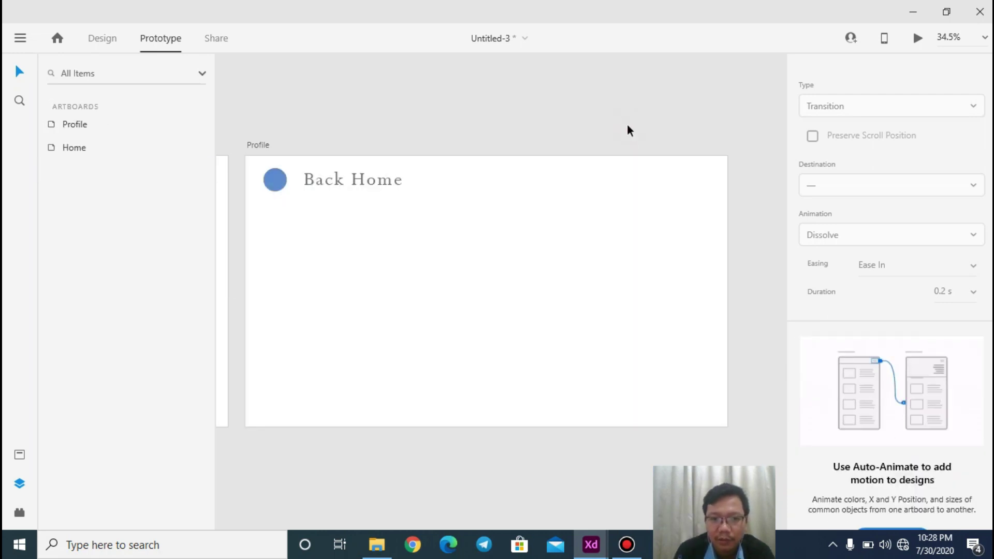
Step: Preview the prototype again, go back and forth between Home and Profile through their links, and close the preview
left_click(916, 39)
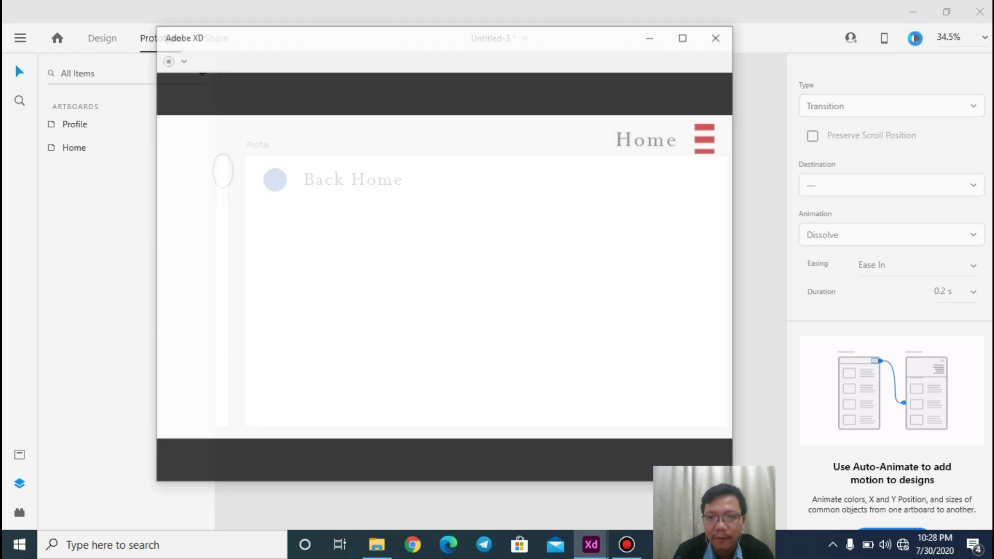
left_click(947, 68)
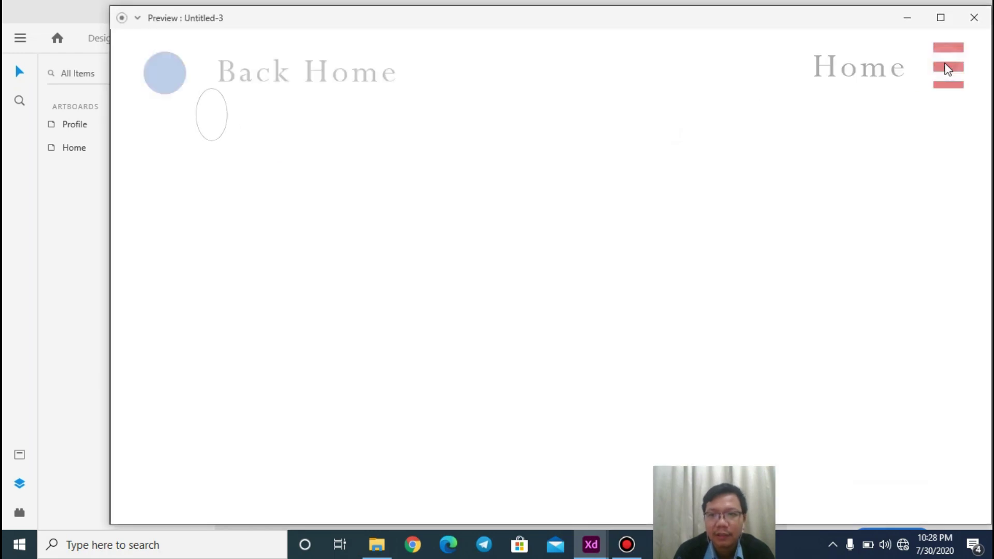
left_click(155, 84)
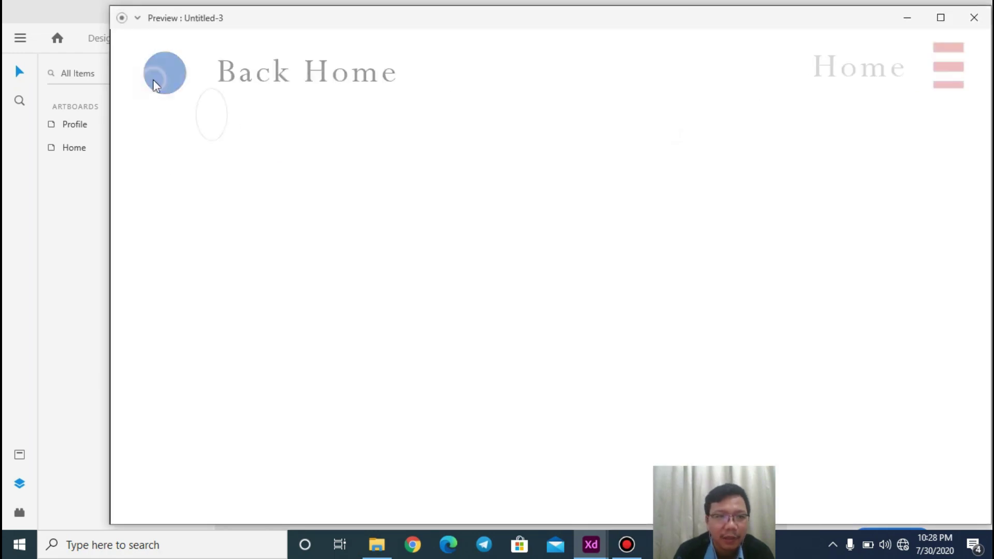
left_click(956, 76)
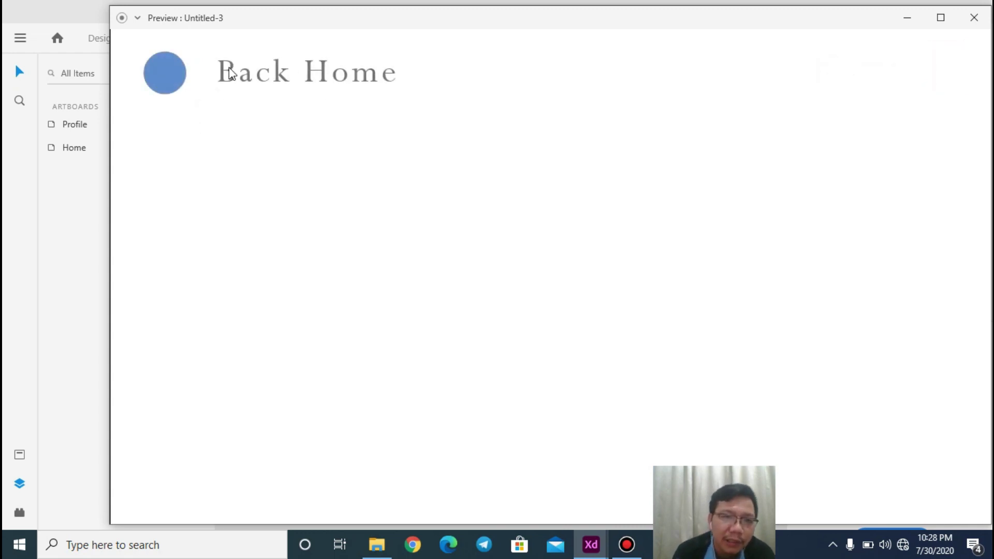
left_click(171, 77)
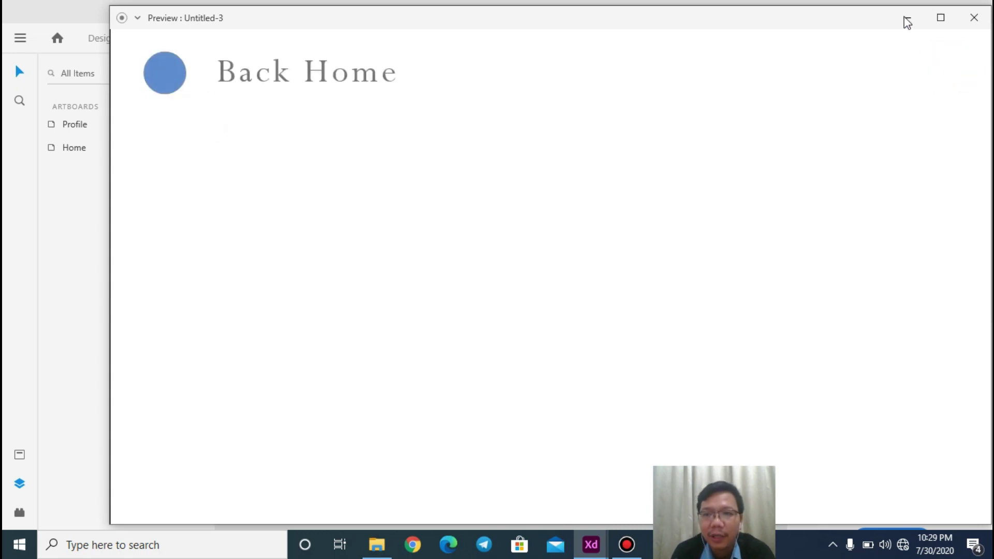
left_click(973, 18)
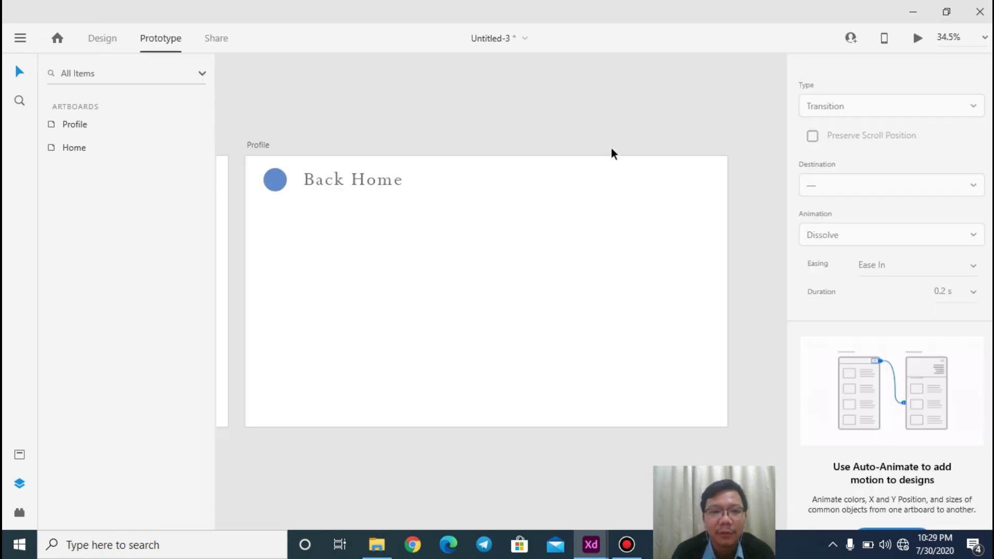
Step: Switch to Design mode and examine the file formats offered for exporting all artboards
left_click(114, 44)
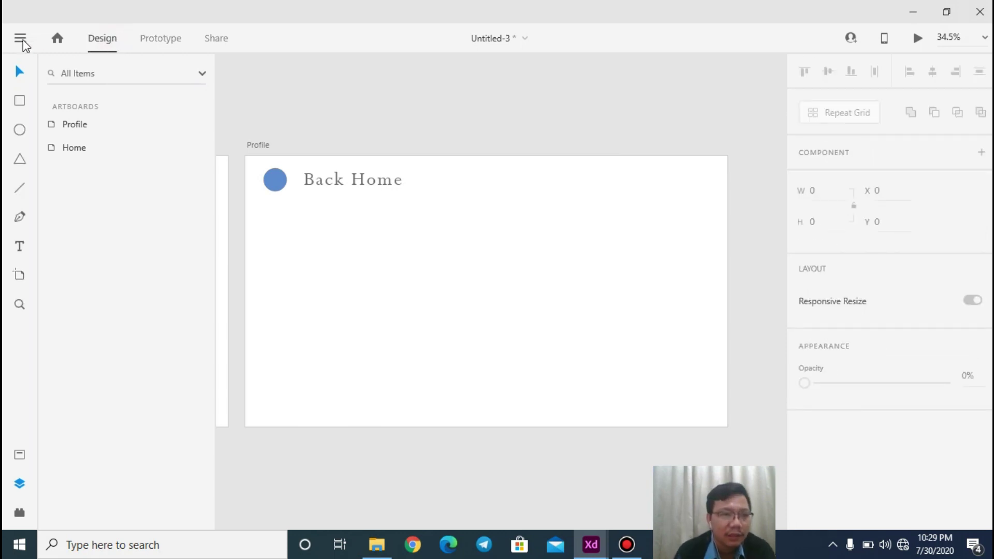
left_click(21, 40)
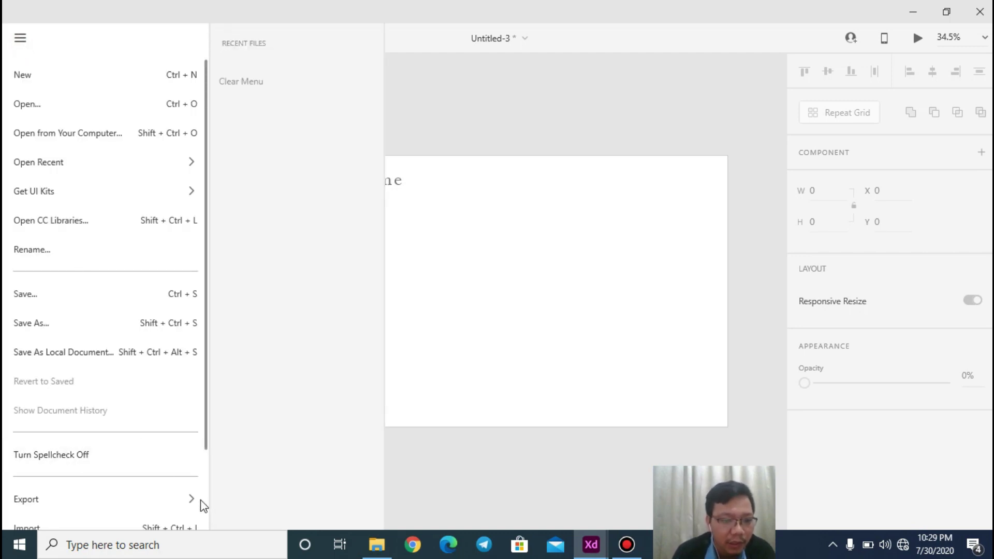
mouse_move(196, 505)
left_click(309, 147)
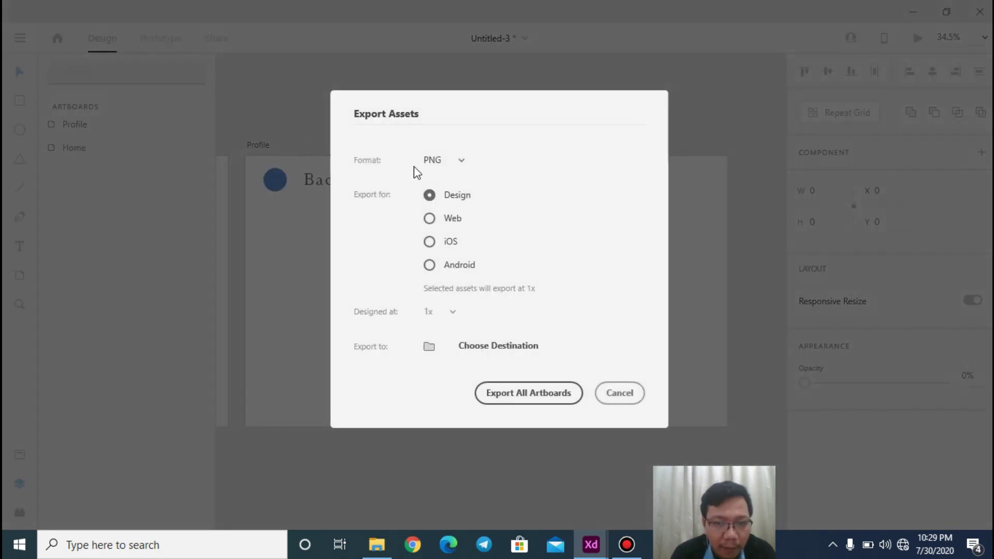
left_click(457, 164)
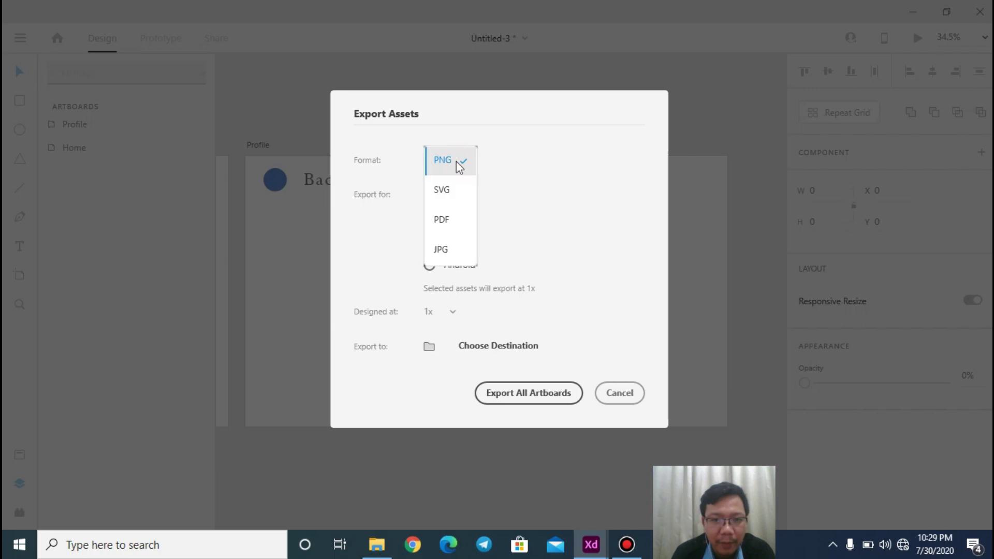
left_click(540, 173)
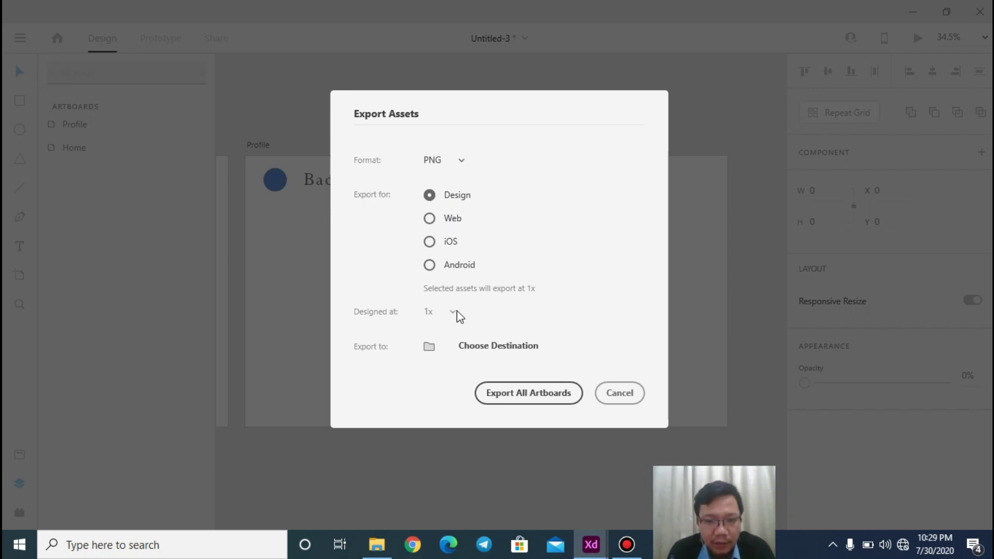
Step: Choose iOS as the export target, check its design scale options, and cancel the export
left_click(450, 240)
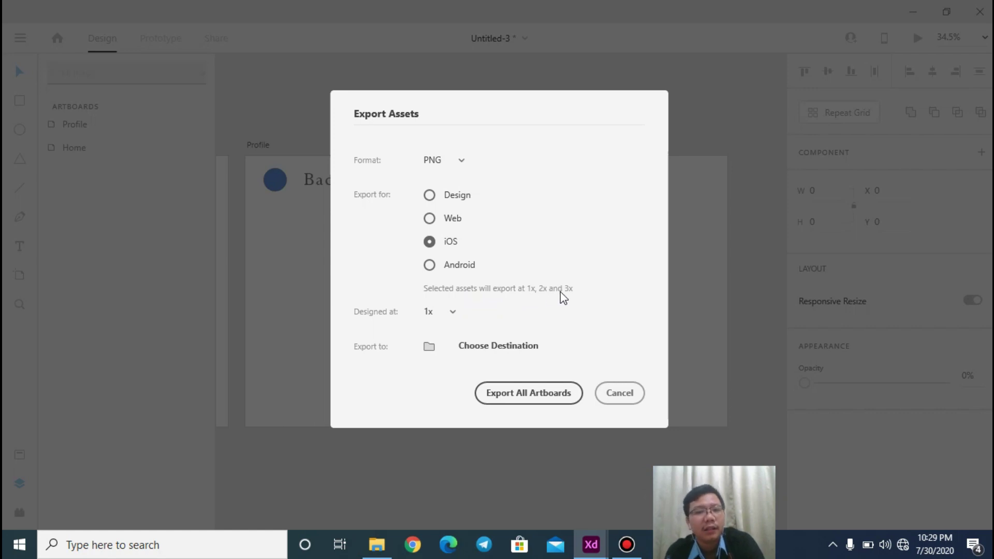
left_click(454, 314)
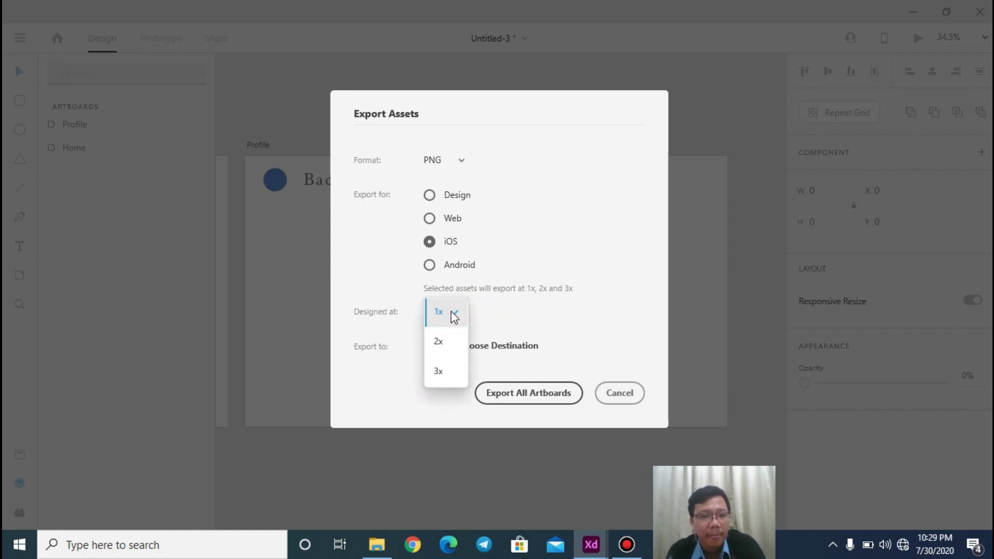
left_click(455, 315)
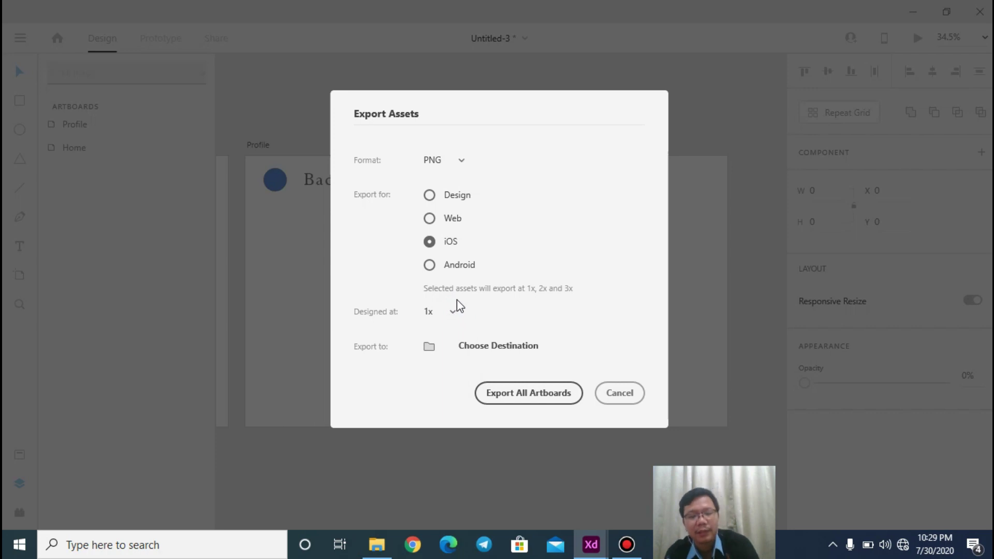
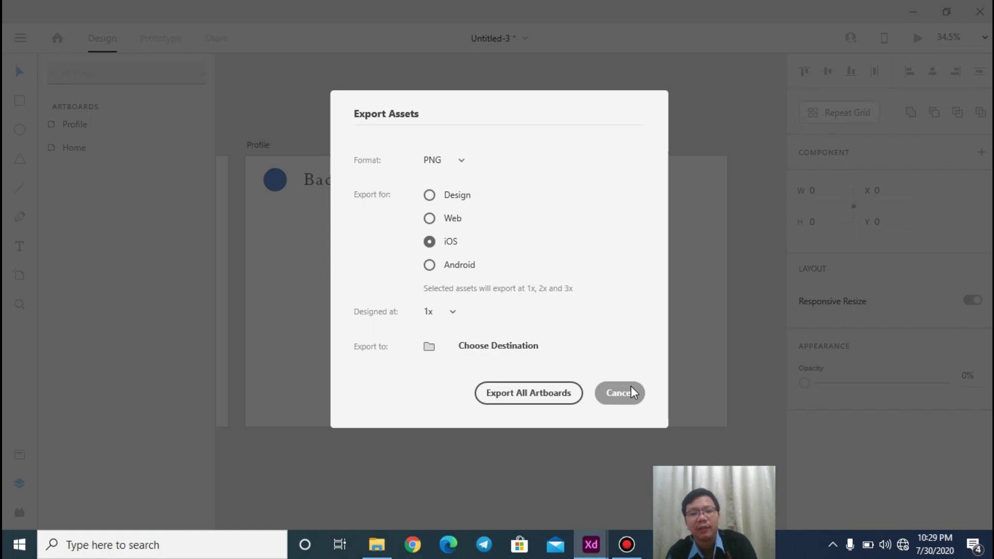
left_click(631, 387)
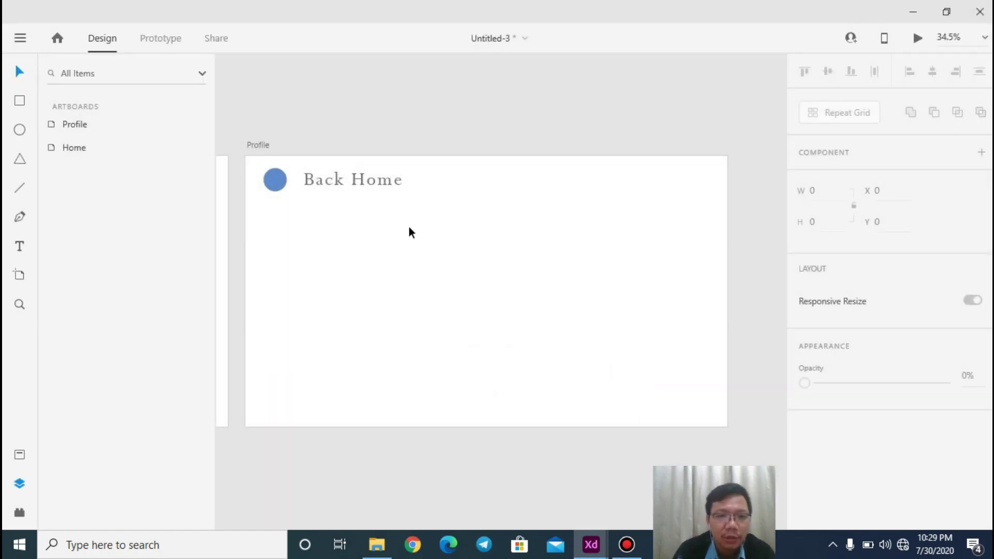
Step: Look through the Calendar plugin's settings and return to the list of installed plugins
scroll(465, 240, "left", 5)
scroll(464, 240, "down", 2, "ctrl")
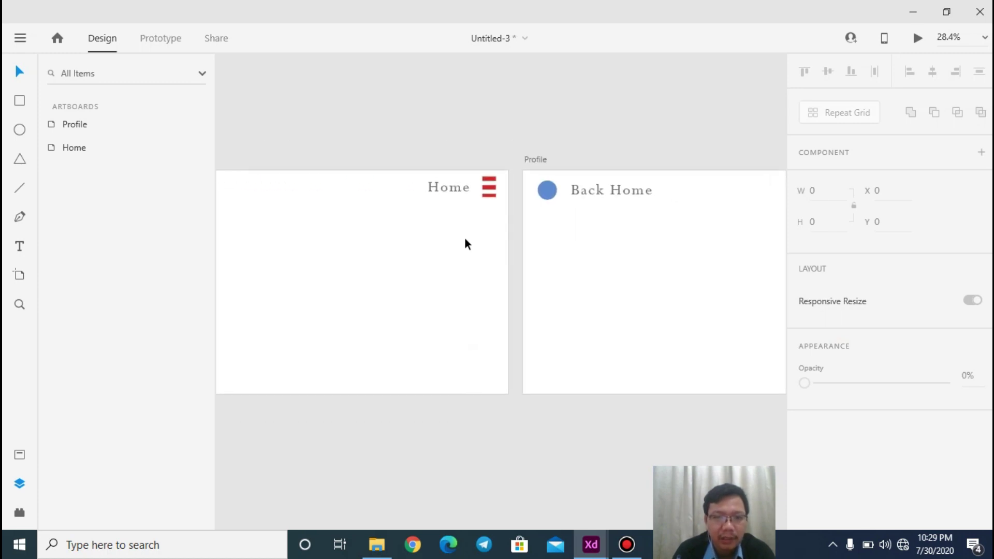
scroll(465, 239, "left", 5)
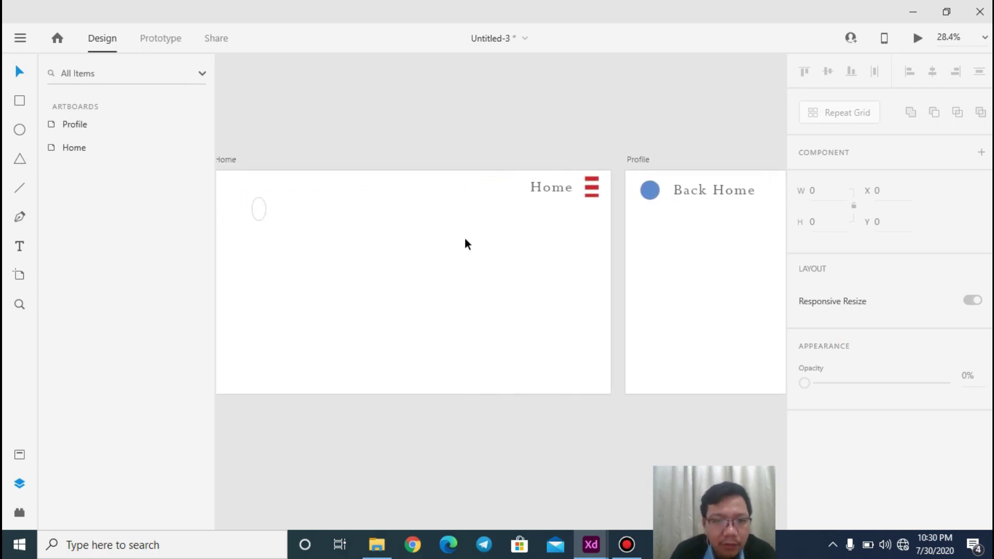
scroll(465, 240, "left", 3)
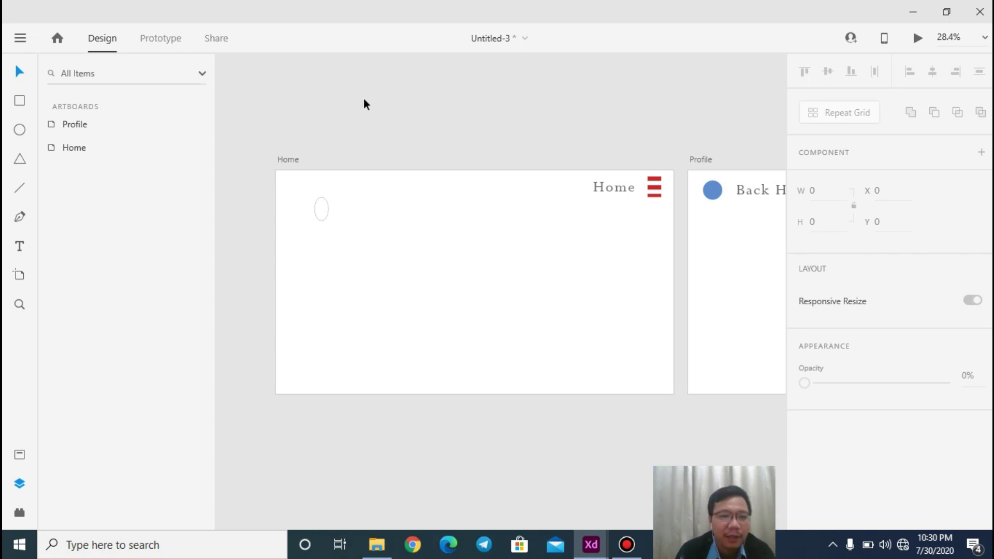
left_click(19, 513)
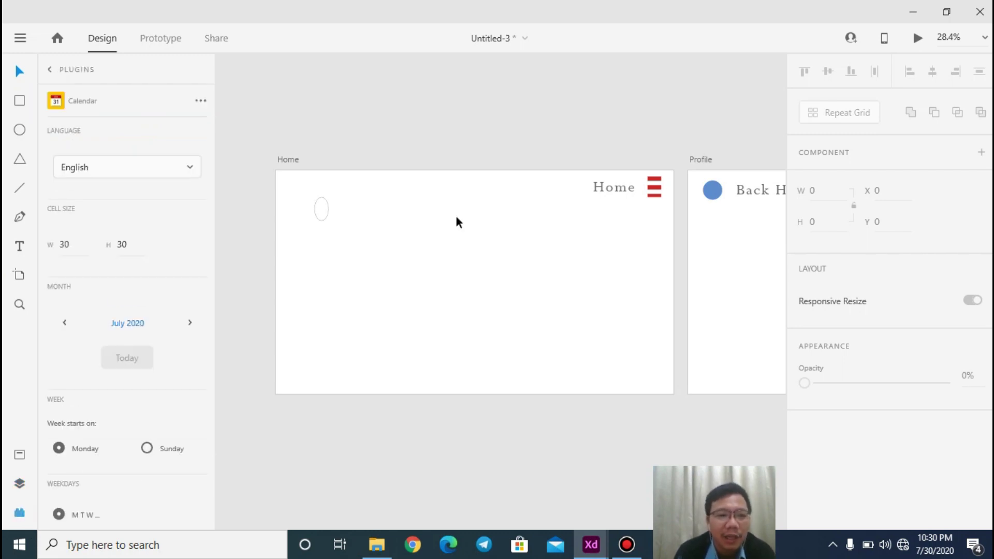
scroll(178, 270, "down", 2)
scroll(177, 270, "up", 2)
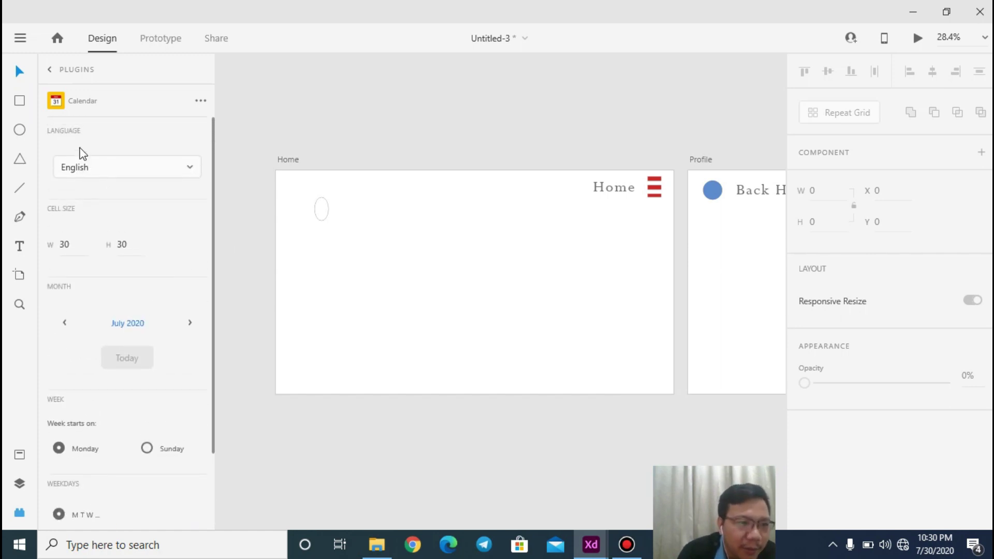
scroll(100, 222, "down", 2)
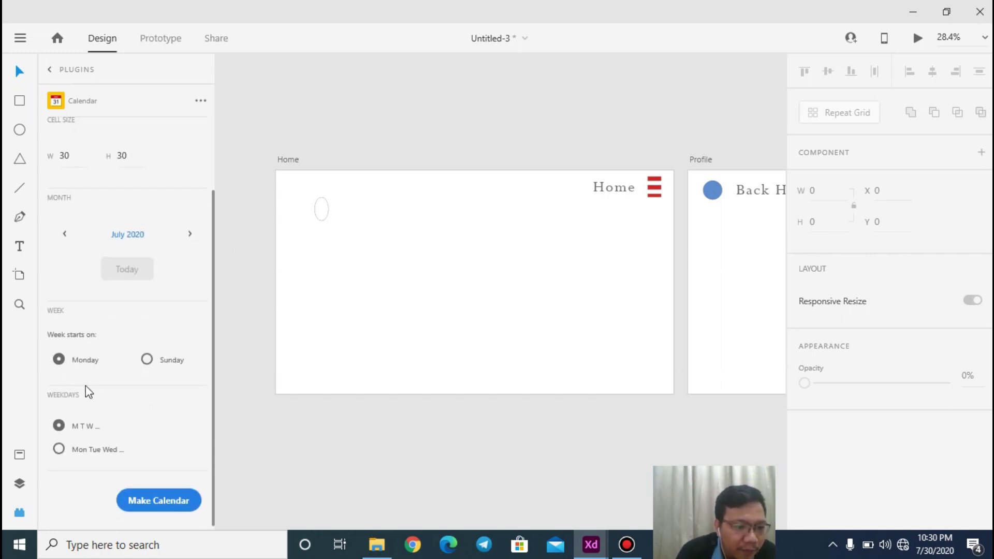
left_click(50, 71)
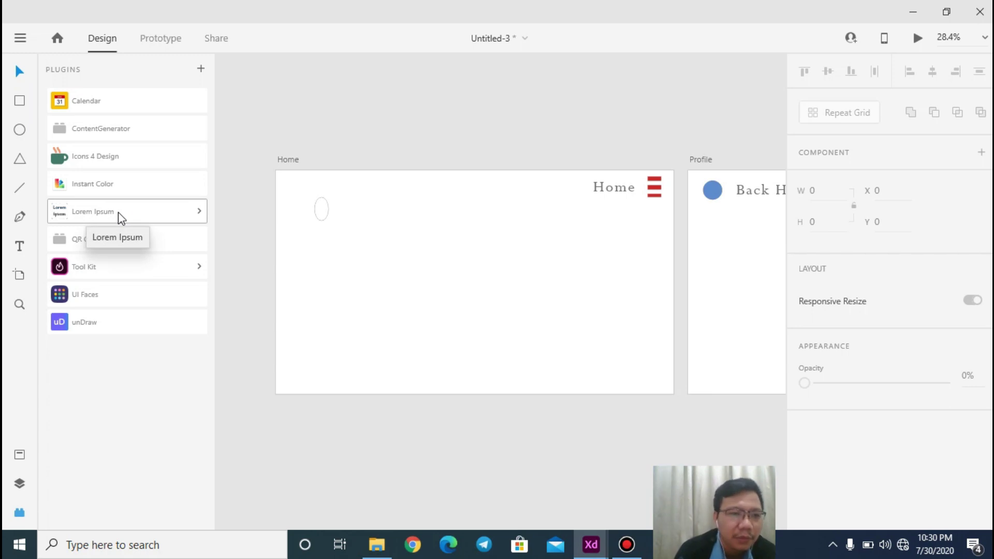
Step: Make an English July 2020 calendar with 30 by 30 cells on the Home artboard using the Calendar plugin
left_click(113, 103)
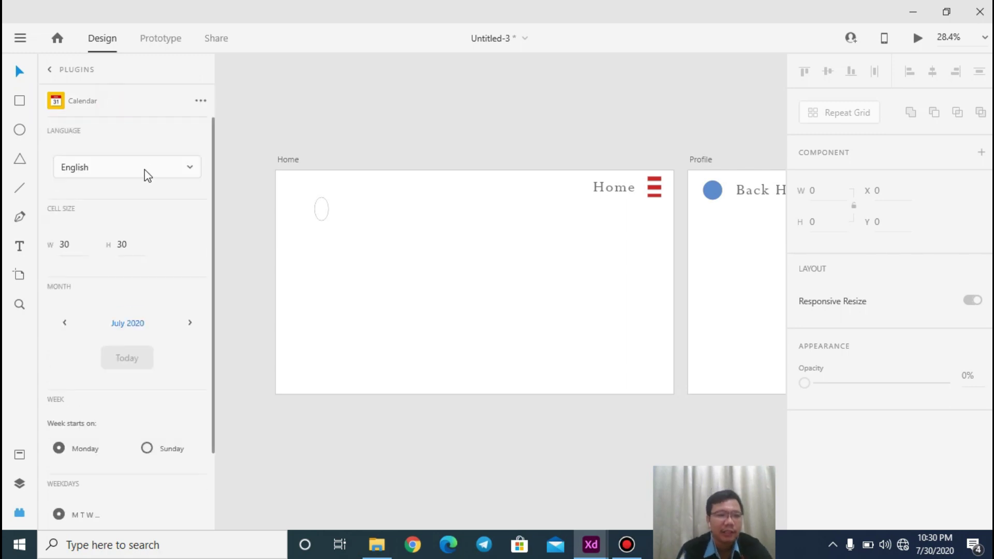
left_click(150, 169)
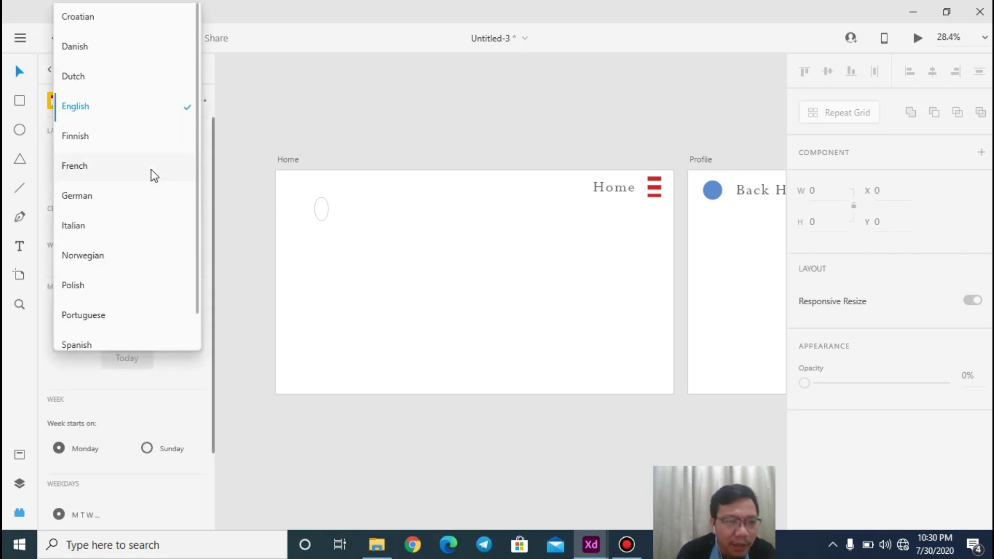
left_click(175, 111)
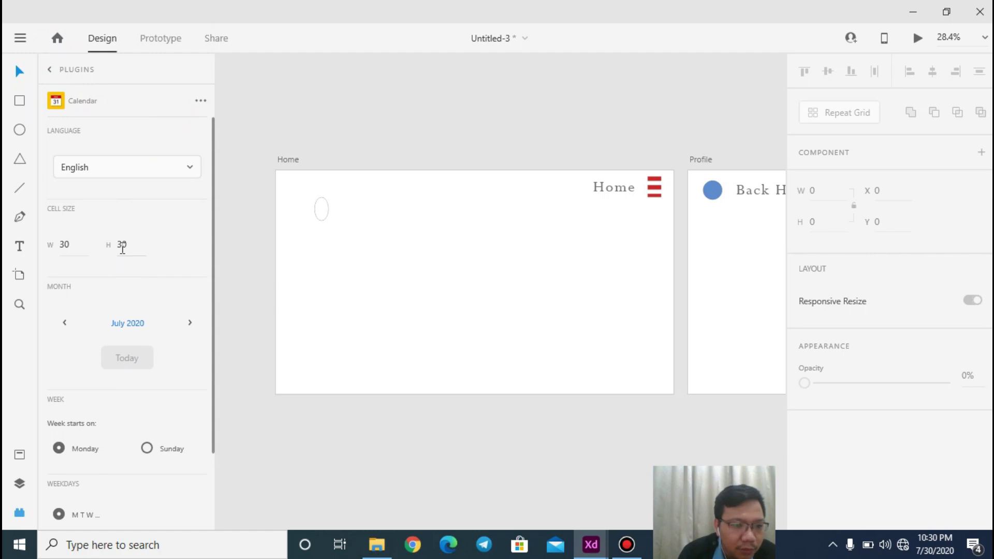
scroll(133, 384, "down", 3)
left_click(144, 500)
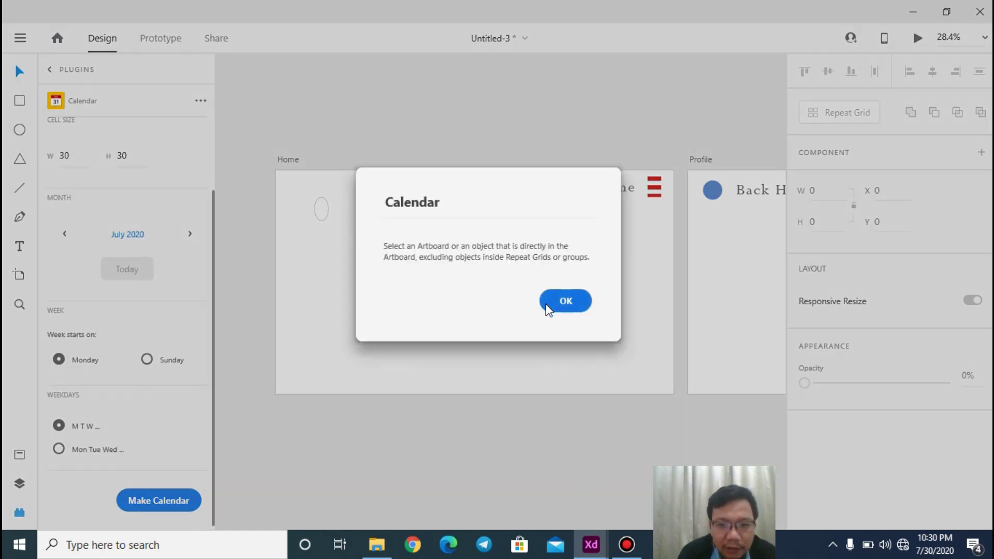
left_click(548, 309)
left_click(391, 283)
left_click(166, 500)
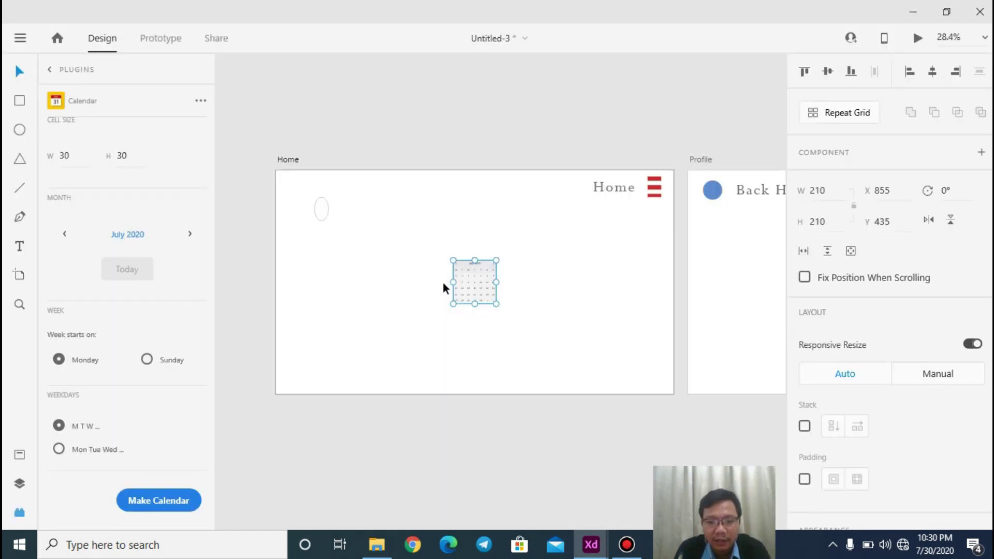
left_click(536, 273)
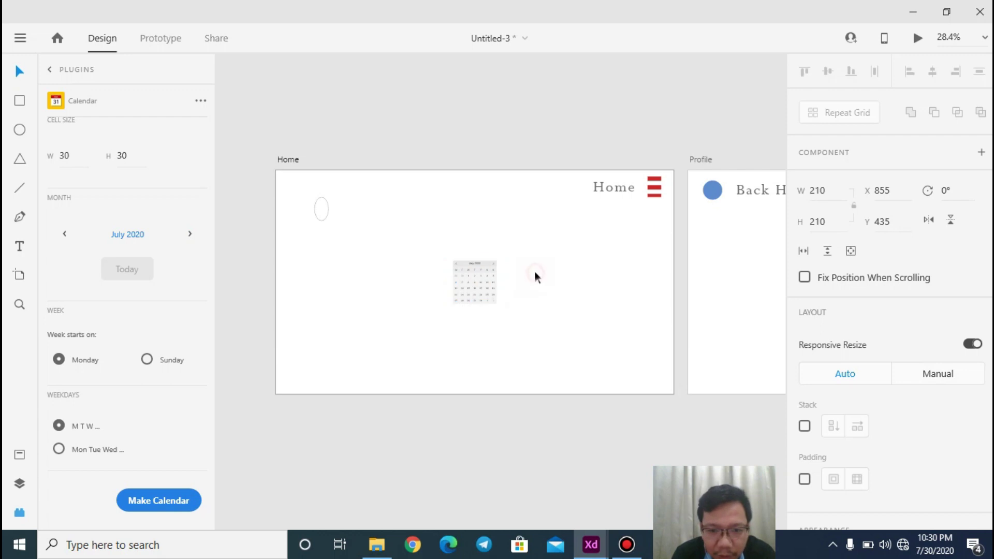
Step: Enlarge the calendar to about 709 by 595 and reposition it at about X 714, Y 421 on the Home artboard
left_click(478, 280)
left_click_drag(498, 307, 599, 383)
left_click_drag(547, 339, 517, 336)
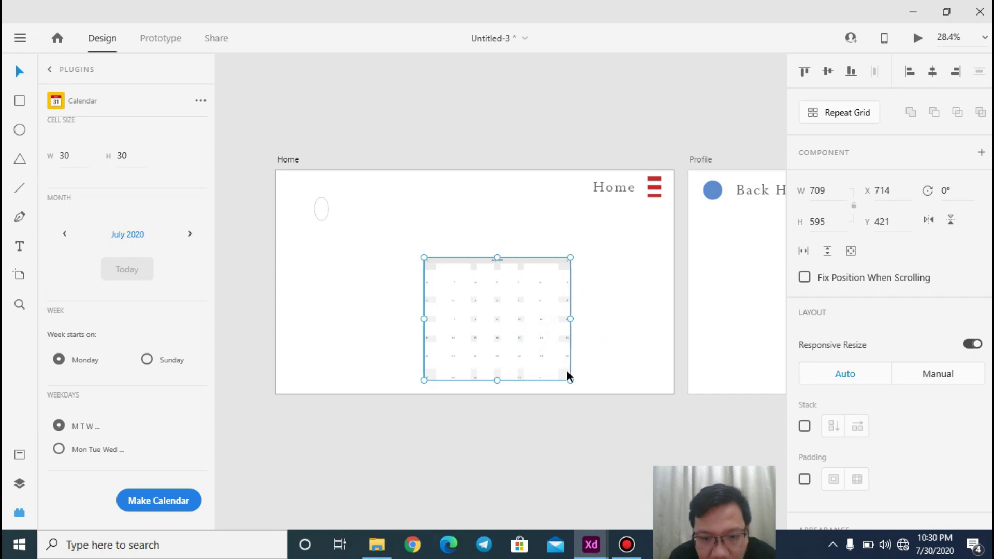
Step: Try resizing the calendar again and clear it from the Home artboard
left_click_drag(570, 381, 593, 294)
key("Escape")
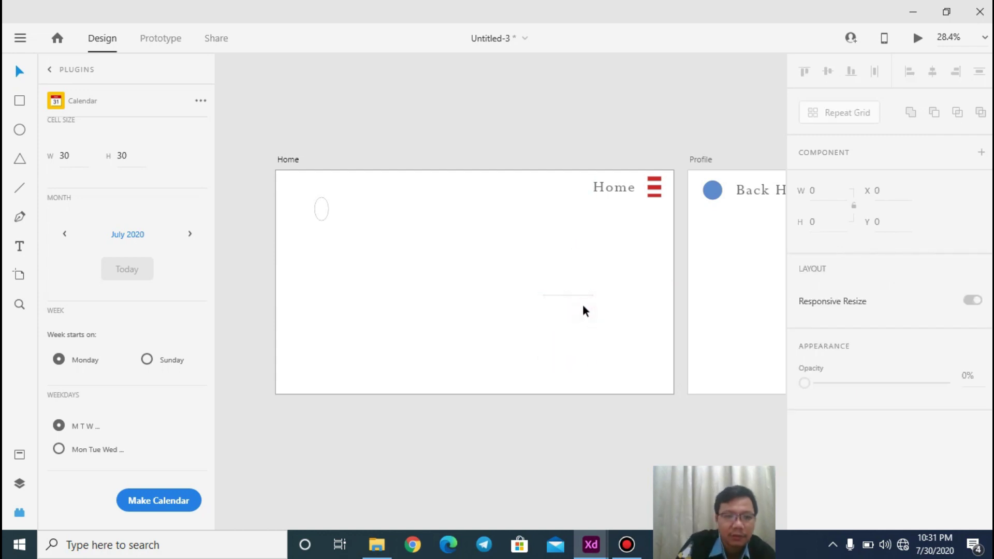
left_click(579, 294)
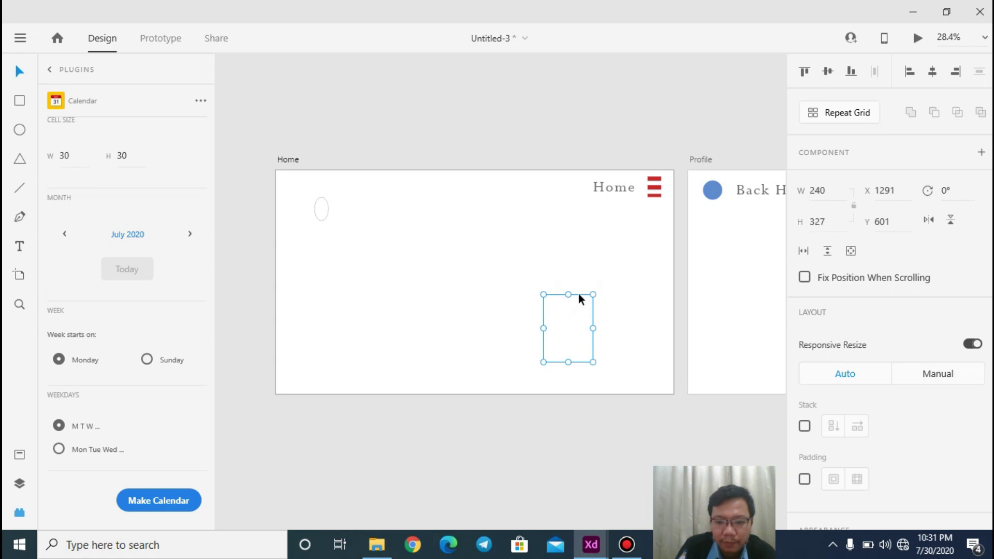
key("Escape")
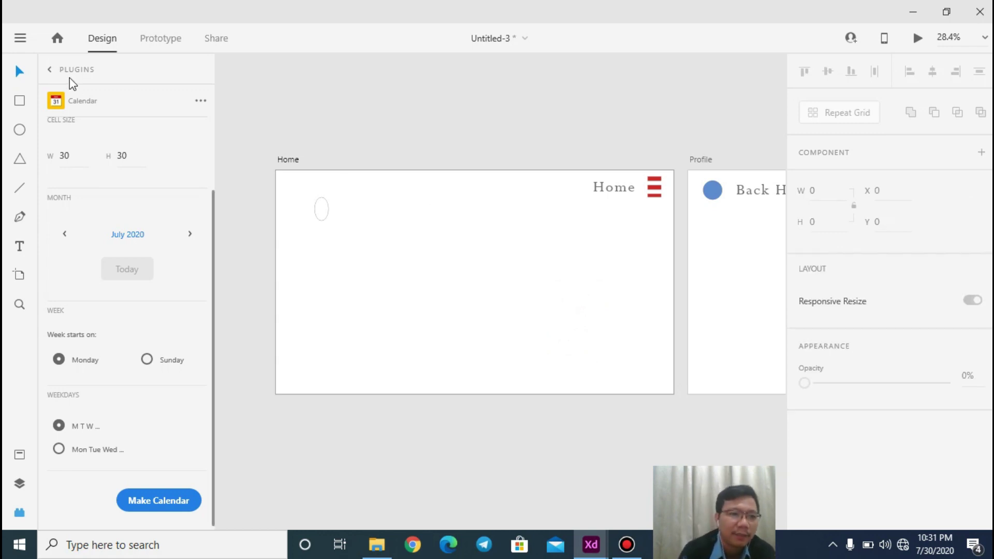
Step: Examine the ContentGenerator plugin's text sample options and close it without generating content
left_click(52, 69)
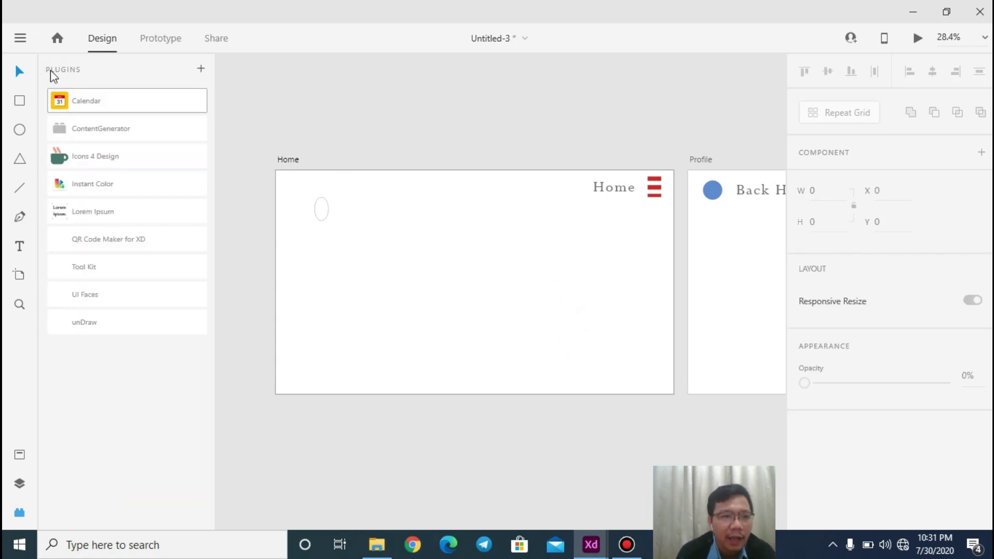
left_click(101, 130)
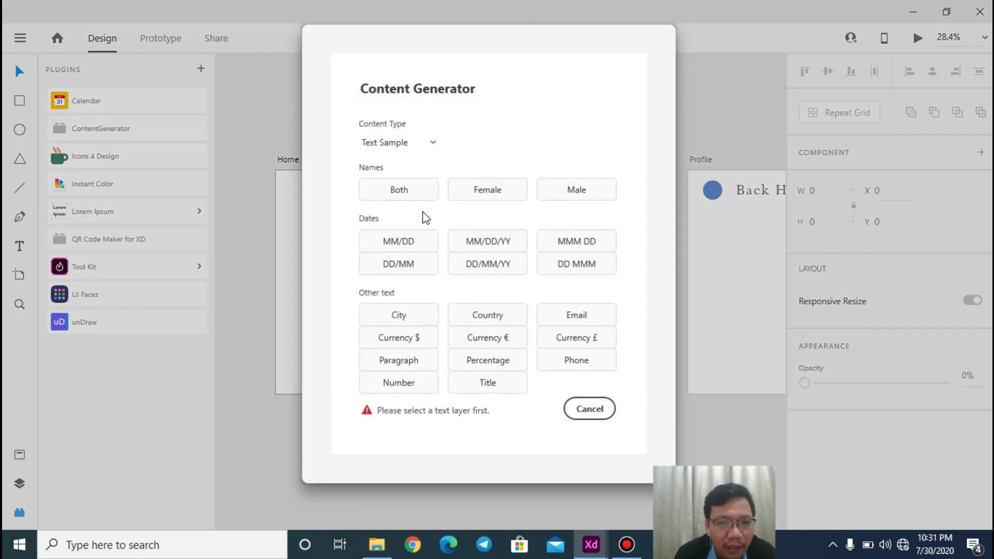
left_click(585, 412)
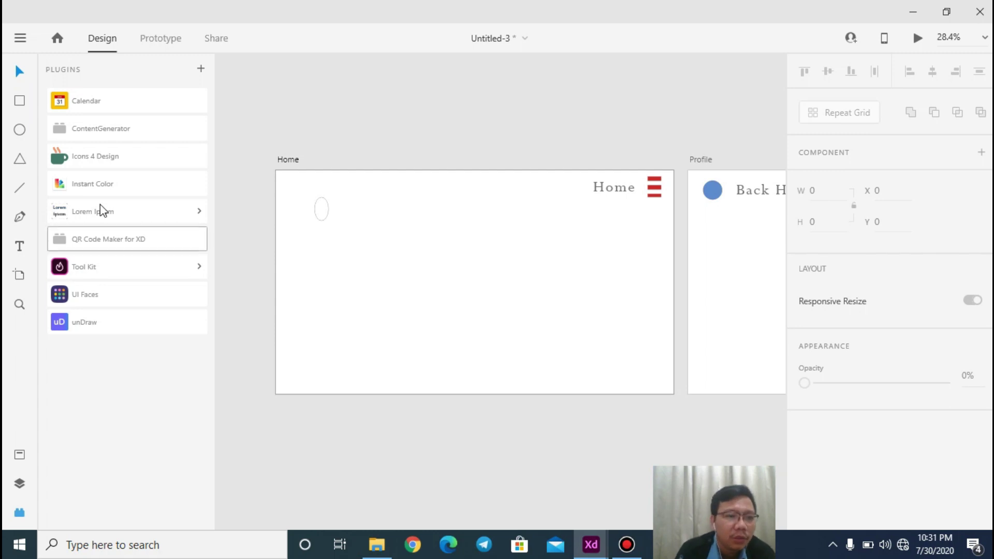
Step: Add the text "Teks" near the upper middle of the Home artboard, at about X 773, Y 279
left_click(20, 245)
left_click(434, 243)
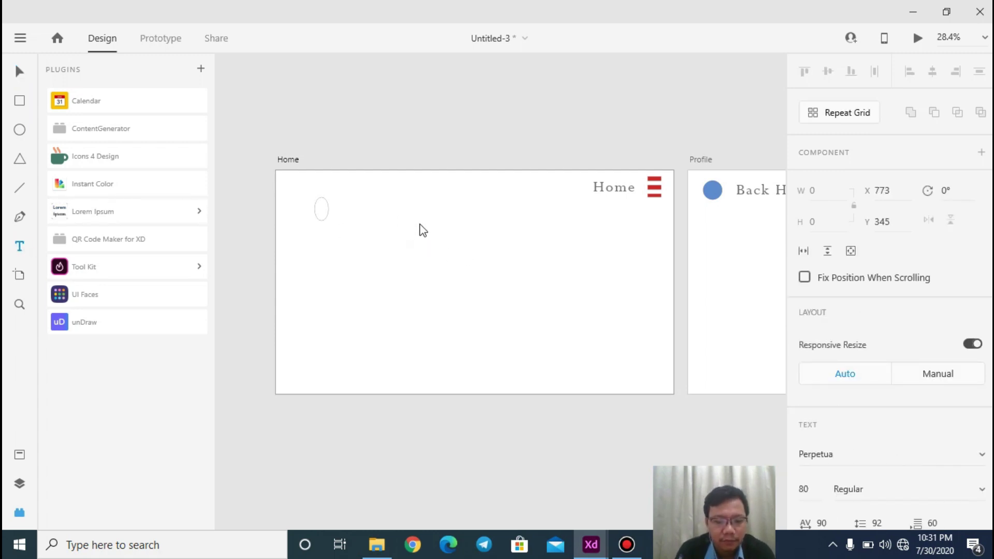
type("Teks")
left_click(20, 71)
Step: Repeat the "Teks" text downward into seven copies with a Repeat Grid about 726 high, and ungroup the grid
left_click(439, 230)
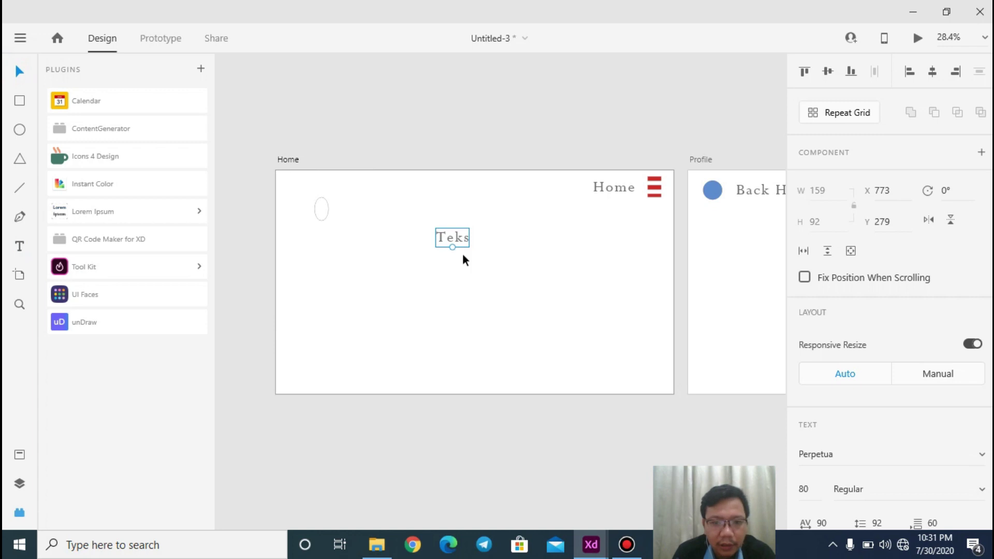
left_click(815, 115)
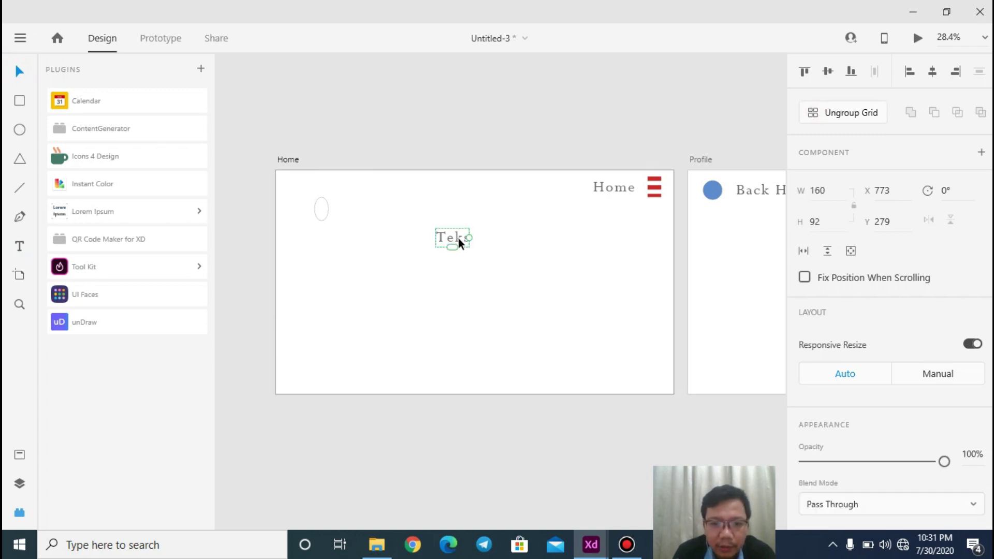
left_click_drag(452, 247, 459, 377)
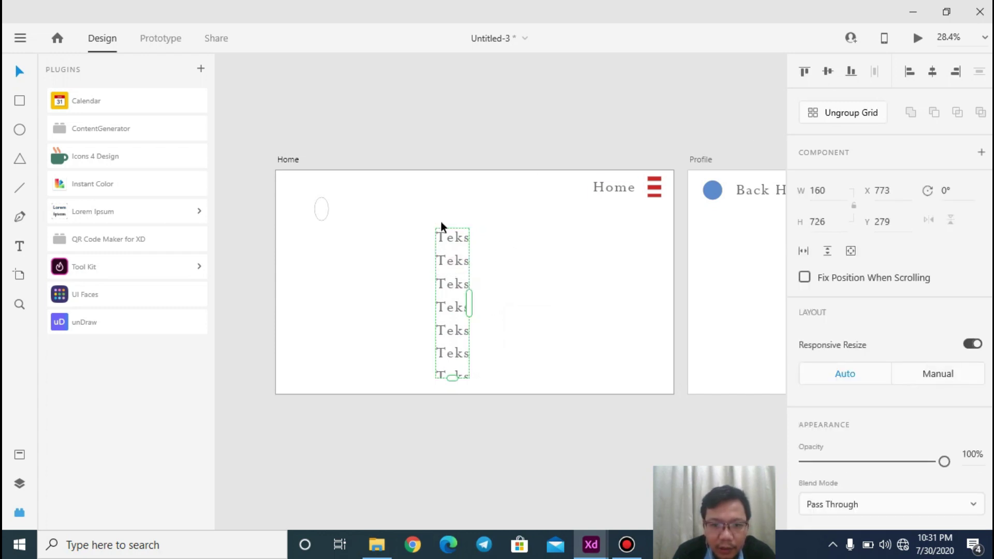
left_click(850, 112)
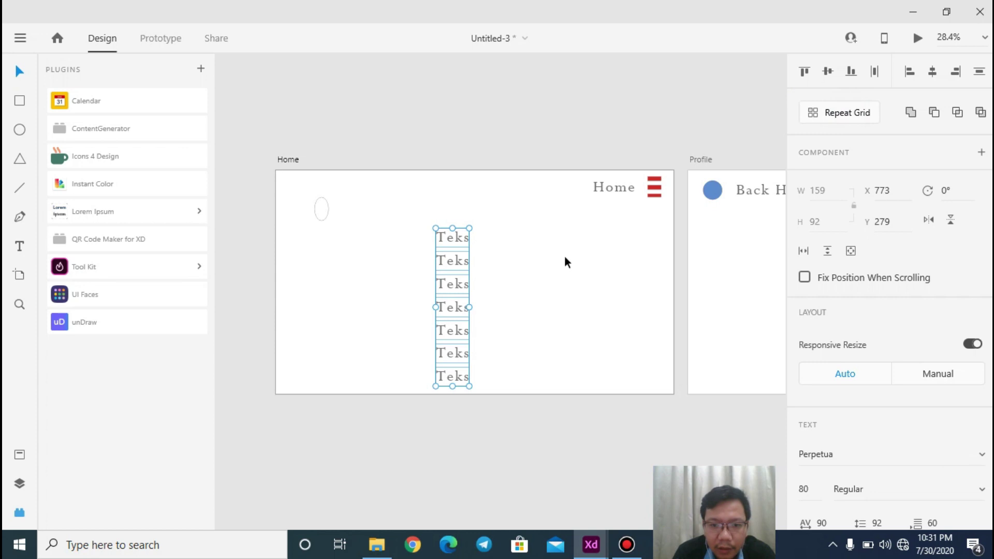
left_click(565, 257)
left_click(462, 259)
left_click(490, 257)
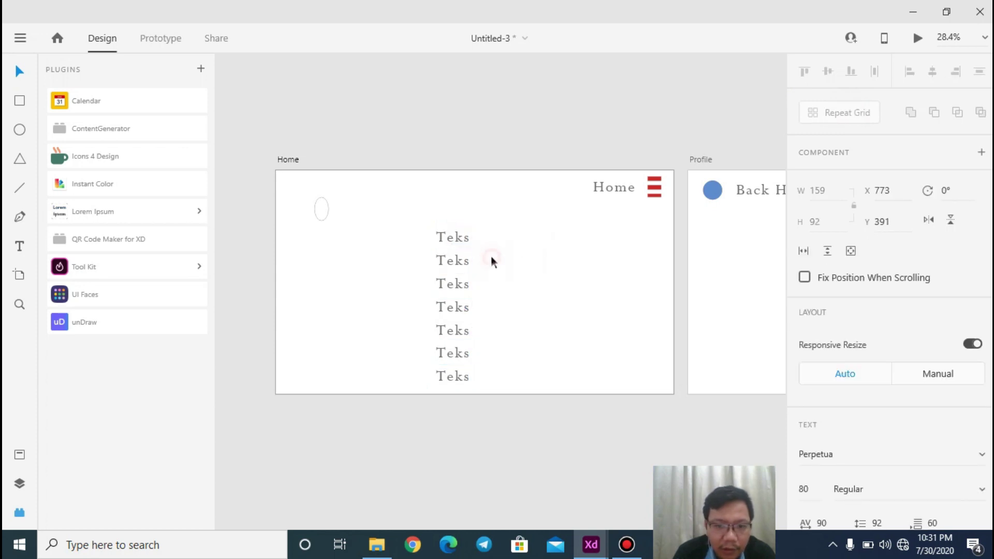
left_click(135, 131)
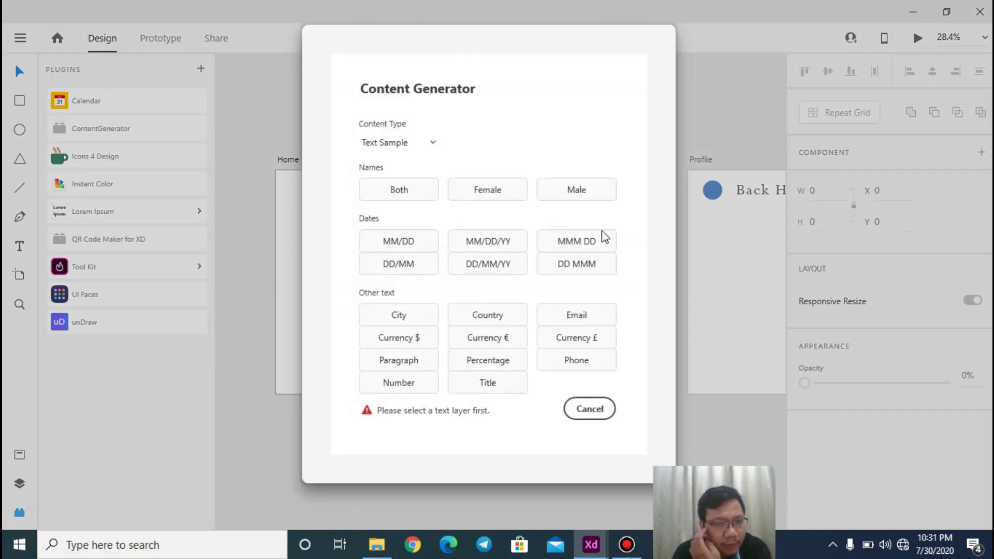
left_click(597, 403)
Step: Select the seven "Teks" texts on the Home artboard and fill them with ContentGenerator's Female names
left_click_drag(491, 225, 409, 378)
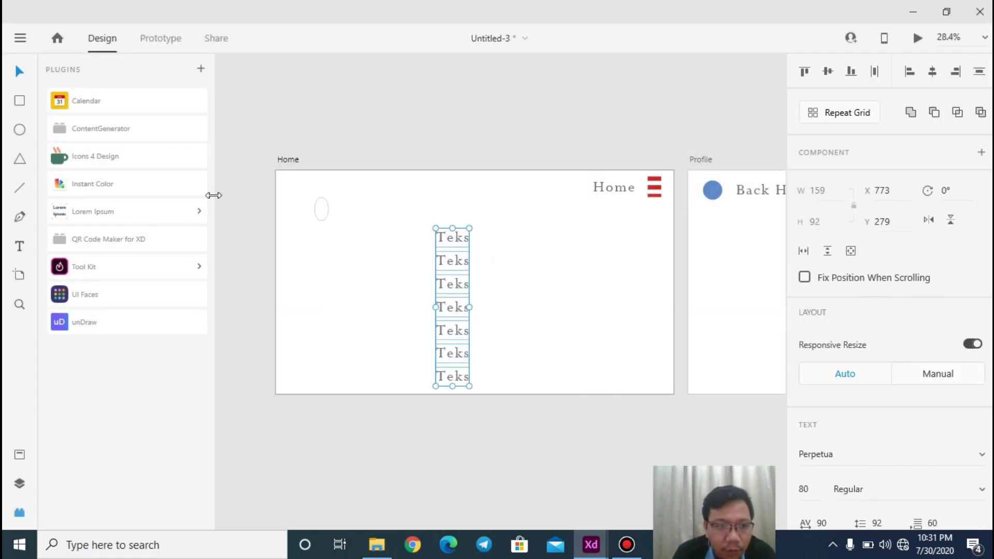
left_click(133, 130)
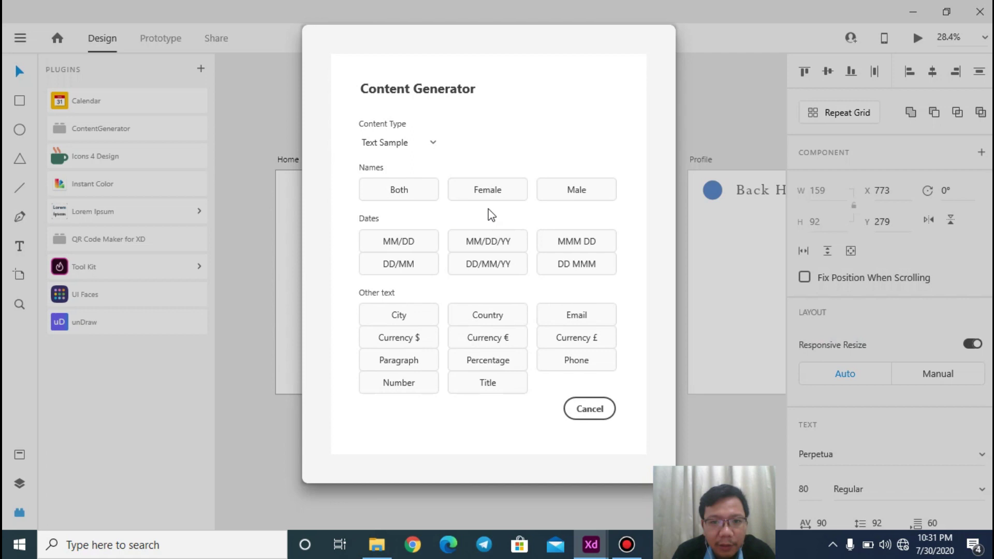
left_click(518, 191)
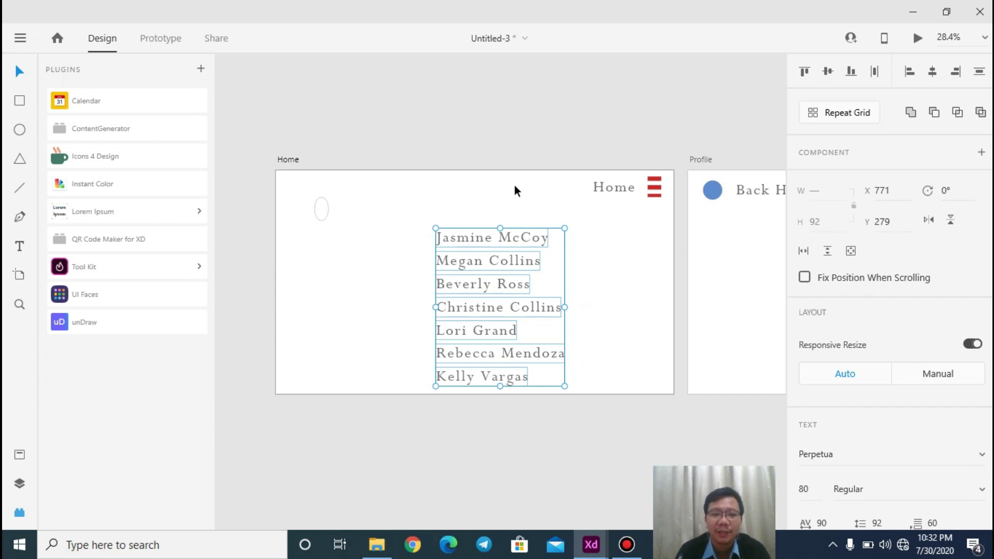
Step: Regenerate the seven selected texts with ContentGenerator, first as MM/DD dates and again as Email samples
left_click(165, 130)
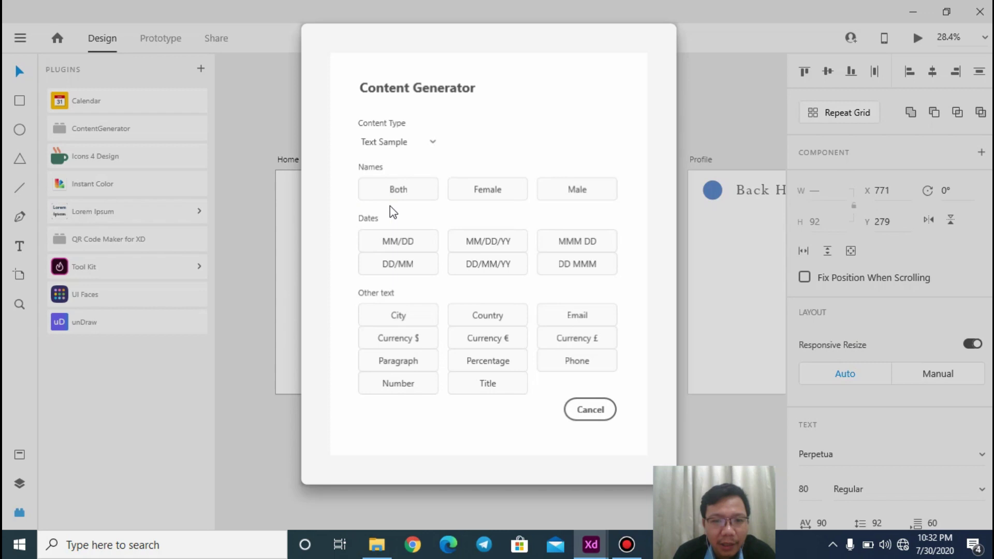
left_click(421, 247)
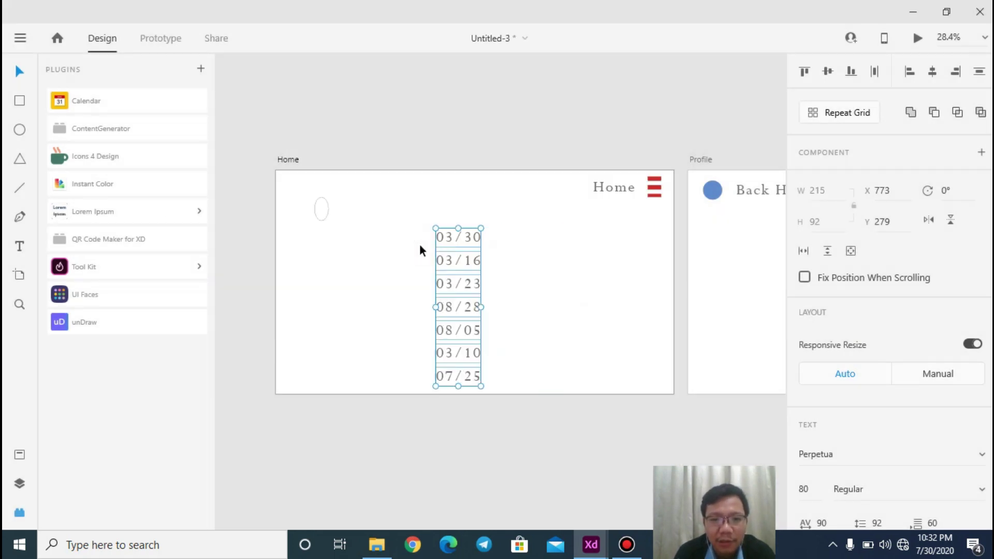
left_click(171, 130)
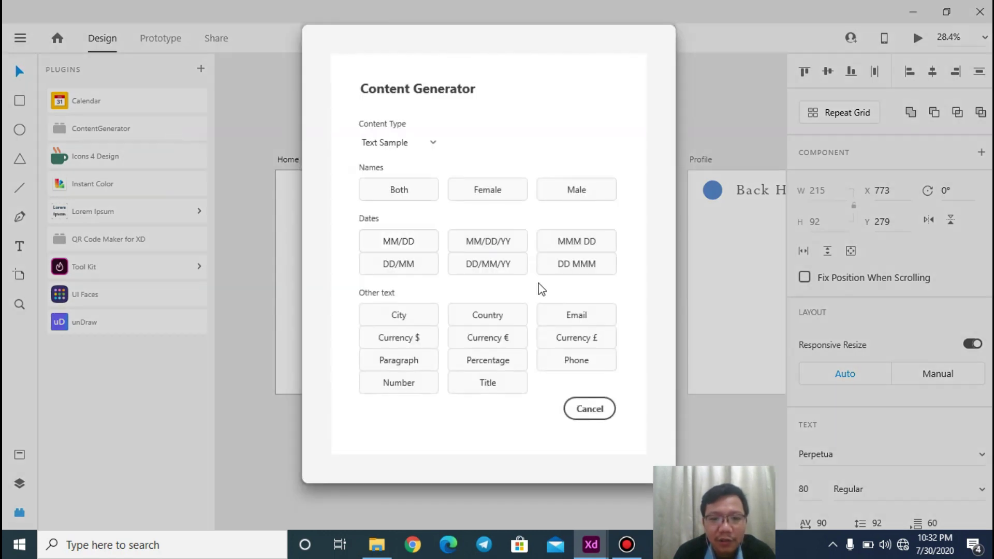
left_click(567, 317)
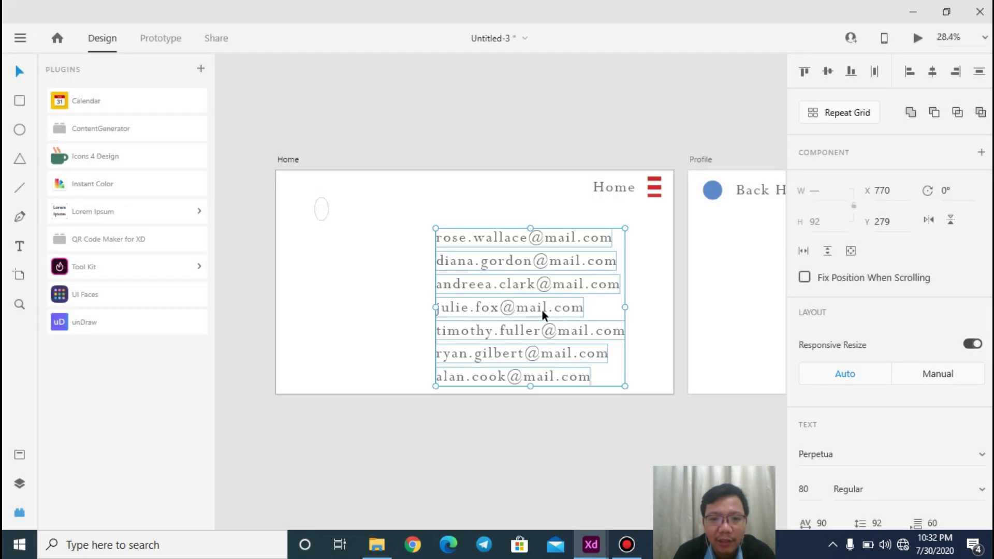
Step: Fill the seven selected texts with ContentGenerator's Title samples and replace those with Currency $ amounts
left_click(112, 131)
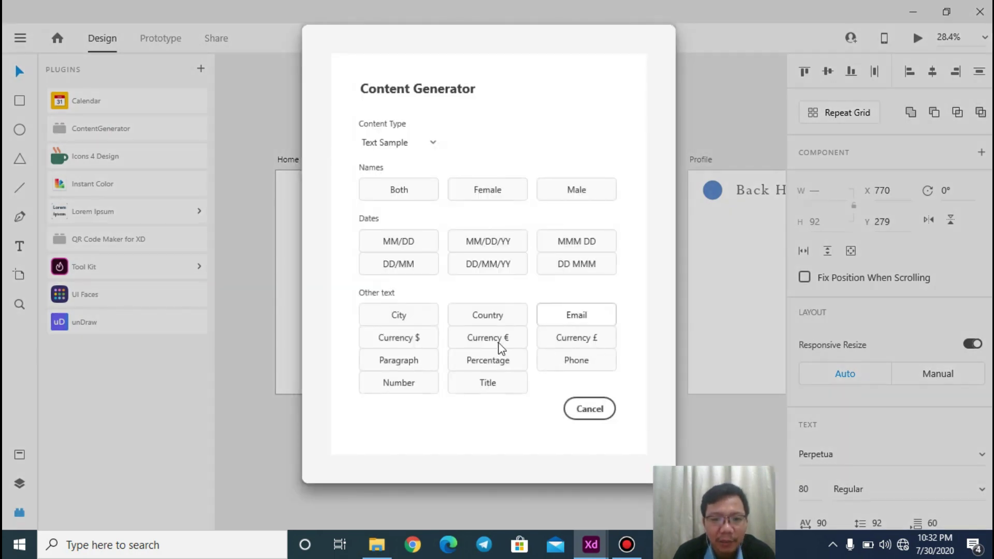
left_click(492, 381)
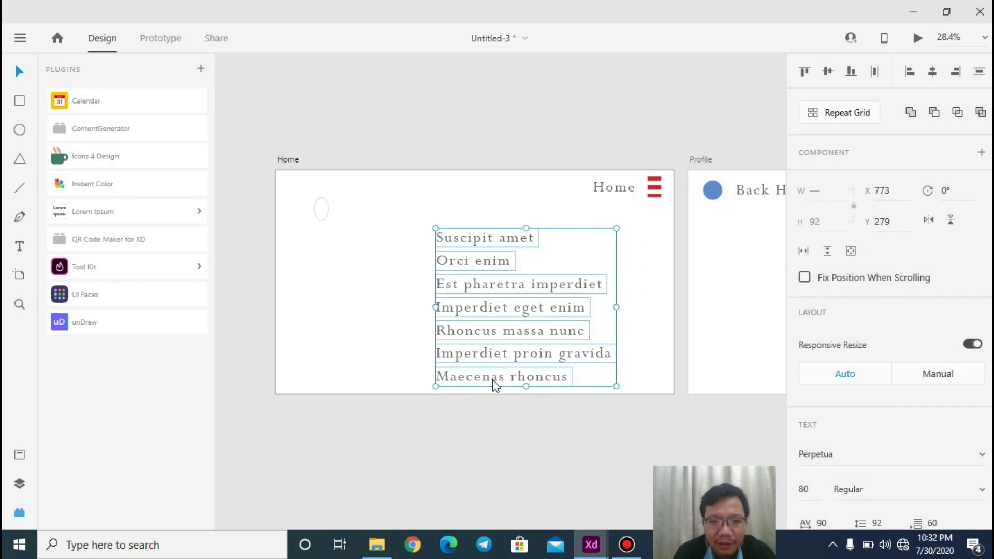
left_click(101, 131)
left_click(428, 338)
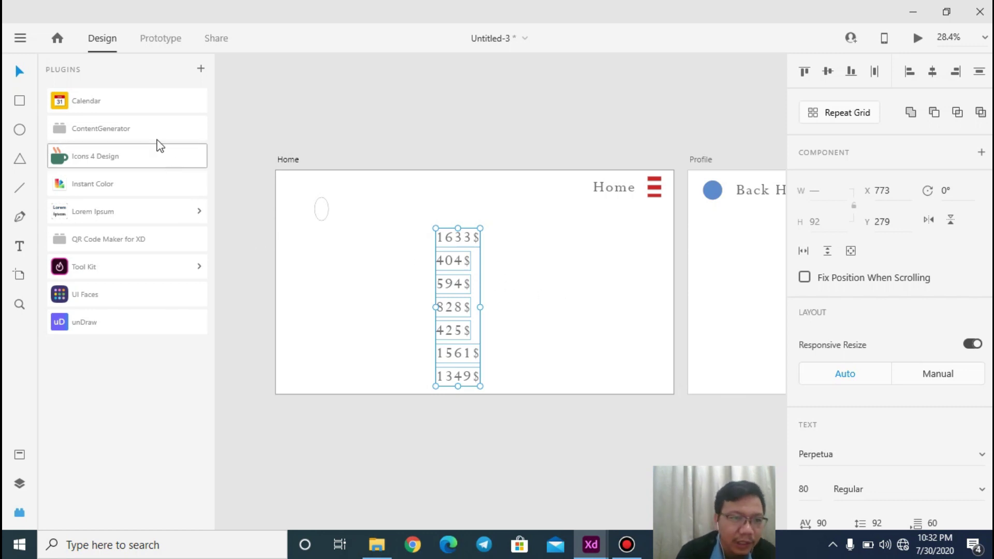
Step: Search the Icons 4 Design plugin for "wifi" and insert the Awesome set's wifi icon into the Home artboard
left_click(163, 167)
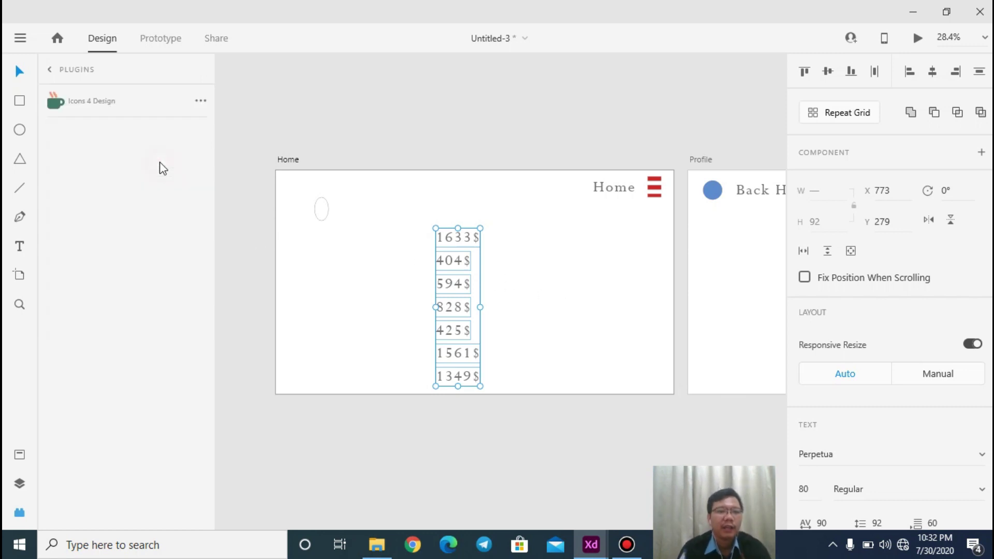
left_click(112, 145)
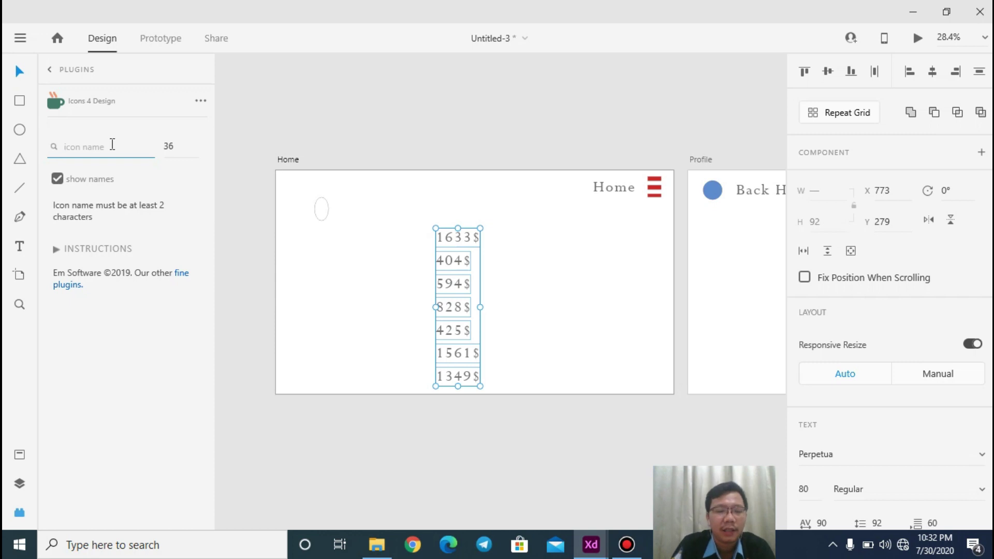
type("wi")
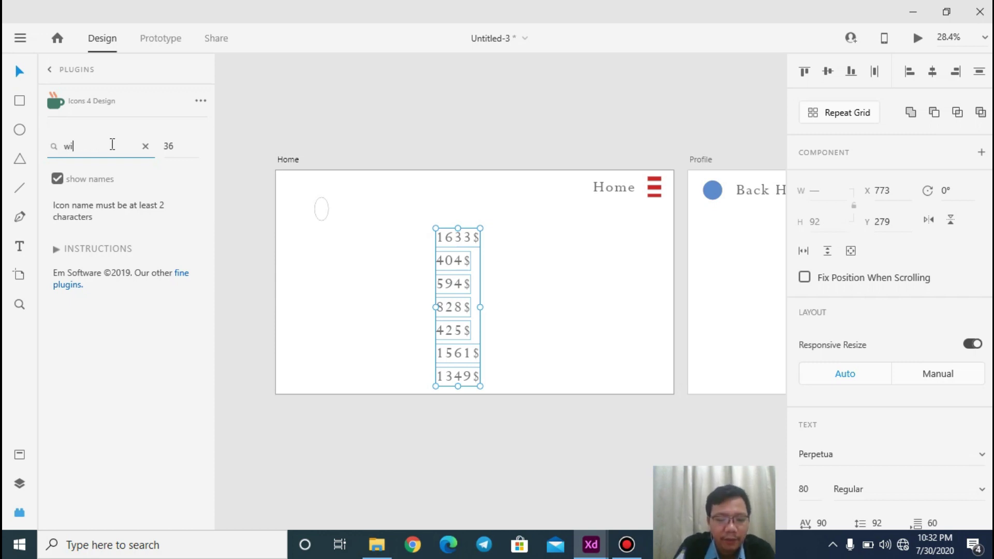
type("fi")
key("Return")
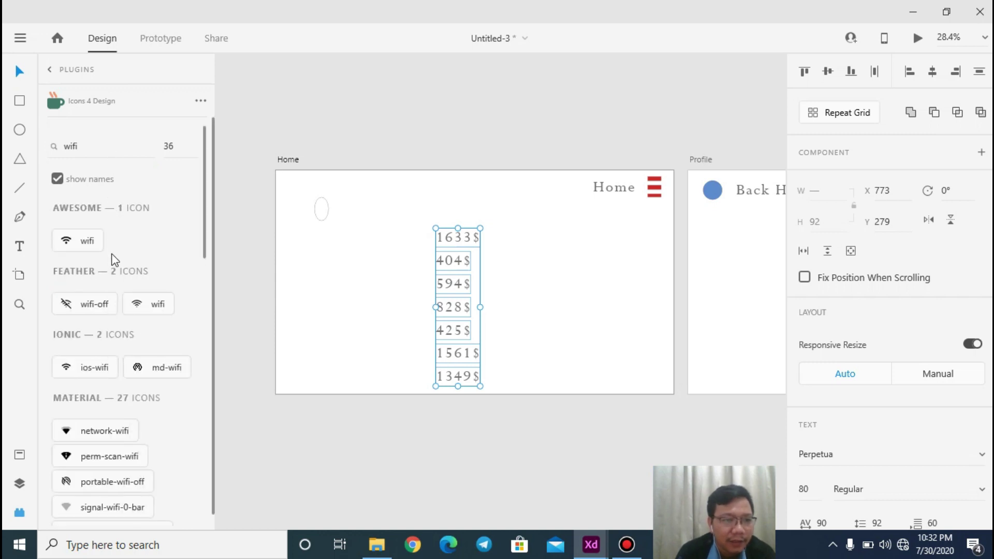
left_click(87, 242)
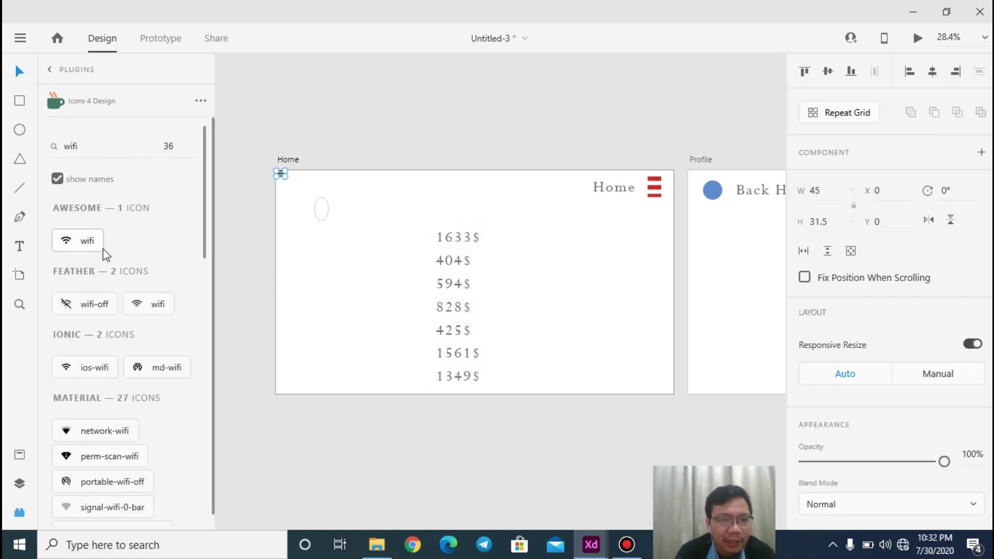
Step: Move the wifi icon beside the ellipse, level with its centre, at about X 416, Y 171, and leave the icon plugin
scroll(278, 172, "up", 3)
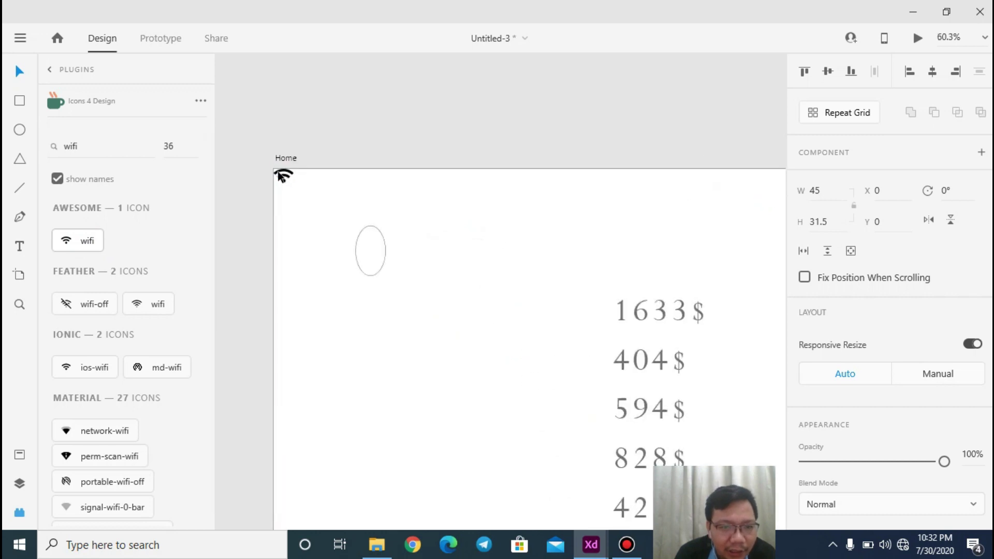
left_click_drag(279, 175, 463, 252)
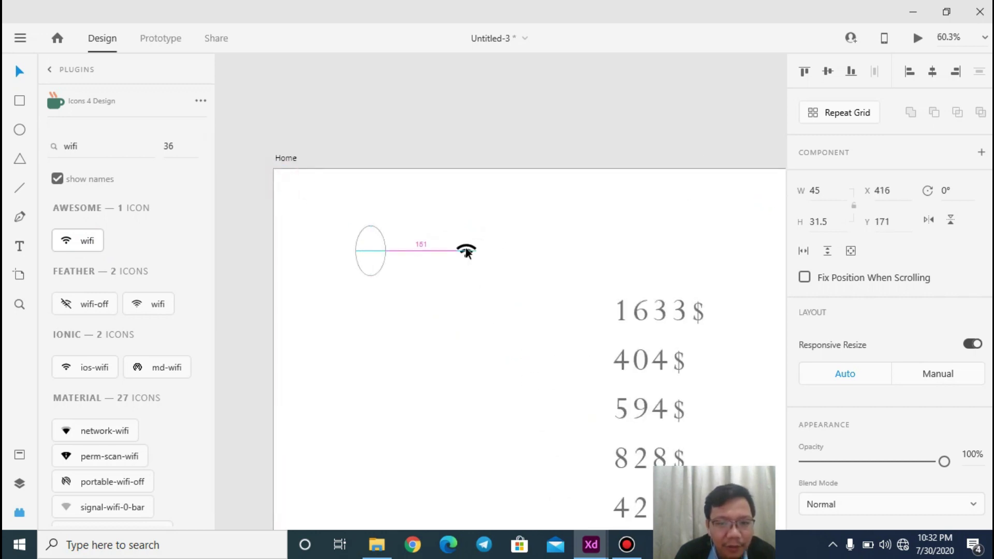
left_click(466, 275)
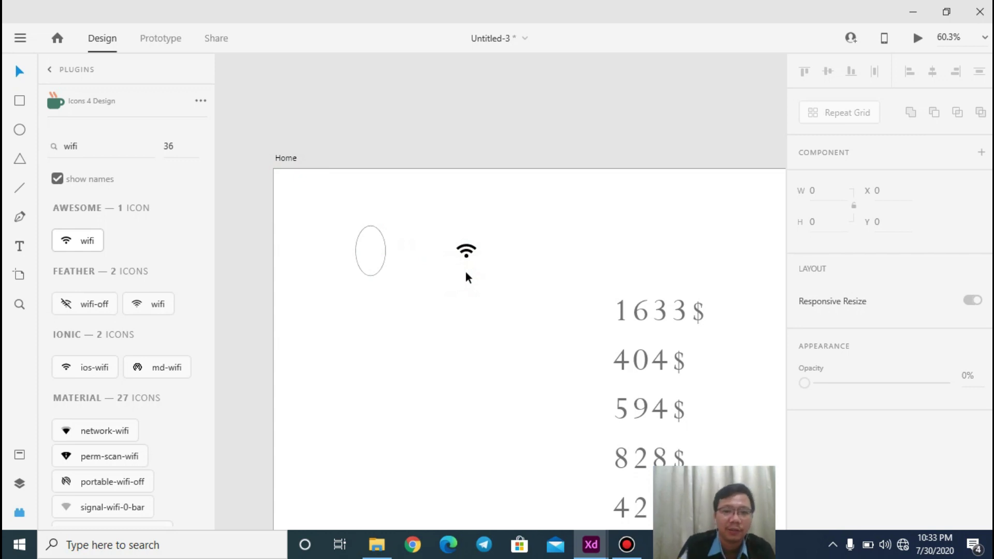
scroll(465, 272, "down", 3)
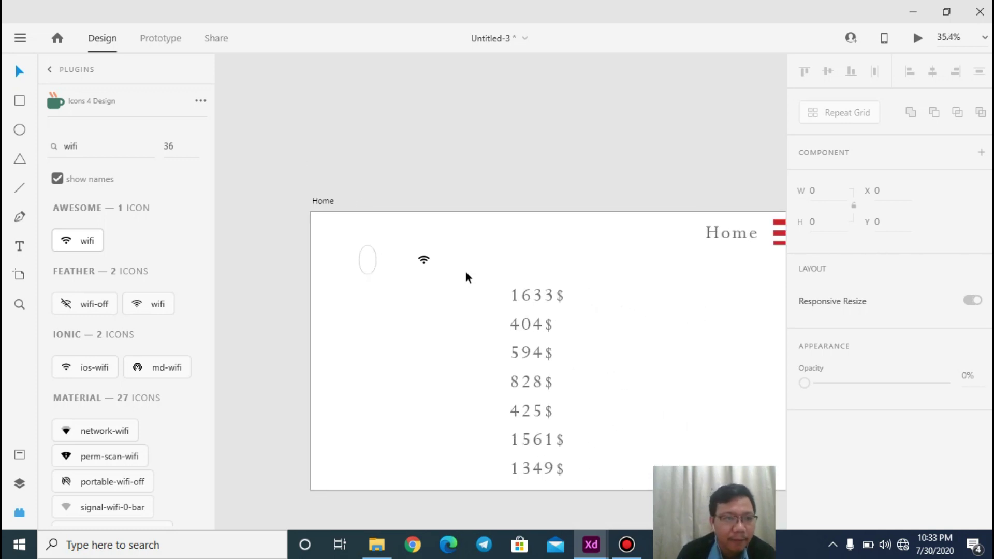
left_click(50, 71)
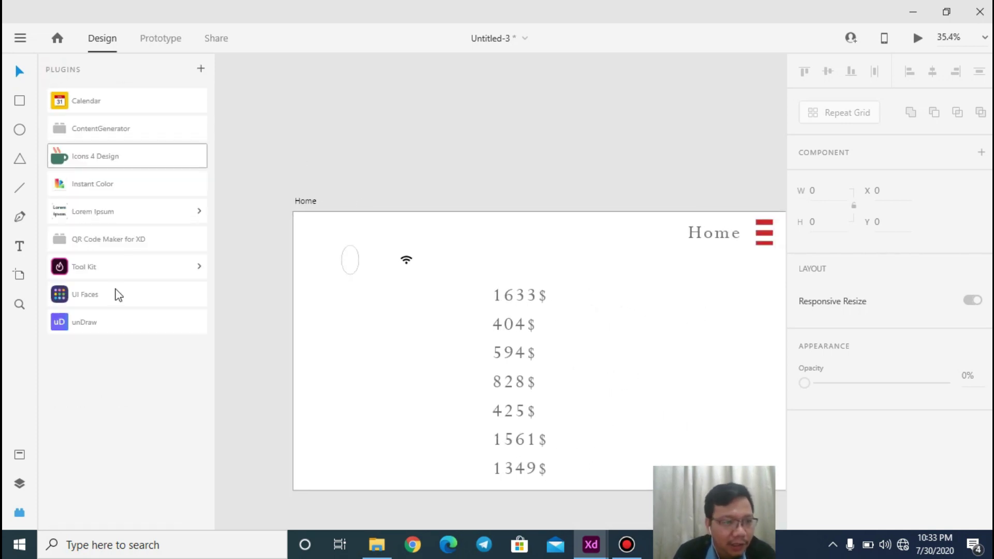
Step: Generate the Ant Design Colors palette on the Home artboard with the Instant Color plugin
left_click(122, 190)
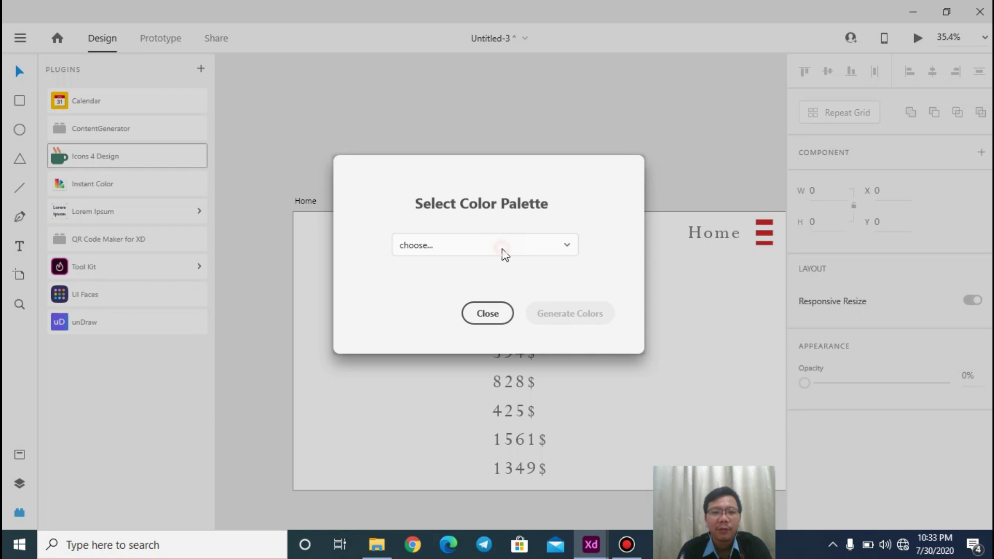
left_click(505, 253)
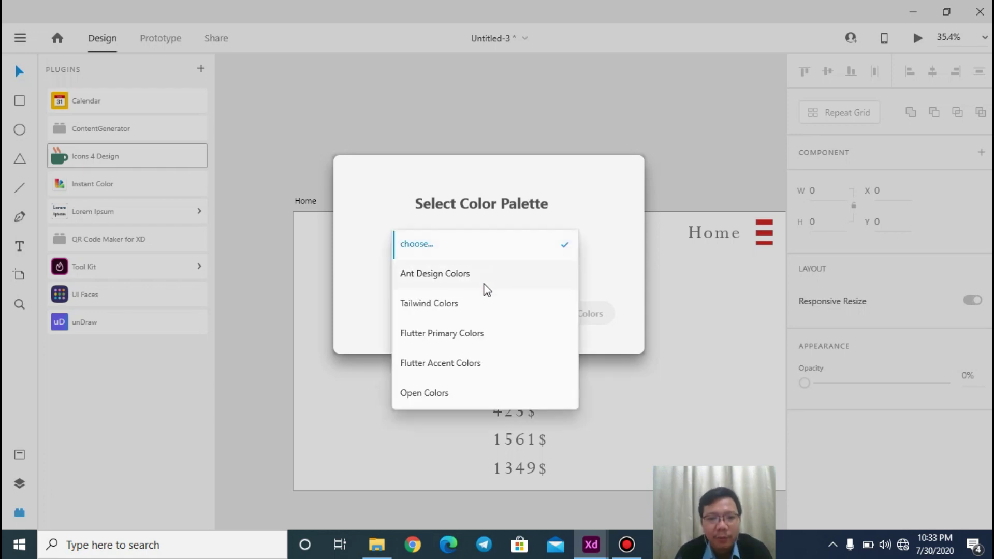
left_click(457, 275)
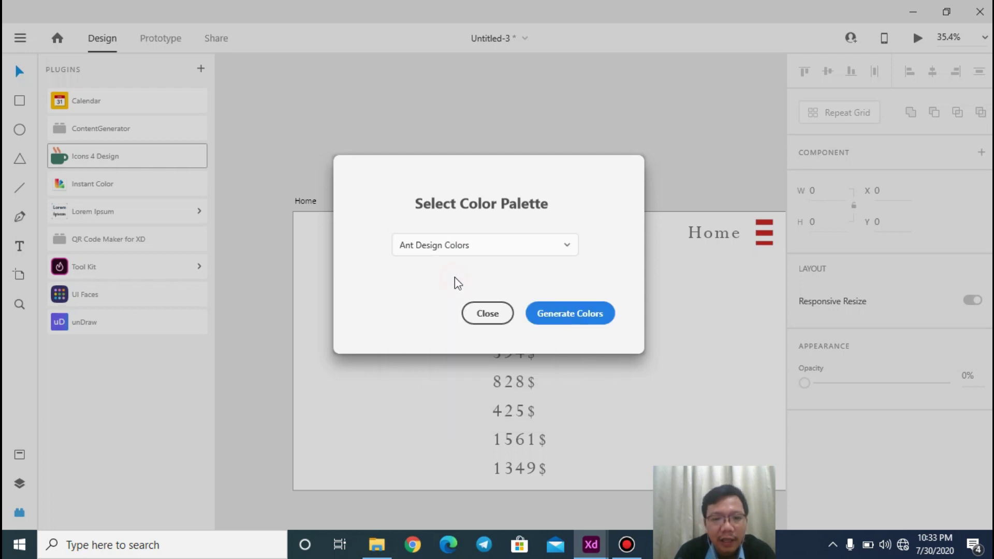
left_click(555, 315)
Step: Look through the generated colour swatches from the red to the gray row, and undo the palette
left_click(459, 241)
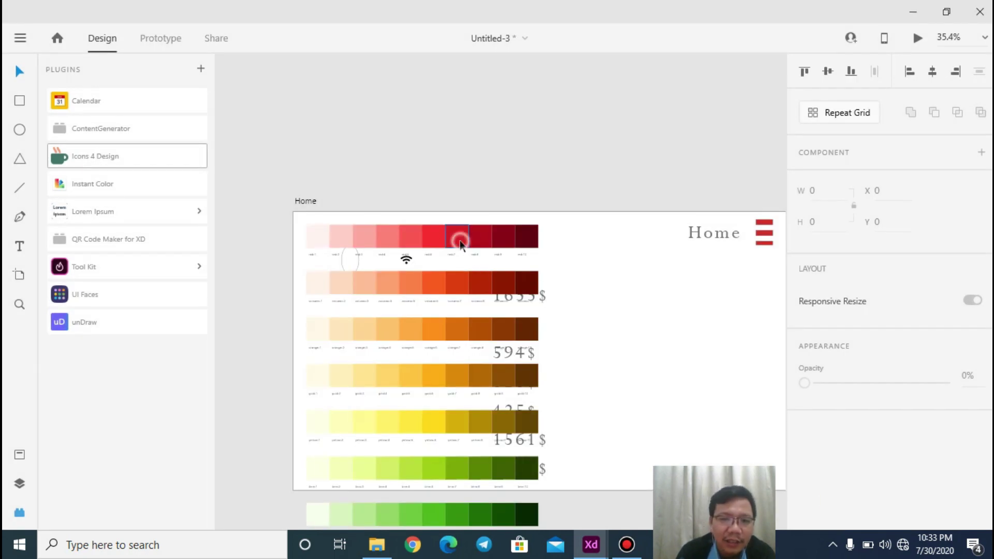
left_click_drag(460, 241, 481, 236)
scroll(494, 413, "down", 5)
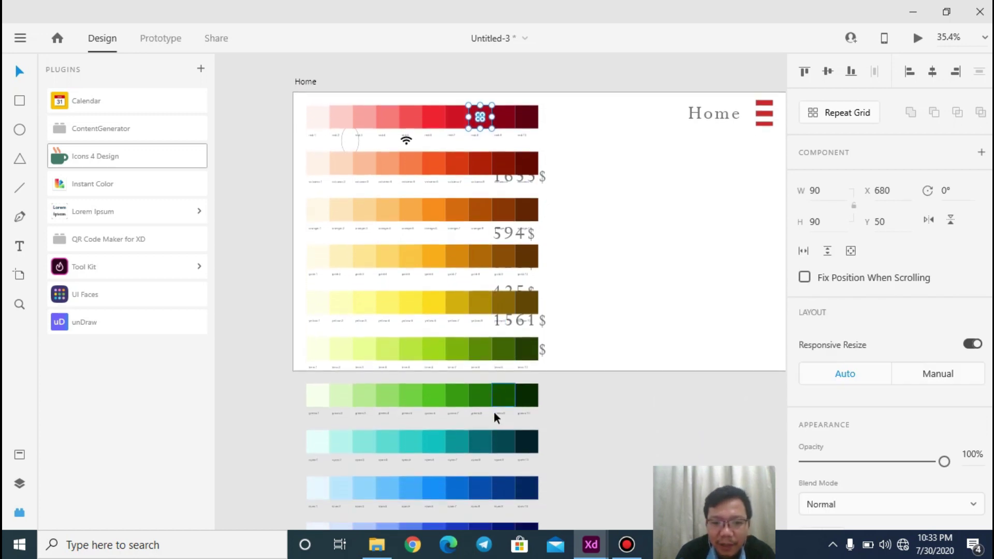
scroll(494, 412, "down", 10)
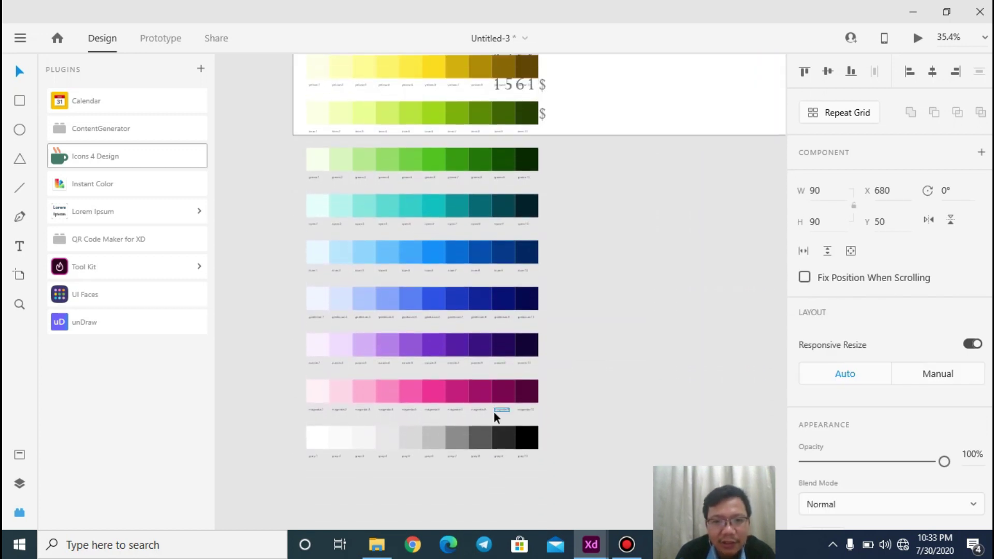
scroll(494, 413, "up", 11)
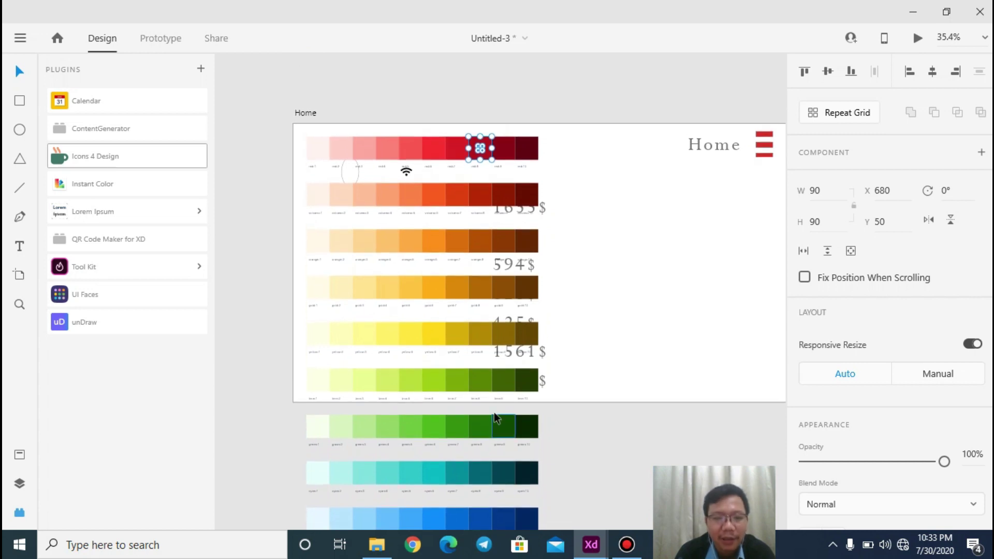
key("ctrl+z")
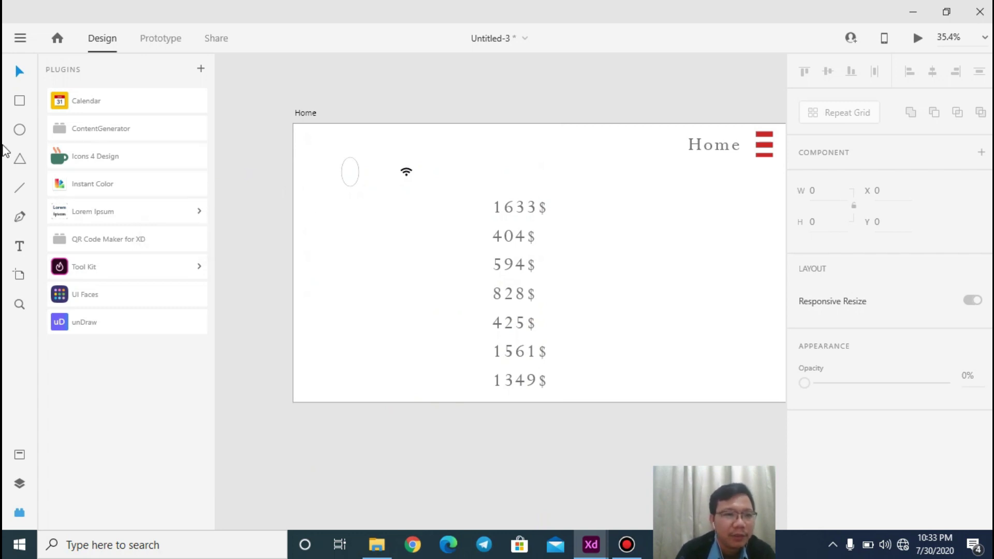
Step: Add the text "tejkskadjsklasklas" on the Home artboard below the wifi icon, at about X 333, Y 437, and select it
left_click(21, 247)
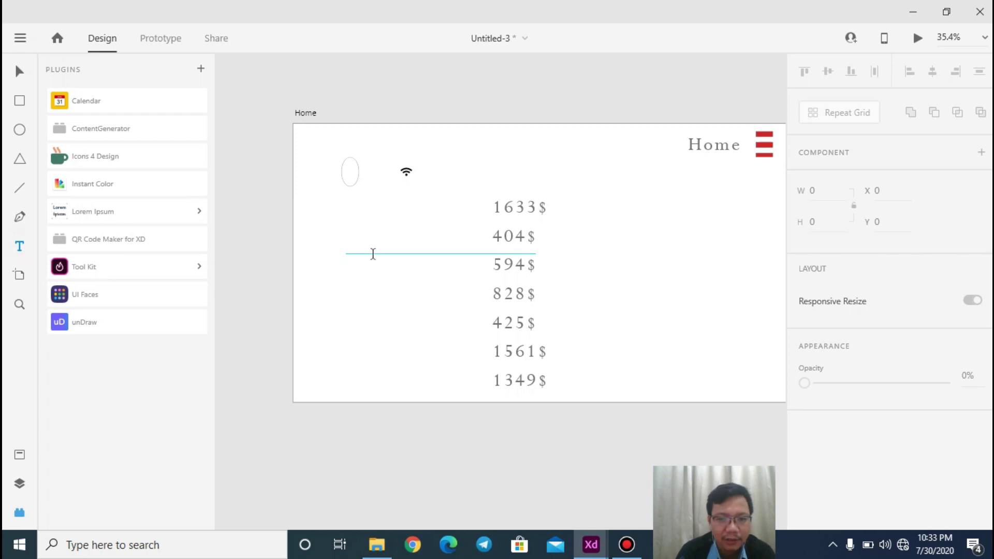
left_click(380, 253)
type("t")
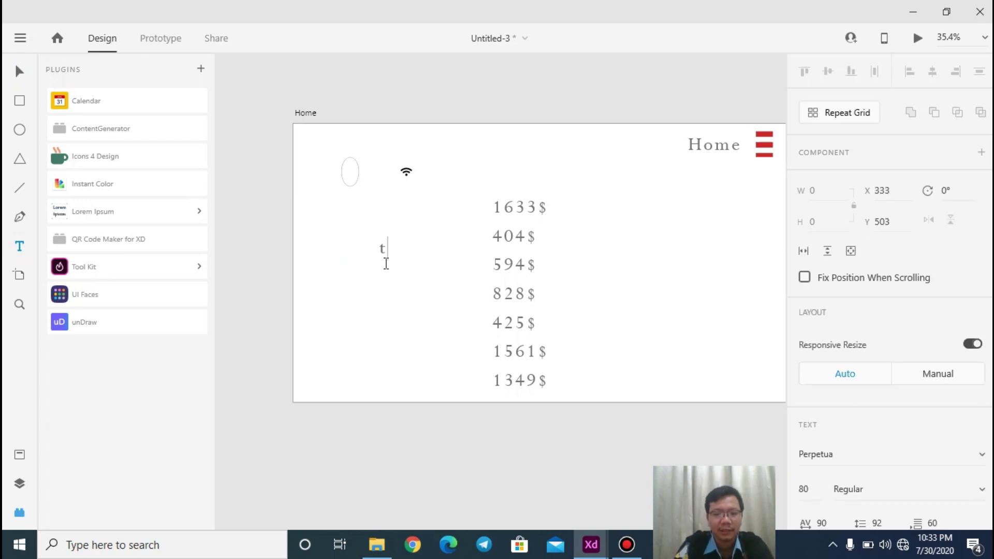
type("ejkskadjsklasklas")
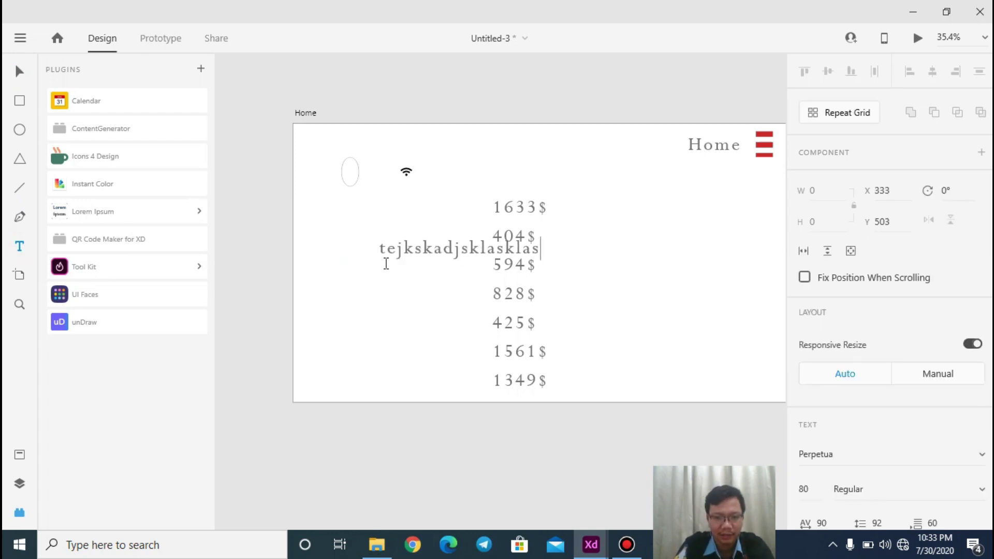
key("Escape")
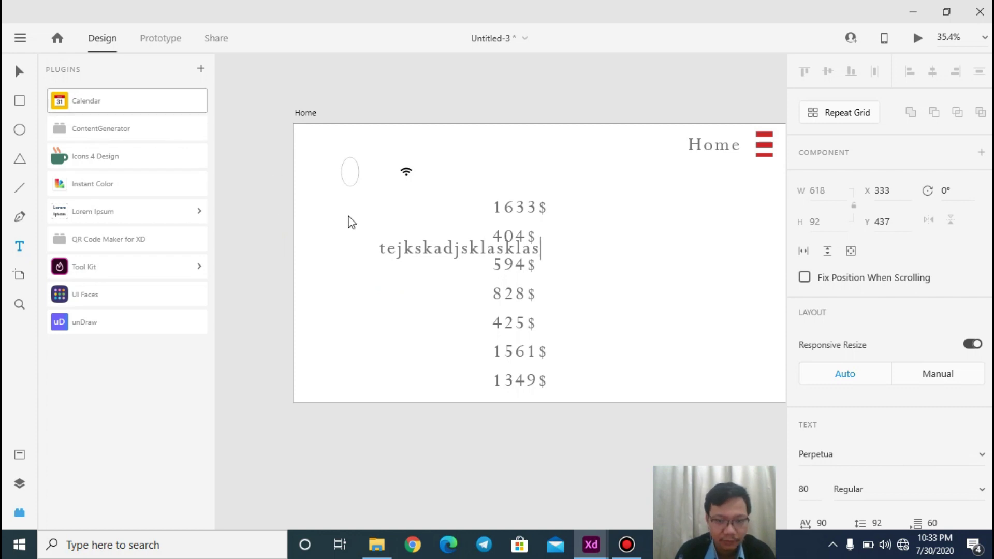
left_click(19, 71)
left_click(415, 249)
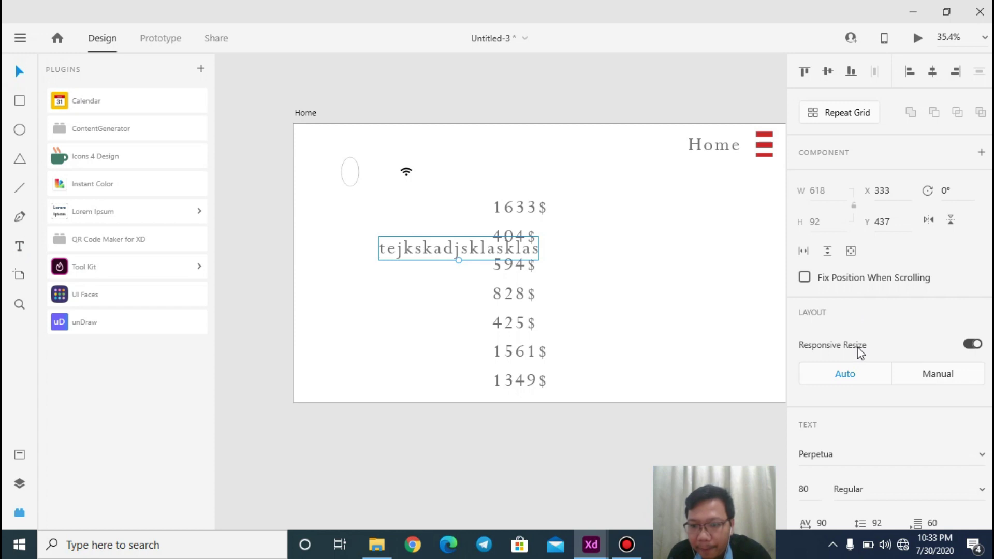
Step: Enlarge the text box of "tejkskadjsklasklas" downwards to about 626 wide and 514 high
scroll(858, 347, "down", 3)
scroll(858, 347, "down", 12)
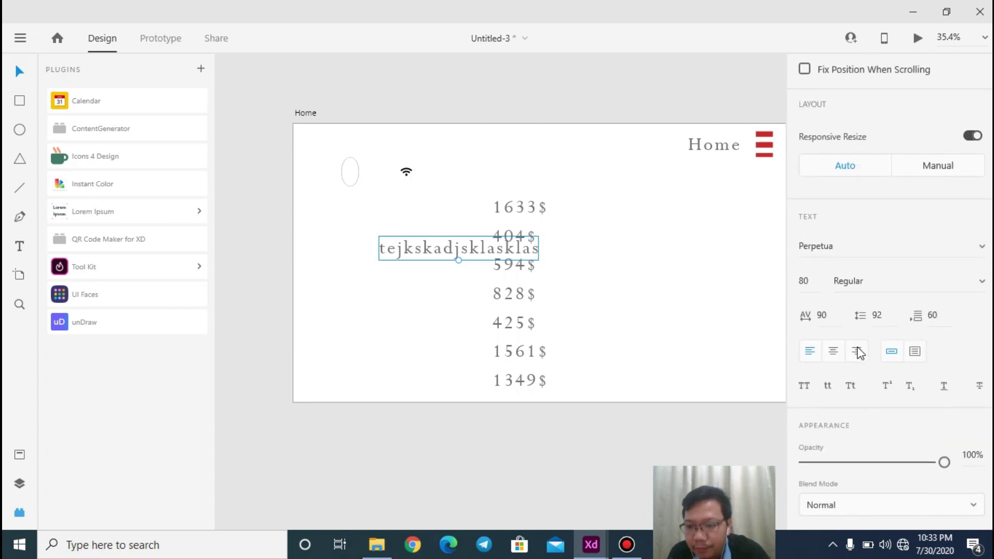
left_click(922, 205)
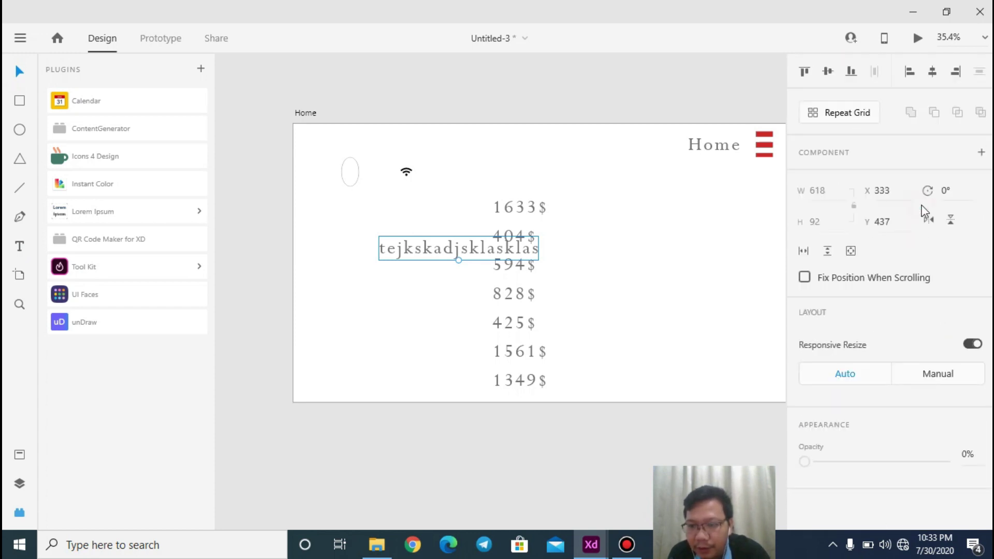
left_click_drag(459, 260, 454, 369)
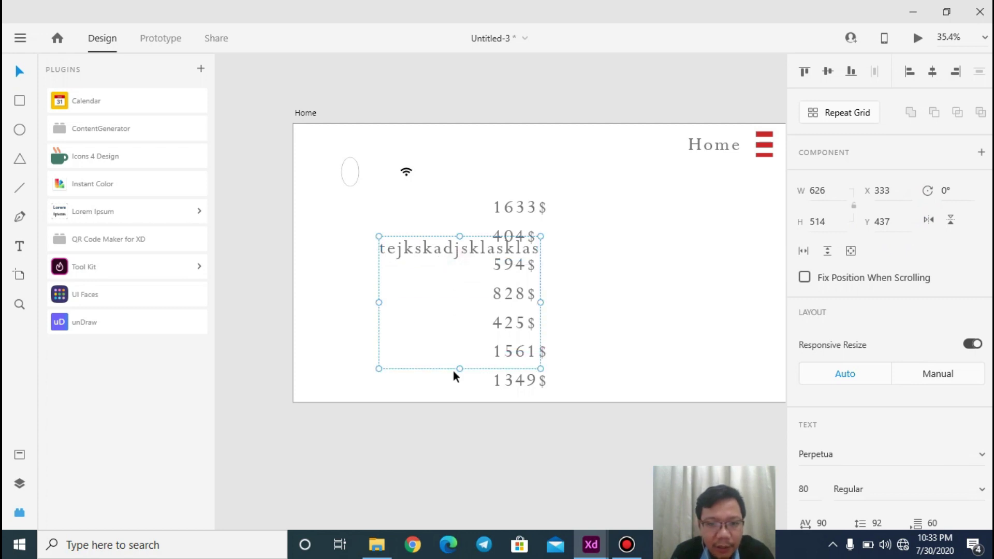
Step: Fill the enlarged text box with placeholder text using the Lorem Ipsum plugin, and deselect it
left_click(175, 216)
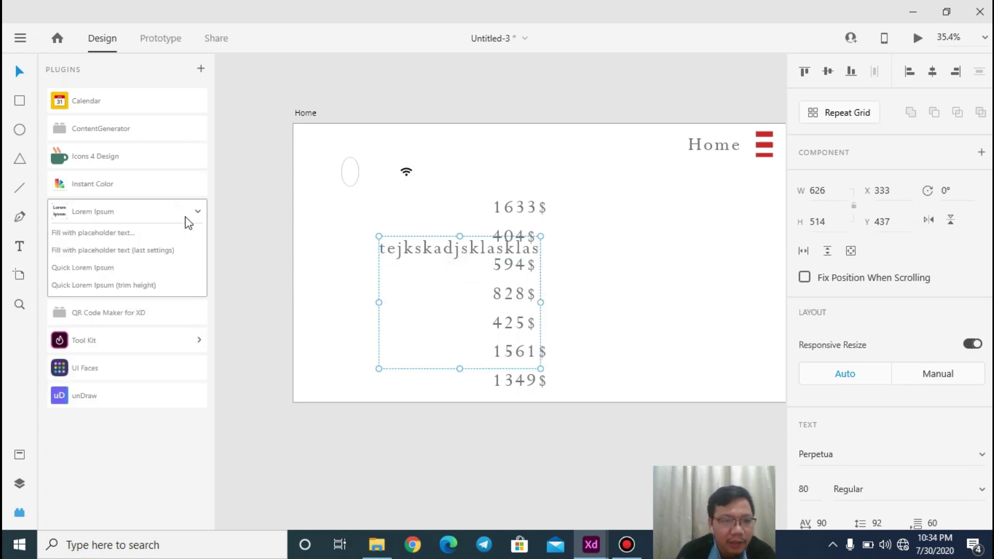
left_click(164, 257)
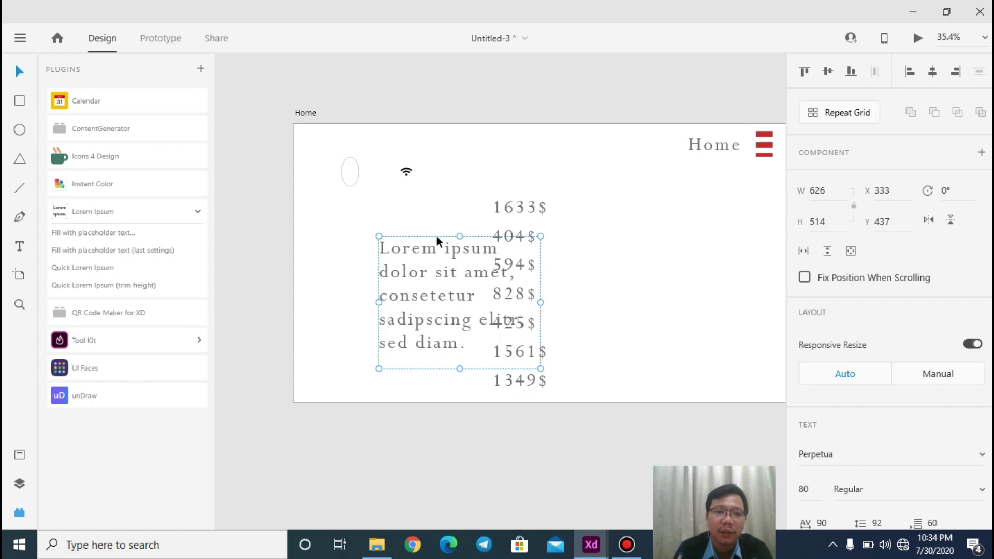
left_click(198, 212)
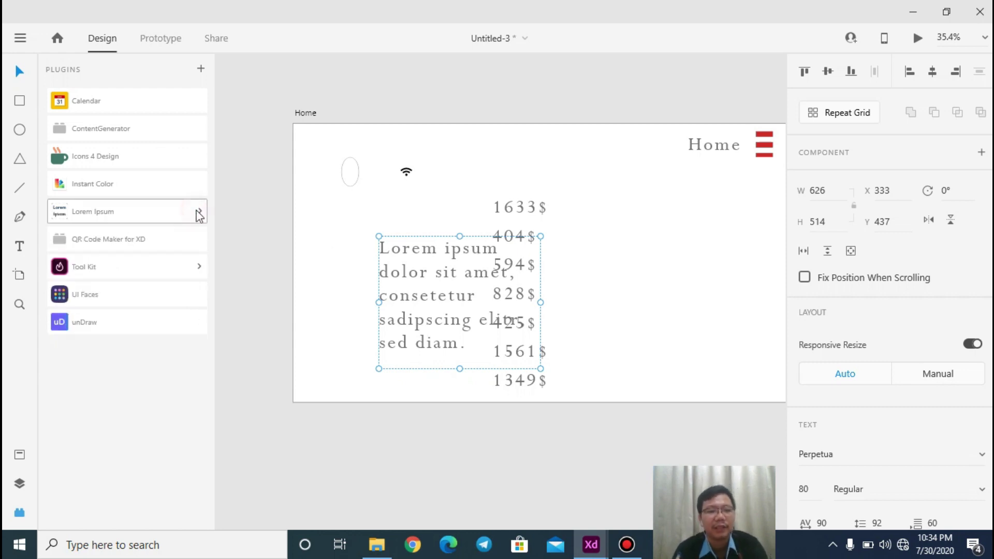
left_click(224, 234)
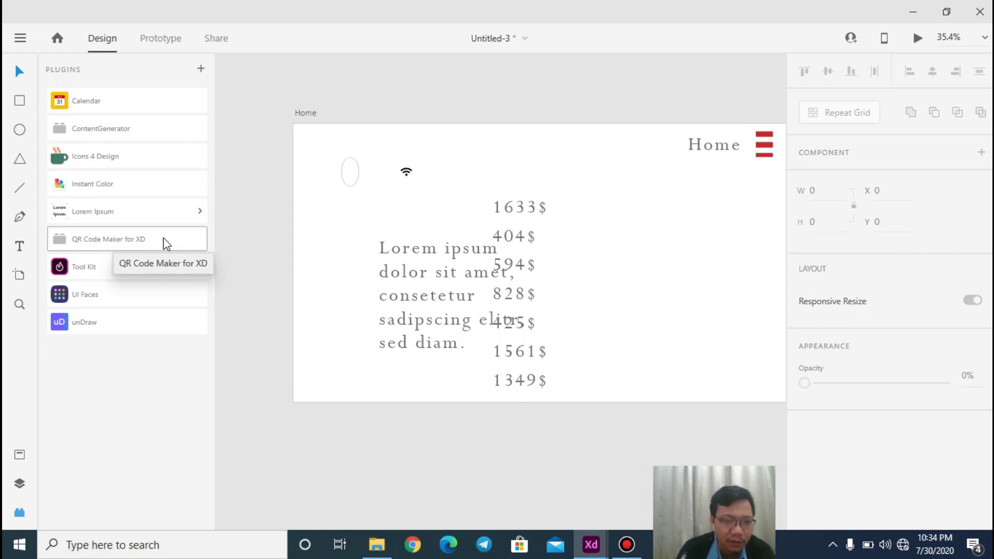
Step: Look at the QR Code Maker for XD dialog, close it, and list the Tool Kit plugin's functions
left_click(164, 239)
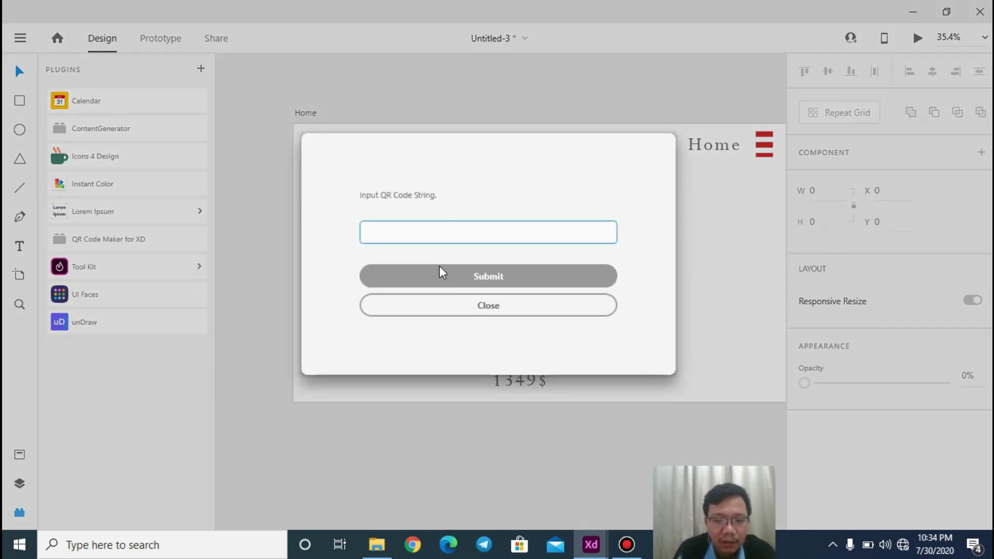
left_click(441, 301)
left_click(178, 269)
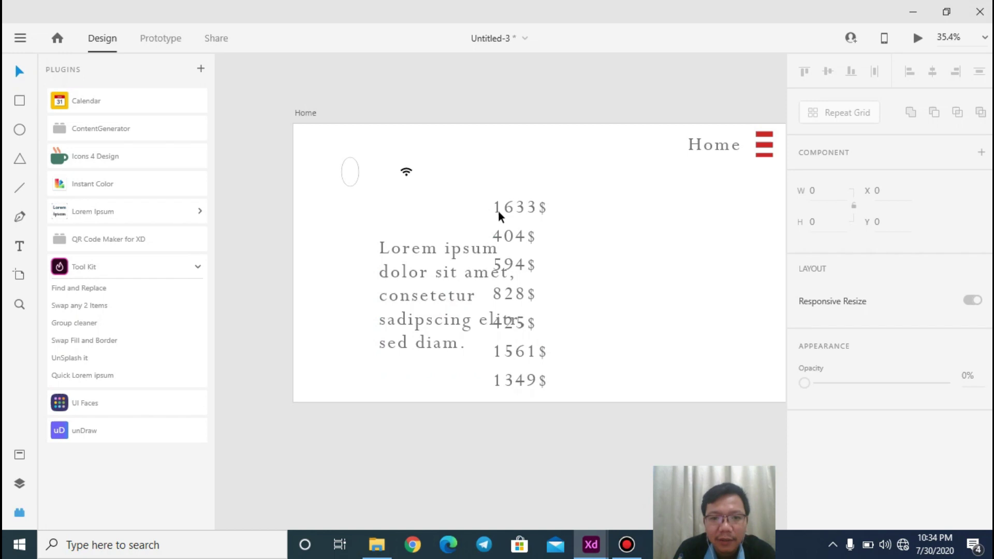
Step: Add the text "nama" on the Home artboard beside the price column, at about X 1271, Y 346
left_click(20, 246)
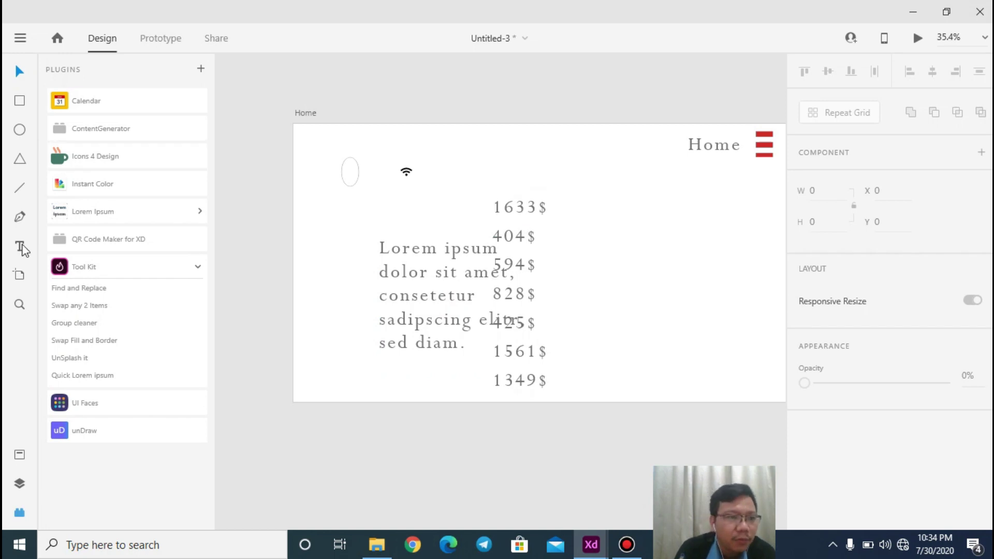
left_click(622, 231)
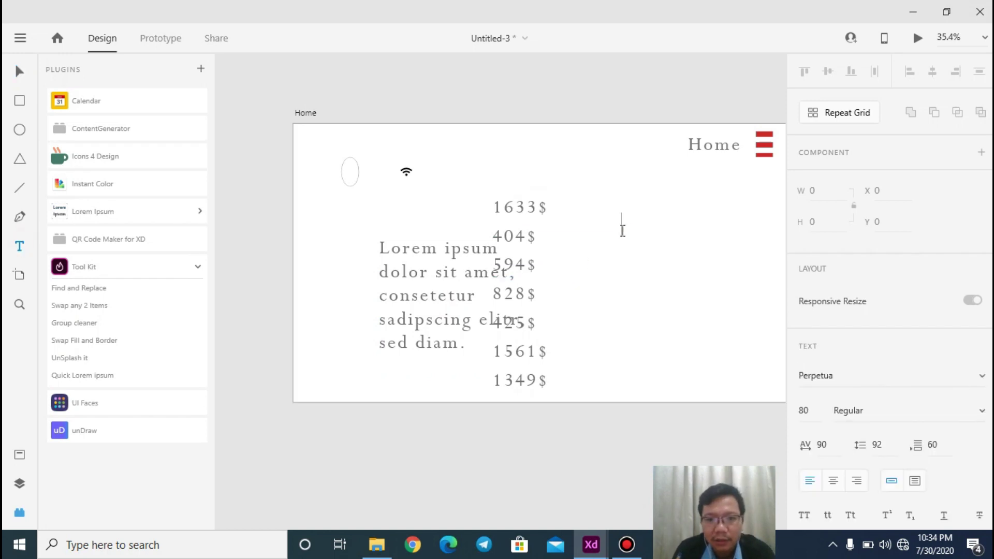
type("nama")
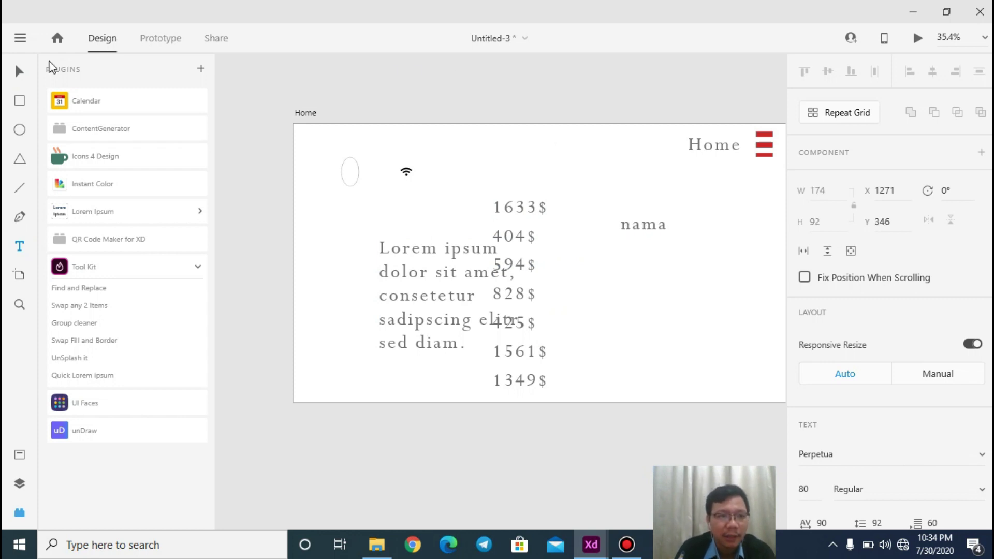
left_click(20, 71)
Step: Repeat the "nama" text down into a column of six with Repeat Grid, and ungroup the grid
left_click(831, 121)
left_click_drag(643, 237, 657, 385)
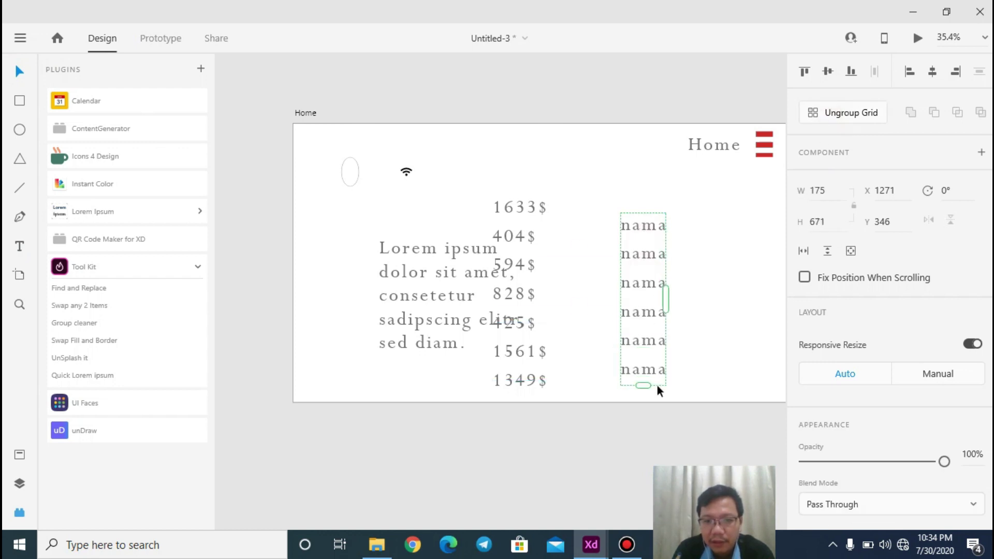
left_click(850, 114)
Step: Replace "nama" with "umur" in all six selected texts using Tool Kit's Find and Replace, limited to Selection Only
left_click(662, 228)
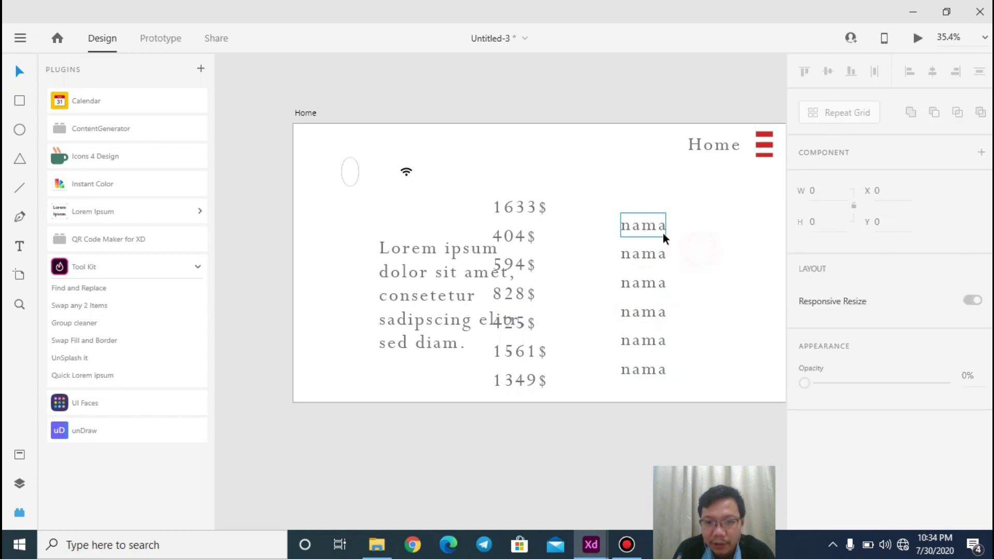
left_click(657, 187)
left_click_drag(652, 398, 652, 392)
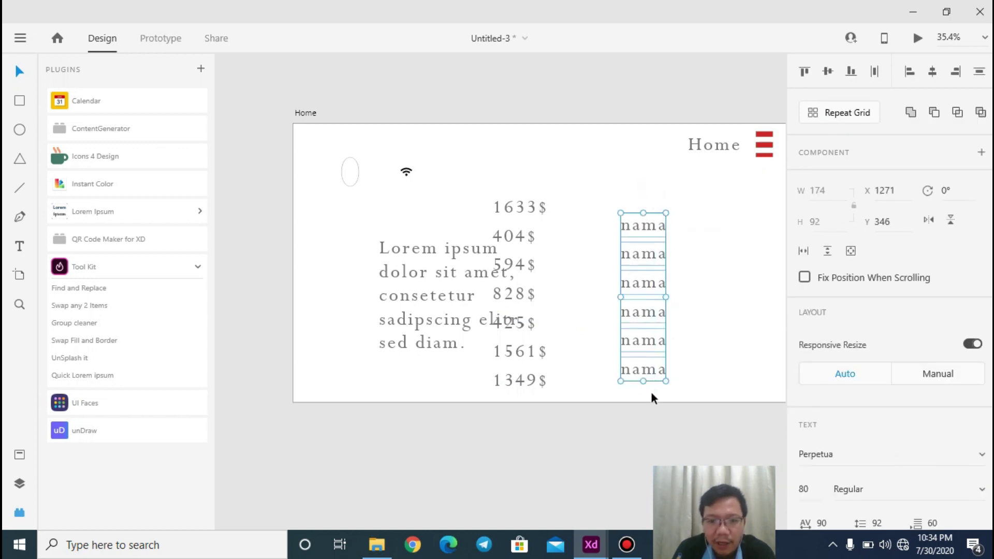
left_click(142, 293)
left_click(84, 145)
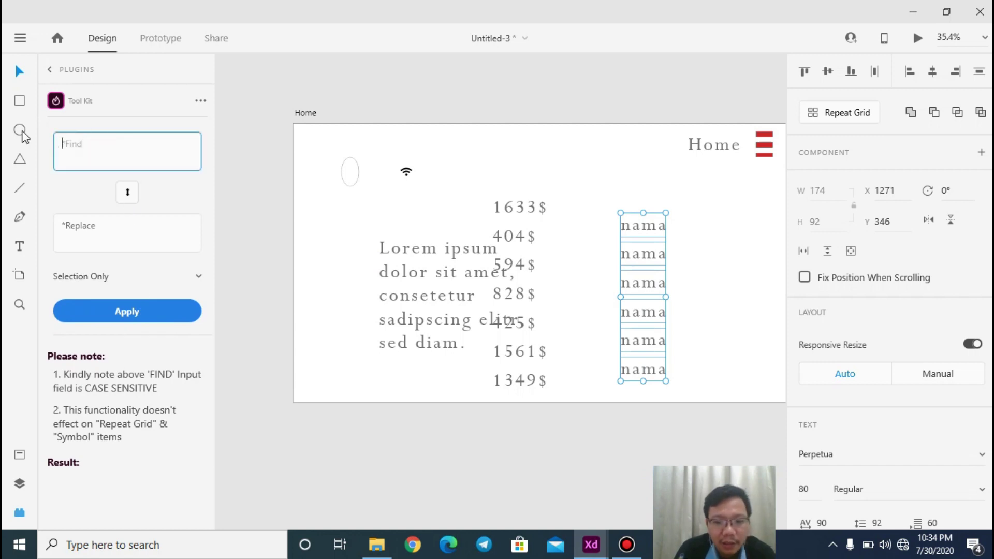
type("nama")
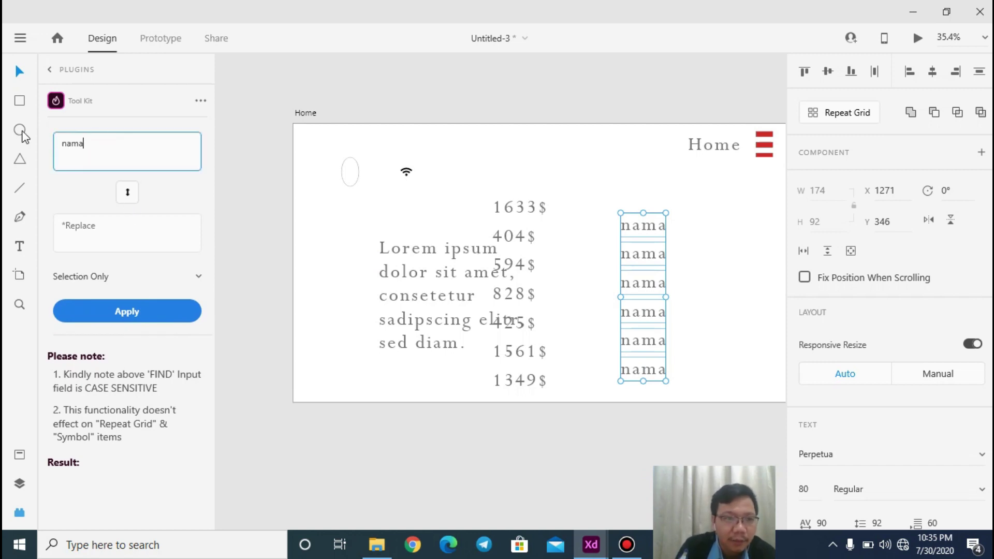
left_click(128, 217)
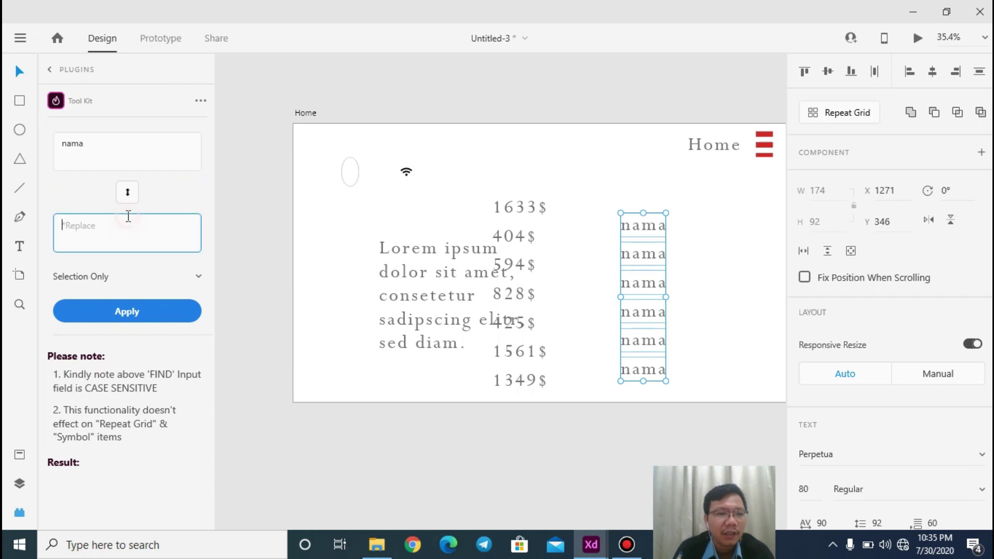
type("umur")
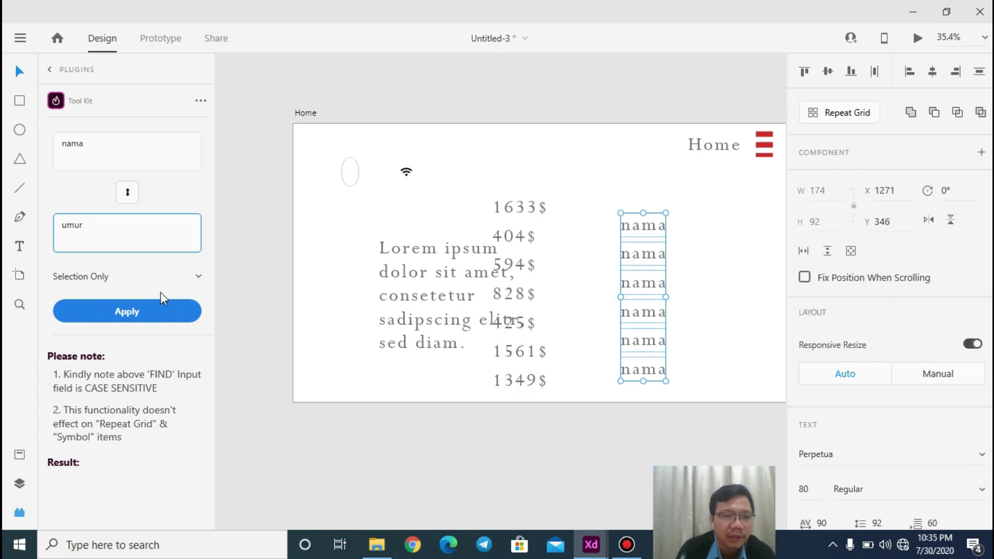
left_click(156, 306)
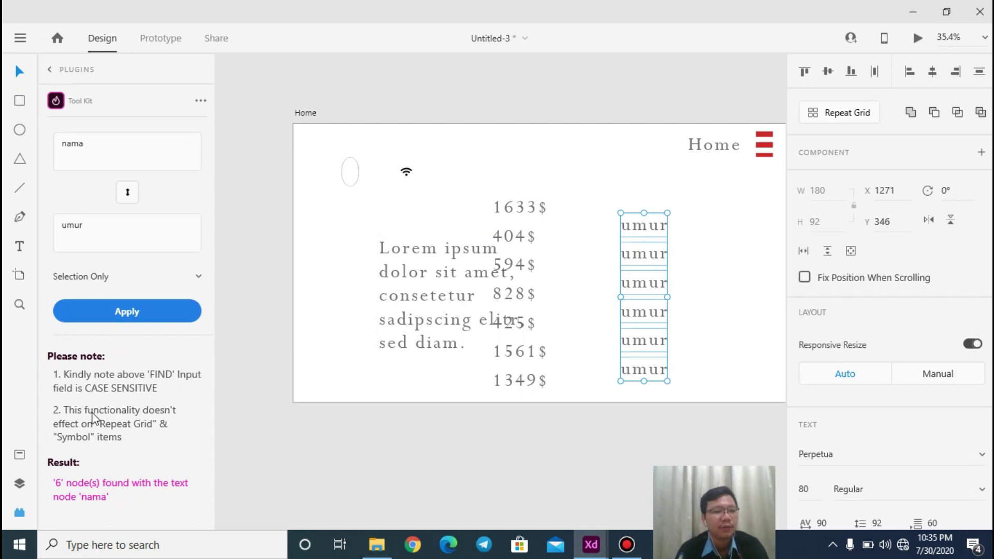
Step: Leave the Tool Kit plugin and open the UI Faces plugin
left_click(20, 514)
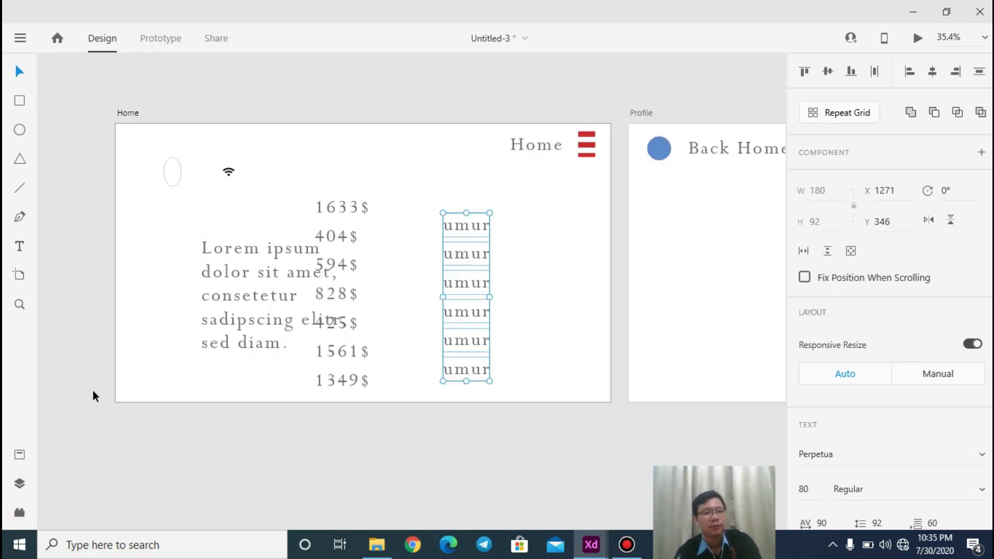
left_click(20, 513)
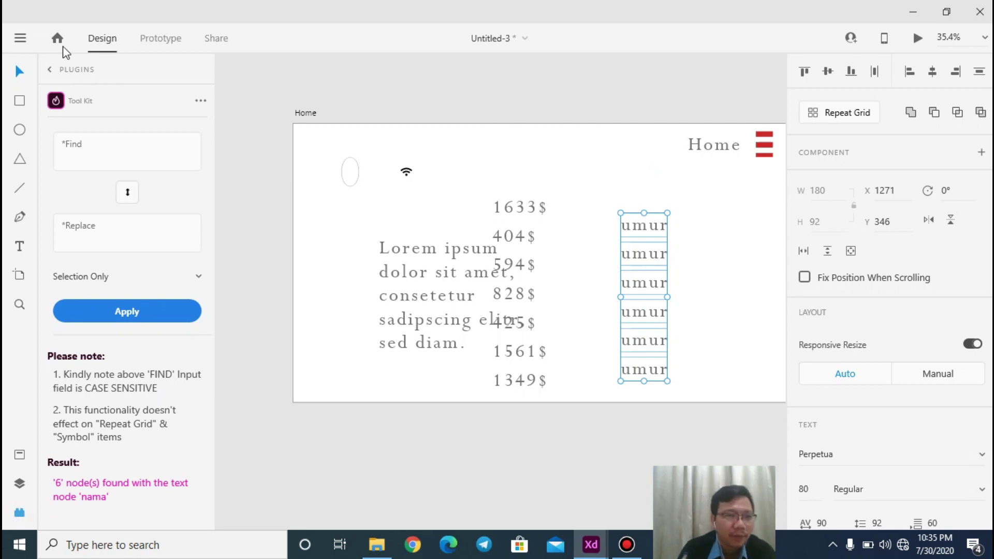
left_click(50, 71)
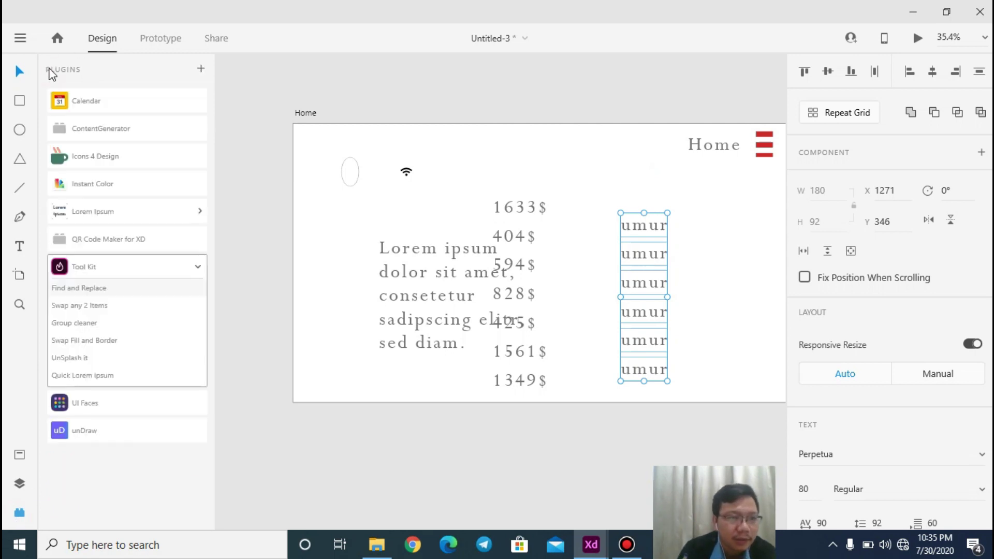
left_click(107, 409)
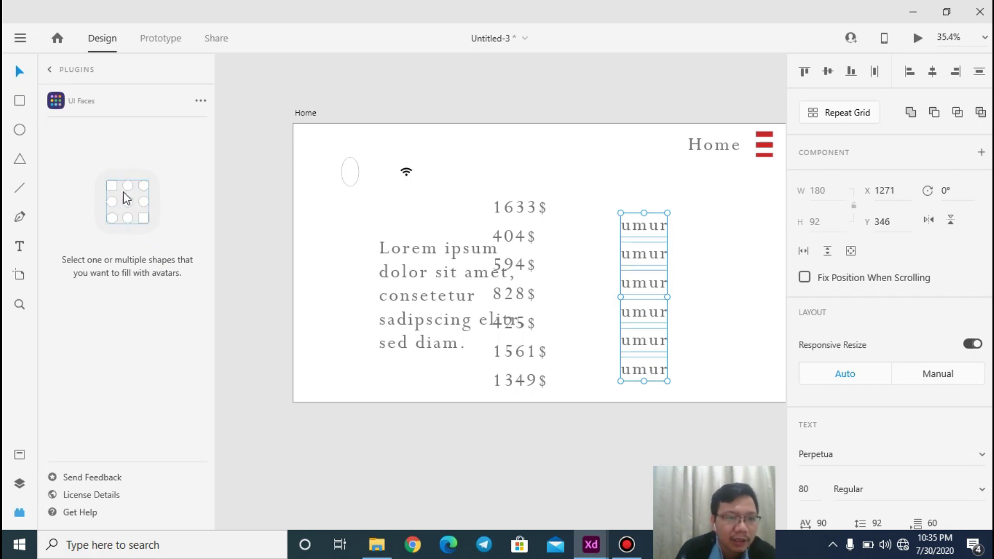
Step: Delete the small ellipse beside the wifi icon on the Home artboard
left_click(341, 179)
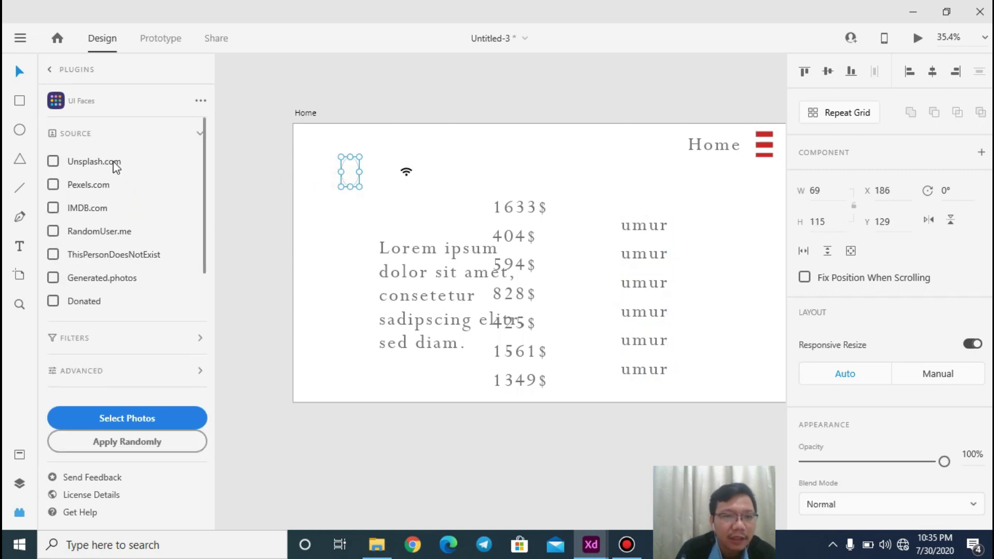
left_click(351, 195)
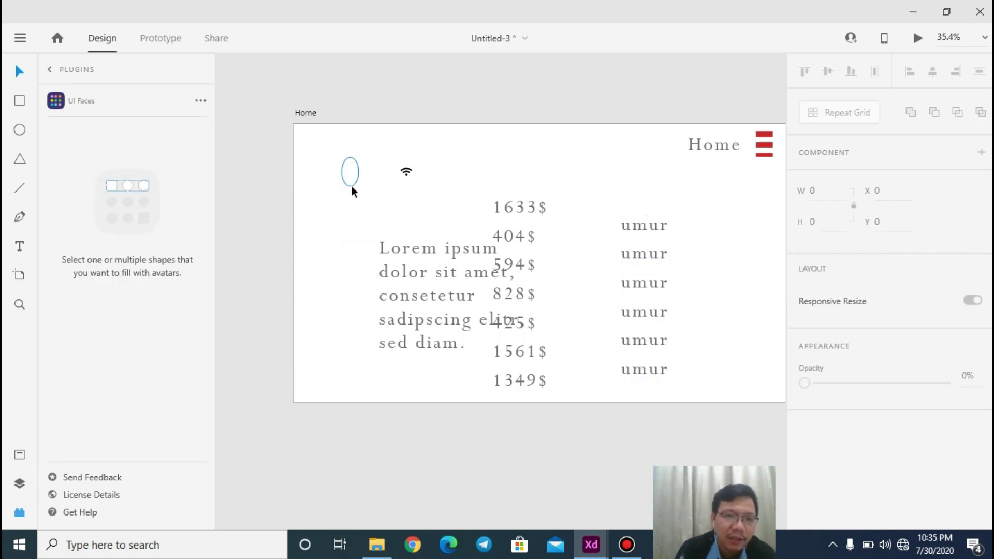
left_click(352, 185)
left_click(352, 186)
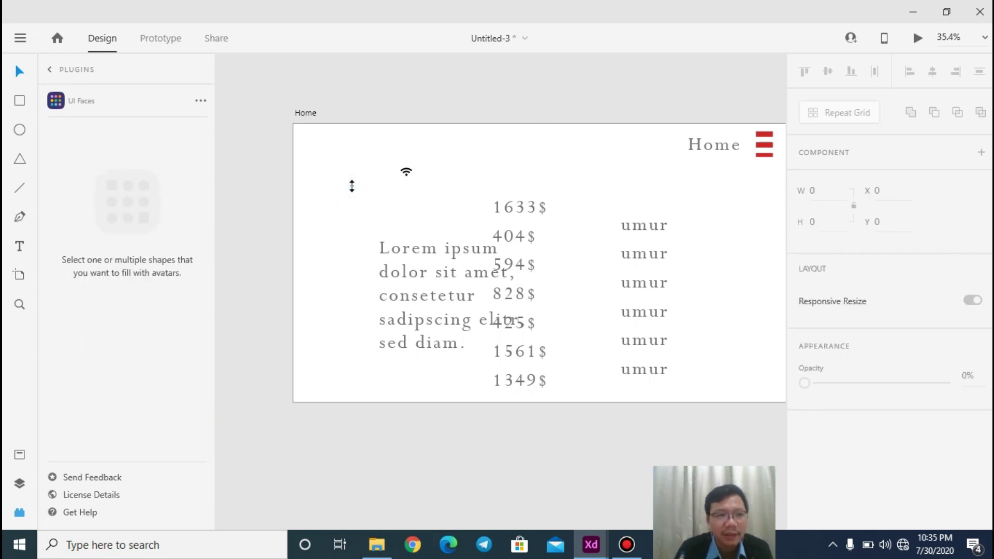
left_click(20, 131)
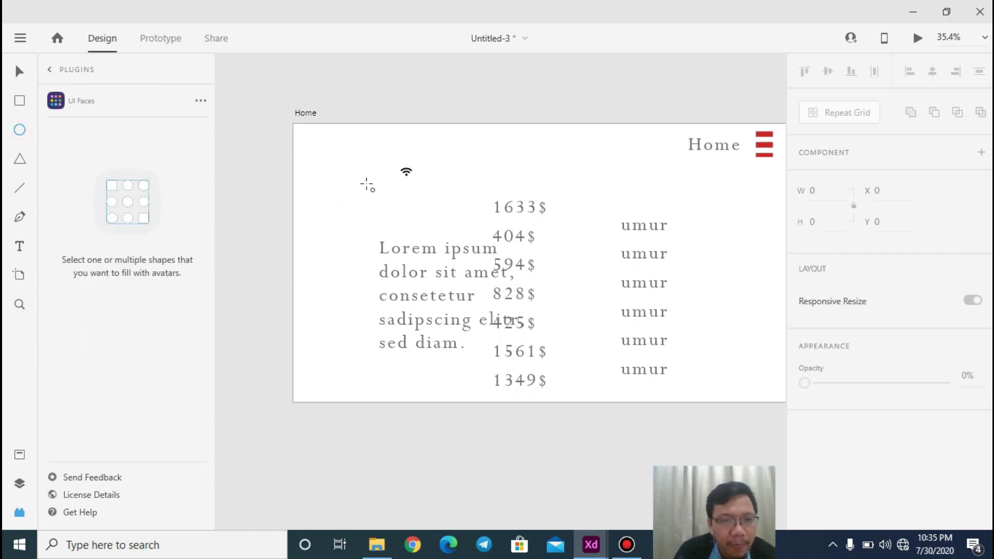
mouse_move(309, 154)
left_mouse_down()
mouse_move(366, 196)
mouse_move(348, 216)
left_mouse_up()
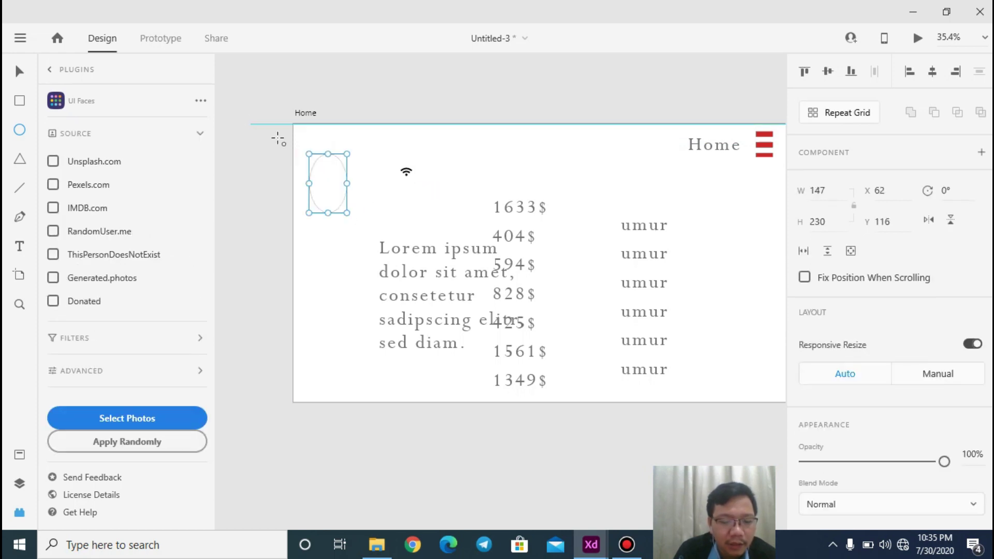
key("Delete")
Step: Draw a circle about 129 wide at X 99, Y 150 on the Home artboard, repeat it into a column of six, and ungroup the grid
left_click_drag(319, 163, 354, 195)
left_click(17, 72)
left_click(840, 113)
left_click_drag(335, 200, 335, 394)
left_click(405, 211)
left_click(330, 174)
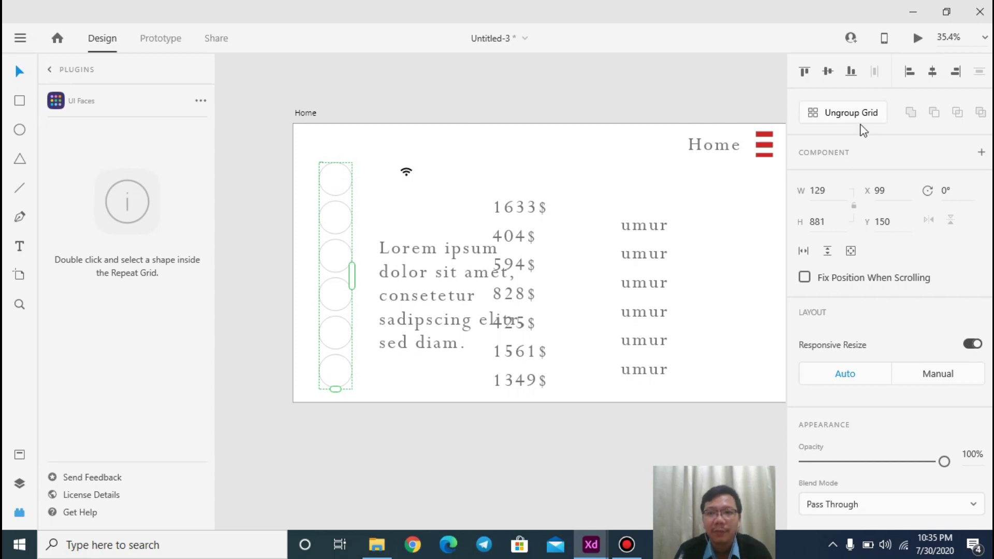
left_click(841, 114)
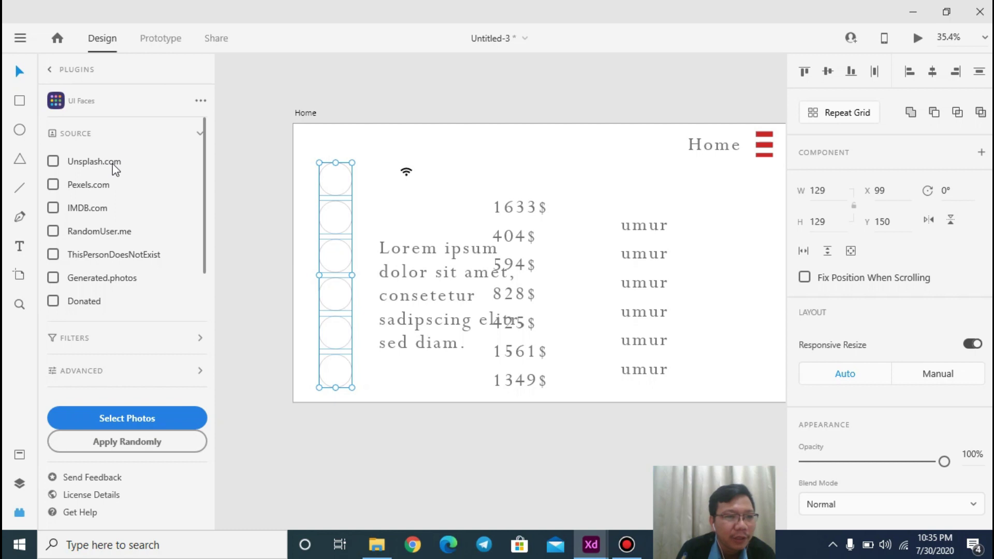
Step: Fill the six circles on the Home artboard with six portrait photos hand-picked from Unsplash.com in UI Faces
left_click(113, 164)
left_click(150, 419)
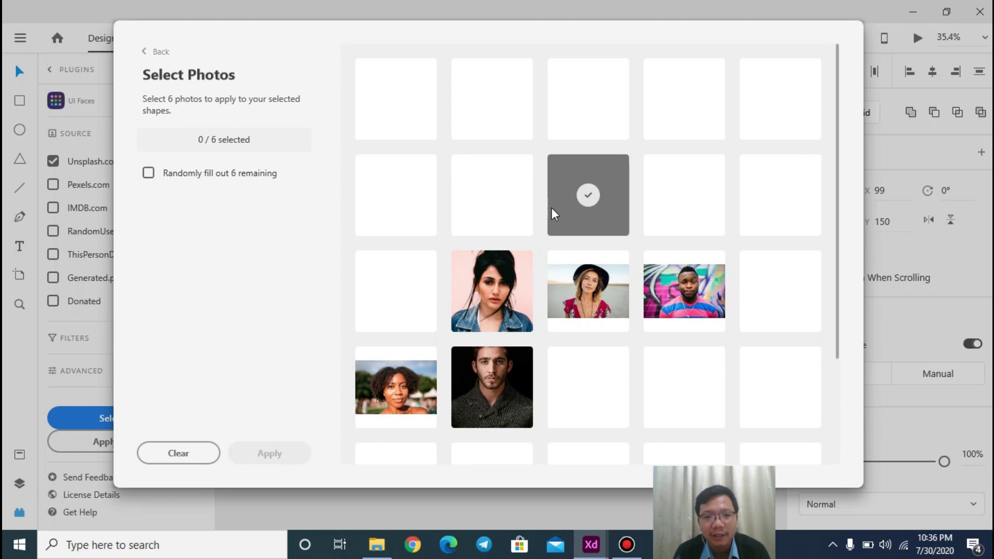
left_click(496, 294)
left_click(591, 292)
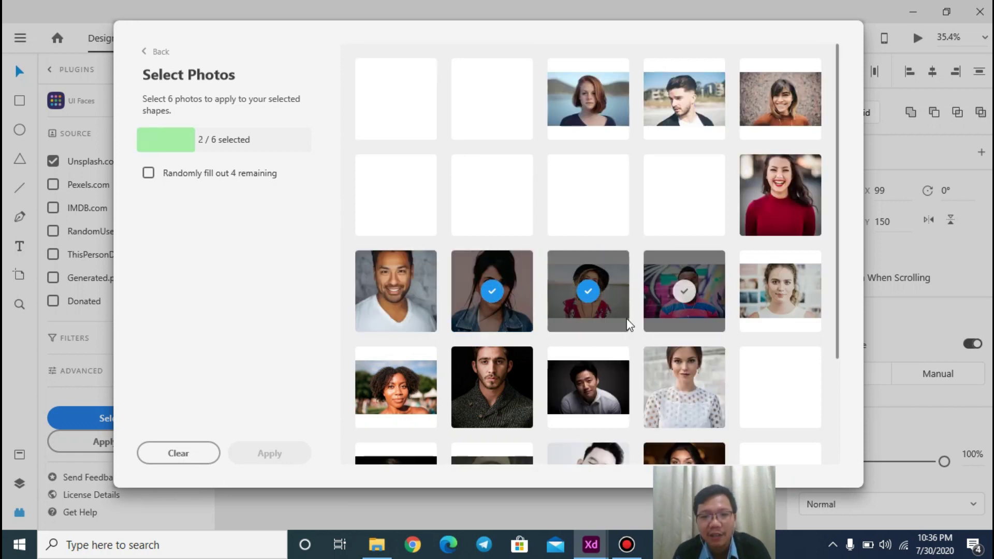
left_click(591, 390)
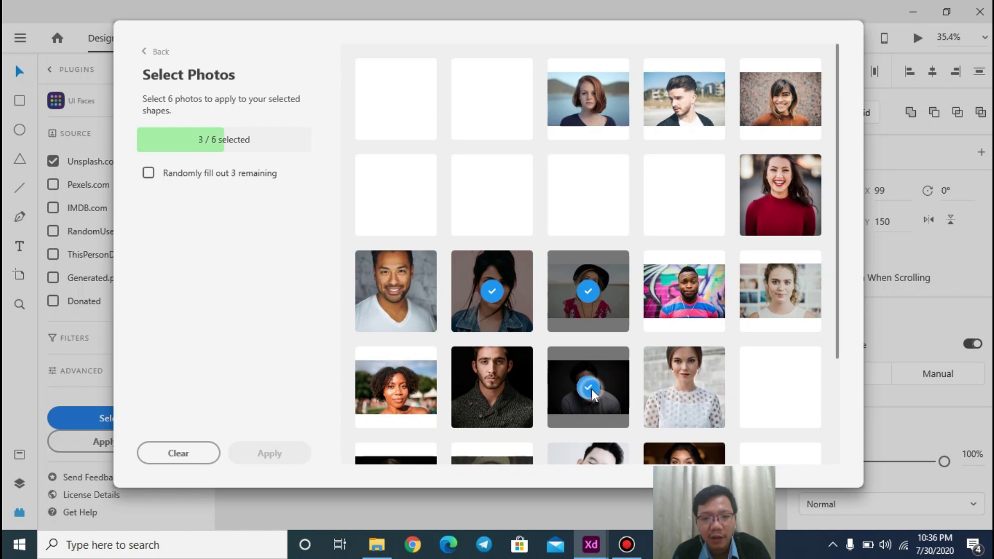
left_click(690, 382)
left_click(779, 292)
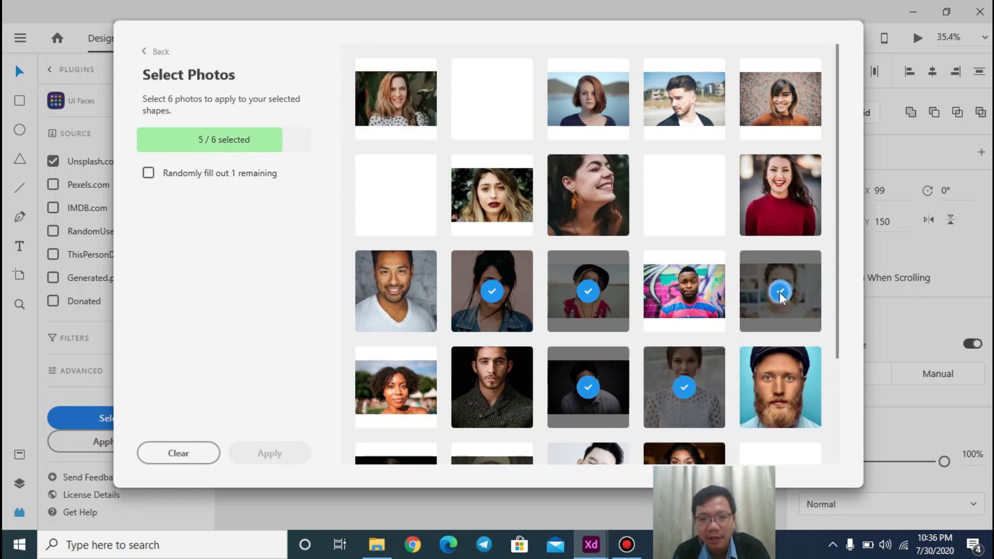
left_click(782, 381)
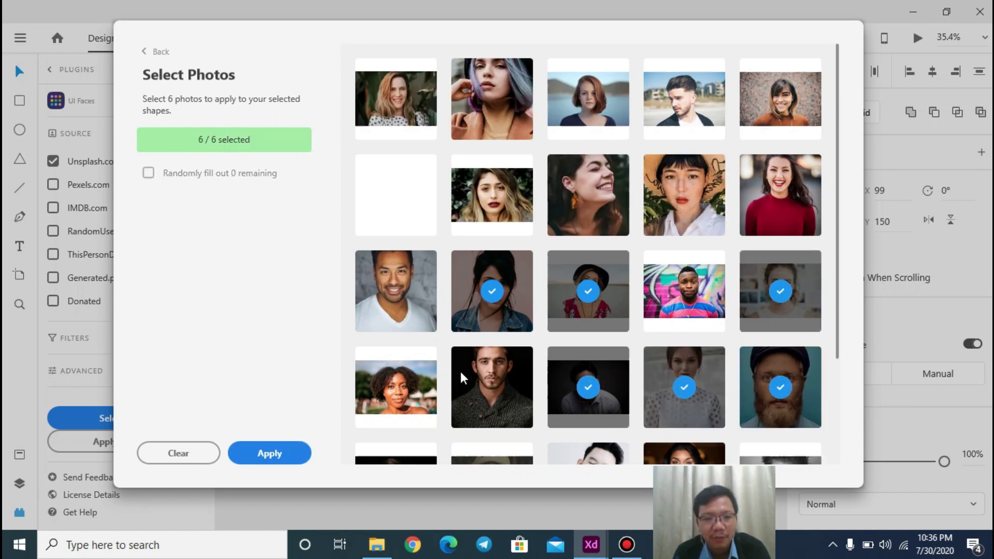
left_click(301, 455)
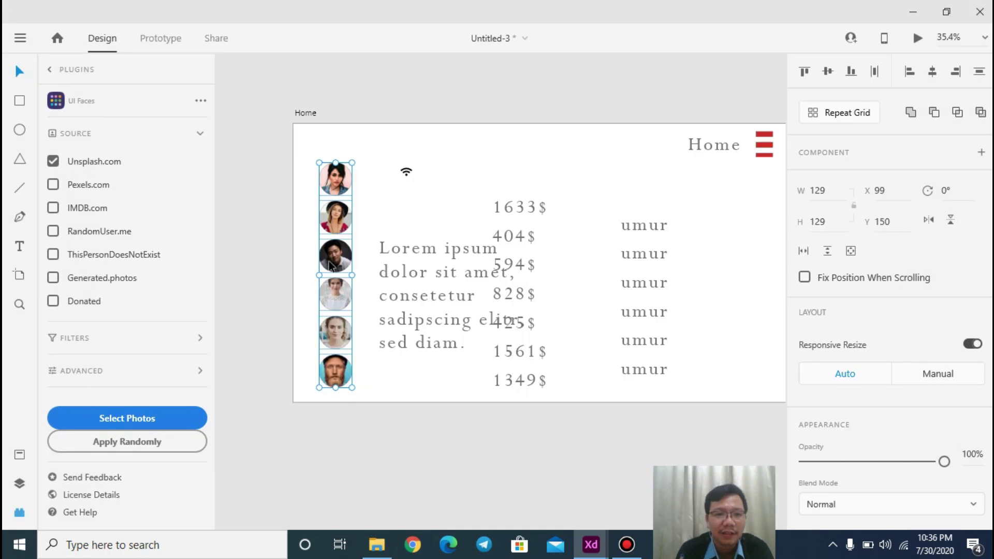
Step: Examine the photo-filled circles by selecting the upper three individually, leaving nothing selected at the end
left_click(365, 210)
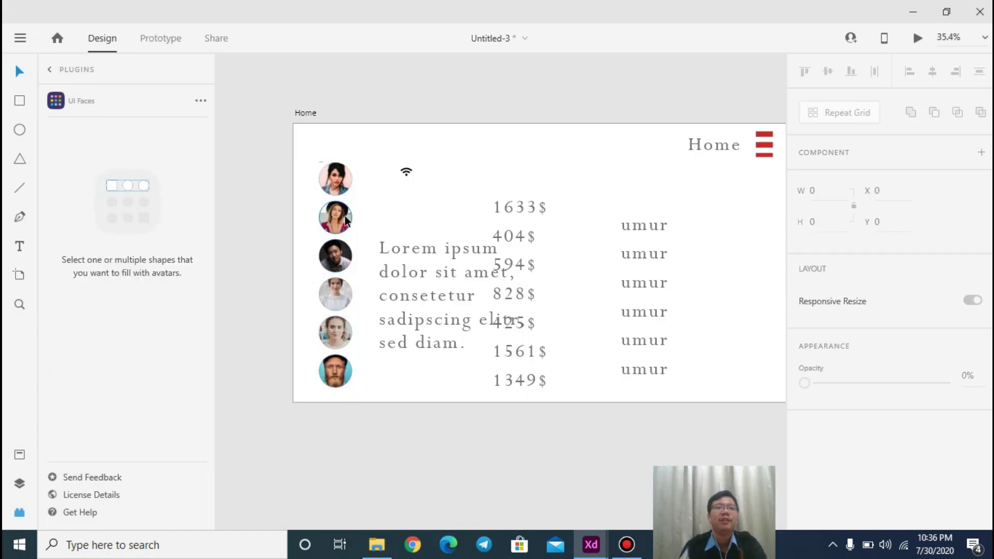
left_click(344, 180)
left_click(338, 220)
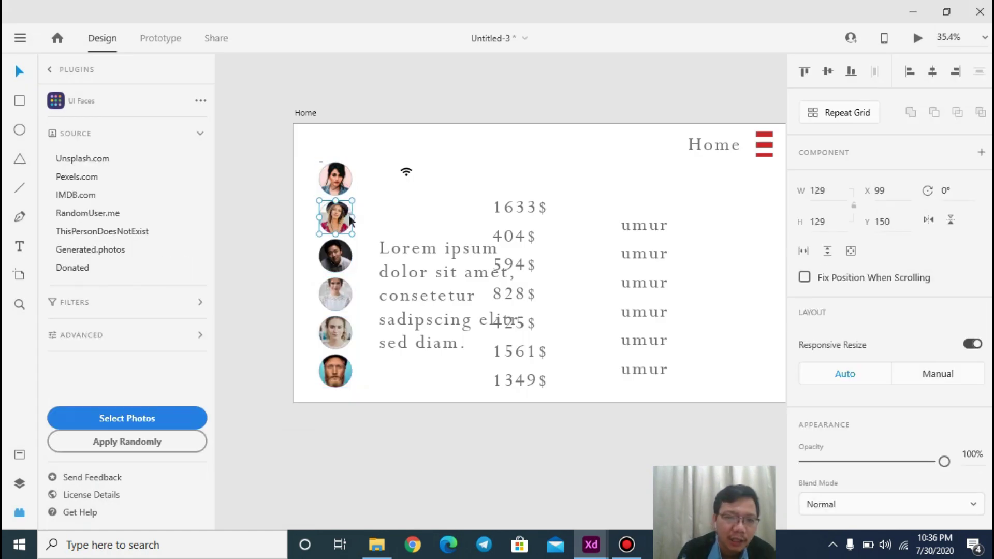
left_click(339, 261)
left_click(383, 216)
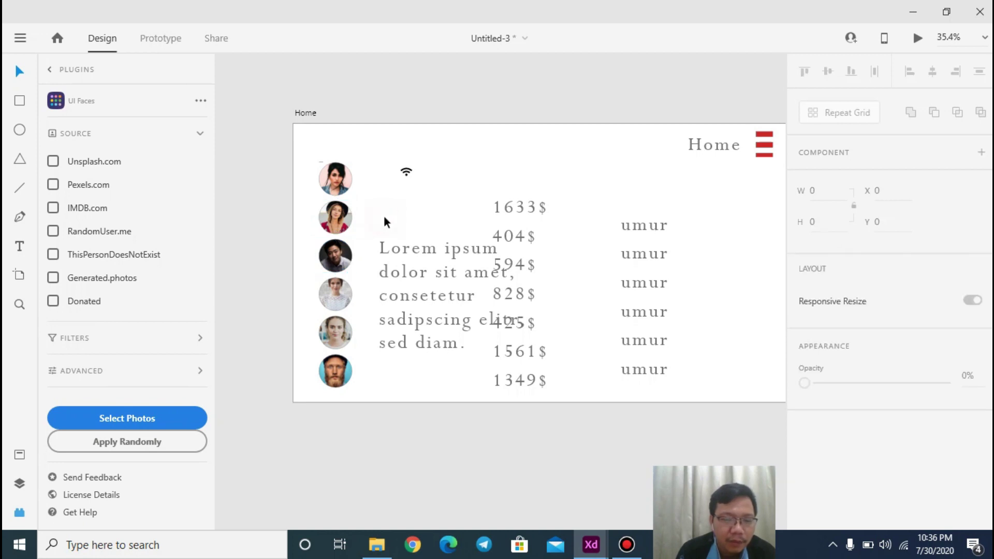
left_click(337, 217)
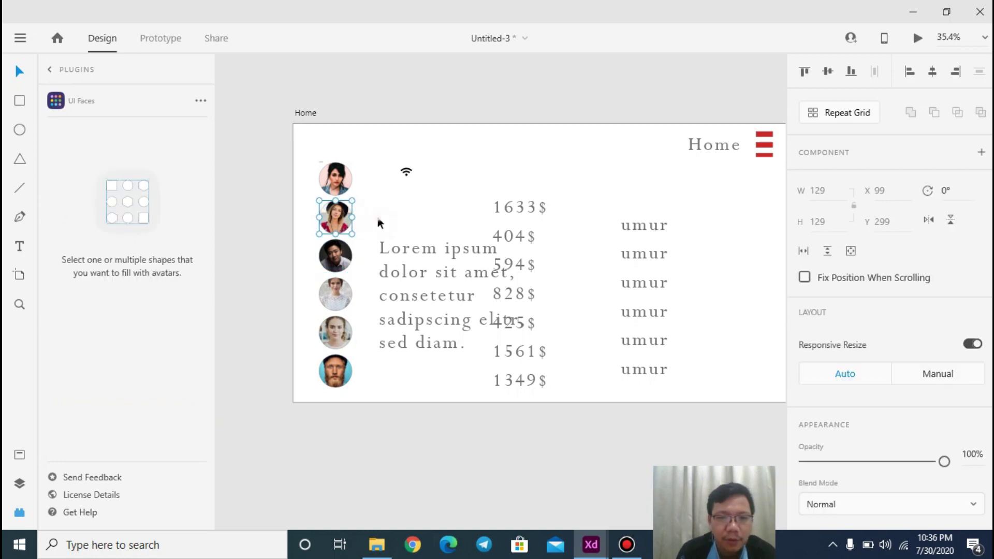
left_click(377, 223)
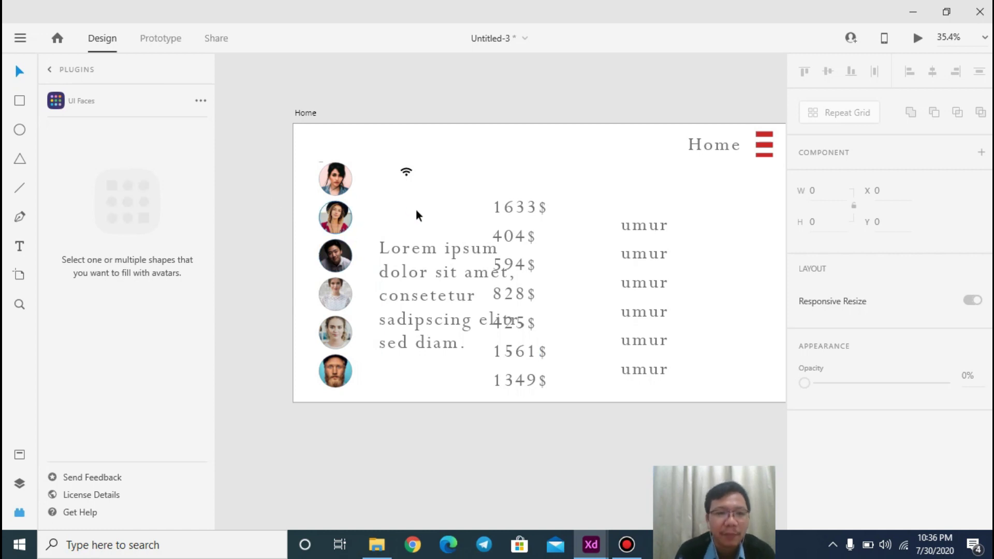
Step: Leave UI Faces, pick the "Preparation" illustration from the unDraw plugin and paste it onto the Home artboard
left_click(50, 70)
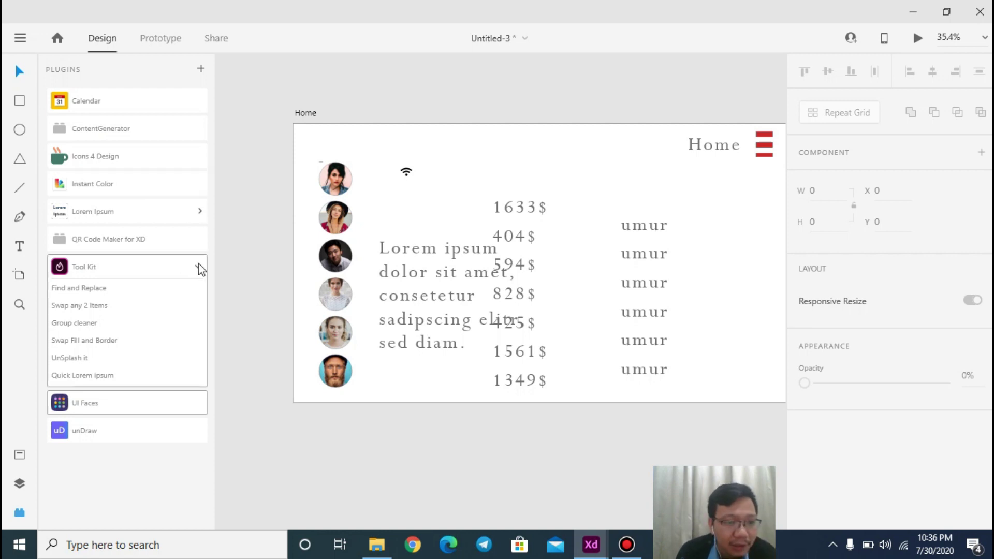
left_click(92, 433)
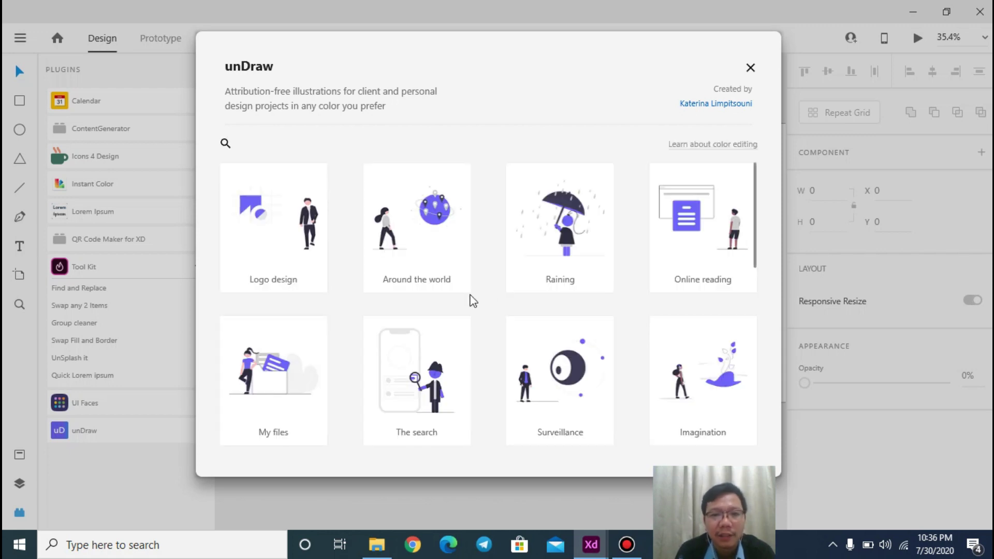
scroll(471, 300, "down", 2)
scroll(473, 300, "down", 6)
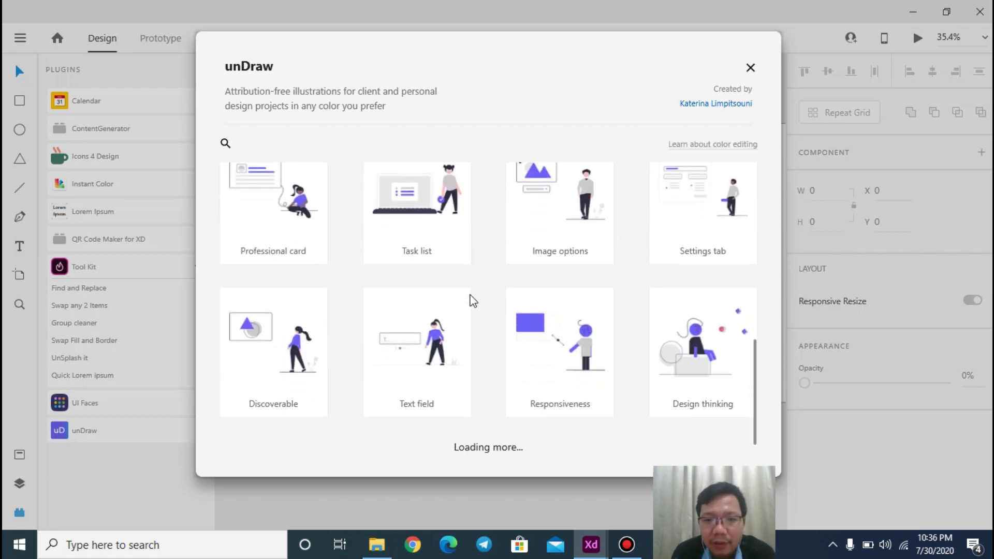
scroll(586, 369, "down", 8)
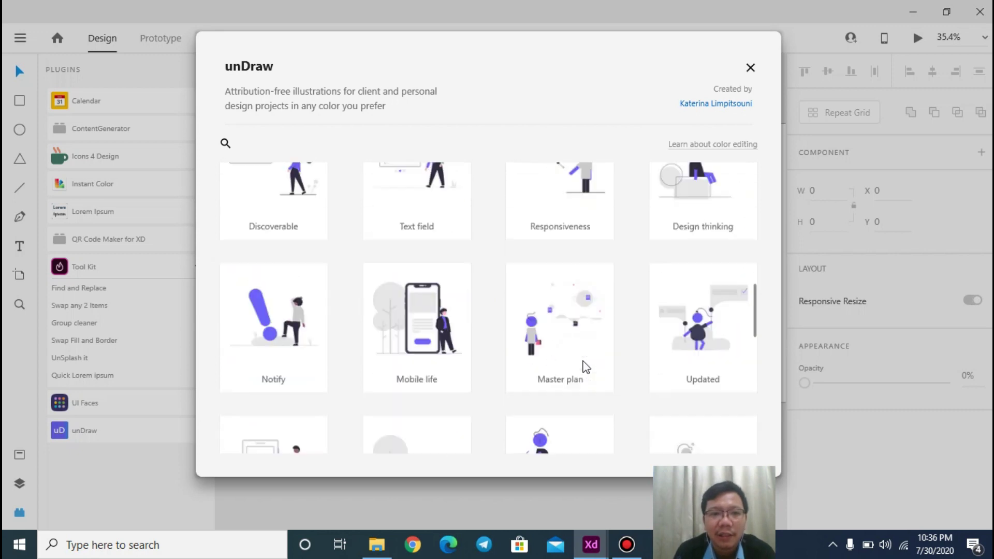
scroll(586, 252, "down", 4)
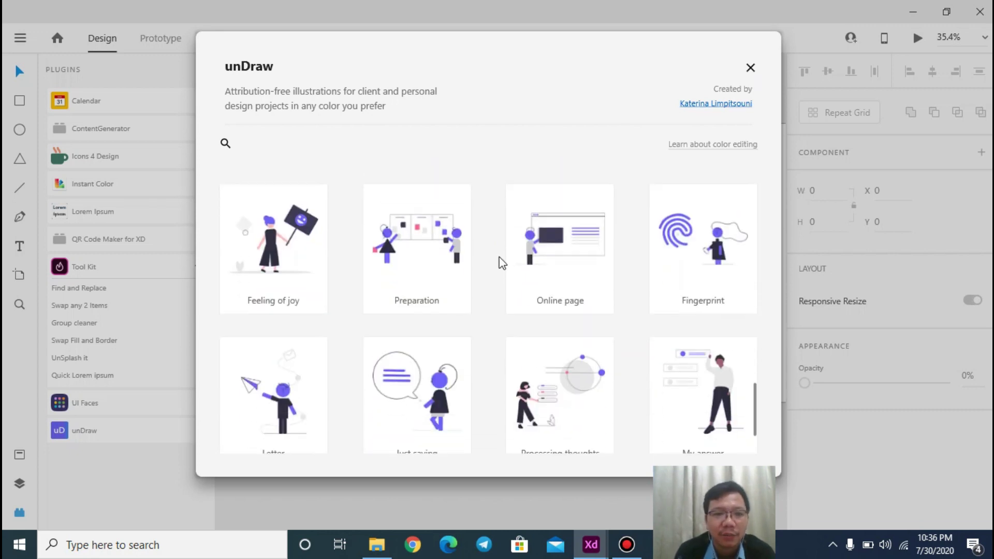
left_click(437, 255)
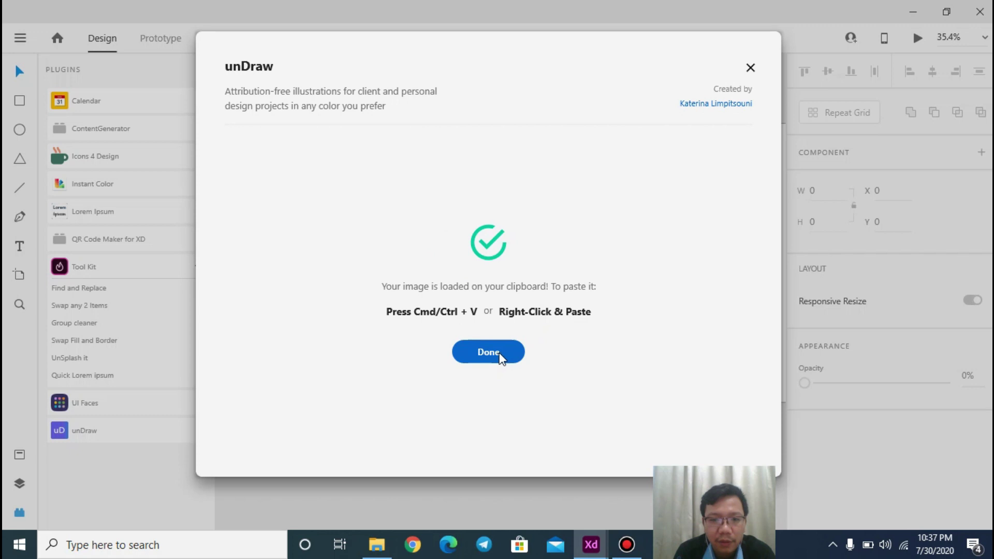
left_click(498, 352)
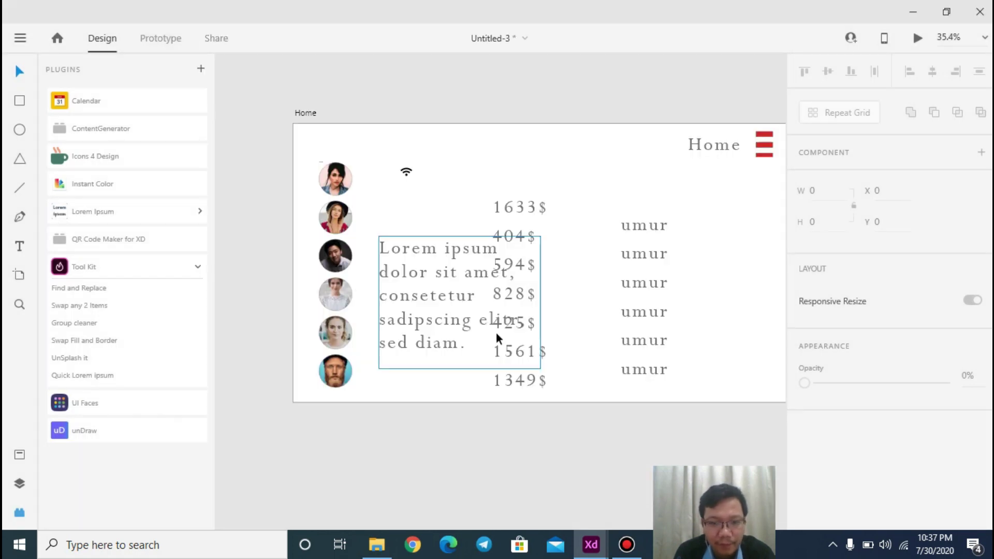
Step: Try to shrink the Preparation illustration to 700 by 284 and move it to X 702.27, Y -0.09, then undo both changes
left_click_drag(666, 193, 602, 157)
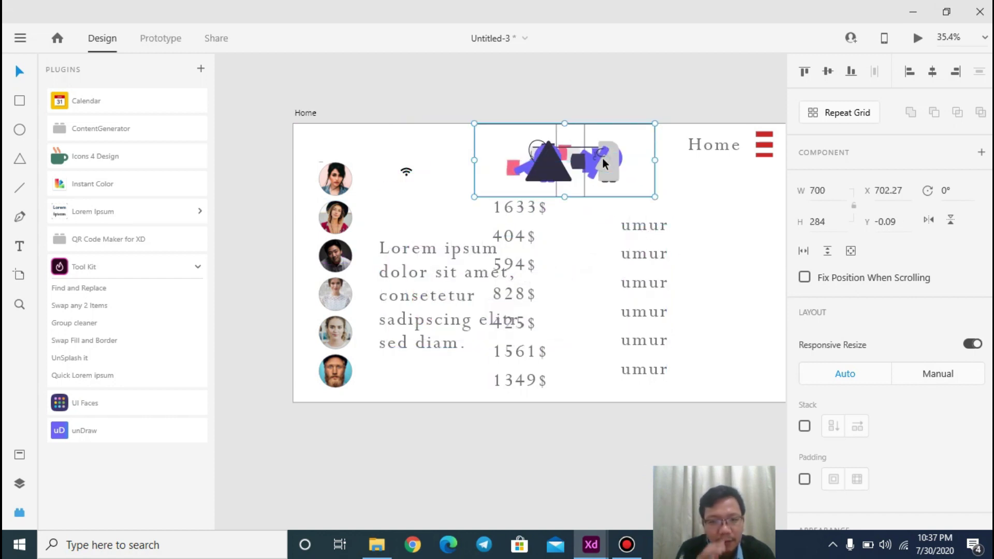
key("ctrl+z")
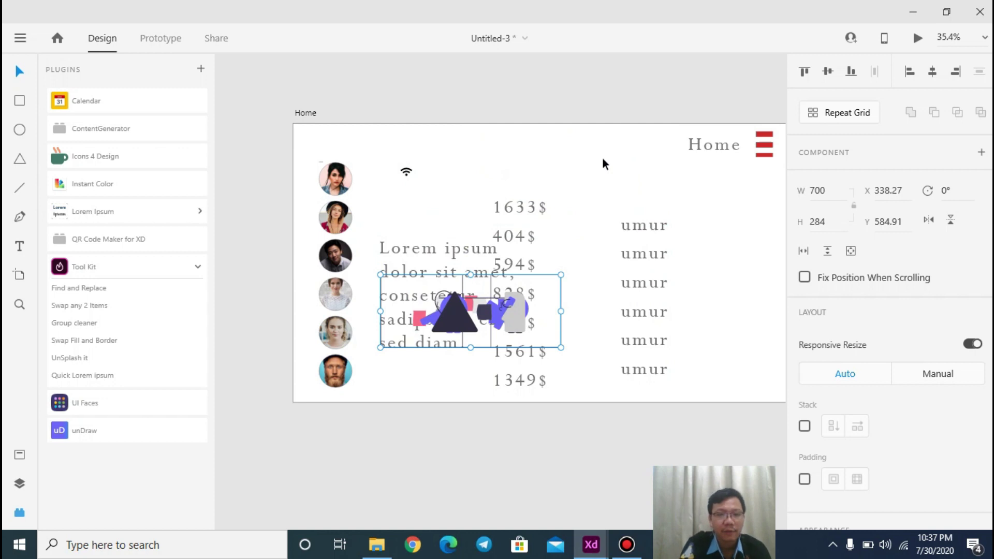
key("ctrl+z")
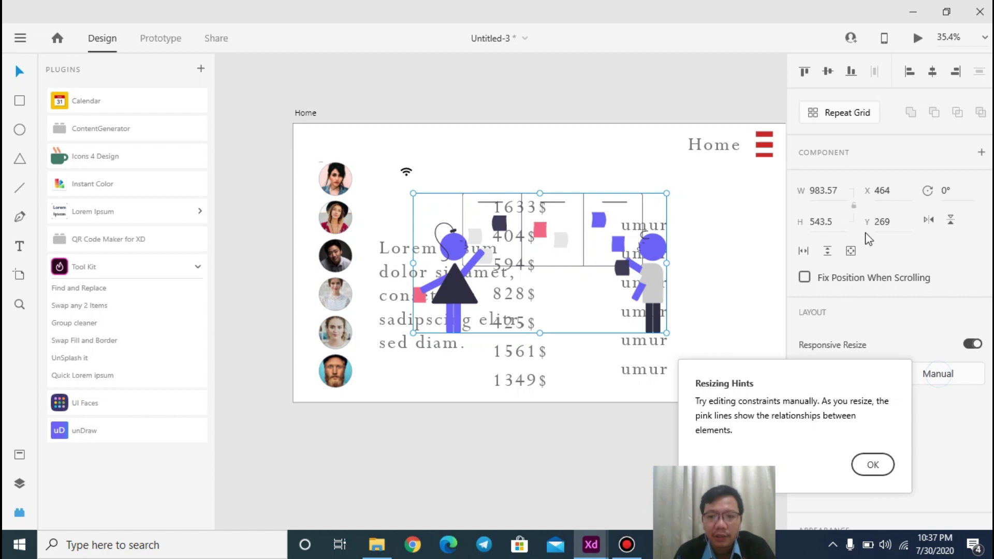
Step: Switch the Preparation illustration's responsive resize to Manual and dismiss the resizing hints
left_click(873, 465)
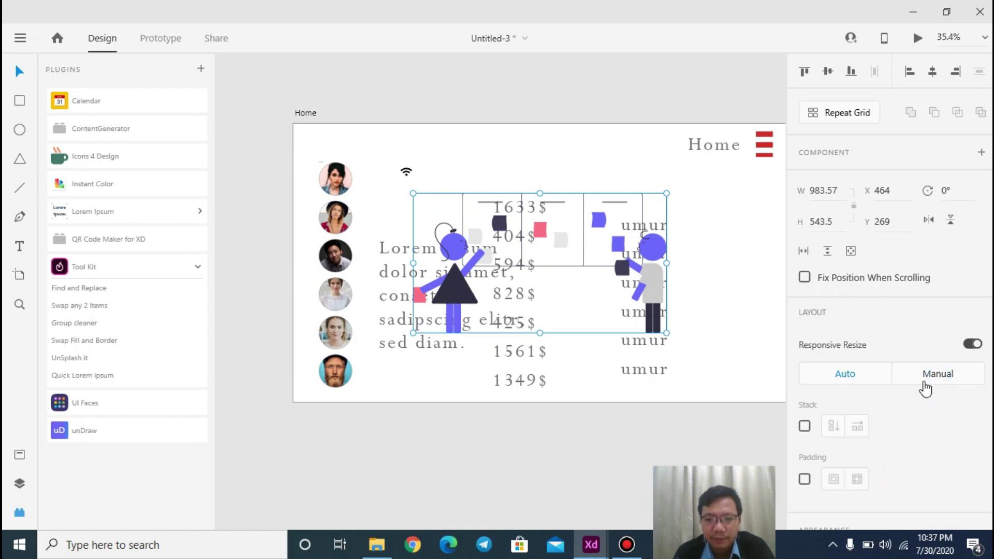